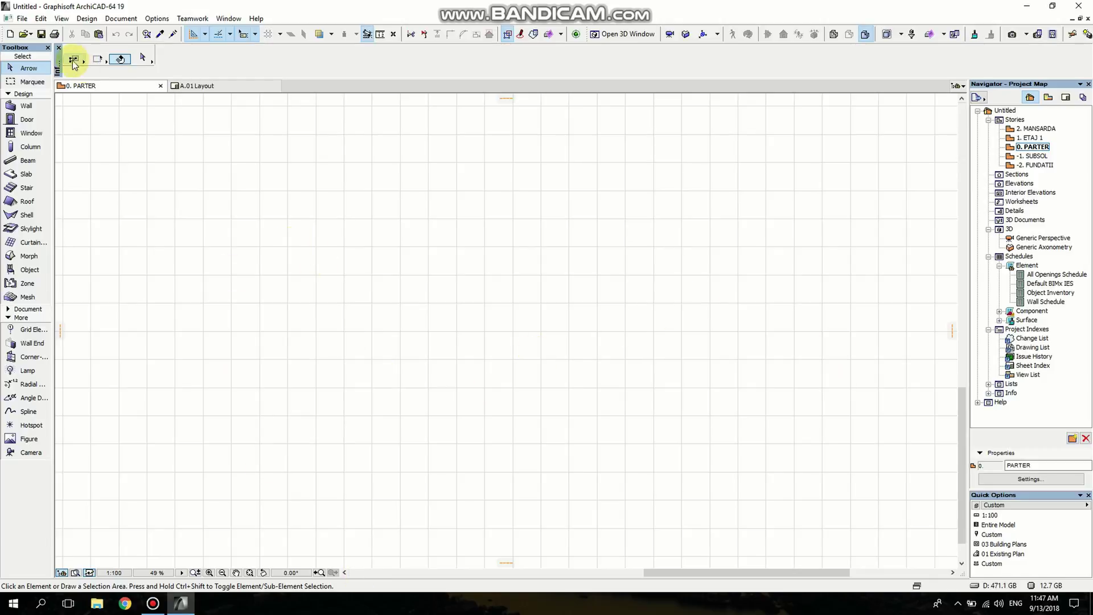
Turn off the grid display in the PARTER floor plan
{"action": "left_click", "coordinate": [61, 19]}
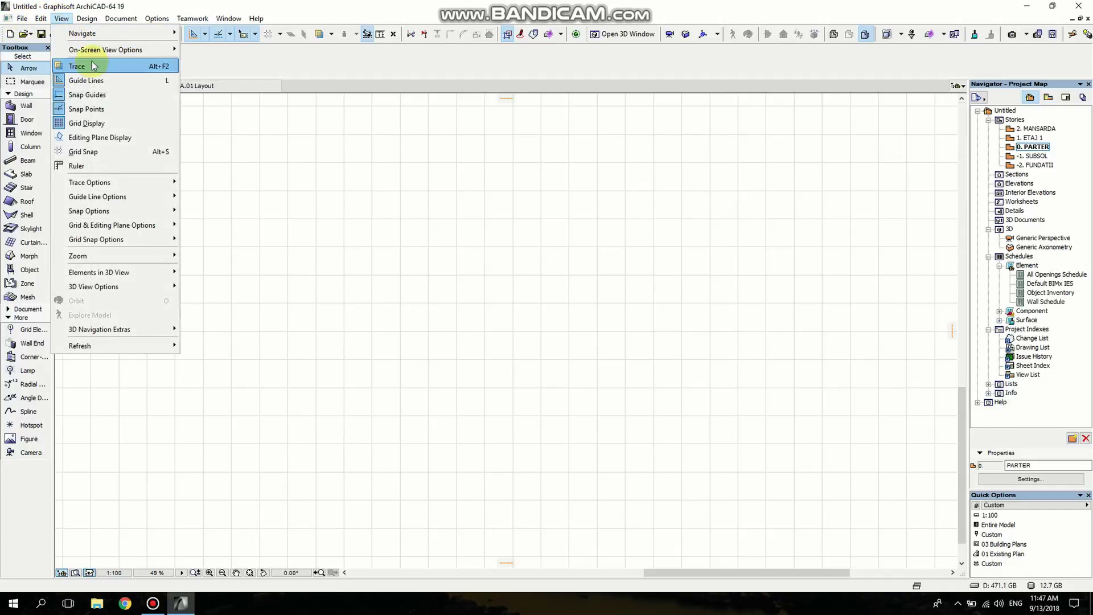
{"action": "left_click", "coordinate": [99, 128]}
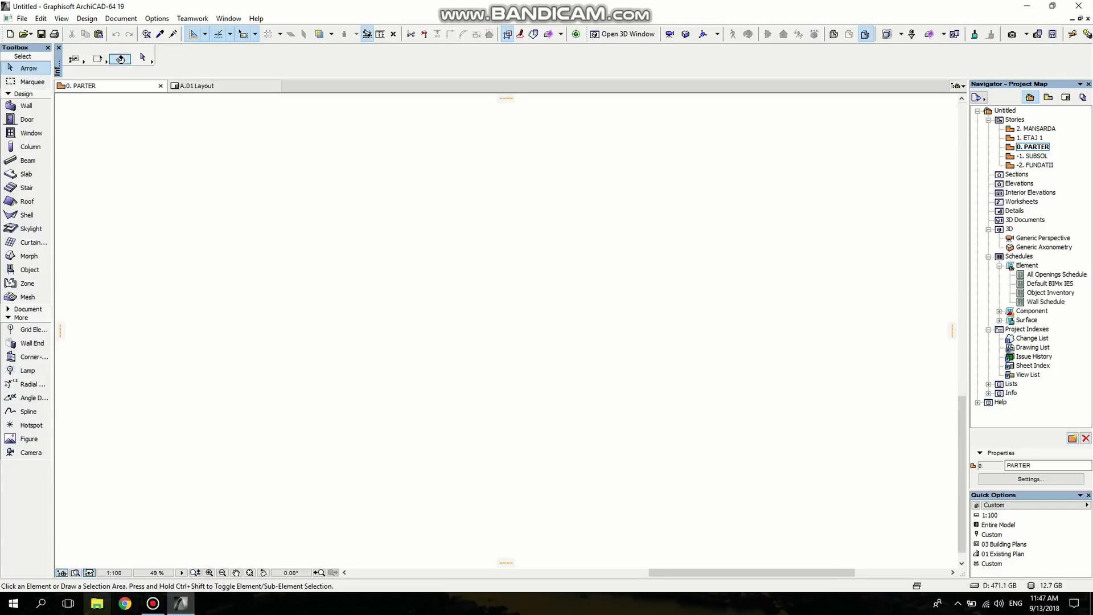
Place the iron gate photo from the youtube\furniture tutorials folder onto the PARTER floor plan
{"action": "left_click", "coordinate": [96, 610]}
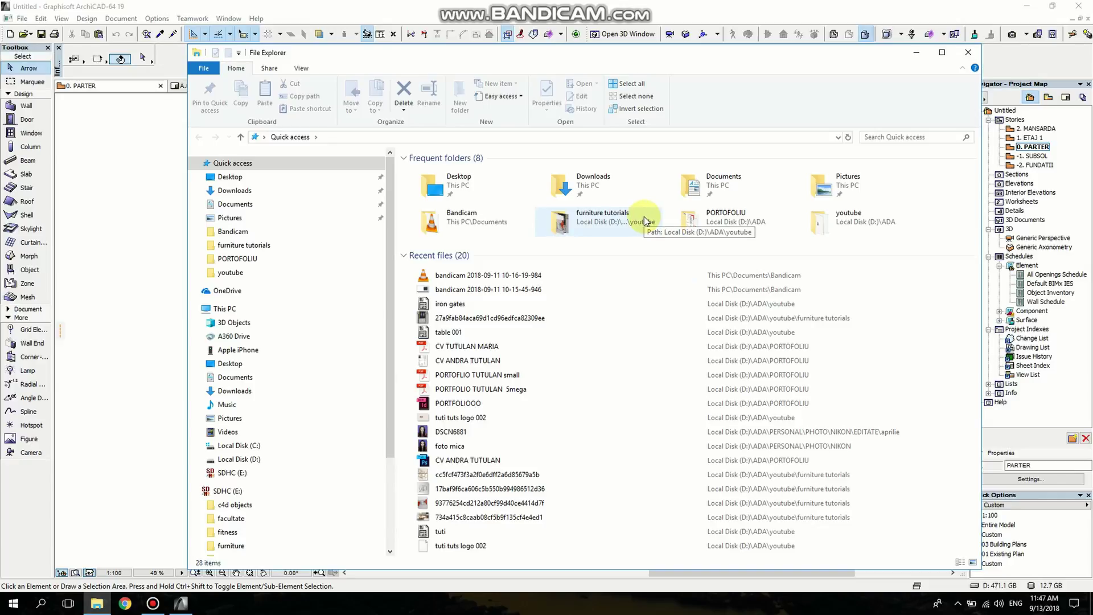
{"action": "double_click", "coordinate": [825, 219]}
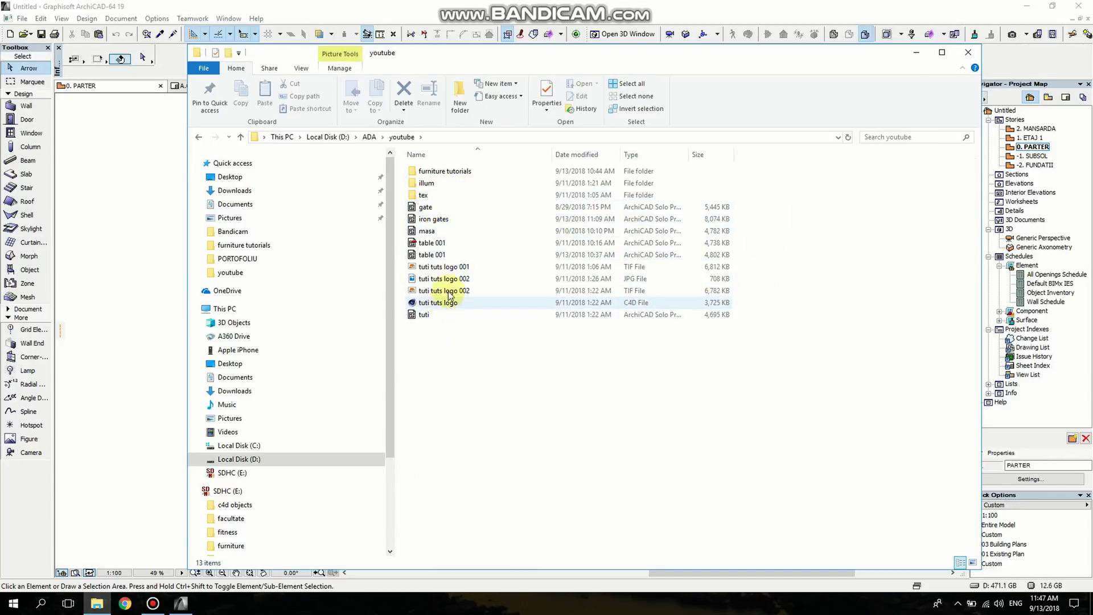
{"action": "left_click", "coordinate": [229, 276]}
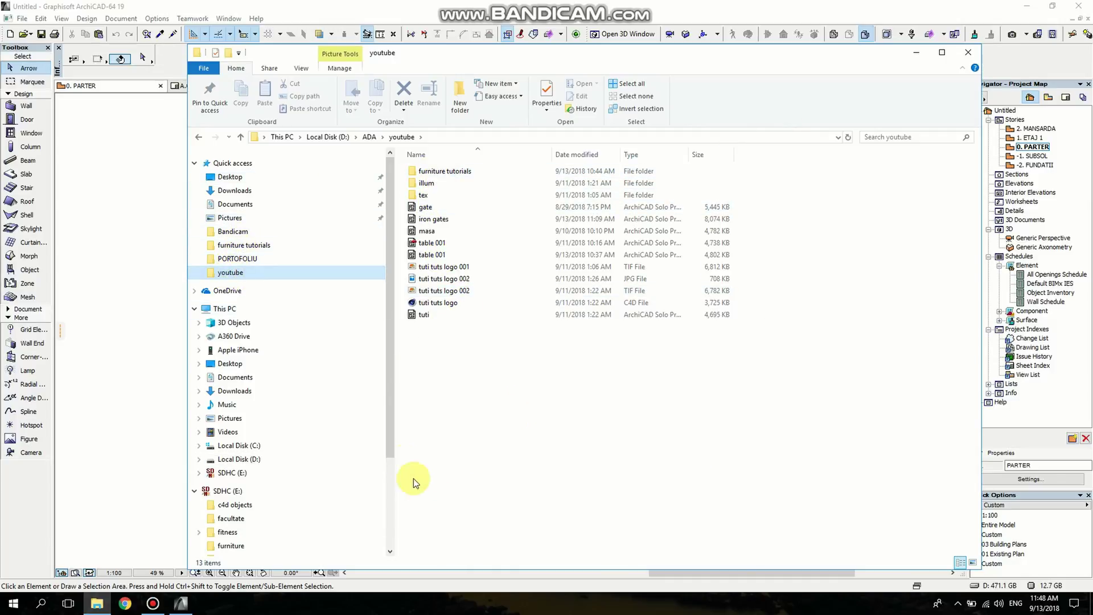
{"action": "left_click", "coordinate": [496, 404]}
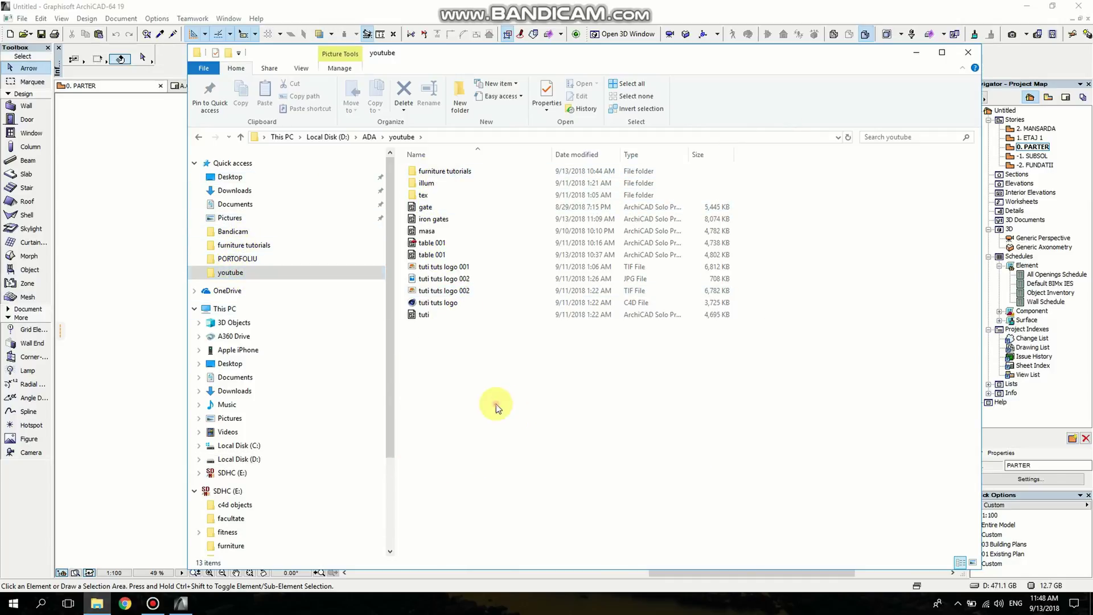
{"action": "double_click", "coordinate": [436, 171]}
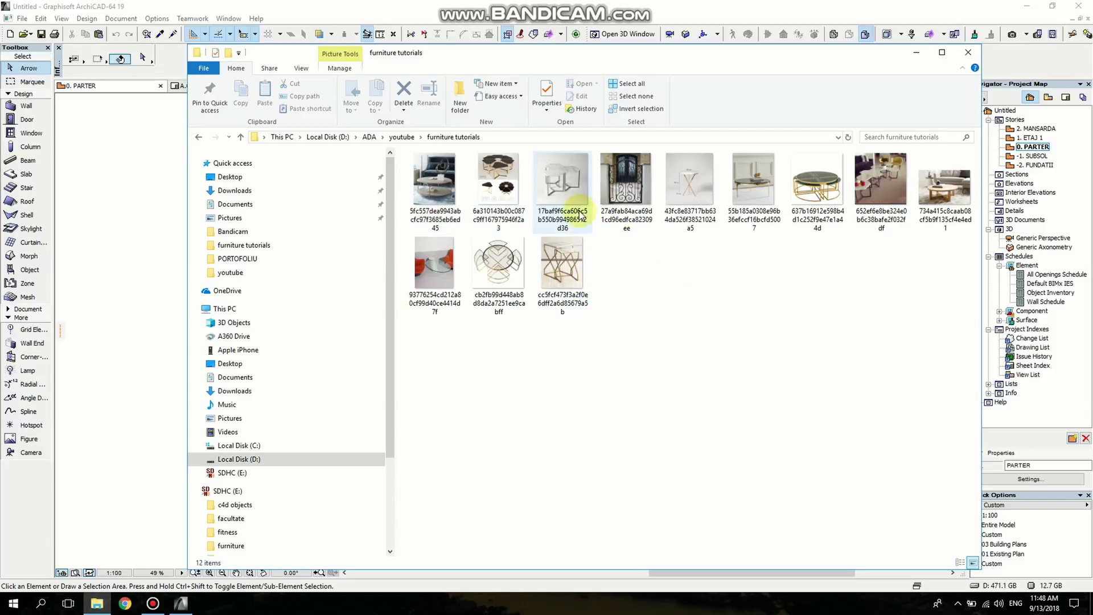
{"action": "left_click", "coordinate": [638, 205]}
{"action": "key", "text": "alt+Tab"}
{"action": "left_click_drag", "start_coordinate": [627, 289], "coordinate": [395, 269]}
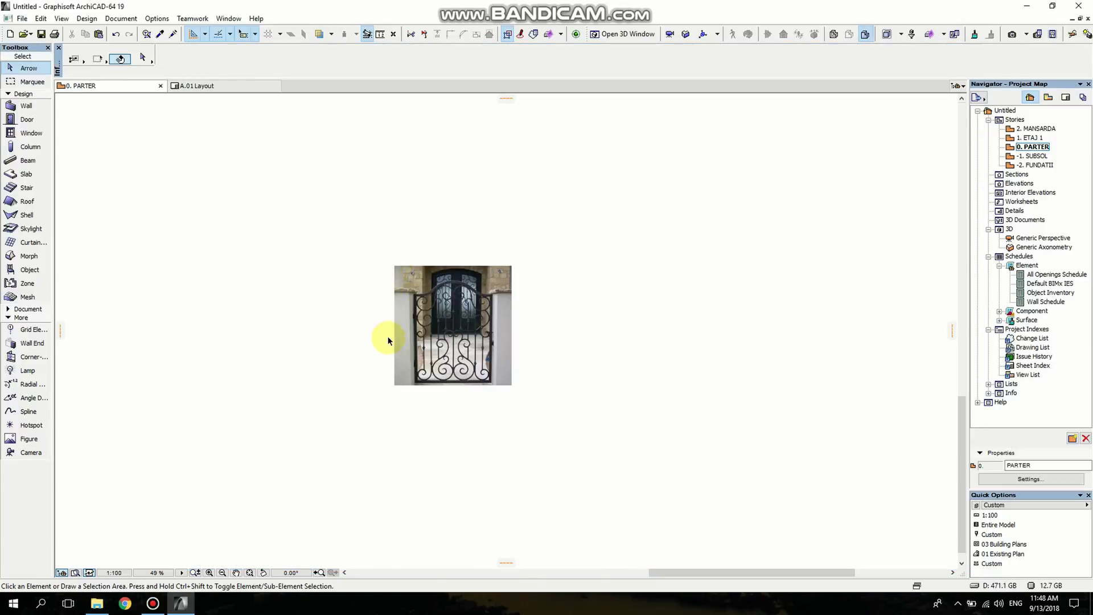
Resize the gate photo graphically from the gate's lower-left corner, scaling its left post height to about 4.31 m, and deselect it
{"action": "scroll", "coordinate": [446, 326], "scroll_direction": "up", "scroll_amount": 4}
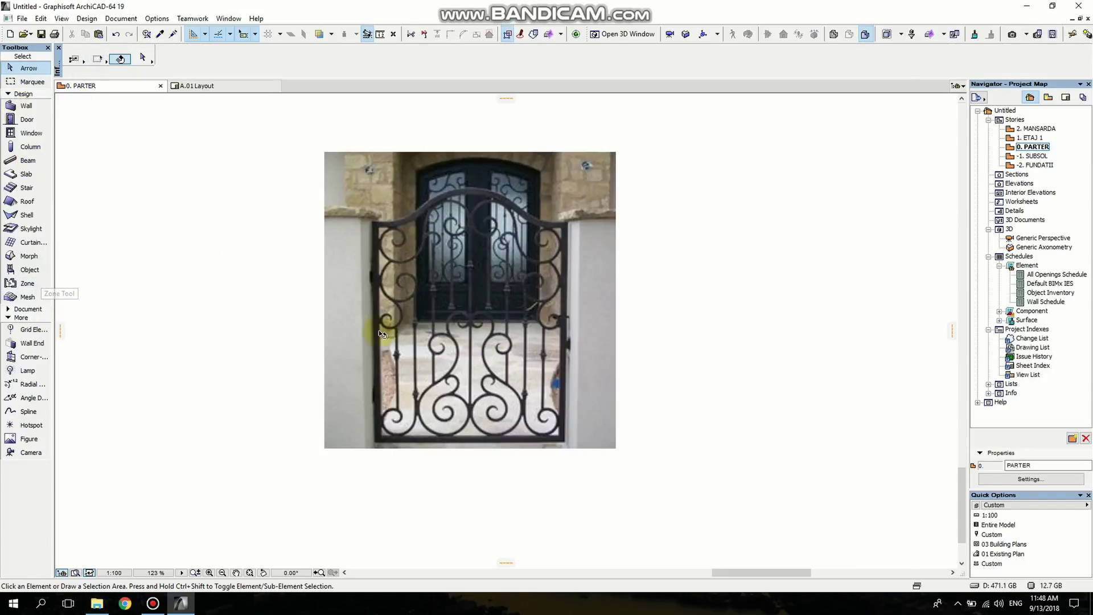
{"action": "middle_click_drag", "start_coordinate": [445, 367], "coordinate": [403, 353]}
{"action": "left_click", "coordinate": [403, 373]}
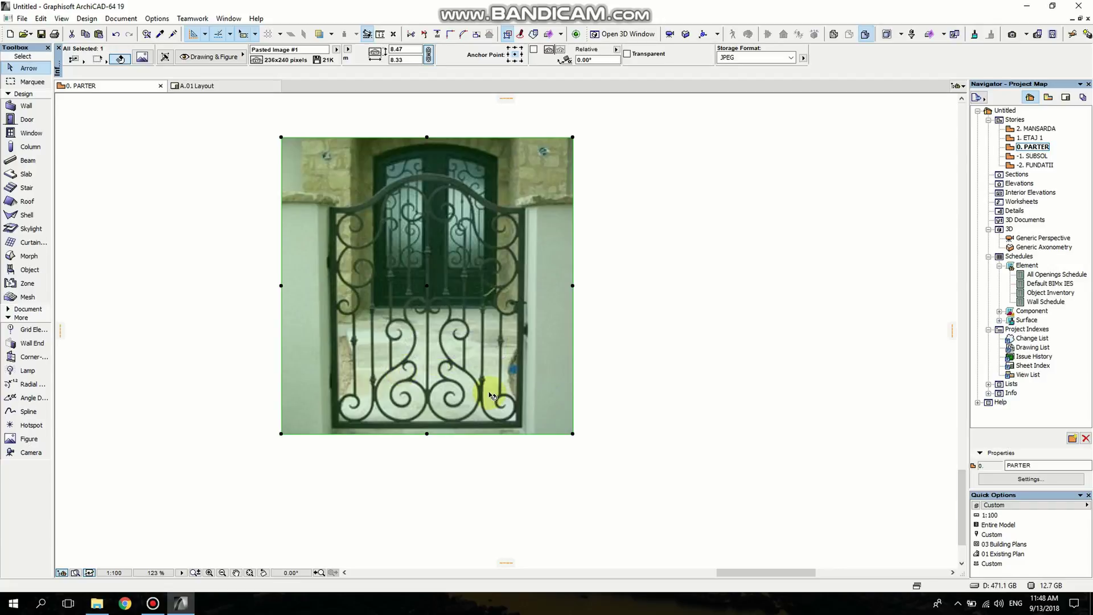
{"action": "key", "text": "ctrl+k"}
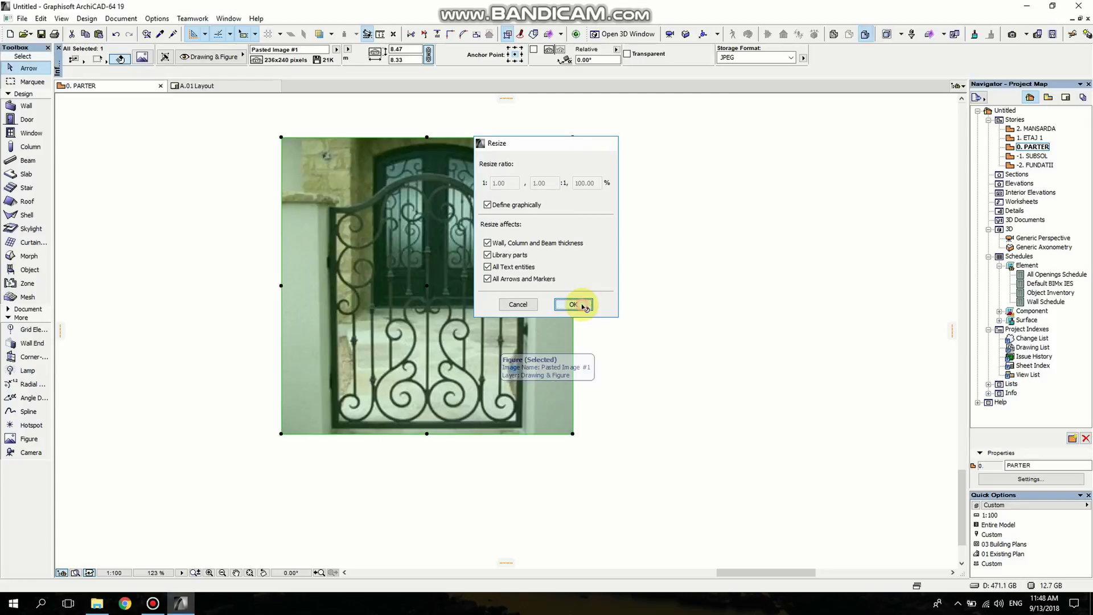
{"action": "left_click", "coordinate": [582, 307]}
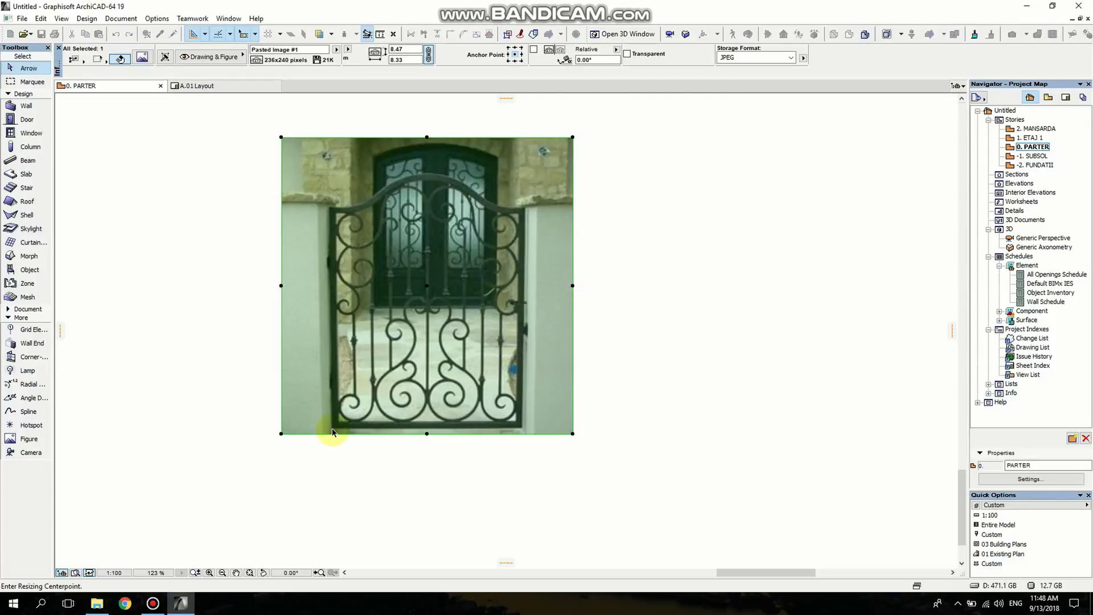
{"action": "left_click", "coordinate": [332, 430]}
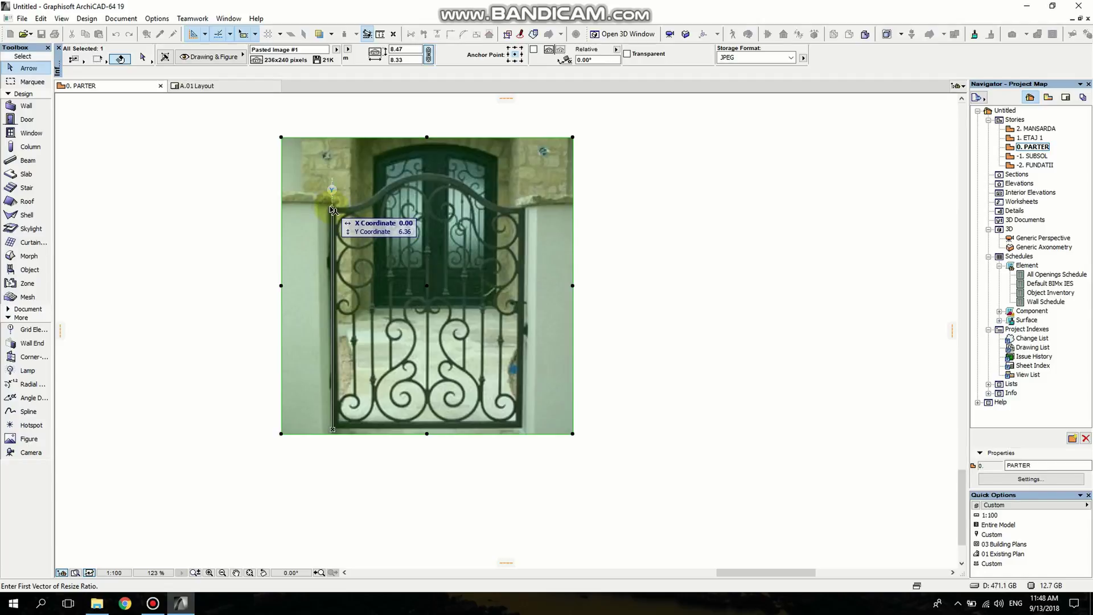
{"action": "left_click", "coordinate": [333, 209]}
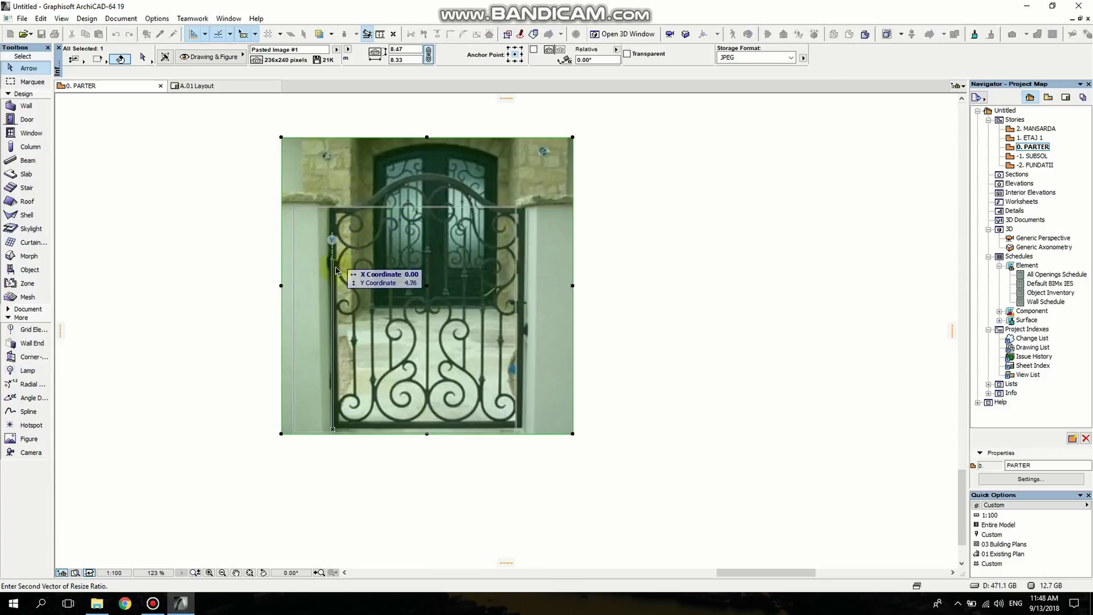
{"action": "key", "text": "r"}
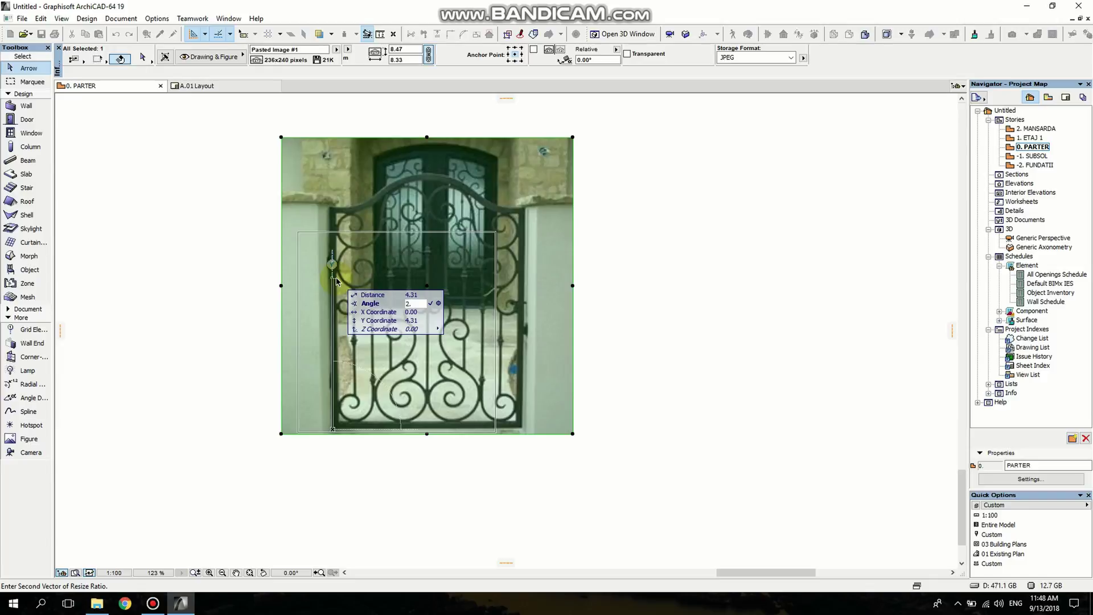
{"action": "left_click", "coordinate": [483, 425]}
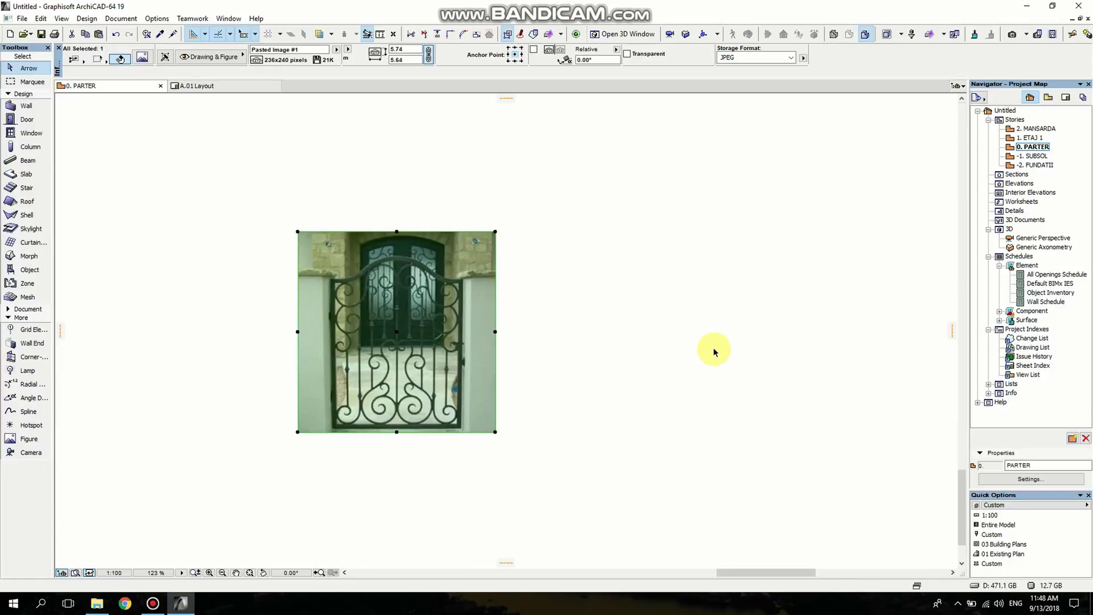
{"action": "scroll", "coordinate": [455, 370], "scroll_direction": "up", "scroll_amount": 5}
{"action": "middle_click_drag", "start_coordinate": [474, 398], "coordinate": [544, 374]}
{"action": "key", "text": "Escape"}
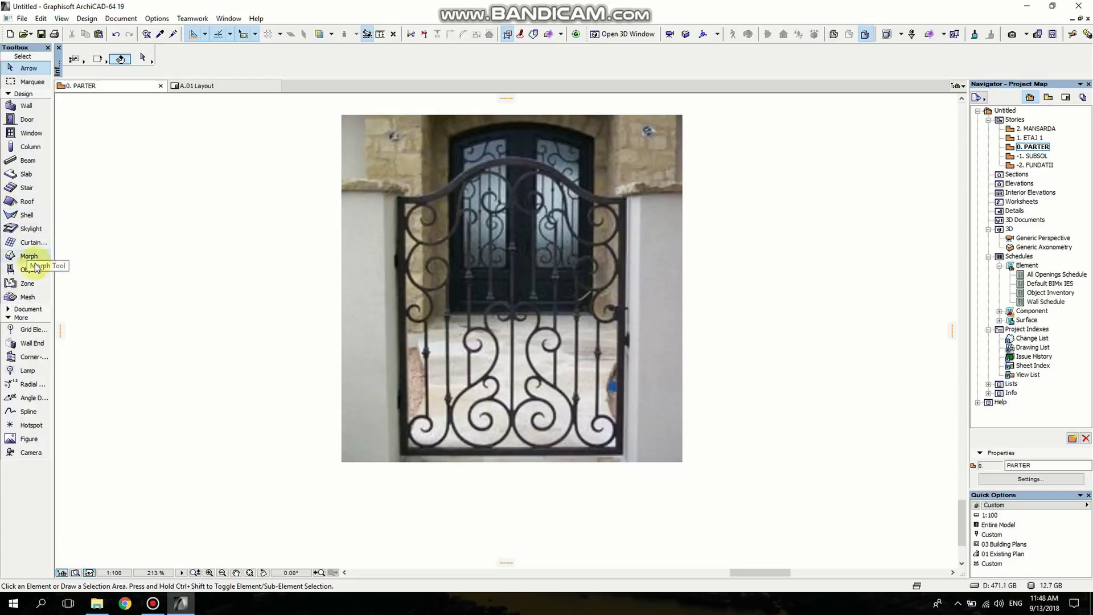
Activate the Spline tool and set its line pen to red pen 20
{"action": "middle_click_drag", "start_coordinate": [342, 360], "coordinate": [254, 374]}
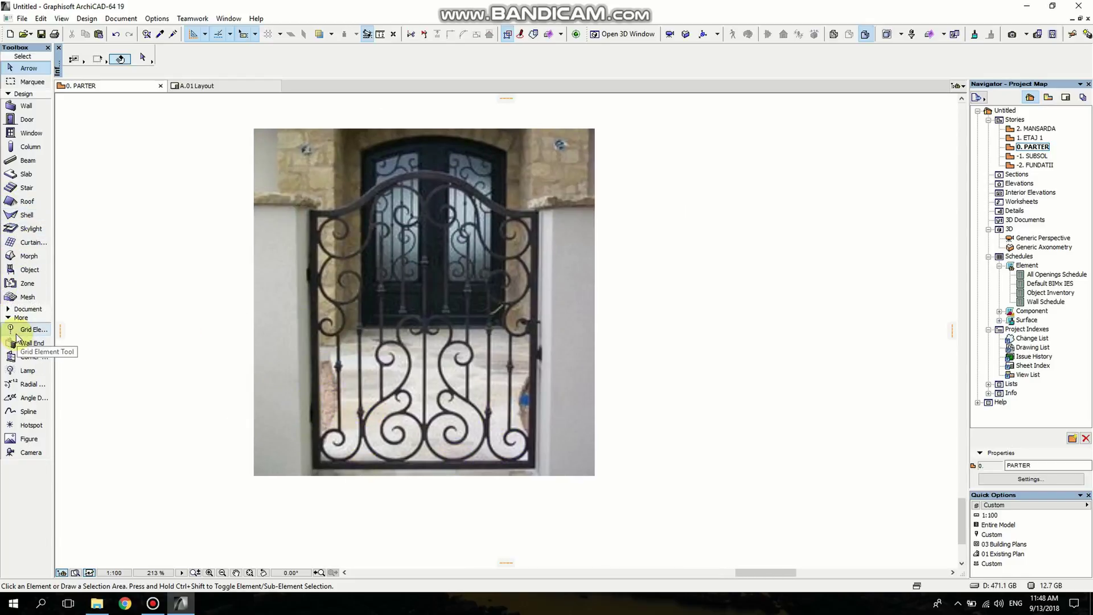
{"action": "scroll", "coordinate": [439, 424], "scroll_direction": "up", "scroll_amount": 2}
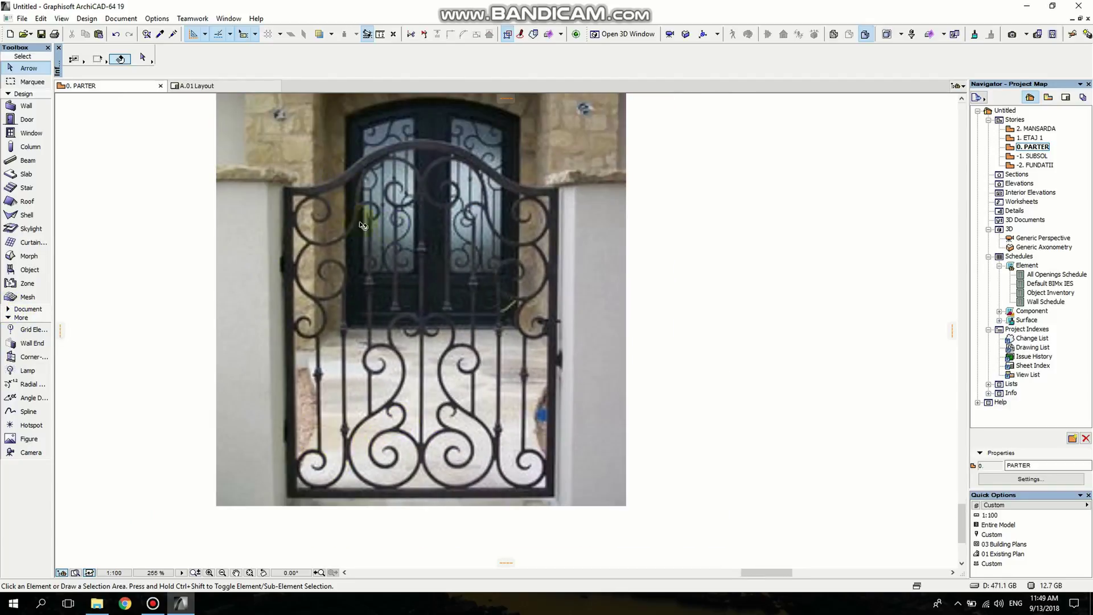
{"action": "left_click", "coordinate": [27, 412]}
{"action": "scroll", "coordinate": [329, 472], "scroll_direction": "up", "scroll_amount": 3}
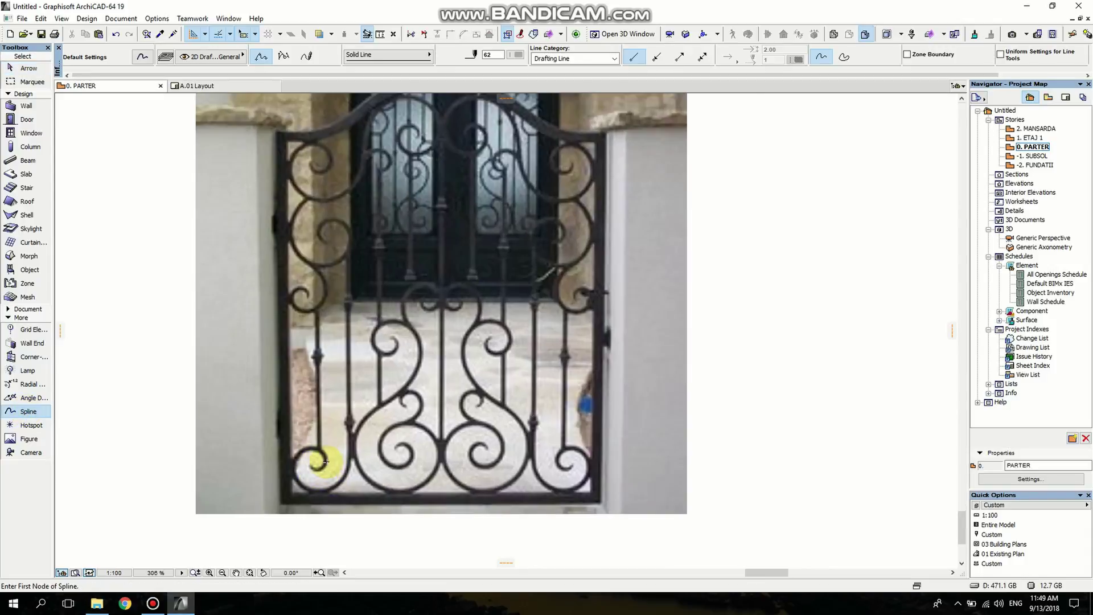
{"action": "scroll", "coordinate": [380, 411], "scroll_direction": "up", "scroll_amount": 3}
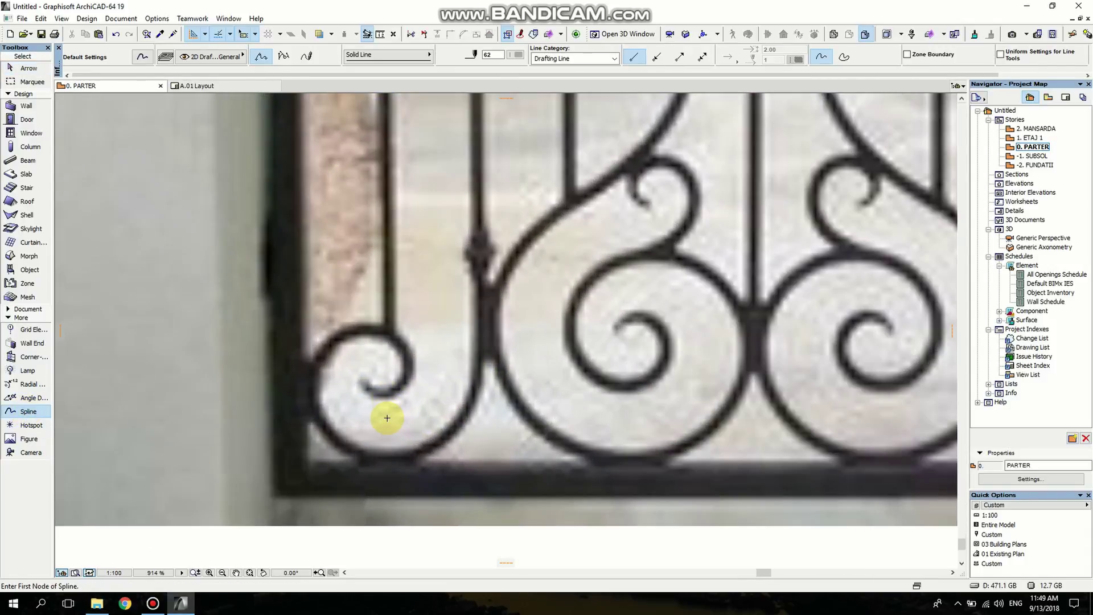
{"action": "left_click", "coordinate": [517, 55]}
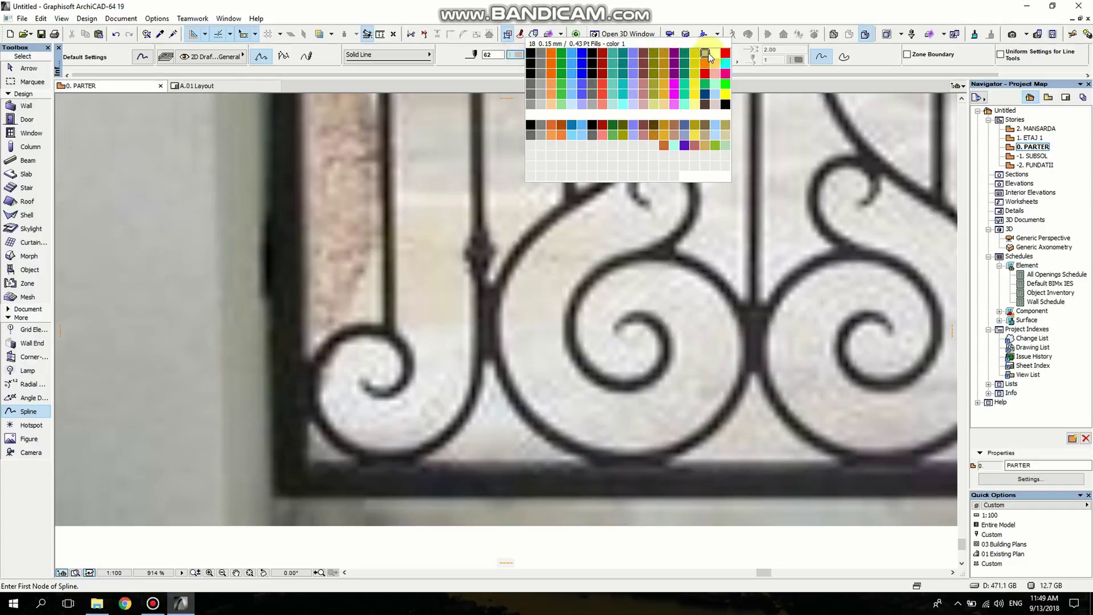
{"action": "left_click", "coordinate": [726, 53]}
Trace the gate's lower-left corner scroll with a spline from its inner curl around to the vertical bar beside it
{"action": "scroll", "coordinate": [376, 394], "scroll_direction": "up", "scroll_amount": 2}
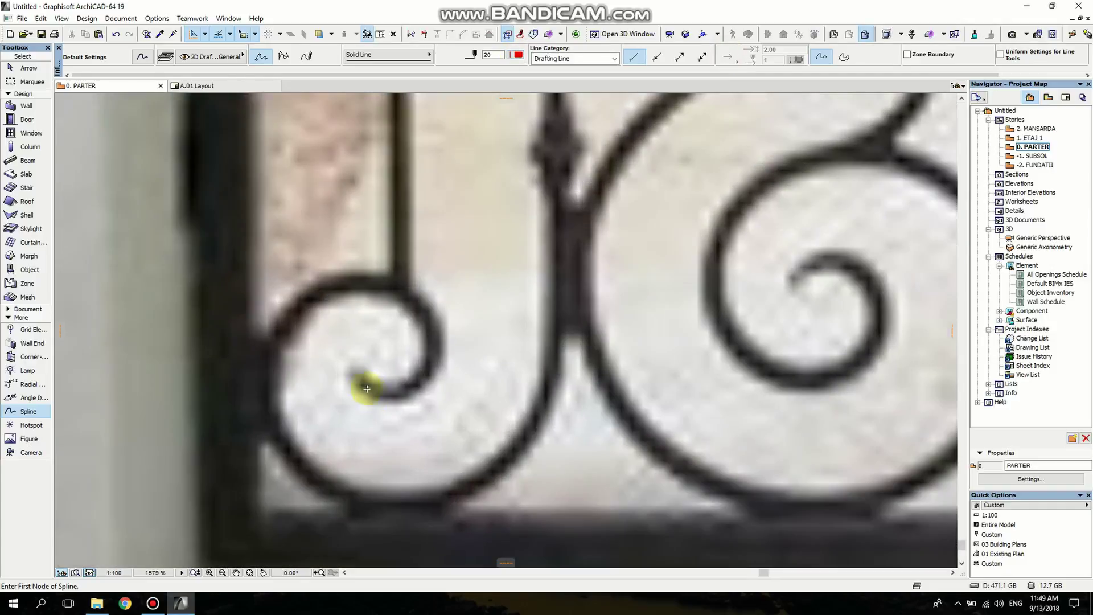
{"action": "left_click", "coordinate": [351, 370]}
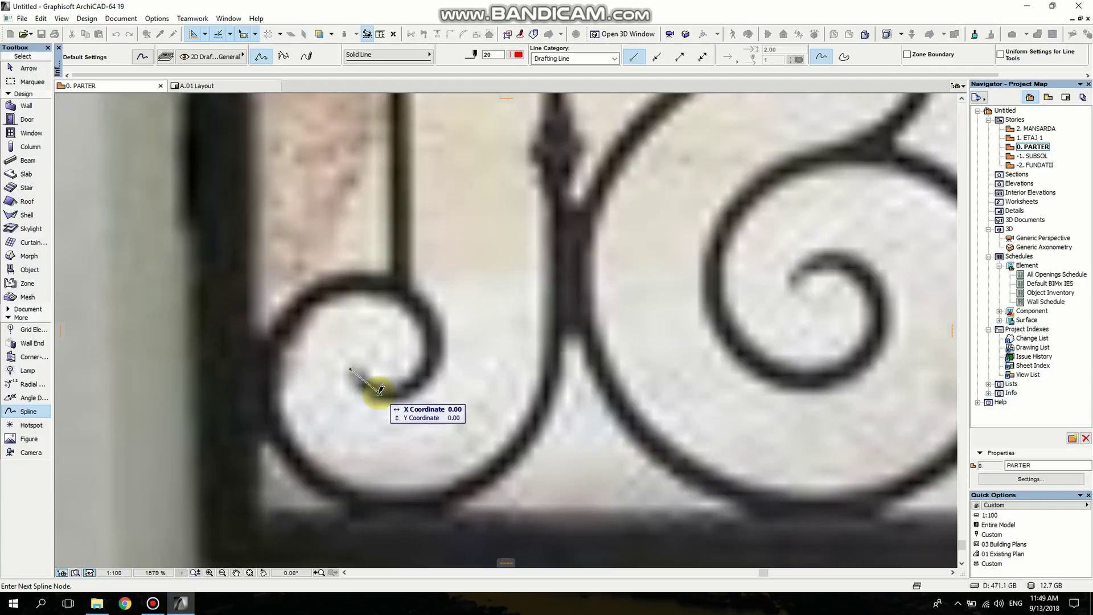
{"action": "left_click", "coordinate": [379, 392]}
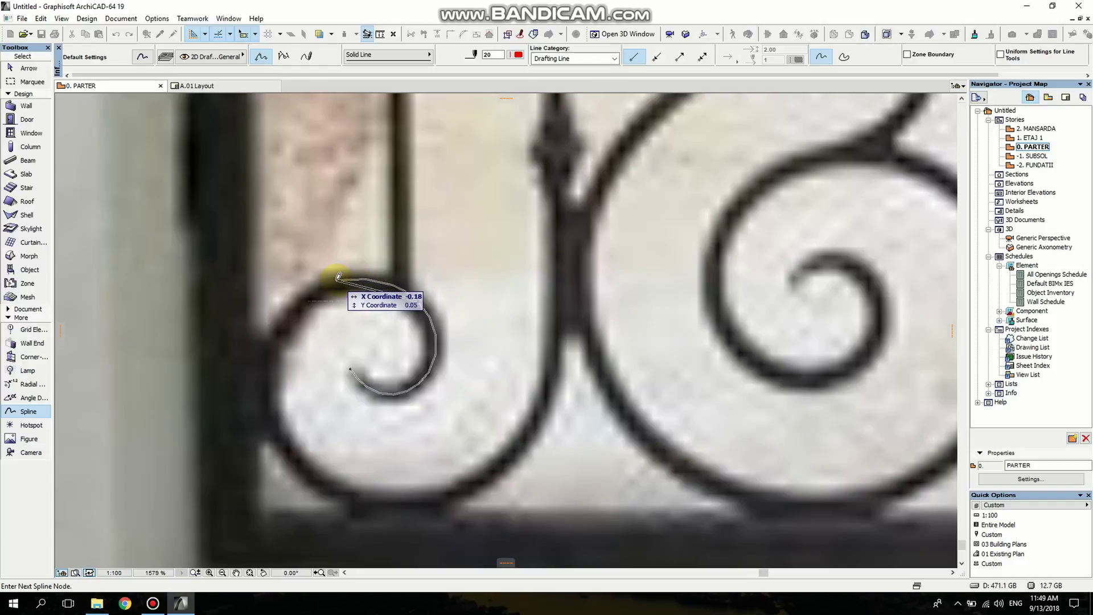
{"action": "left_click", "coordinate": [335, 280]}
{"action": "left_click", "coordinate": [271, 339]}
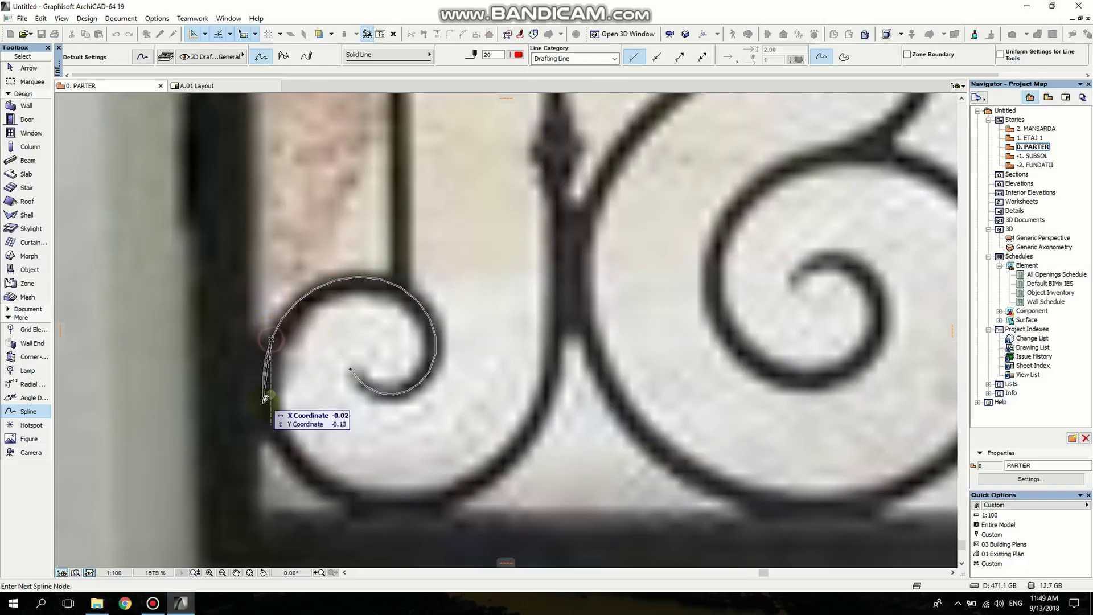
{"action": "left_click", "coordinate": [278, 439]}
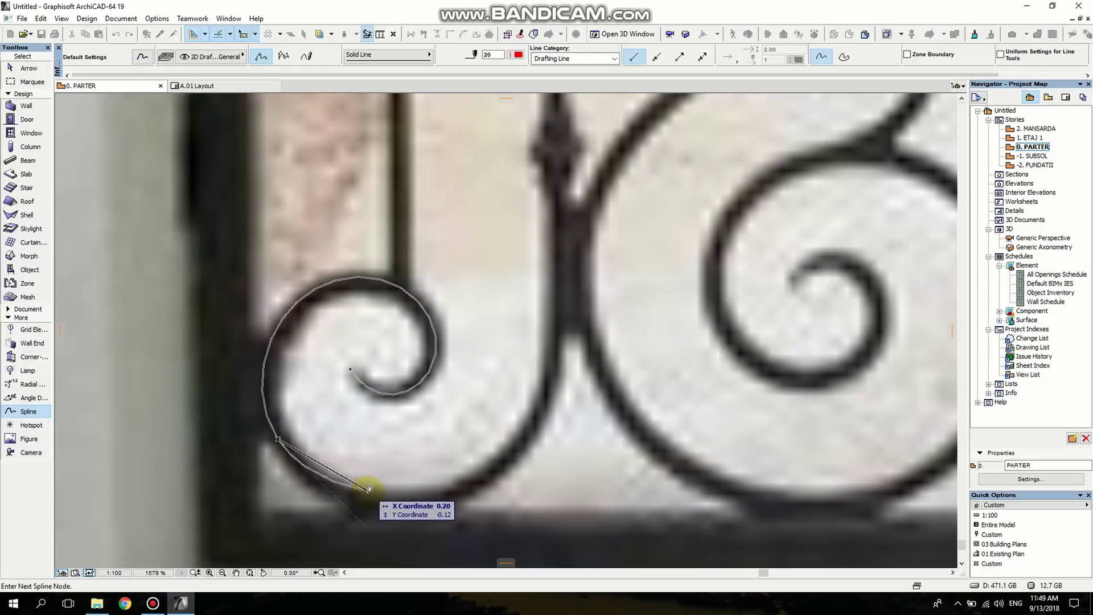
{"action": "left_click", "coordinate": [459, 491]}
{"action": "left_click", "coordinate": [538, 411]}
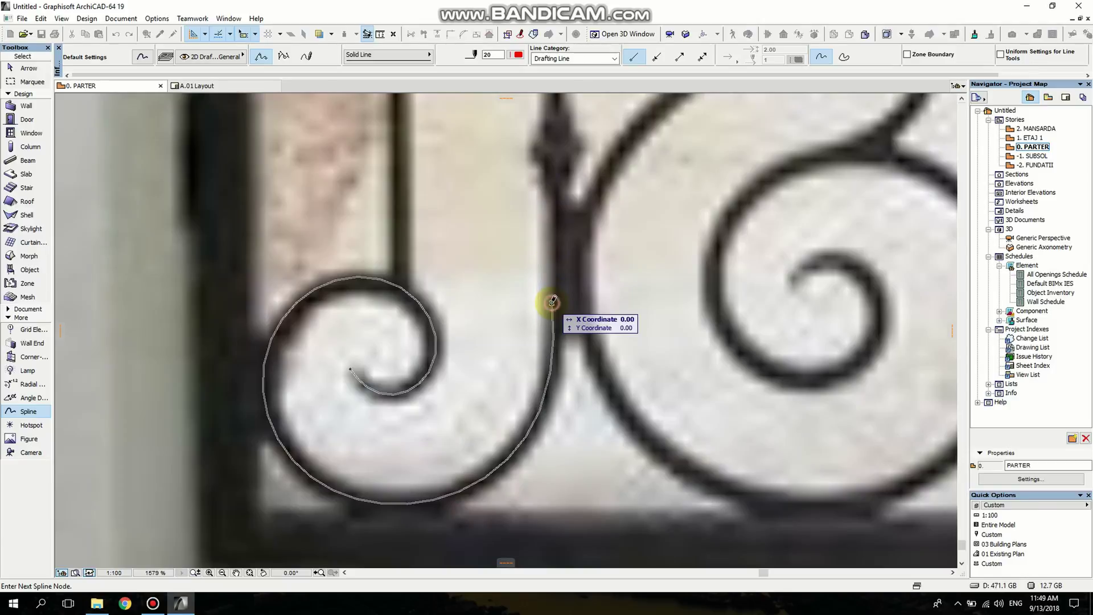
{"action": "double_click", "coordinate": [552, 301]}
Trace the large S-scroll left of the centre bar with one spline, from its lower inner curl around the loop and up to the upper curl
{"action": "scroll", "coordinate": [547, 302], "scroll_direction": "down", "scroll_amount": 4}
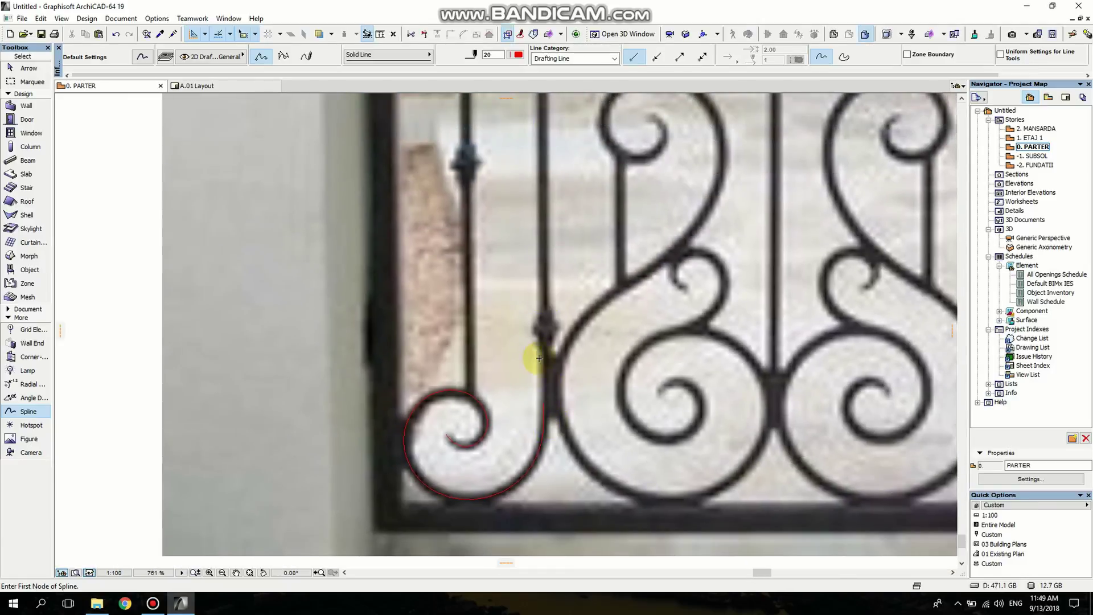
{"action": "scroll", "coordinate": [469, 350], "scroll_direction": "up", "scroll_amount": 5}
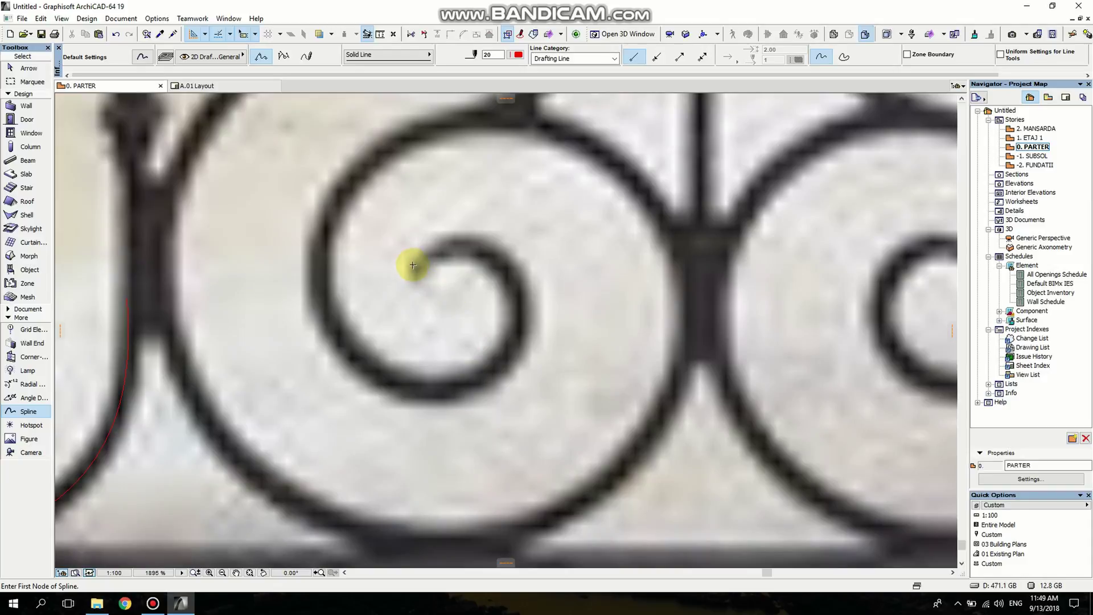
{"action": "left_click", "coordinate": [414, 270]}
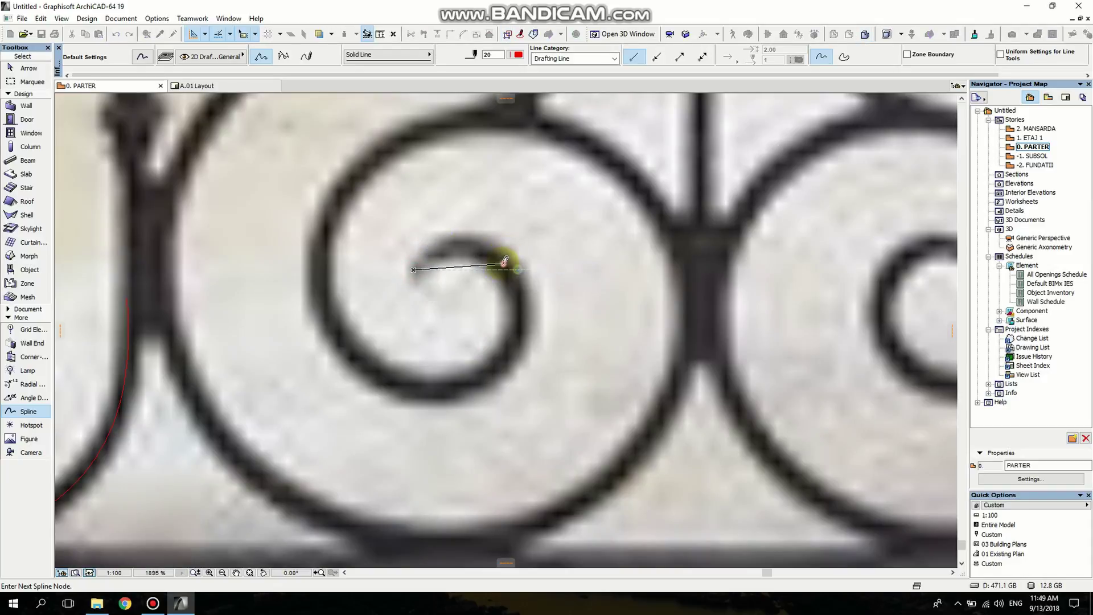
{"action": "key", "text": "Escape"}
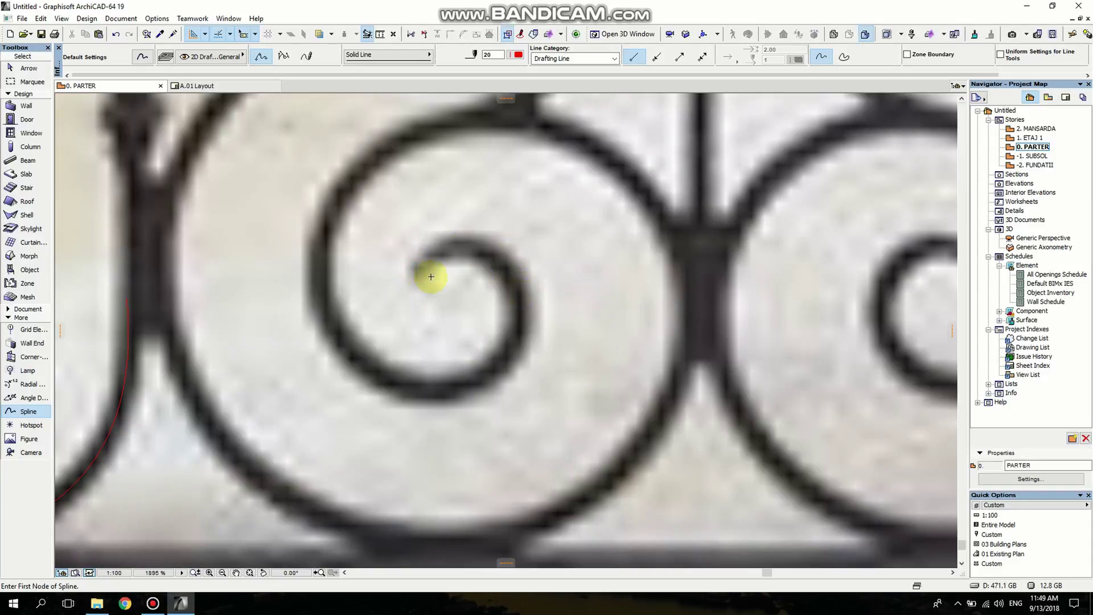
{"action": "left_click", "coordinate": [417, 266]}
{"action": "left_click", "coordinate": [468, 243]}
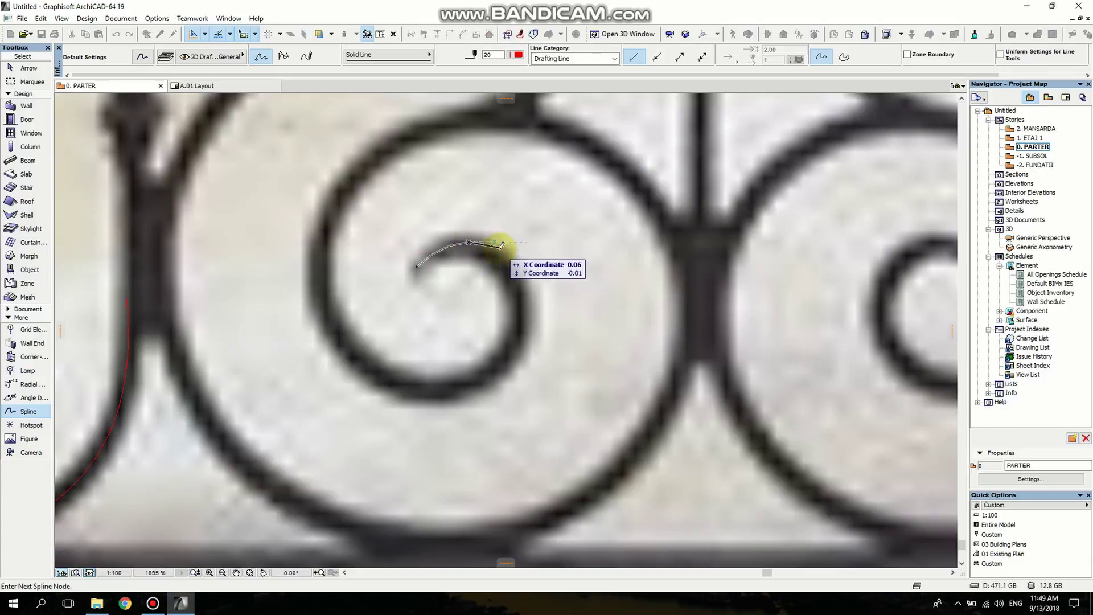
{"action": "left_click", "coordinate": [523, 296]}
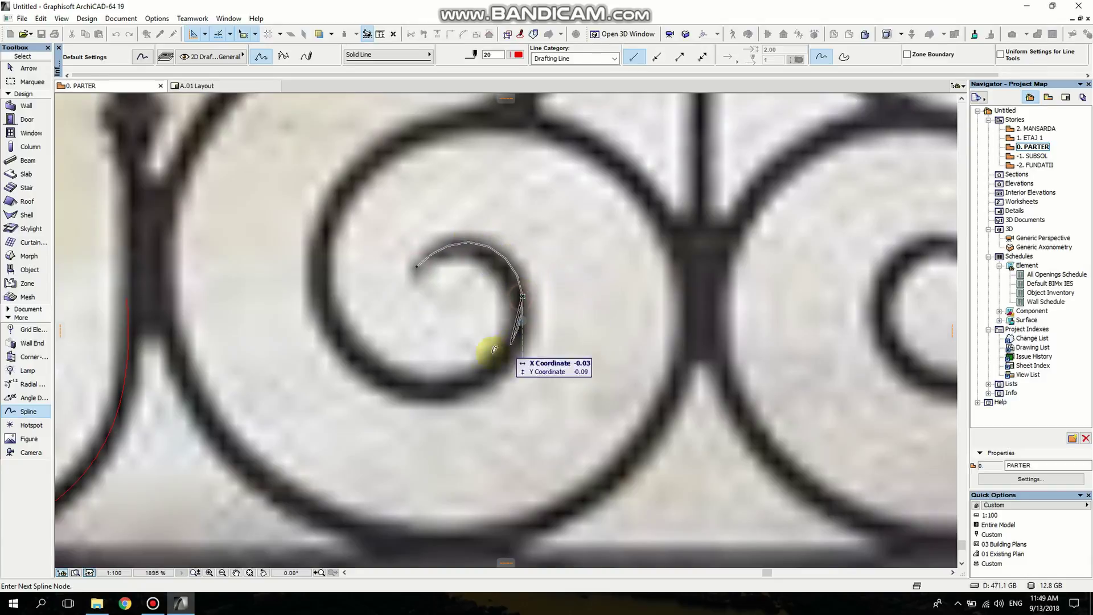
{"action": "left_click", "coordinate": [356, 355]}
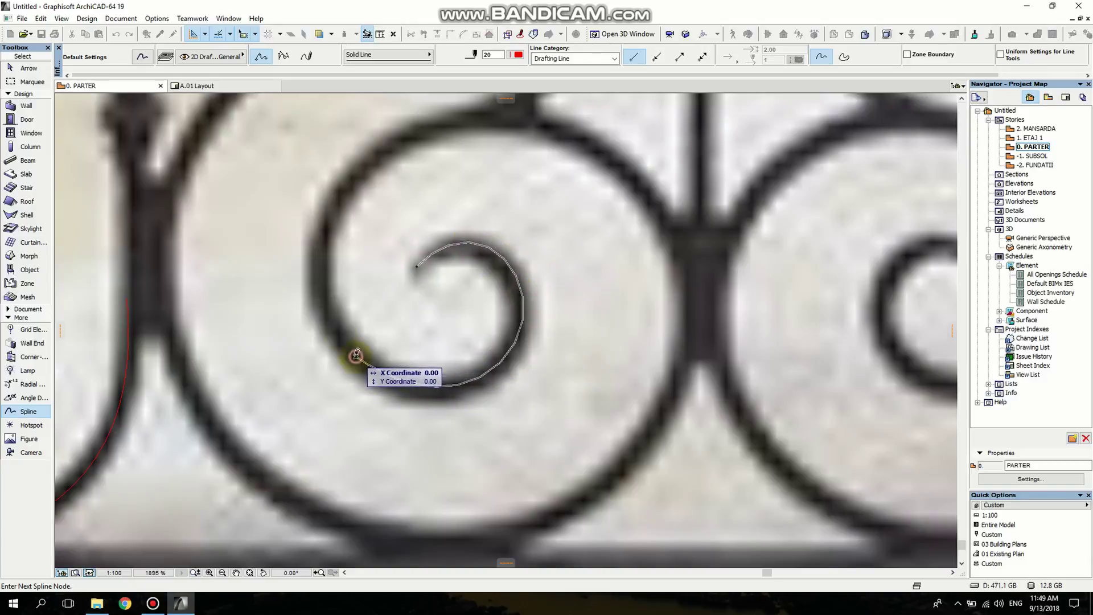
{"action": "left_click", "coordinate": [313, 259]}
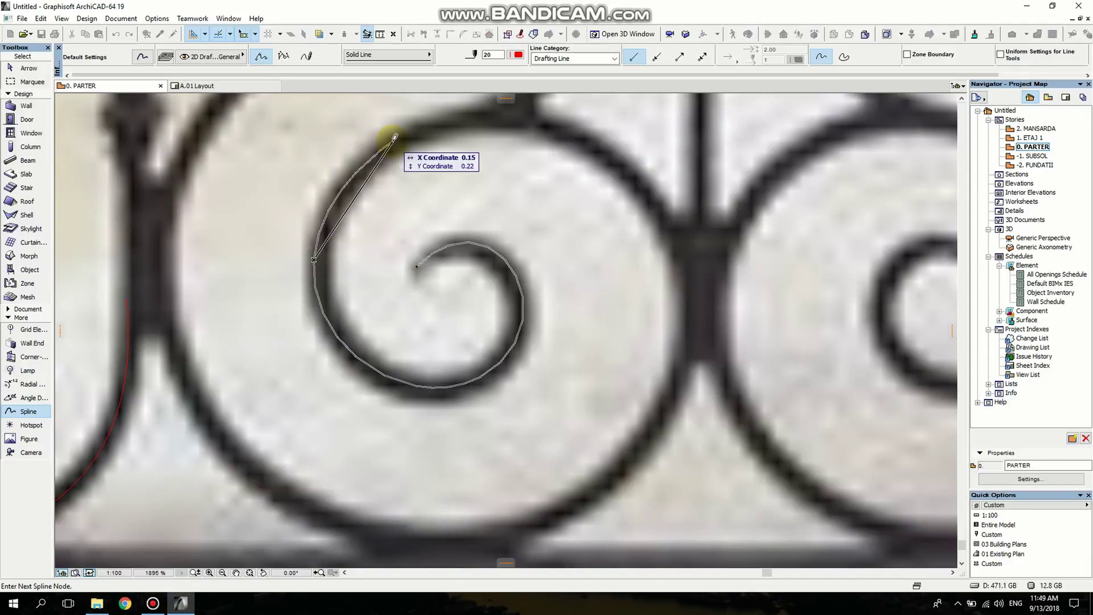
{"action": "left_click", "coordinate": [395, 137]}
{"action": "left_click", "coordinate": [554, 125]}
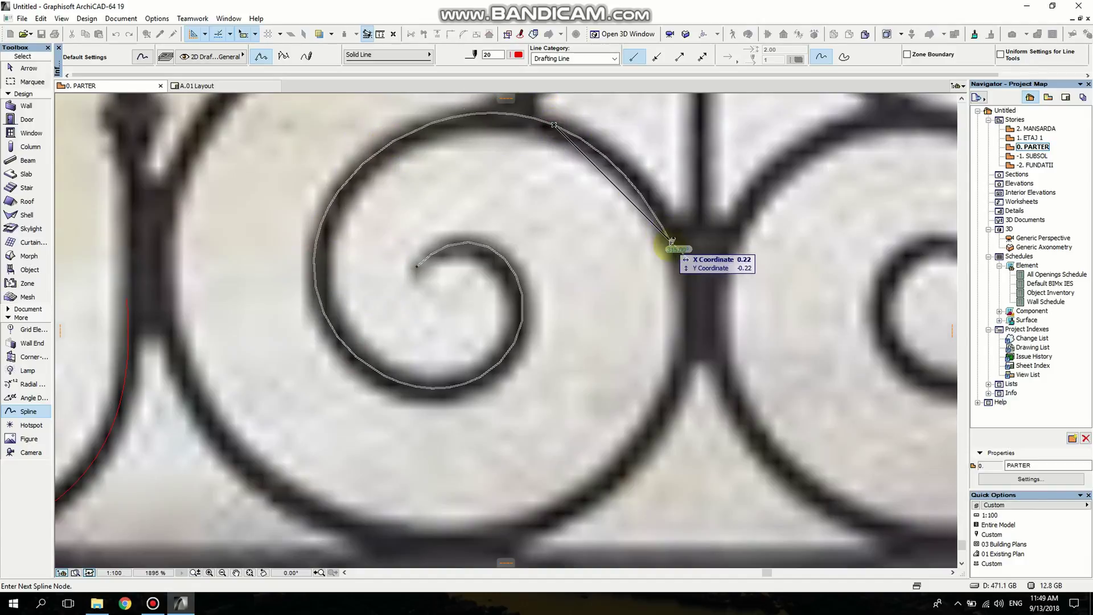
{"action": "left_click", "coordinate": [682, 273]}
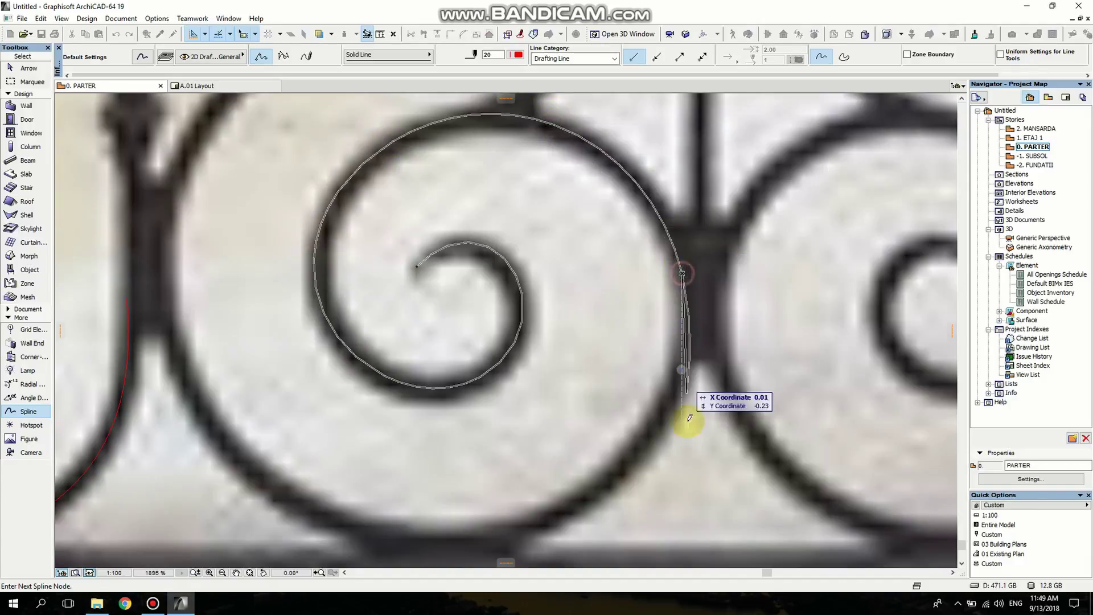
{"action": "left_click", "coordinate": [592, 498]}
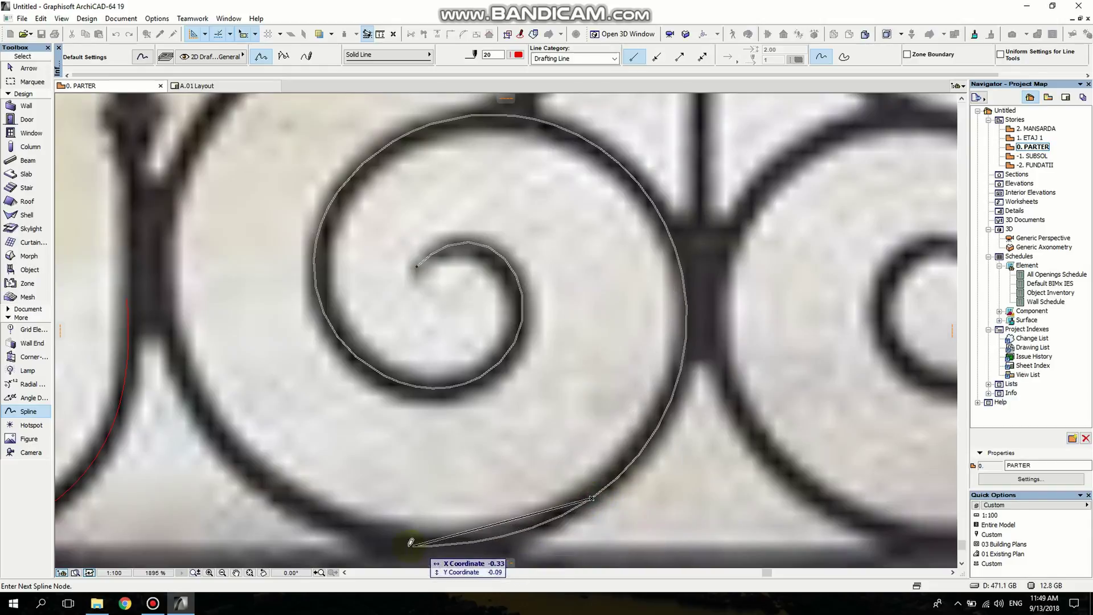
{"action": "left_click", "coordinate": [354, 529]}
{"action": "left_click", "coordinate": [165, 330]}
{"action": "middle_click_drag", "start_coordinate": [161, 273], "coordinate": [225, 349]}
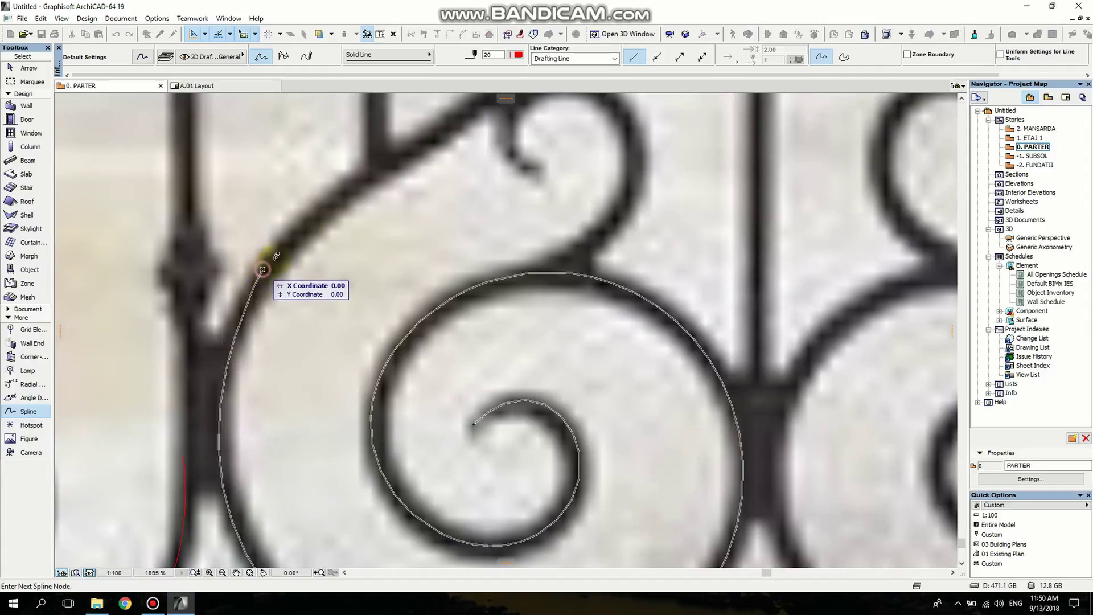
{"action": "left_click", "coordinate": [349, 188]}
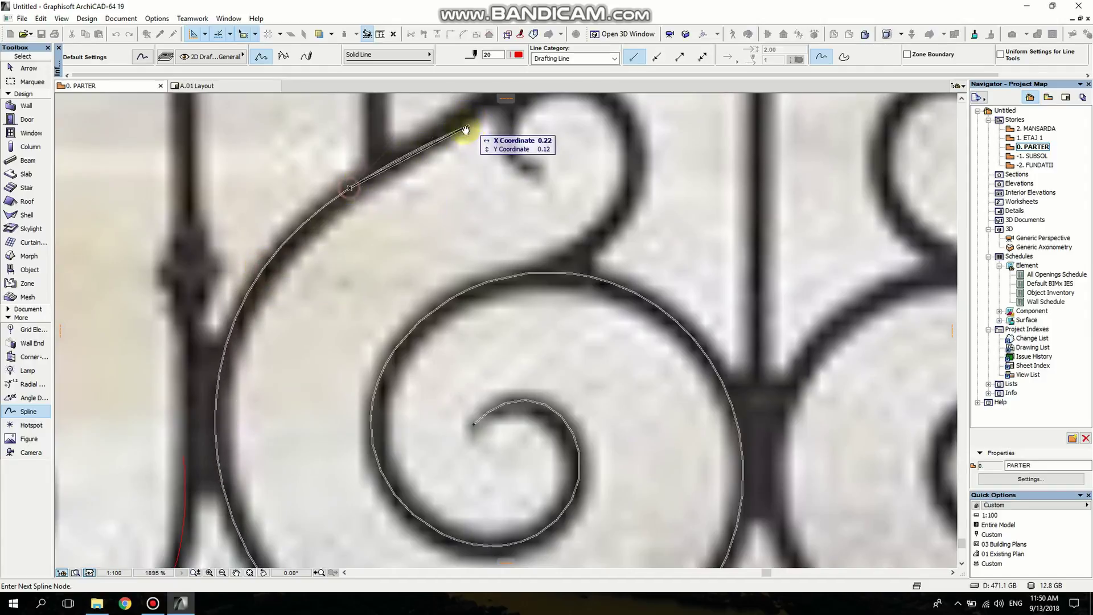
{"action": "scroll", "coordinate": [465, 130], "scroll_direction": "up", "scroll_amount": 2}
{"action": "left_click", "coordinate": [445, 215]}
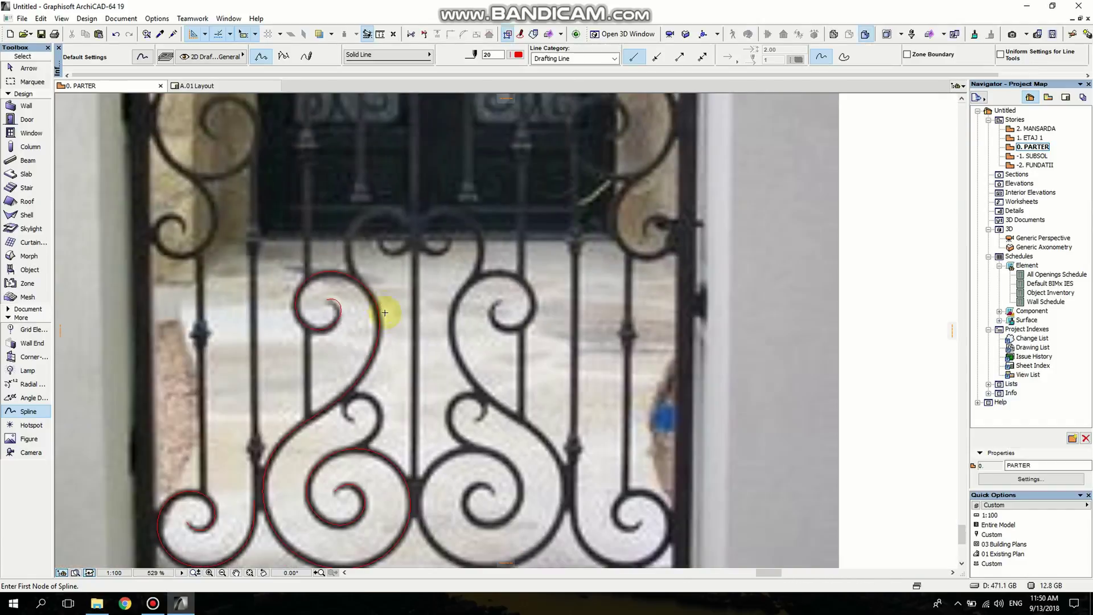
{"action": "scroll", "coordinate": [398, 327], "scroll_direction": "down", "scroll_amount": 2}
Trace the small connecting curl with a spline, from the top of the large lower spiral around to its hooked tip beneath the S-scroll
{"action": "scroll", "coordinate": [413, 344], "scroll_direction": "up", "scroll_amount": 7}
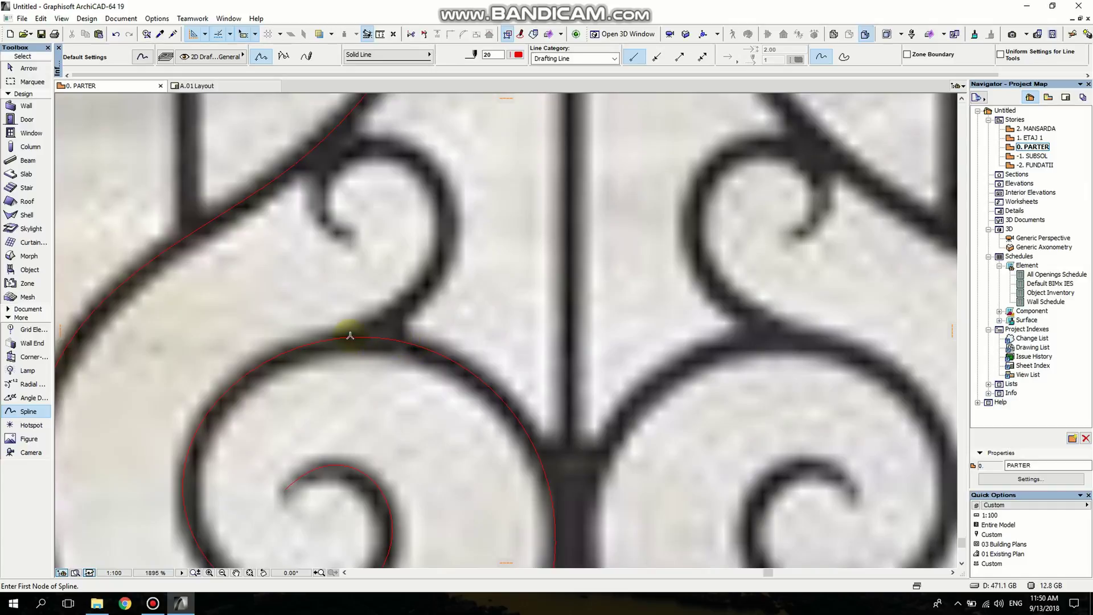
{"action": "left_click", "coordinate": [343, 337]}
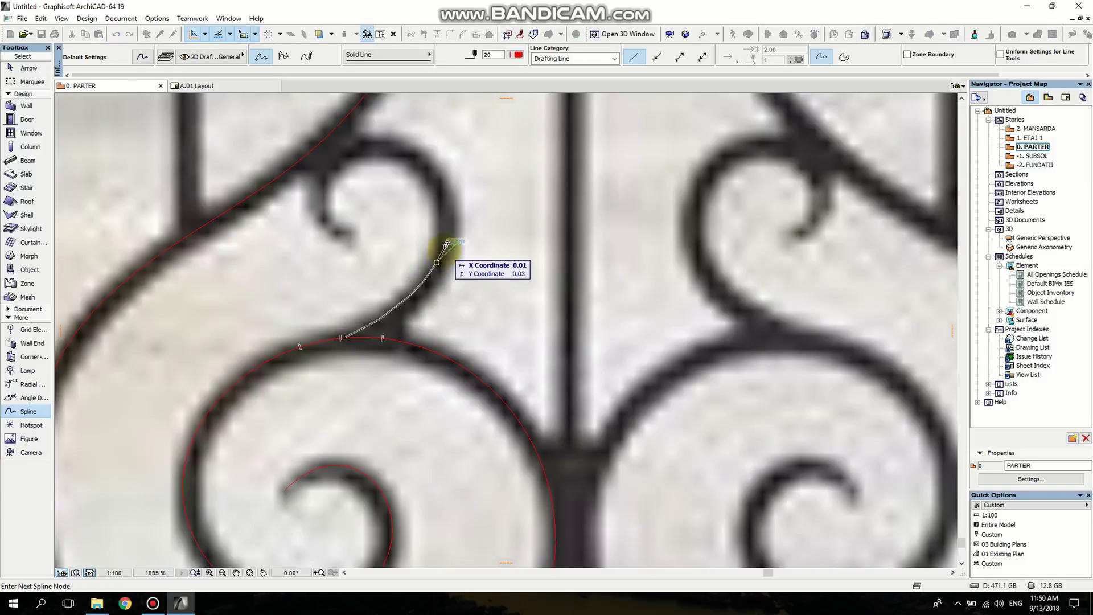
{"action": "left_click_drag", "start_coordinate": [445, 246], "coordinate": [445, 243]}
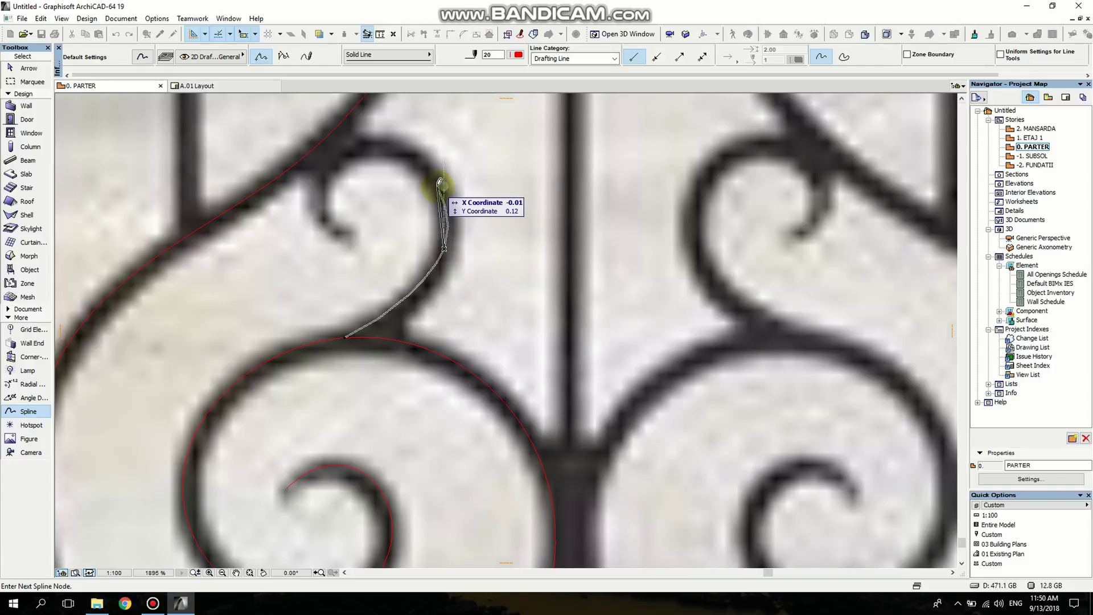
{"action": "left_click", "coordinate": [382, 145]}
{"action": "left_click", "coordinate": [321, 177]}
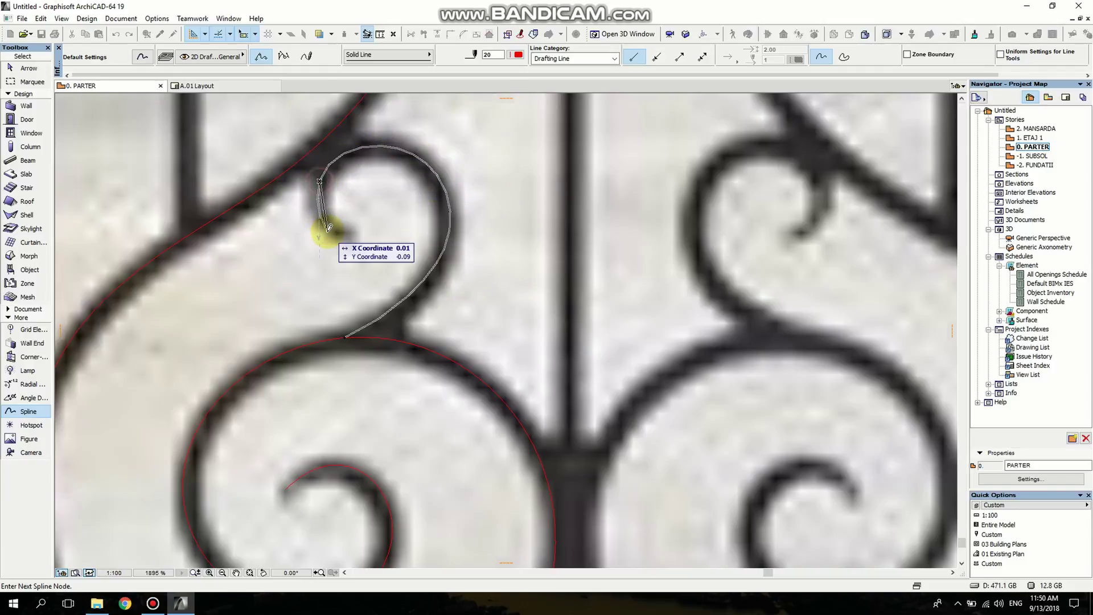
{"action": "left_click", "coordinate": [328, 232]}
{"action": "left_click_drag", "start_coordinate": [341, 231], "coordinate": [354, 230]}
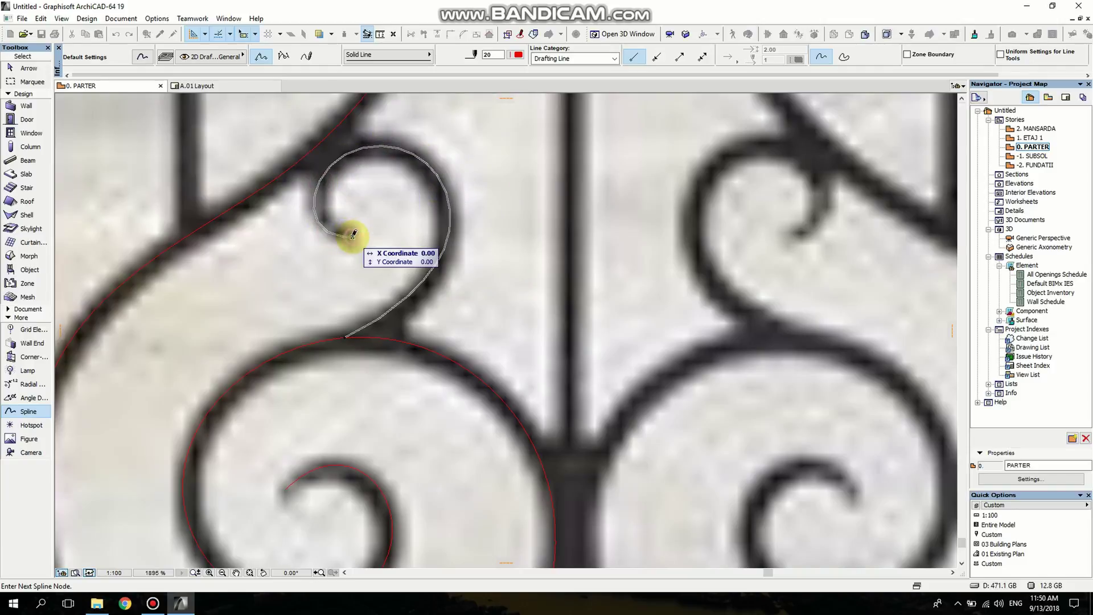
{"action": "double_click", "coordinate": [351, 235]}
Trace with splines the curl above the S-scroll beside the centre bar and the S-shaped scroll along the left post, starting from its lower inner curl
{"action": "scroll", "coordinate": [349, 236], "scroll_direction": "down", "scroll_amount": 7}
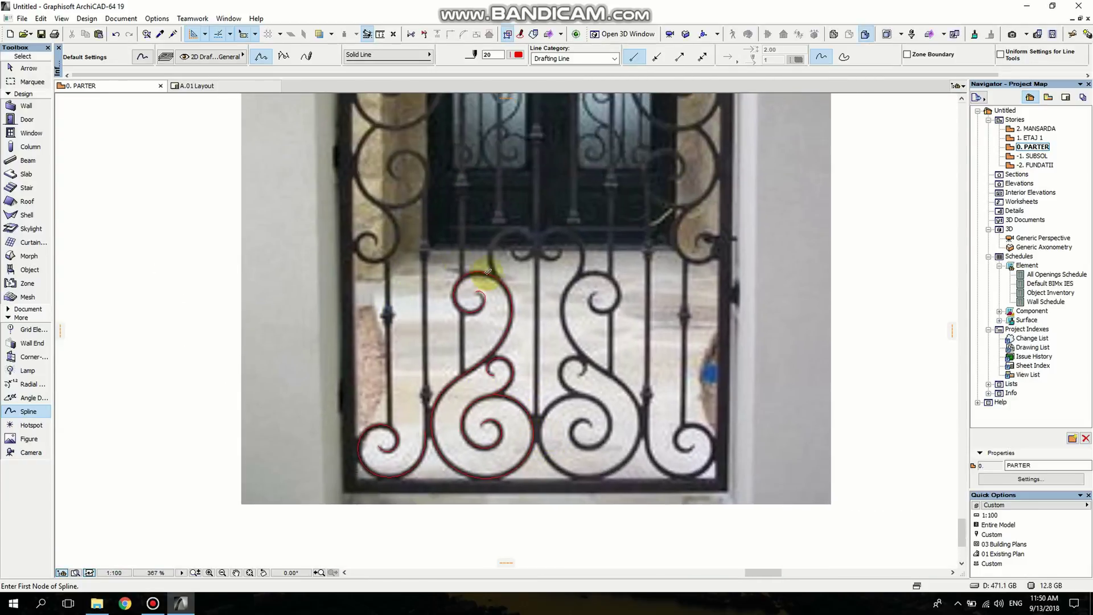
{"action": "middle_click_drag", "start_coordinate": [518, 347], "coordinate": [502, 428]}
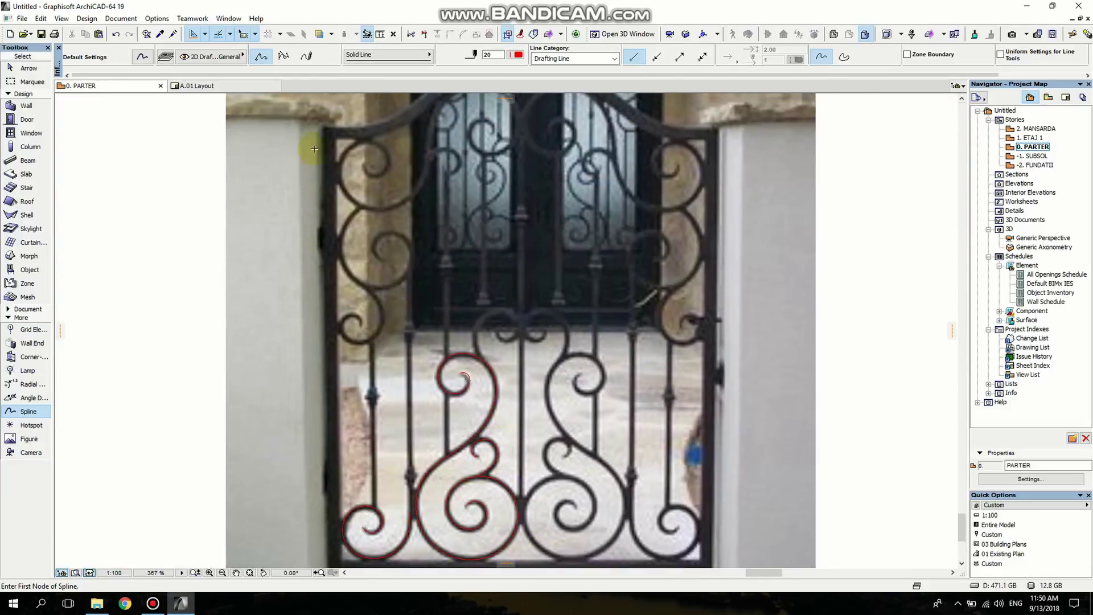
{"action": "scroll", "coordinate": [468, 401], "scroll_direction": "up", "scroll_amount": 8}
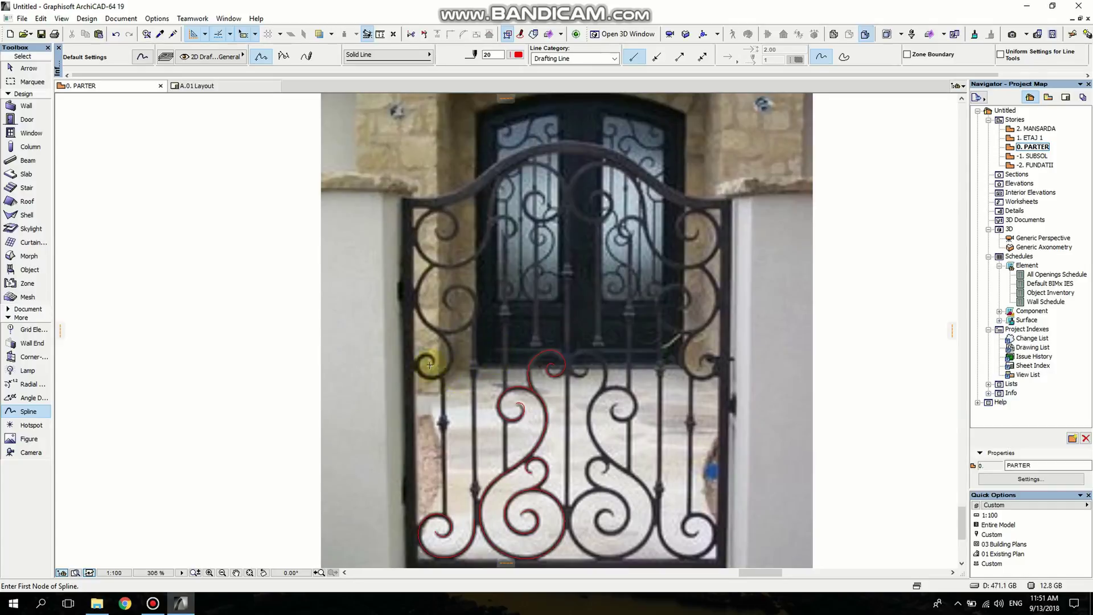
{"action": "left_click", "coordinate": [472, 363]}
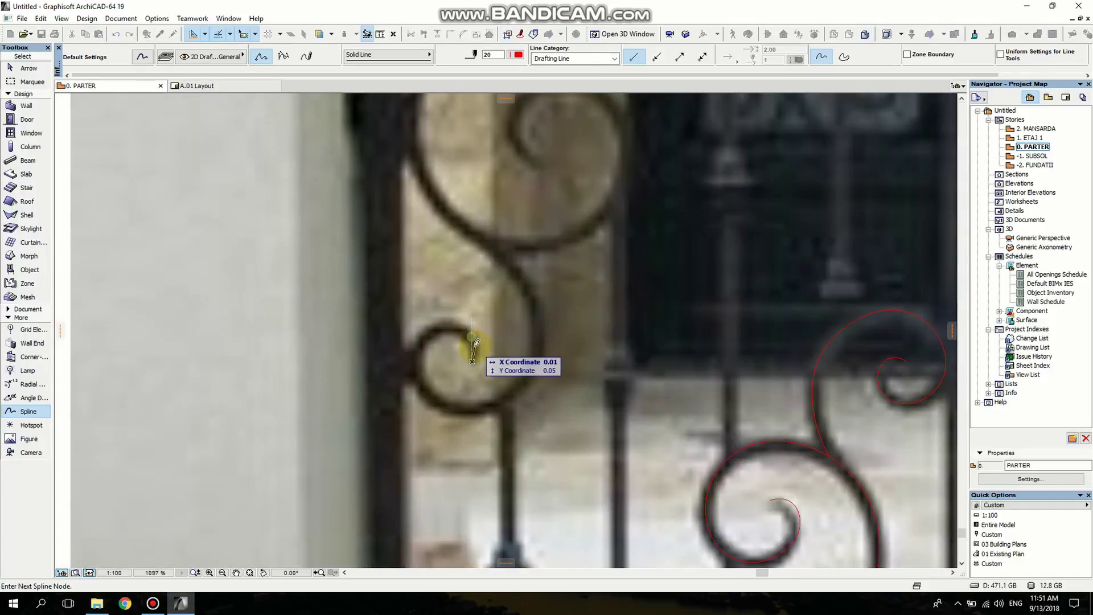
{"action": "scroll", "coordinate": [478, 343], "scroll_direction": "up", "scroll_amount": 6}
{"action": "left_click", "coordinate": [465, 302]}
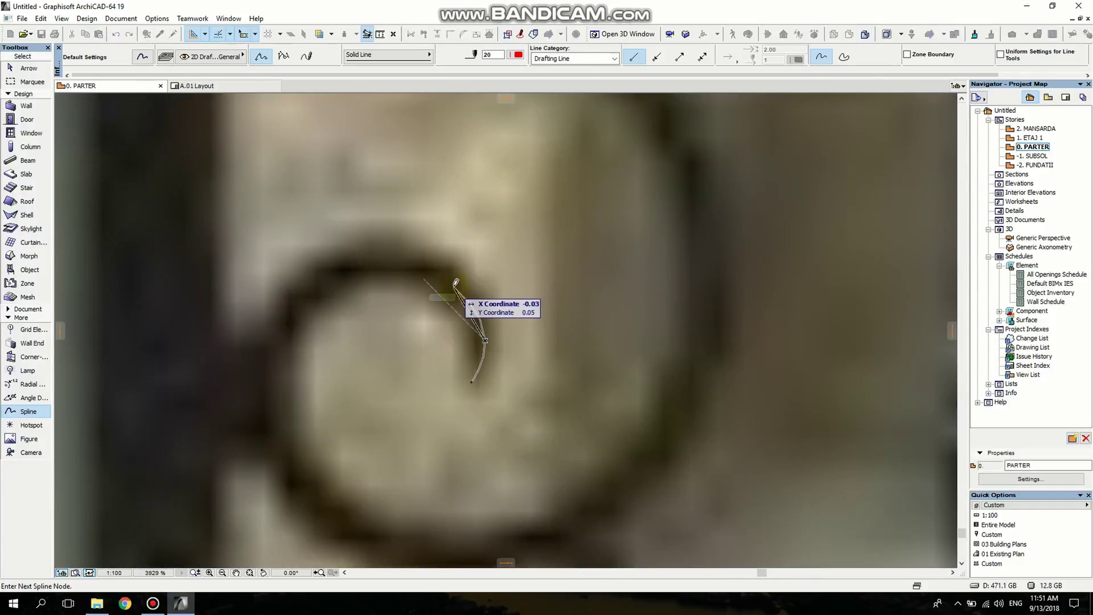
{"action": "left_click", "coordinate": [443, 273]}
{"action": "left_click", "coordinate": [382, 254]}
{"action": "left_click", "coordinate": [330, 268]}
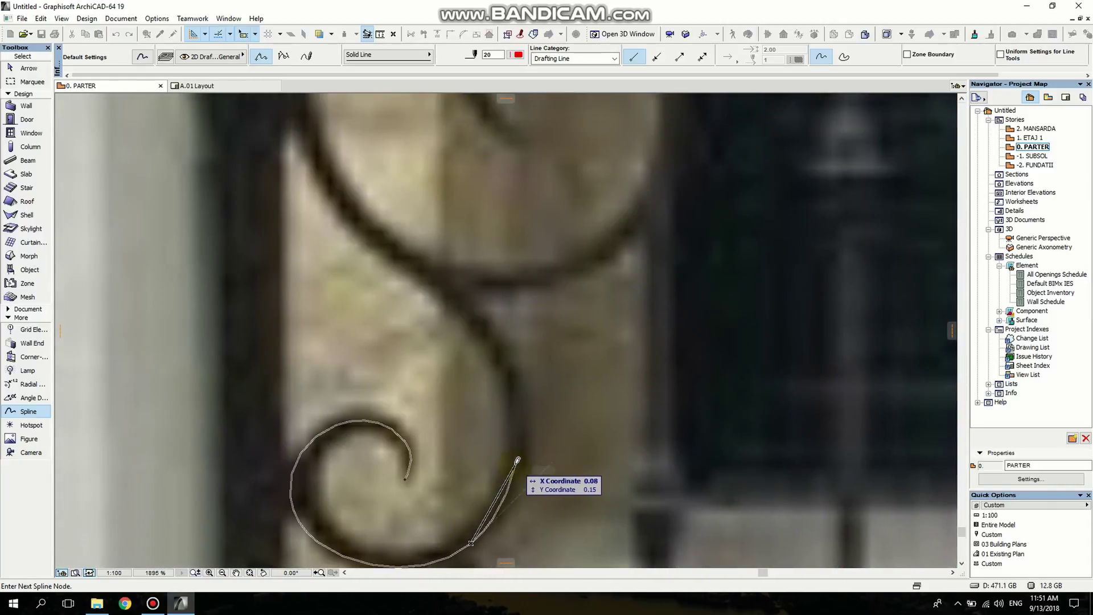
{"action": "left_click", "coordinate": [521, 463]}
{"action": "left_click", "coordinate": [468, 306]}
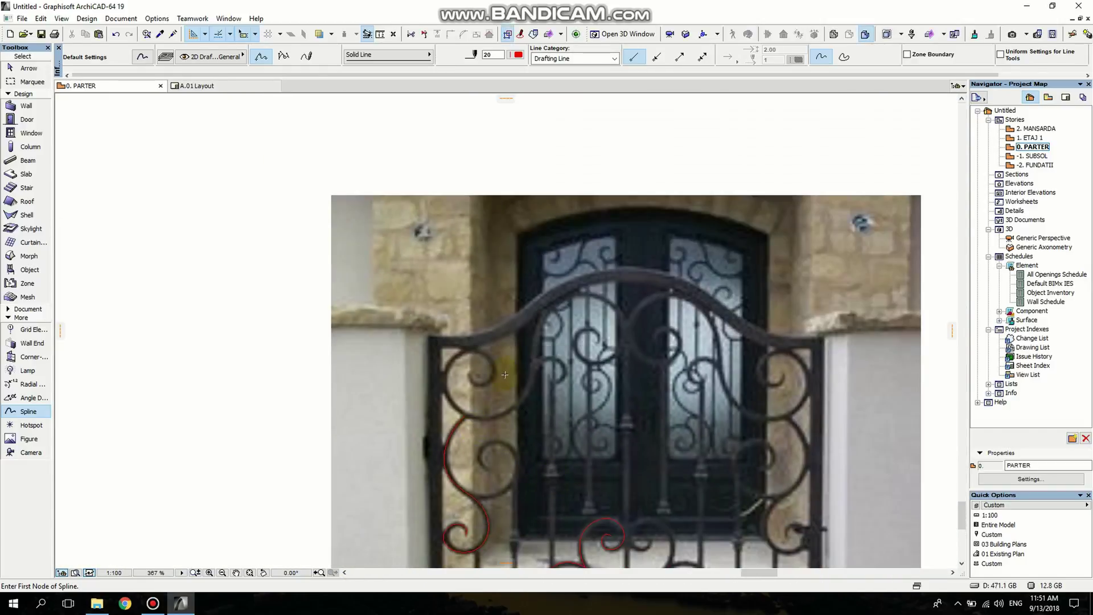
Begin a spline at the inner curl of the gate's upper-left corner scroll and trace it around the outer loop to its underside
{"action": "scroll", "coordinate": [507, 372], "scroll_direction": "up", "scroll_amount": 5}
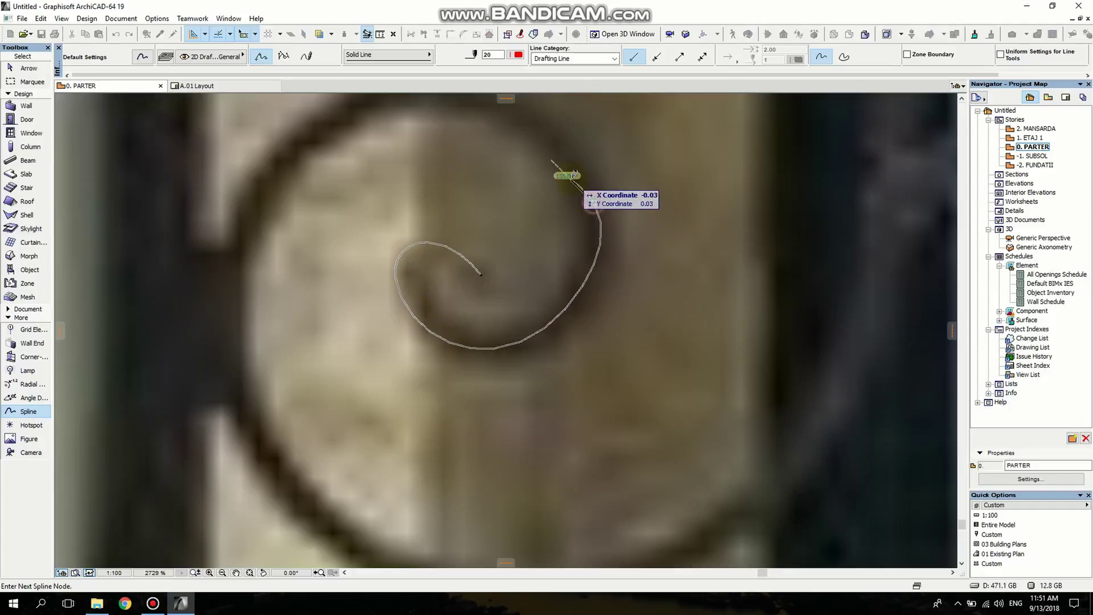
{"action": "middle_click_drag", "start_coordinate": [561, 171], "coordinate": [593, 305]}
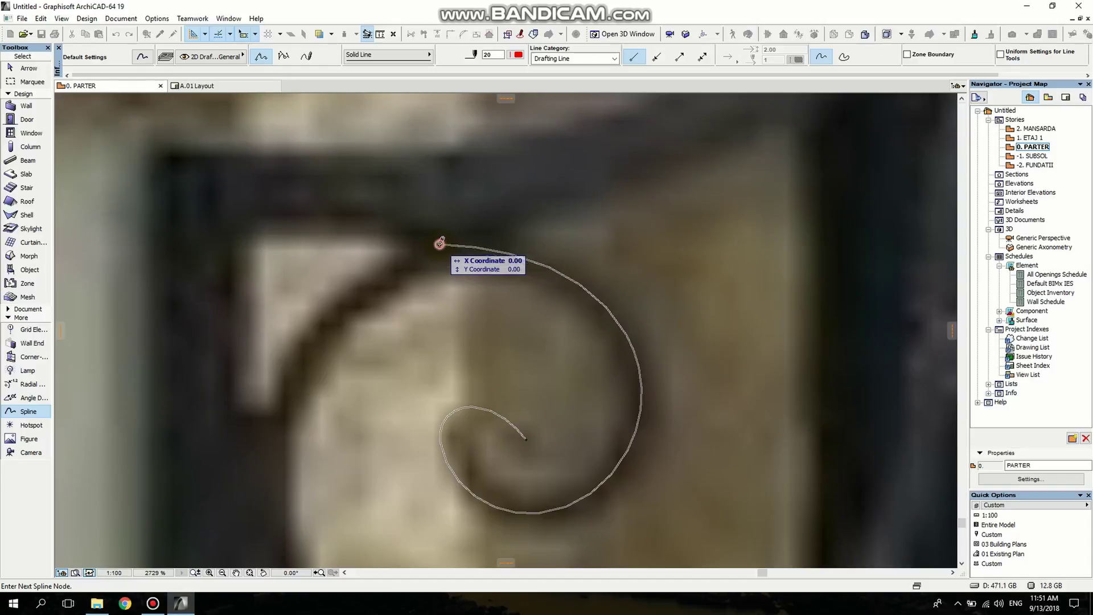
{"action": "left_click", "coordinate": [439, 244]}
{"action": "left_click", "coordinate": [275, 409]}
{"action": "scroll", "coordinate": [302, 419], "scroll_direction": "down", "scroll_amount": 3}
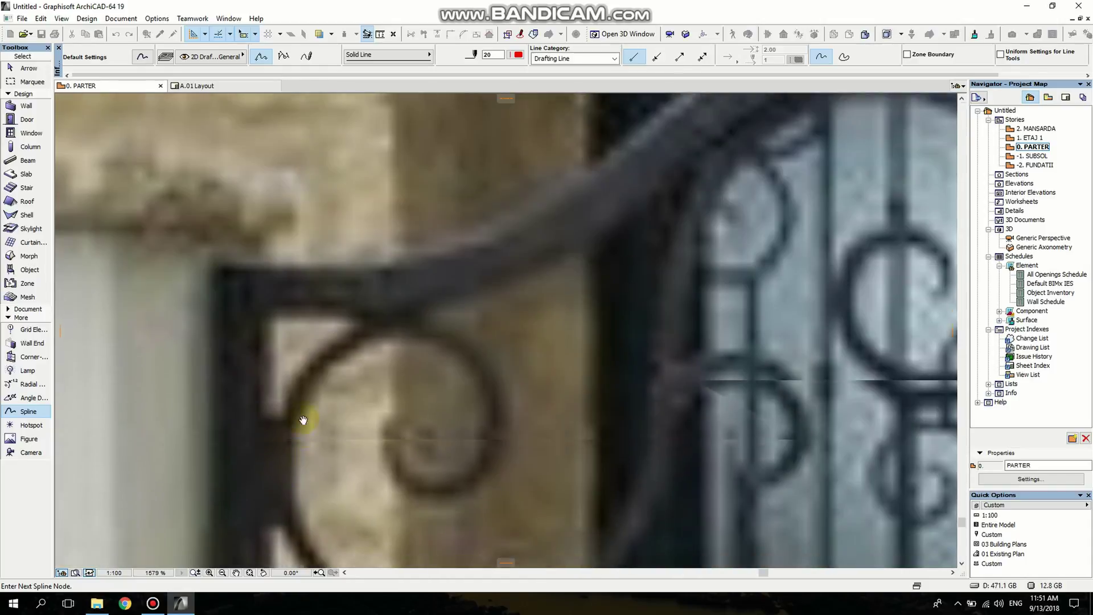
{"action": "left_click", "coordinate": [349, 497]}
{"action": "middle_click_drag", "start_coordinate": [479, 514], "coordinate": [452, 478]}
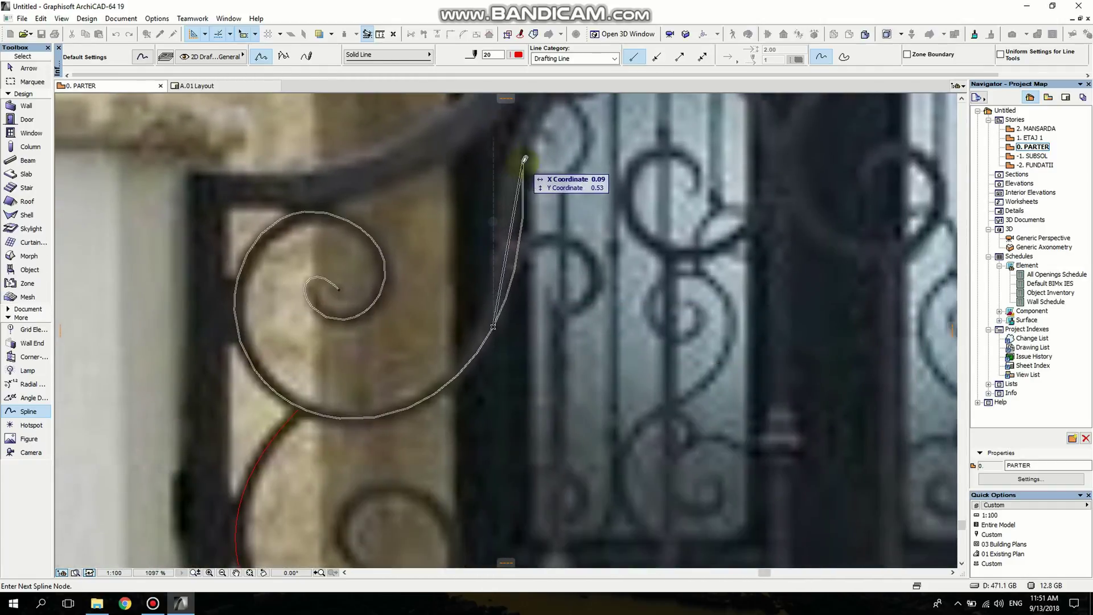
Continue the spline up beneath the arched top rail and around the large curl to its inner tip, then finish it
{"action": "left_click", "coordinate": [502, 283]}
{"action": "middle_click_drag", "start_coordinate": [515, 188], "coordinate": [484, 227]}
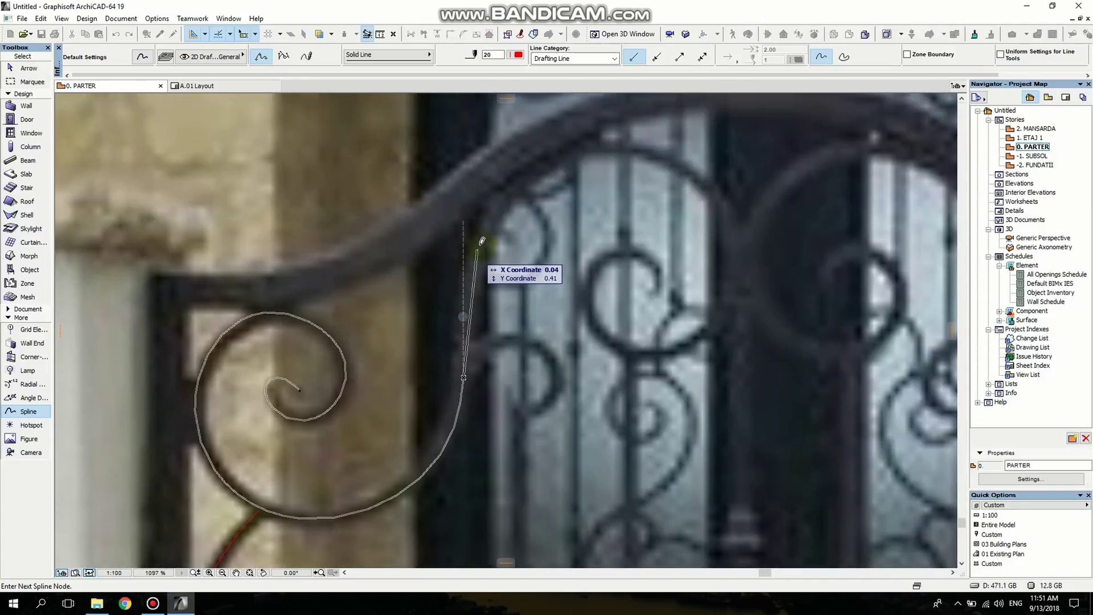
{"action": "left_click", "coordinate": [483, 231]}
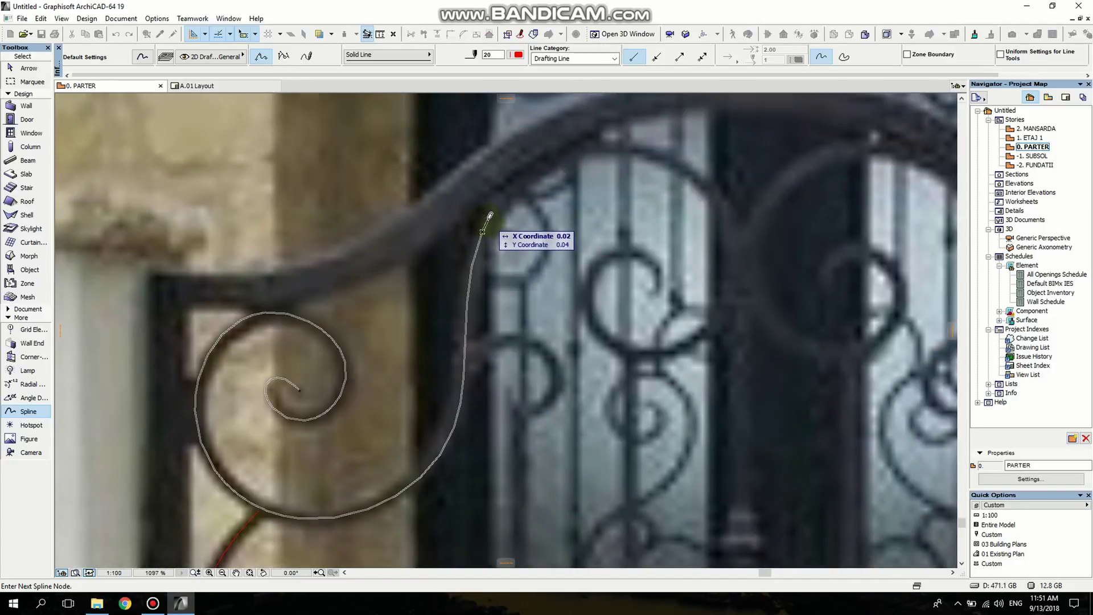
{"action": "left_click", "coordinate": [607, 138]}
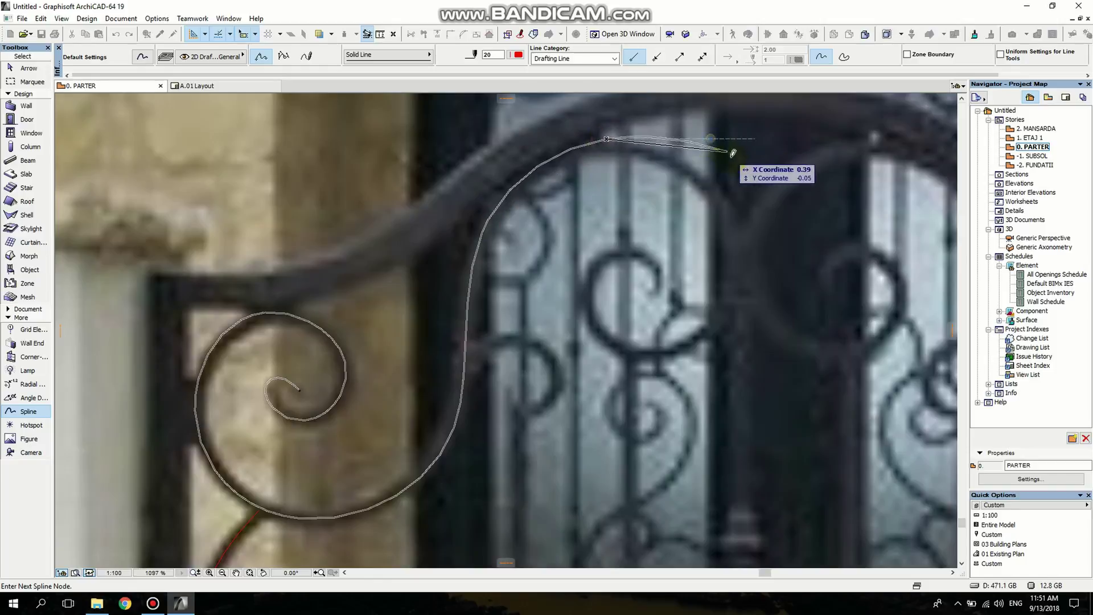
{"action": "left_click", "coordinate": [735, 214]}
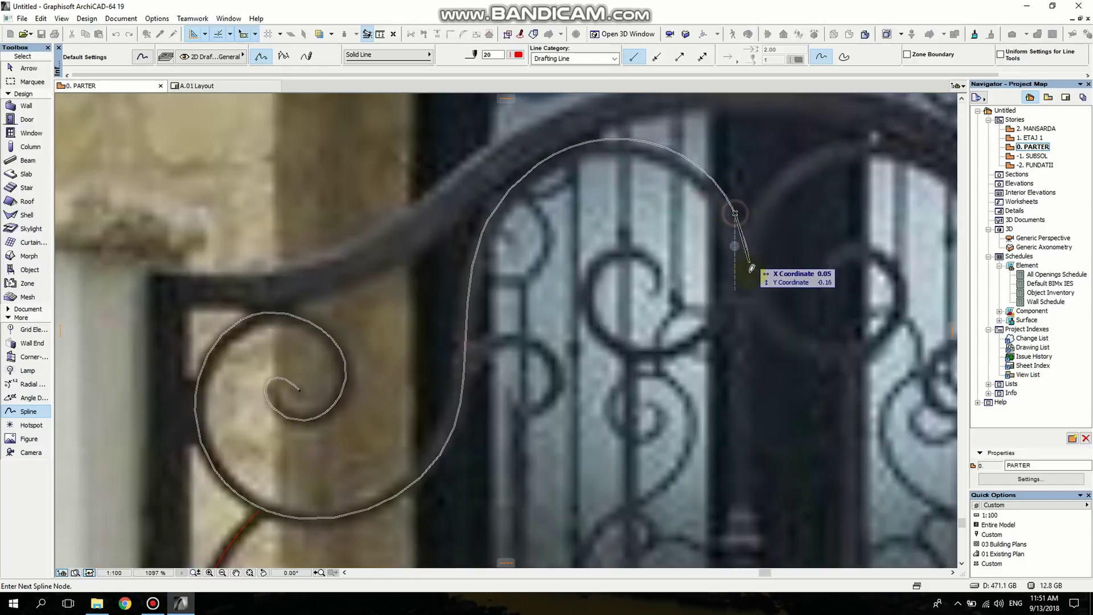
{"action": "left_click", "coordinate": [636, 357]}
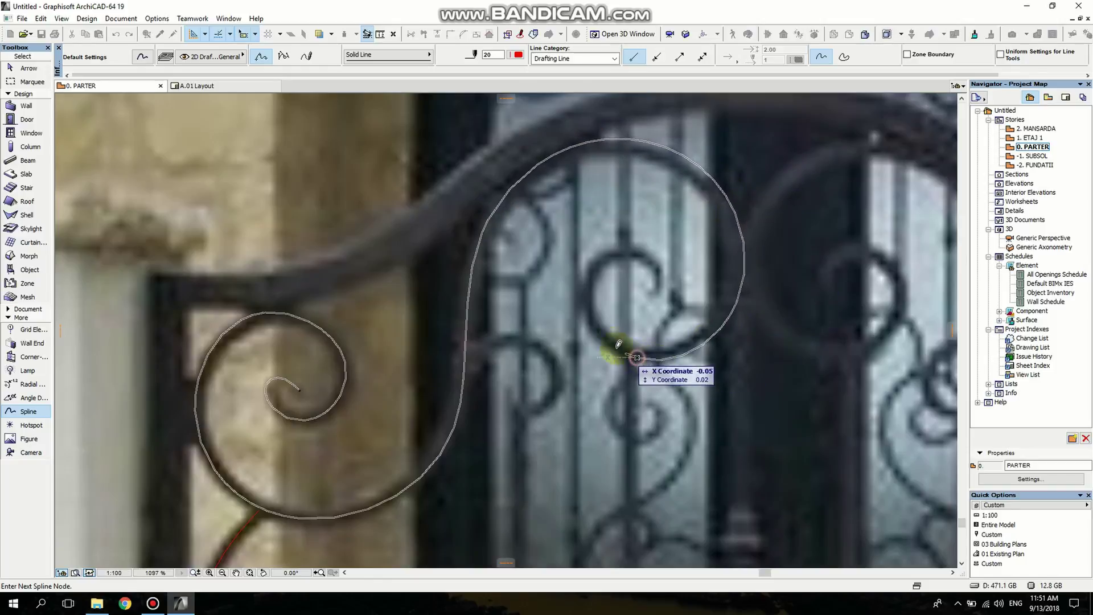
{"action": "left_click", "coordinate": [587, 308]}
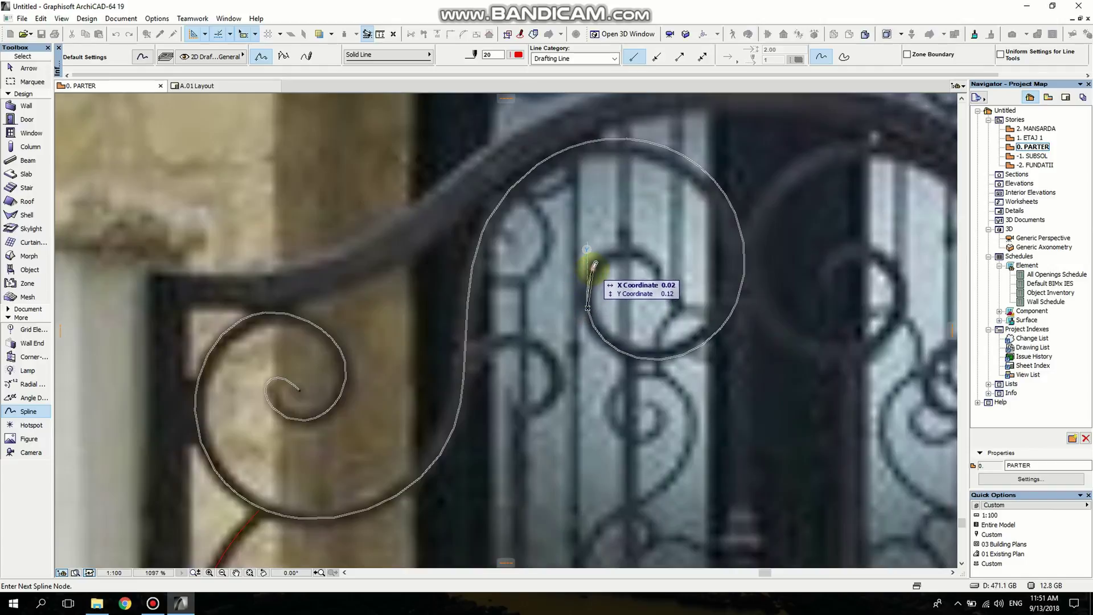
{"action": "left_click", "coordinate": [642, 255]}
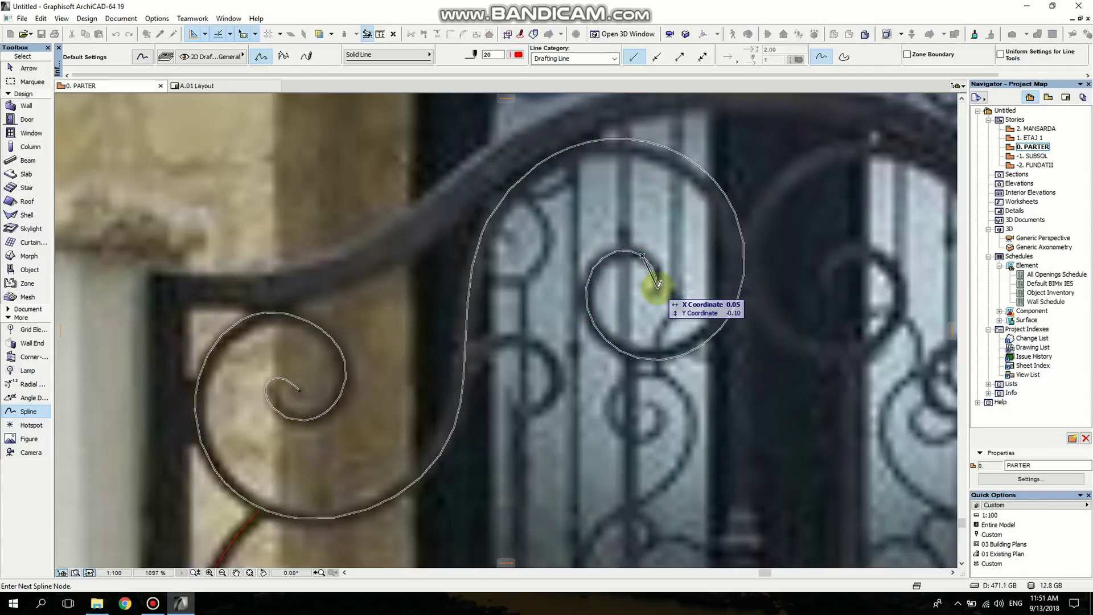
{"action": "left_click", "coordinate": [661, 288]}
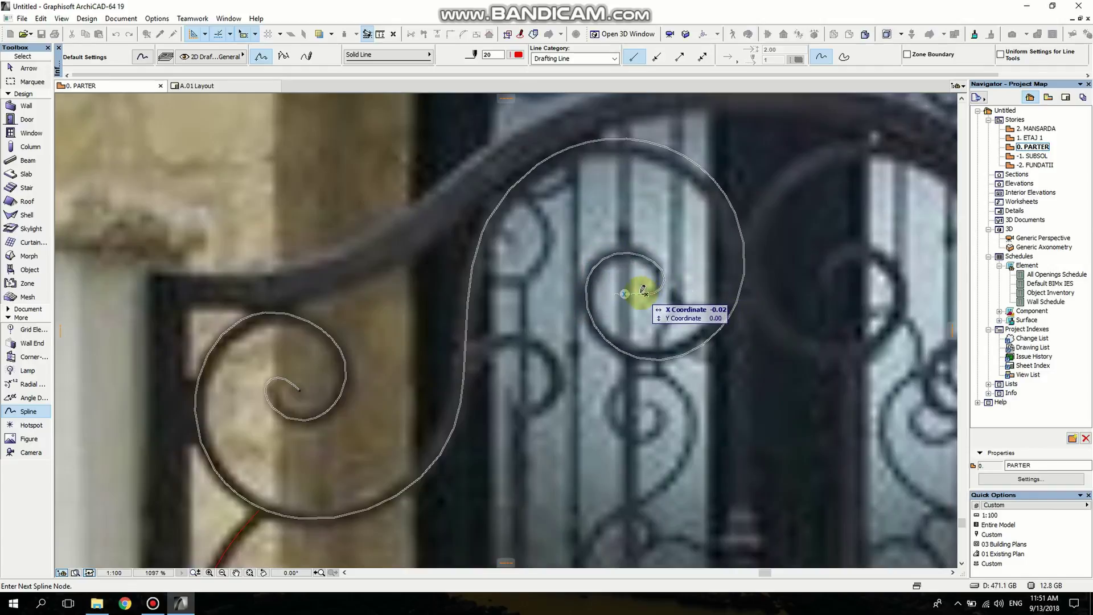
{"action": "key", "text": "Escape"}
Trace the middle curl beside the left post with a spline, from its junction with the S-shaped scroll to the inner tip
{"action": "scroll", "coordinate": [493, 407], "scroll_direction": "down", "scroll_amount": 5}
{"action": "scroll", "coordinate": [535, 283], "scroll_direction": "up", "scroll_amount": 2}
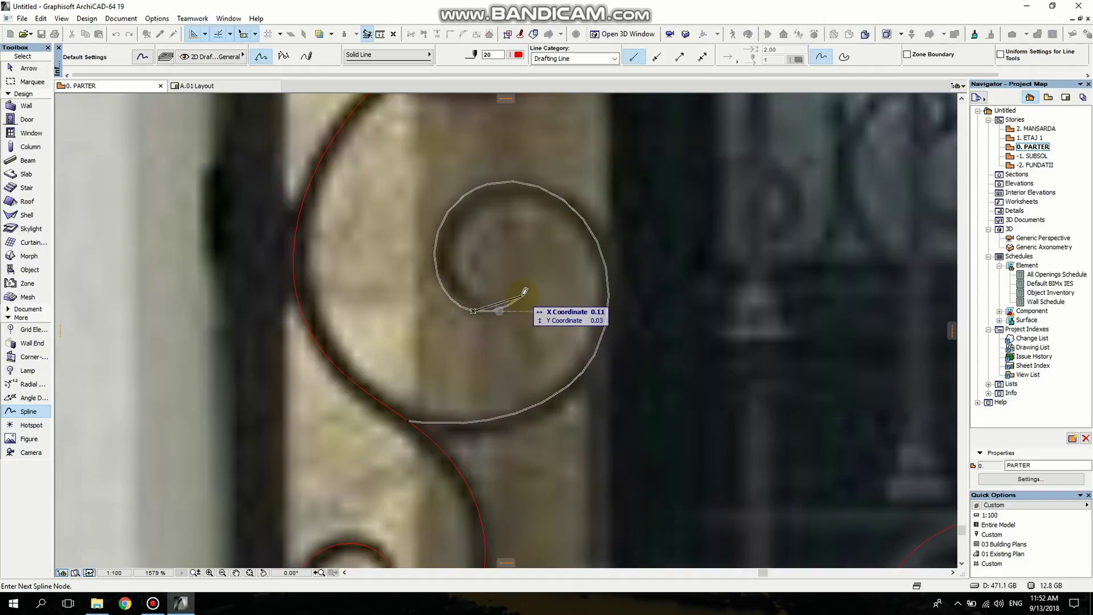
{"action": "double_click", "coordinate": [521, 281]}
{"action": "scroll", "coordinate": [520, 283], "scroll_direction": "down", "scroll_amount": 5}
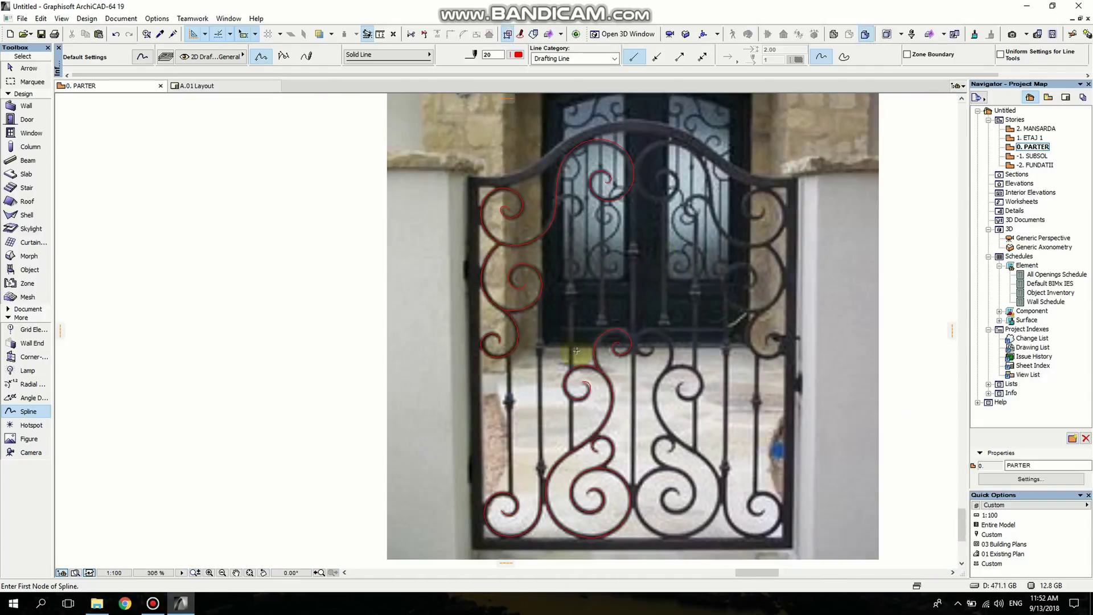
Trace the small hooked curl branching inward from the tall upper-left scroll with a spline, starting on that scroll's vertical stretch
{"action": "middle_click_drag", "start_coordinate": [576, 351], "coordinate": [447, 358]}
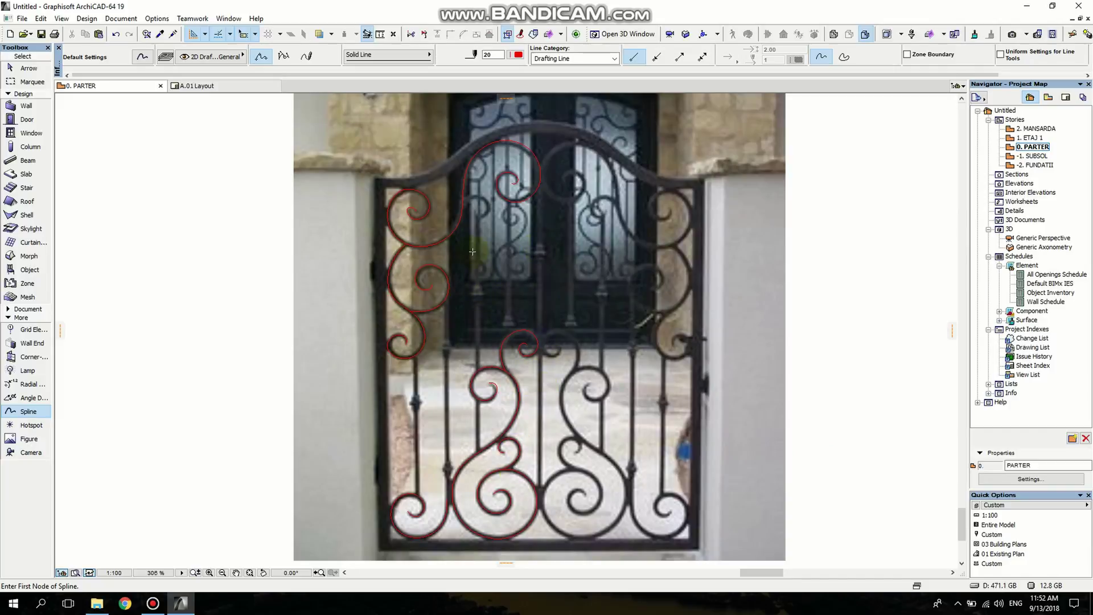
{"action": "scroll", "coordinate": [473, 251], "scroll_direction": "up", "scroll_amount": 3}
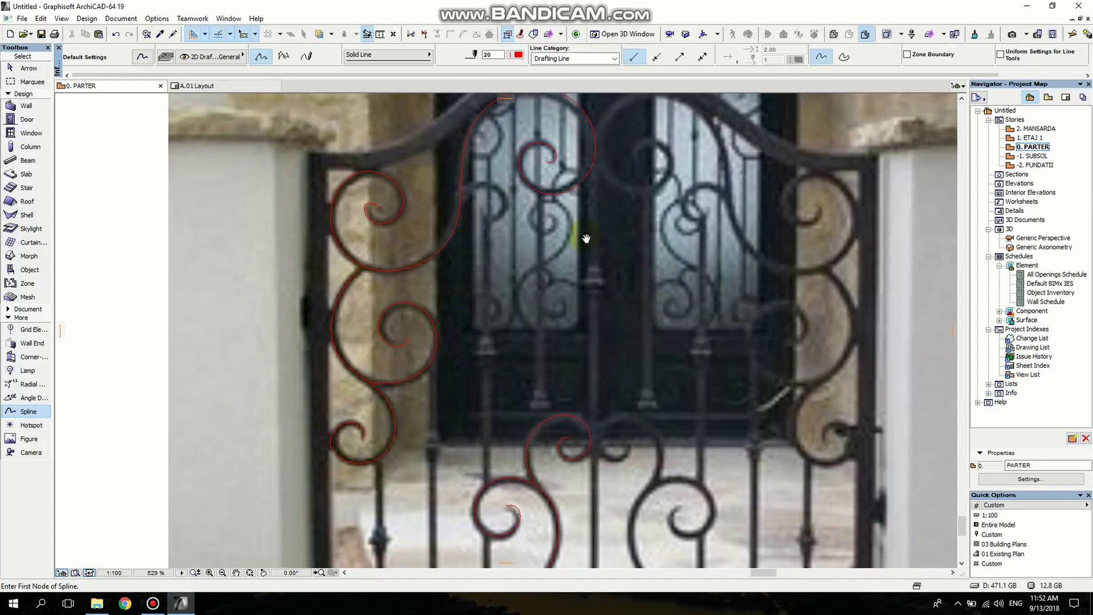
{"action": "scroll", "coordinate": [586, 236], "scroll_direction": "up", "scroll_amount": 3}
{"action": "left_click", "coordinate": [430, 270]}
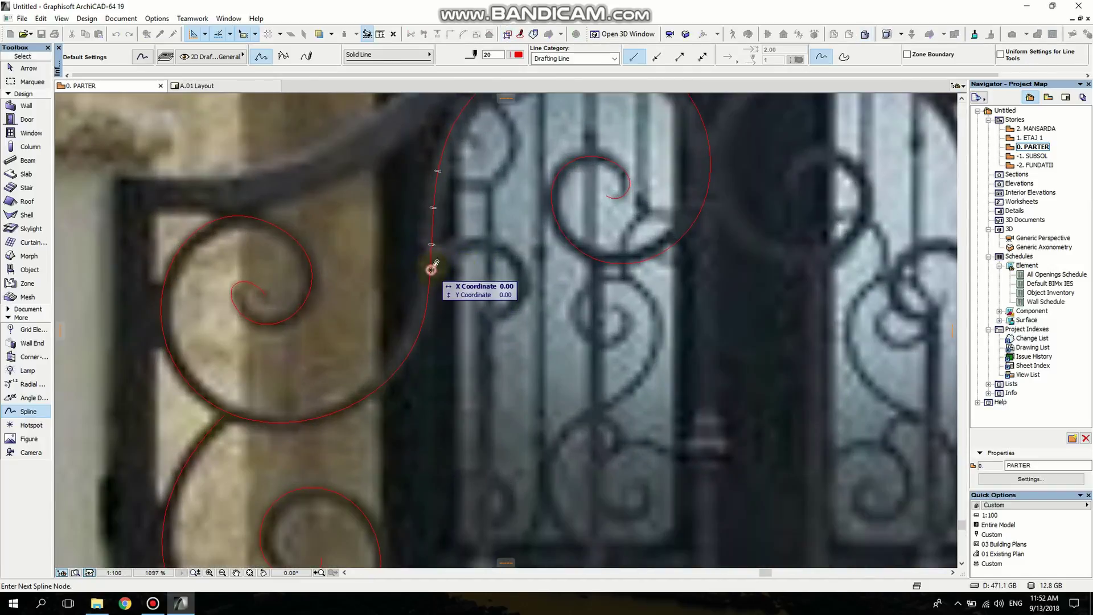
{"action": "left_click", "coordinate": [477, 242]}
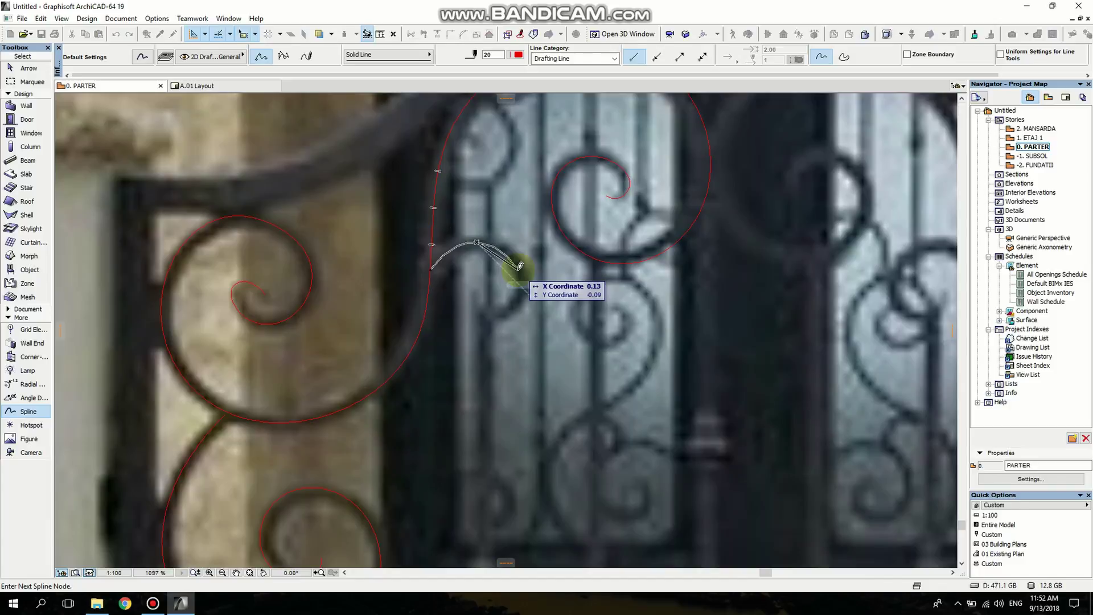
{"action": "left_click", "coordinate": [505, 312]}
{"action": "left_click", "coordinate": [479, 308]}
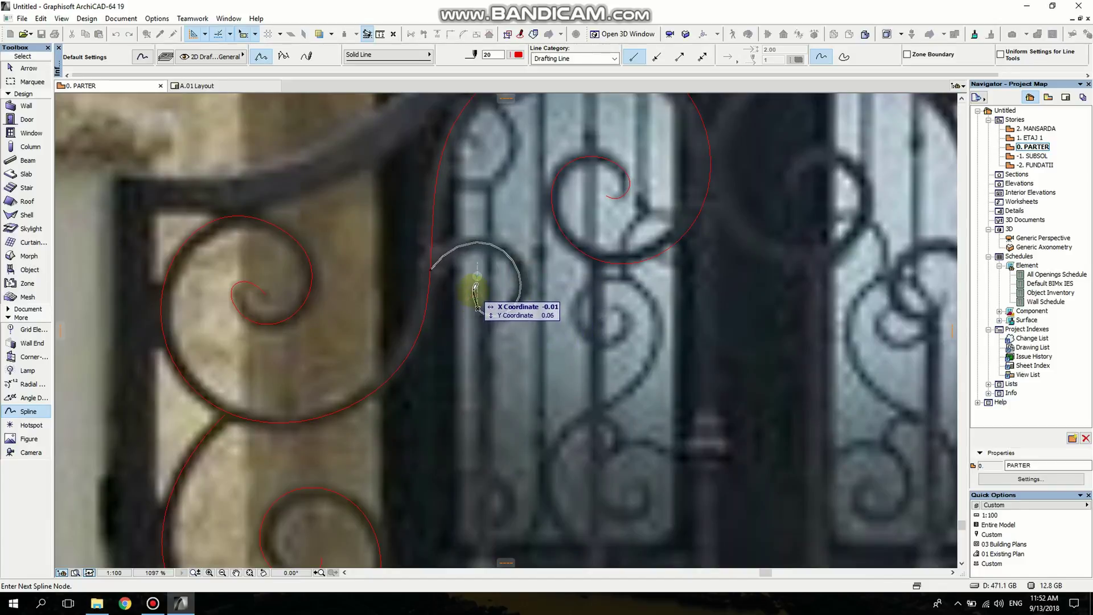
{"action": "double_click", "coordinate": [475, 288]}
{"action": "scroll", "coordinate": [455, 313], "scroll_direction": "down", "scroll_amount": 5}
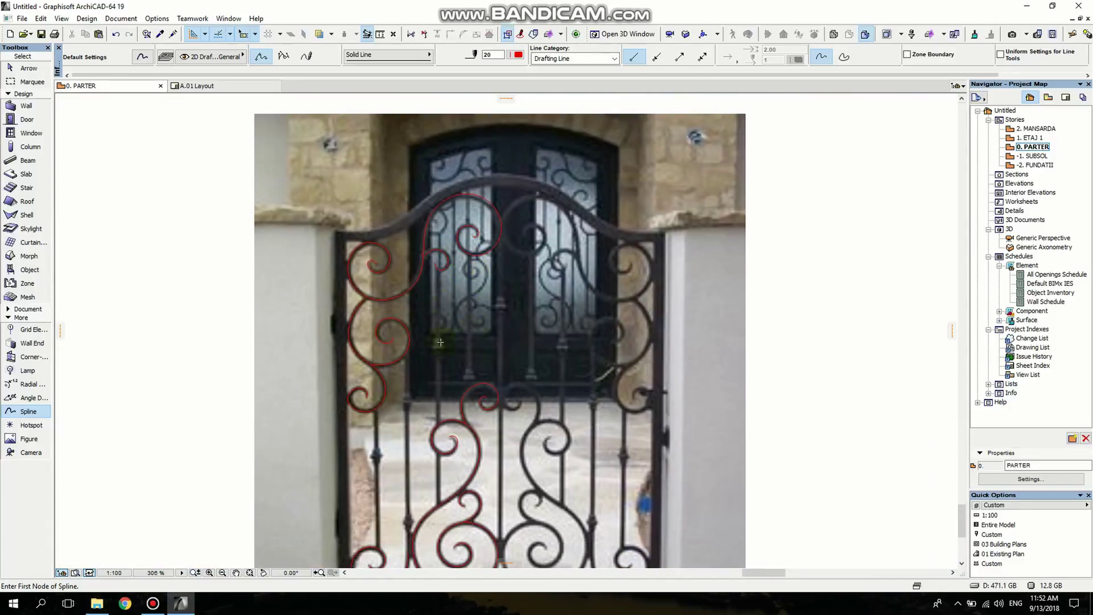
Draw a vertical line in red pen 20 along the leftmost bar, from the lower corner scroll up to the scroll above it
{"action": "middle_click_drag", "start_coordinate": [477, 466], "coordinate": [503, 411]}
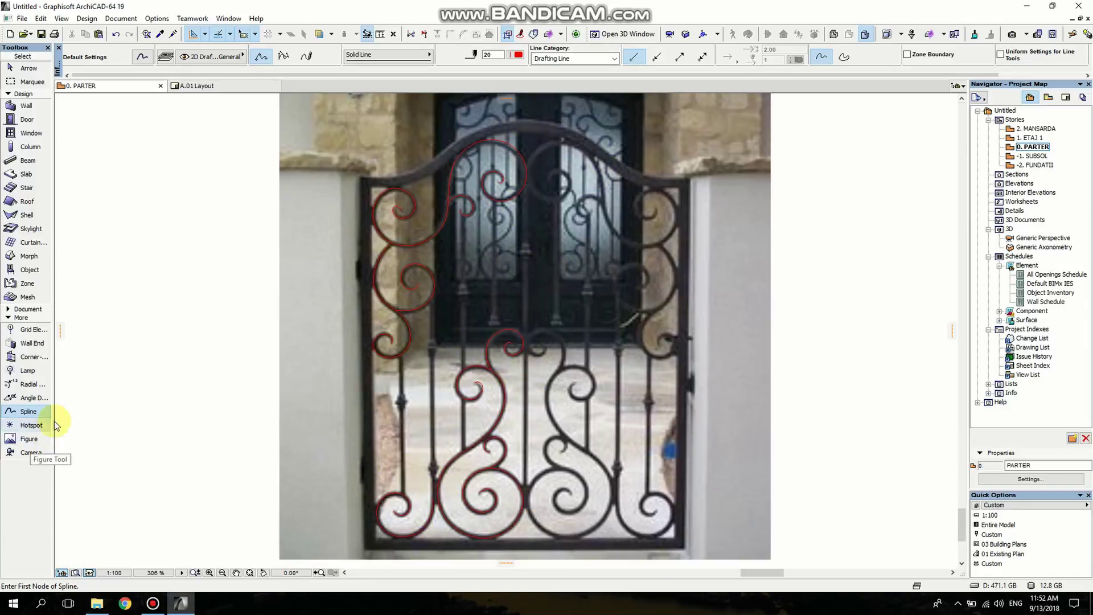
{"action": "left_click", "coordinate": [9, 310]}
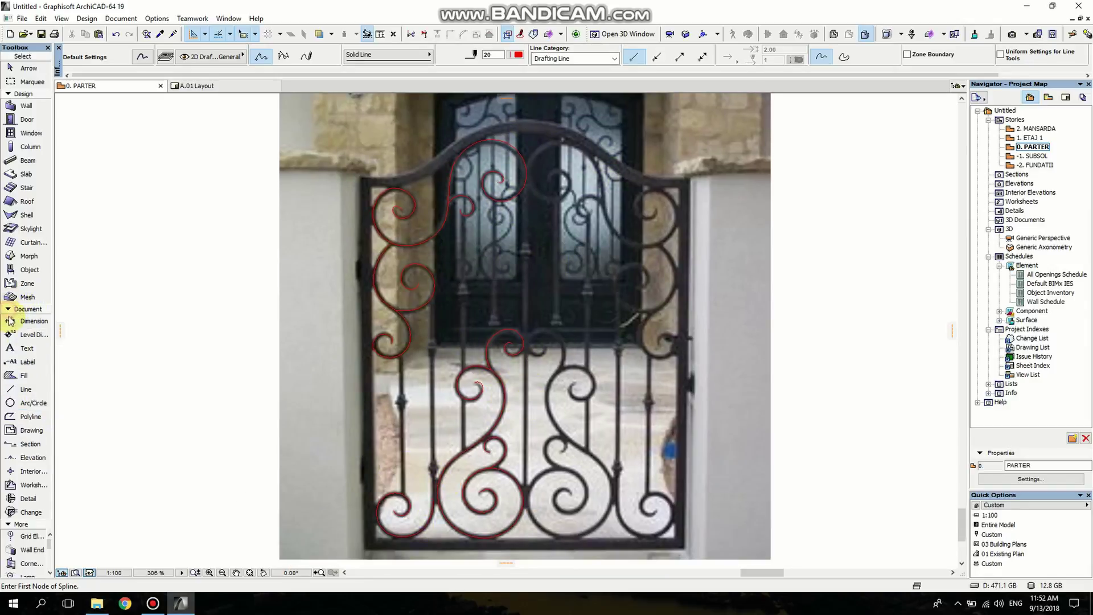
{"action": "left_click", "coordinate": [26, 389]}
{"action": "left_click", "coordinate": [519, 55]}
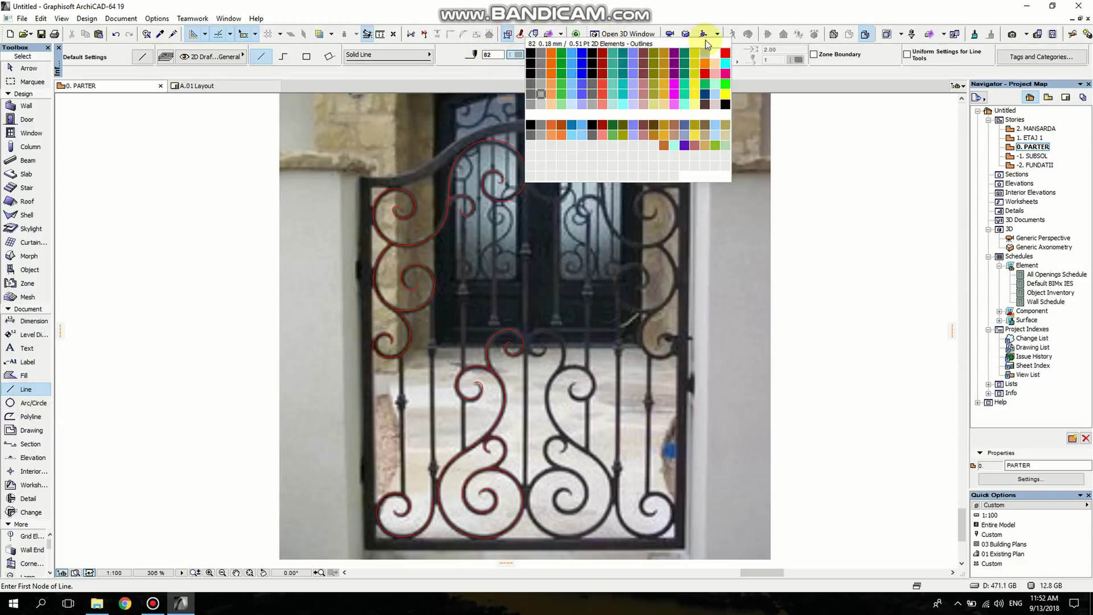
{"action": "left_click", "coordinate": [726, 53]}
{"action": "scroll", "coordinate": [398, 424], "scroll_direction": "up", "scroll_amount": 5}
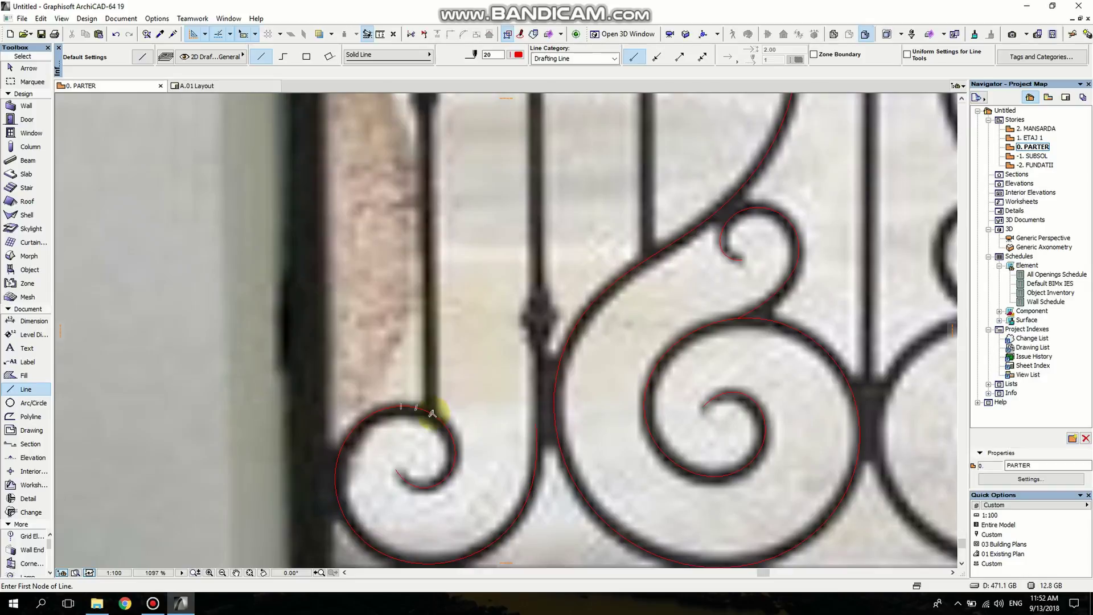
{"action": "left_click", "coordinate": [432, 414]}
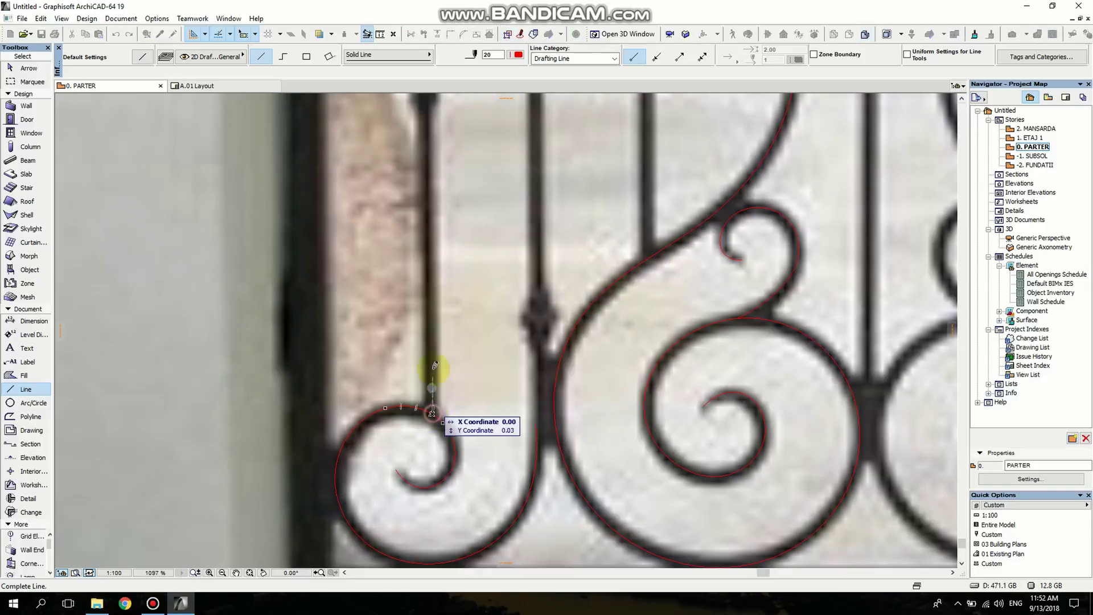
{"action": "middle_click_drag", "start_coordinate": [439, 293], "coordinate": [414, 521]}
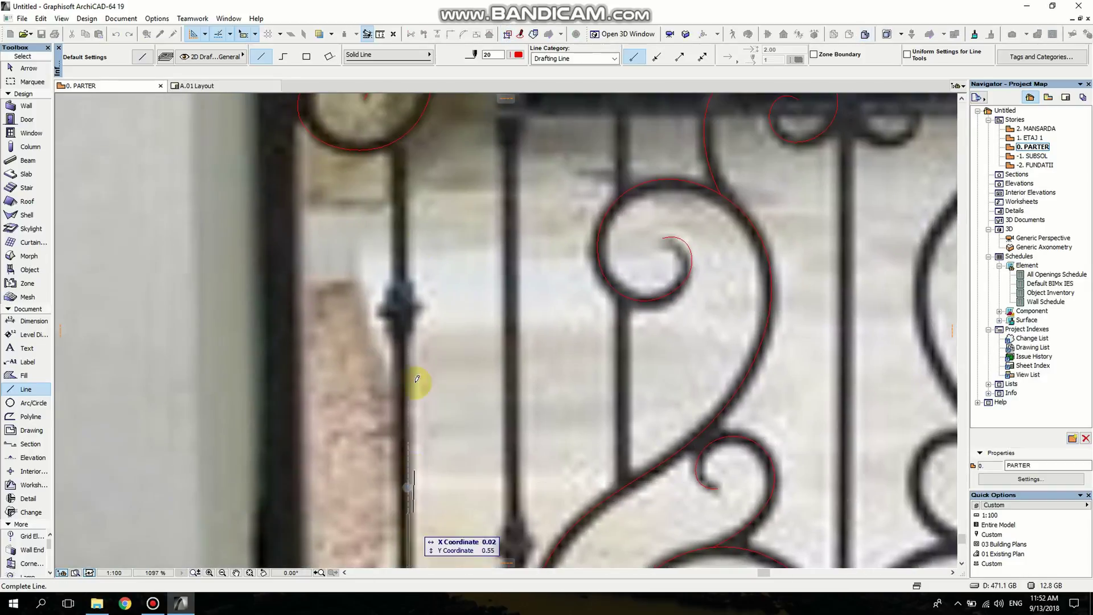
{"action": "left_click", "coordinate": [411, 124]}
{"action": "scroll", "coordinate": [415, 165], "scroll_direction": "down", "scroll_amount": 4}
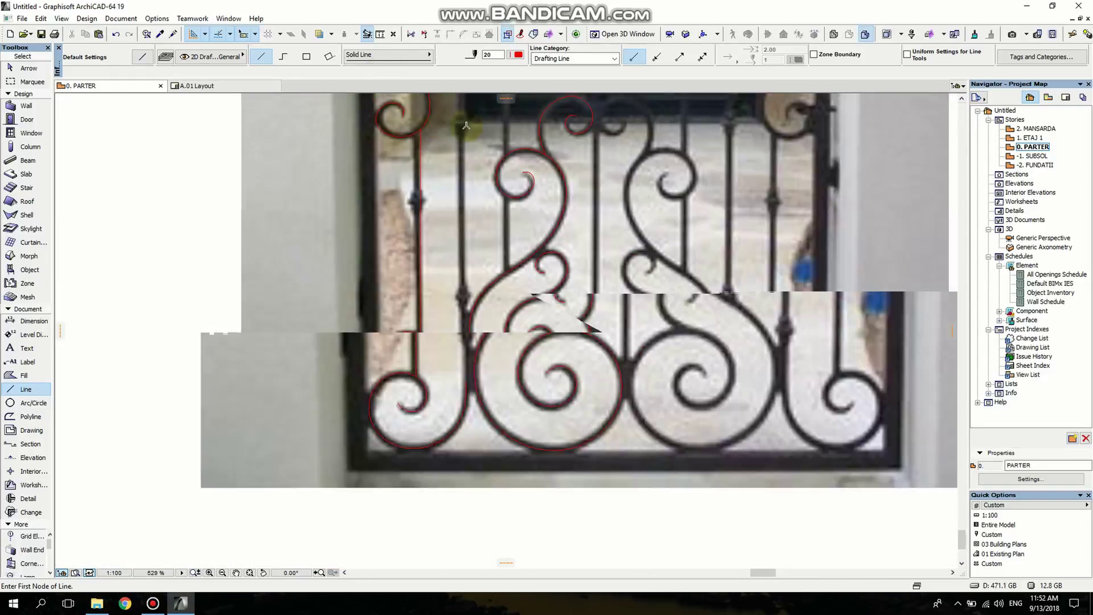
Draw a vertical line along the second bar, from the outer end of the lower-left corner scroll up to the middle left curl
{"action": "scroll", "coordinate": [420, 342], "scroll_direction": "up", "scroll_amount": 3}
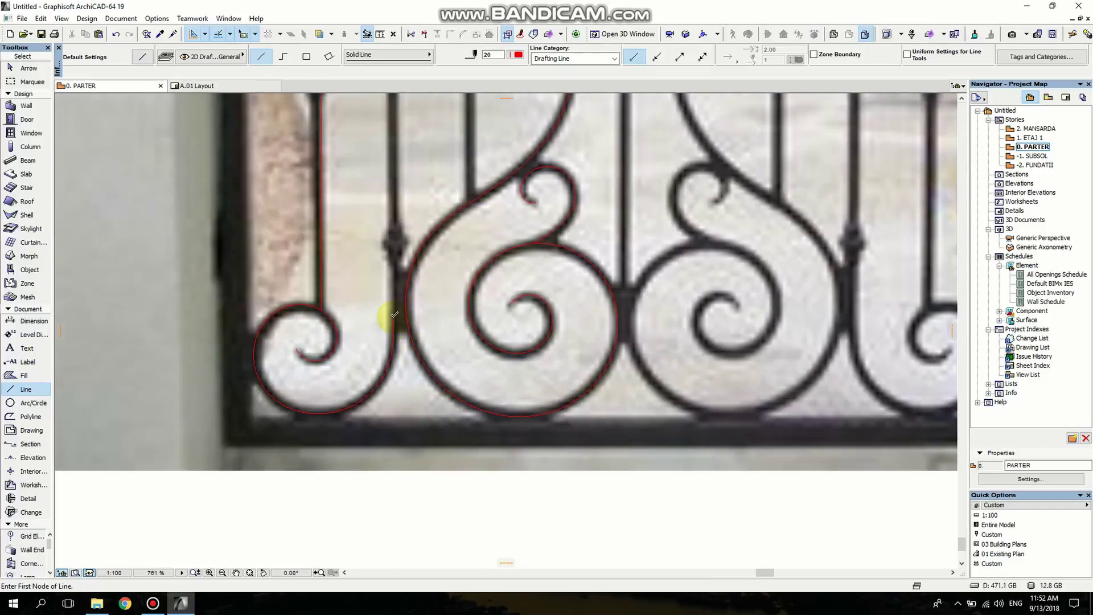
{"action": "left_click", "coordinate": [393, 316]}
{"action": "middle_click_drag", "start_coordinate": [418, 156], "coordinate": [411, 414]}
{"action": "scroll", "coordinate": [401, 162], "scroll_direction": "up", "scroll_amount": 1}
{"action": "middle_click_drag", "start_coordinate": [401, 165], "coordinate": [405, 436]}
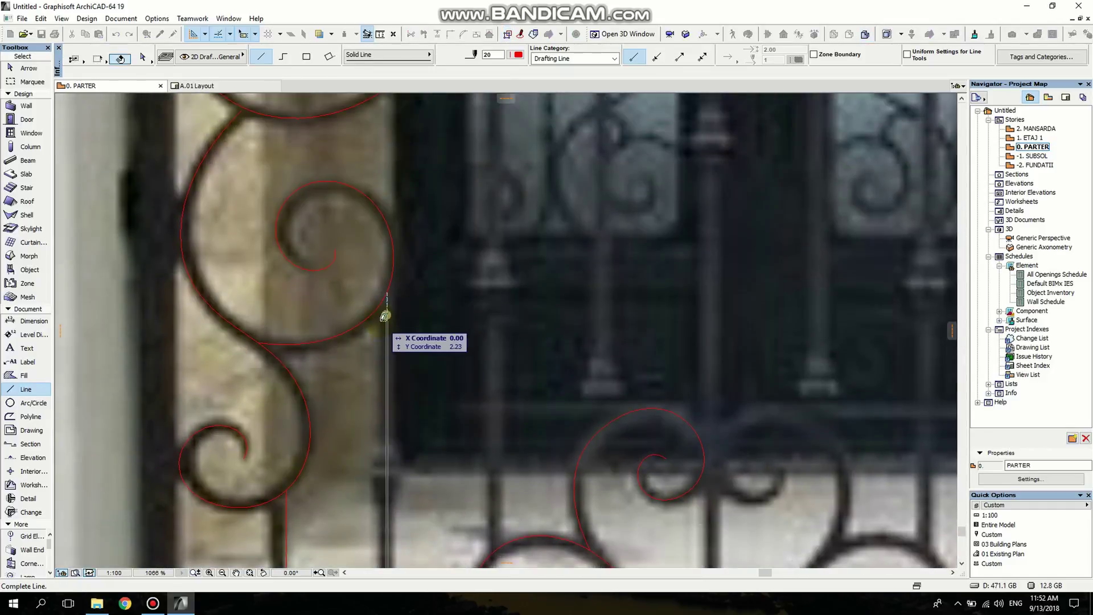
{"action": "left_click", "coordinate": [387, 281]}
Draw a short vertical line along the third bar, from the large S-scroll's lower shoulder up to its upper curl
{"action": "scroll", "coordinate": [390, 302], "scroll_direction": "down", "scroll_amount": 5}
{"action": "middle_click_drag", "start_coordinate": [361, 363], "coordinate": [310, 288]}
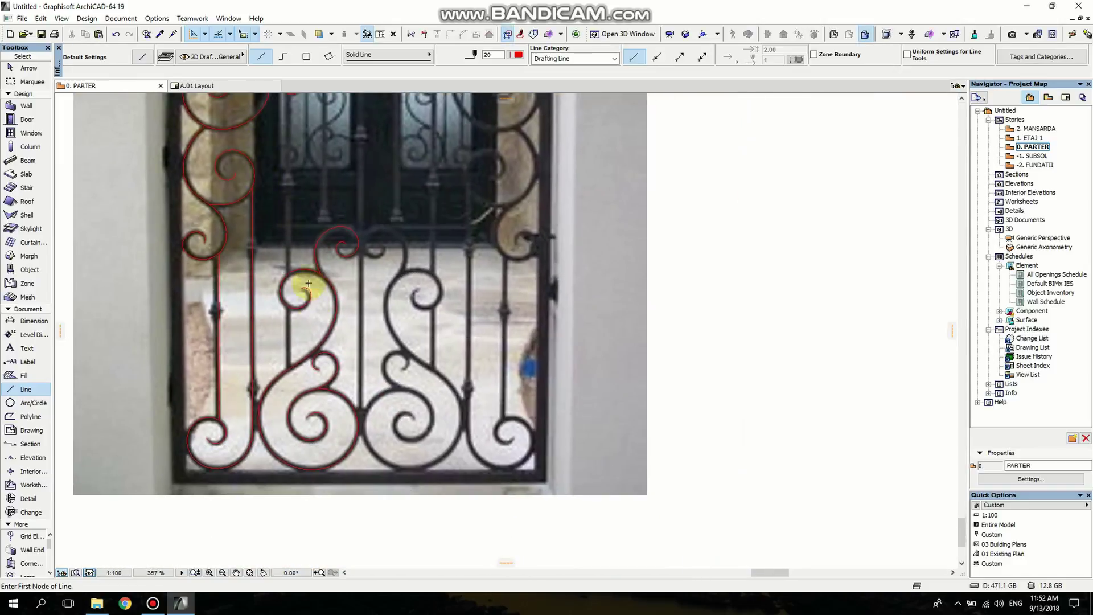
{"action": "scroll", "coordinate": [292, 363], "scroll_direction": "up", "scroll_amount": 2}
{"action": "left_click", "coordinate": [291, 379]}
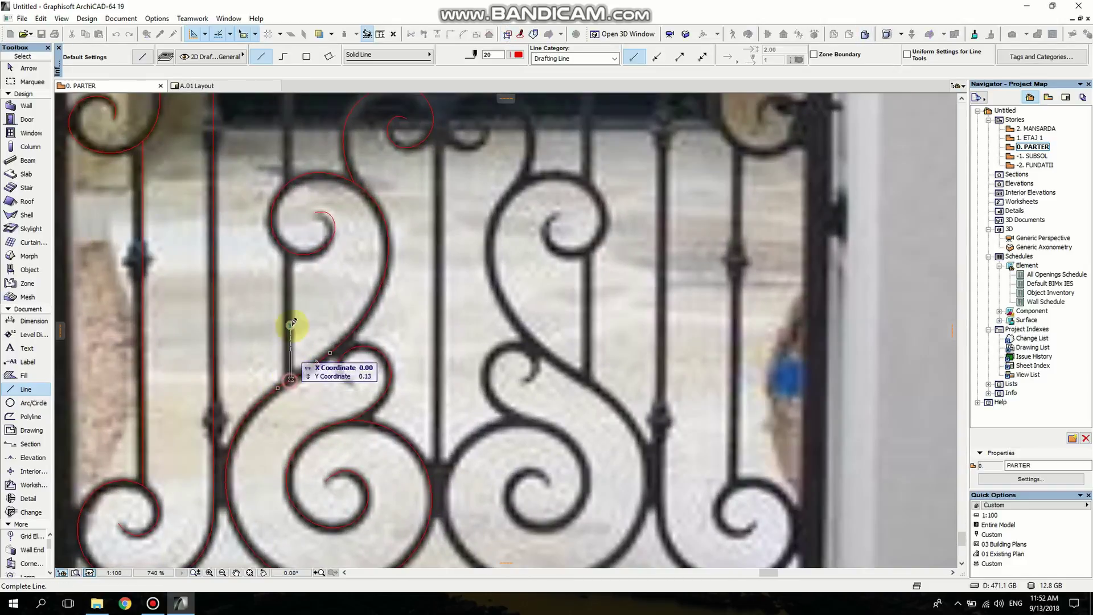
{"action": "key", "text": "Escape"}
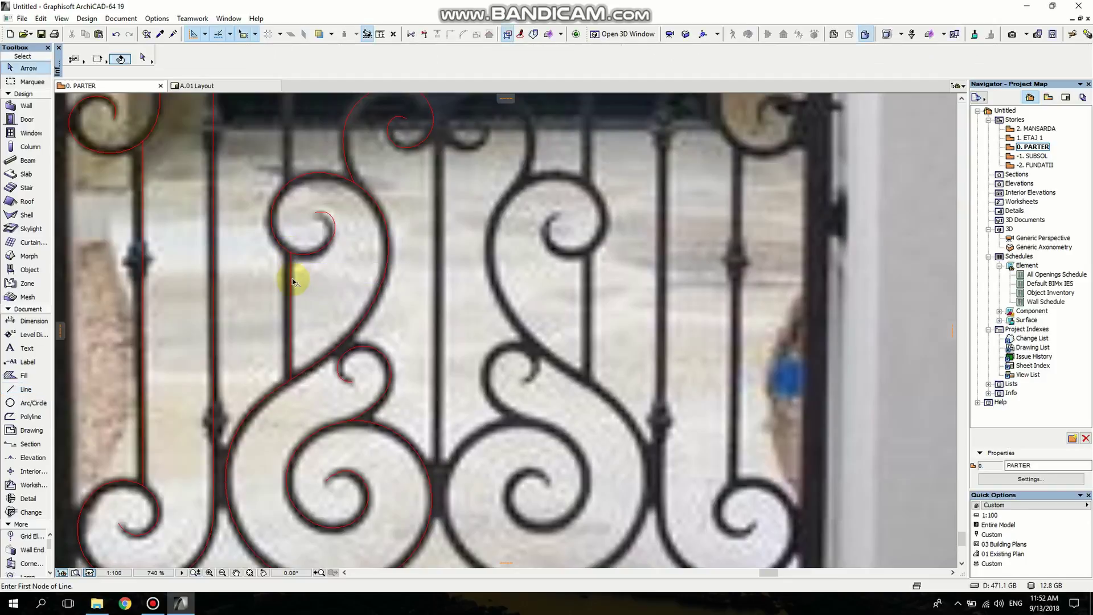
Copy the short third-bar line straight up so that its lower end sits on top of the S-scroll's upper curl
{"action": "left_click", "coordinate": [290, 282]}
{"action": "key", "text": "ctrl+d"}
{"action": "left_click", "coordinate": [291, 378]}
{"action": "left_click", "coordinate": [291, 181]}
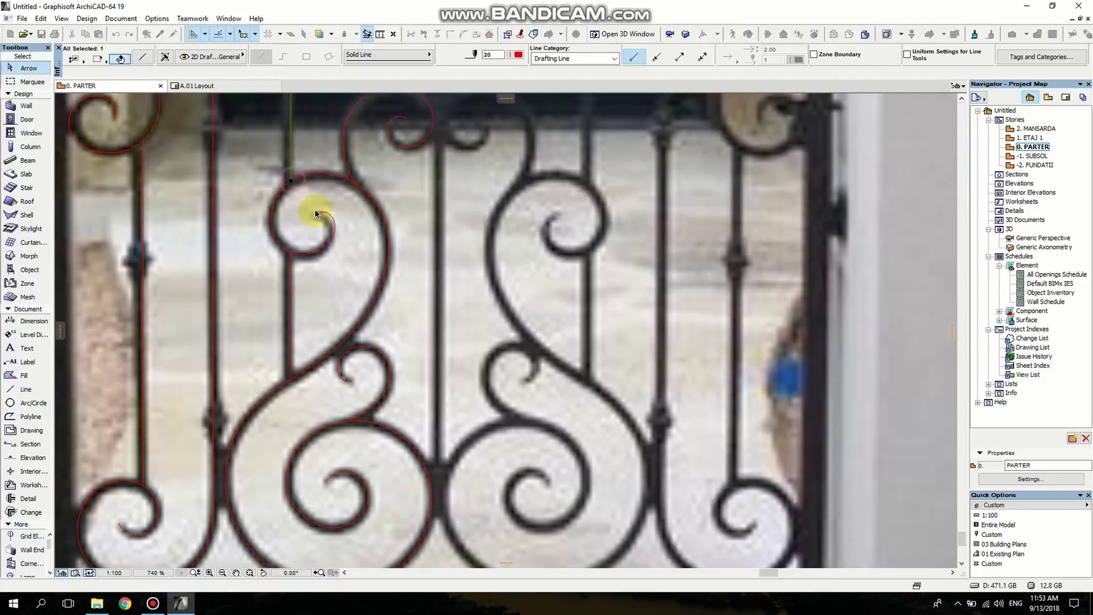
Stretch the upper end of the copied line up to the inner tip of the small hooked curl
{"action": "middle_click_drag", "start_coordinate": [317, 213], "coordinate": [469, 517]}
{"action": "left_click", "coordinate": [442, 358]}
{"action": "middle_click_drag", "start_coordinate": [429, 214], "coordinate": [467, 452]}
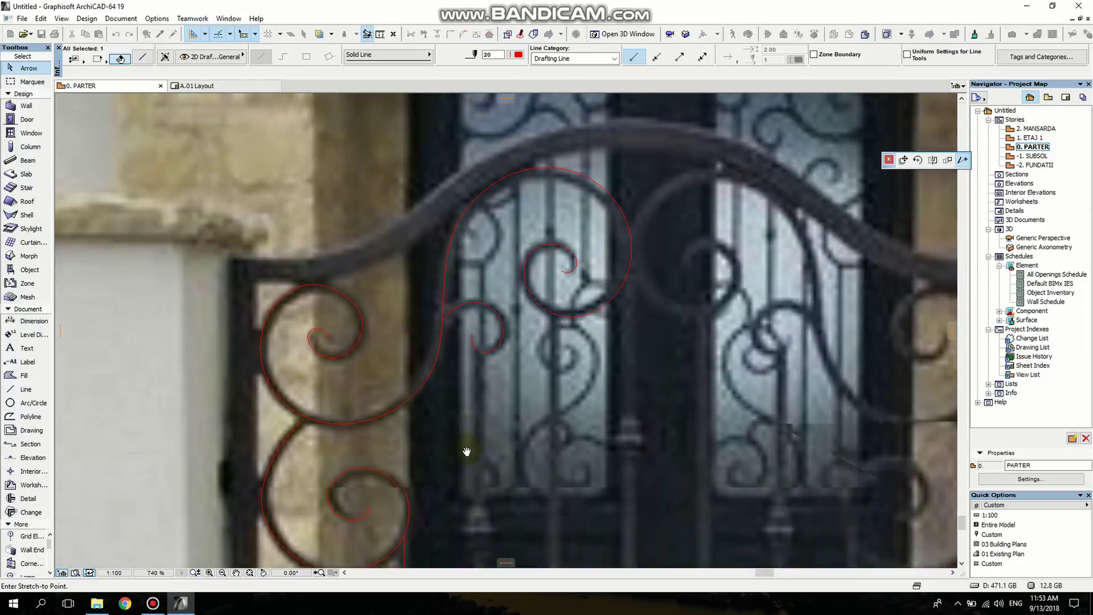
{"action": "left_click", "coordinate": [484, 354]}
{"action": "scroll", "coordinate": [512, 366], "scroll_direction": "down", "scroll_amount": 3}
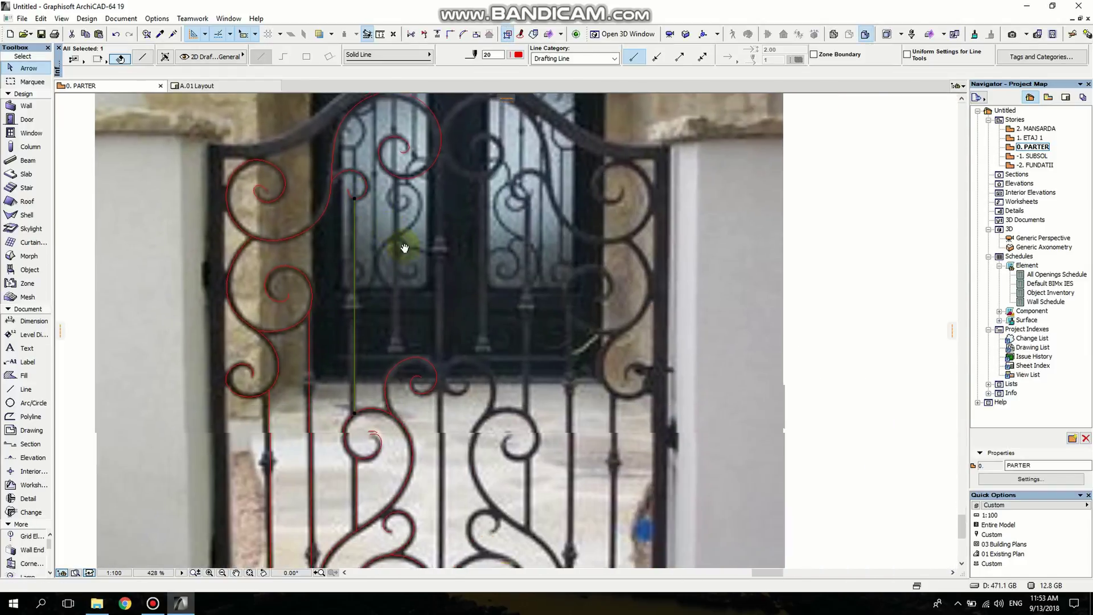
Draw a vertical line along the fourth bar, from the top of the small curl beside the centre bar up to the upper large scroll
{"action": "middle_click_drag", "start_coordinate": [438, 380], "coordinate": [488, 408]}
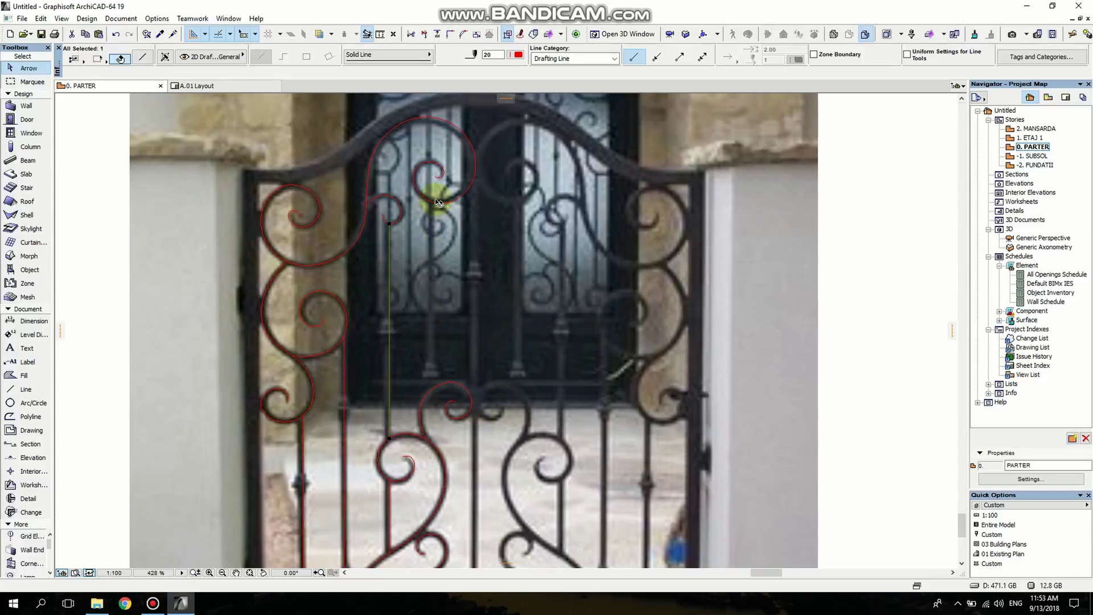
{"action": "scroll", "coordinate": [476, 409], "scroll_direction": "down", "scroll_amount": 1}
{"action": "middle_click_drag", "start_coordinate": [522, 427], "coordinate": [574, 467]}
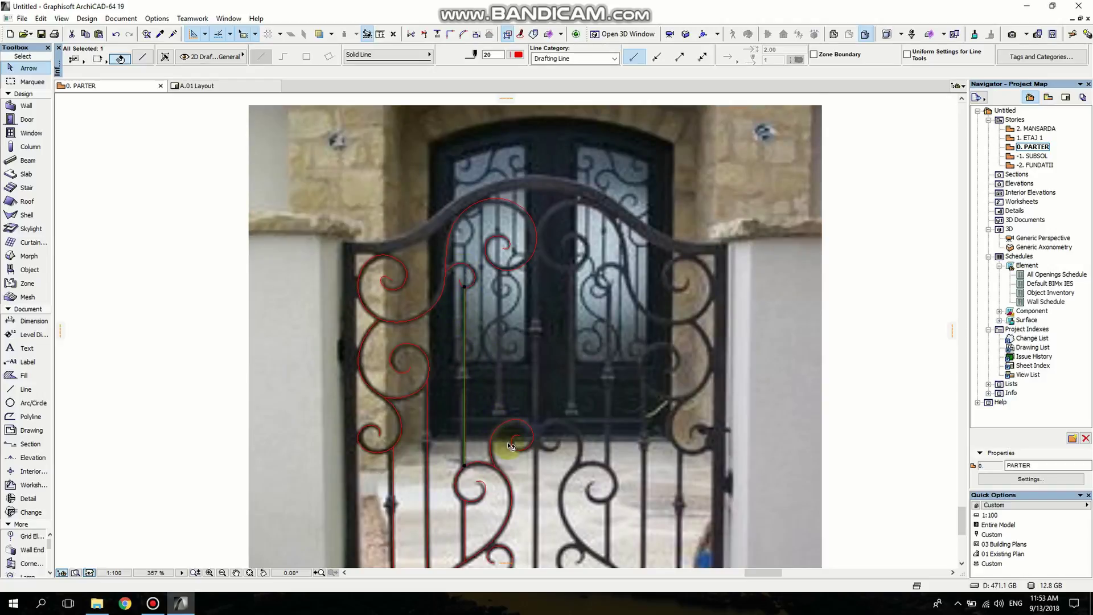
{"action": "middle_click_drag", "start_coordinate": [501, 315], "coordinate": [502, 304]}
{"action": "middle_click_drag", "start_coordinate": [514, 430], "coordinate": [520, 329]}
{"action": "key", "text": "Escape"}
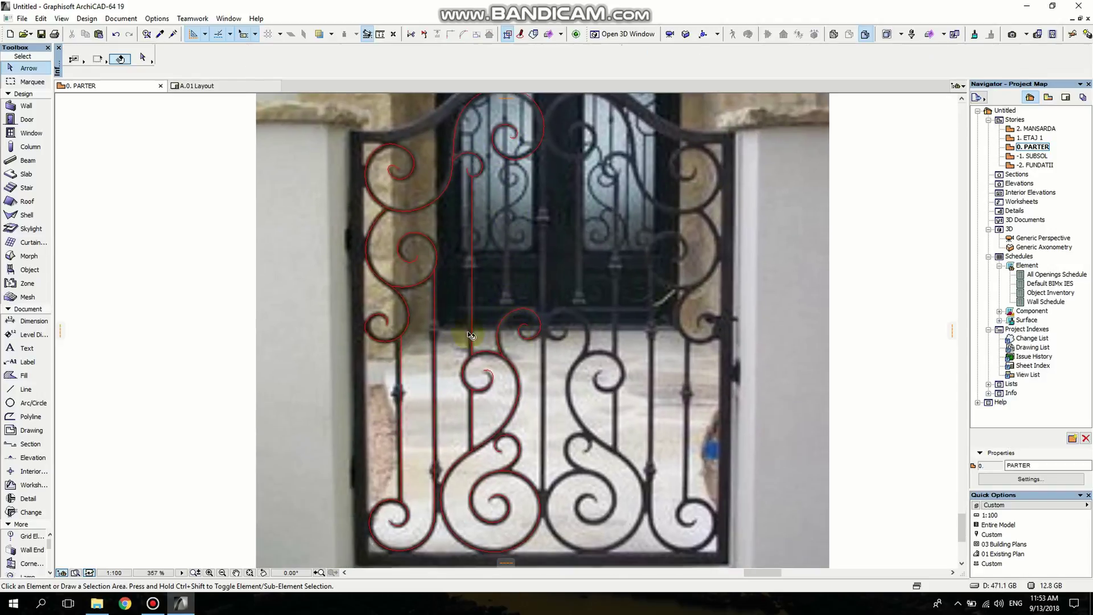
{"action": "left_click", "coordinate": [24, 390]}
{"action": "left_click", "coordinate": [513, 310]}
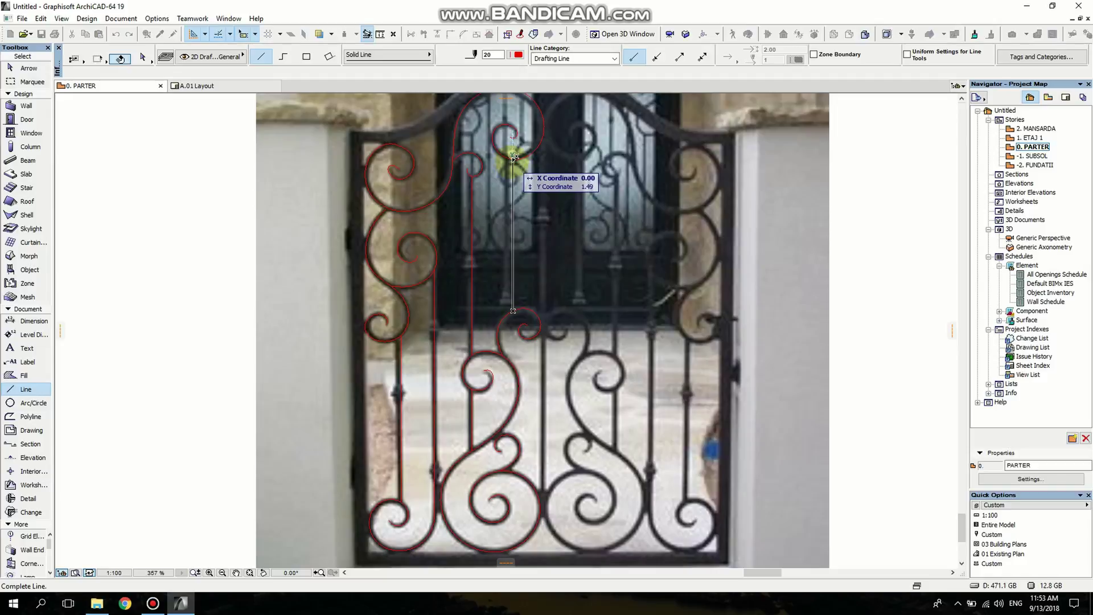
{"action": "left_click", "coordinate": [514, 157]}
Draw a vertical line along the gate's centre bar, from where the two large lower scrolls meet up to the arched top rail
{"action": "scroll", "coordinate": [518, 240], "scroll_direction": "down", "scroll_amount": 2}
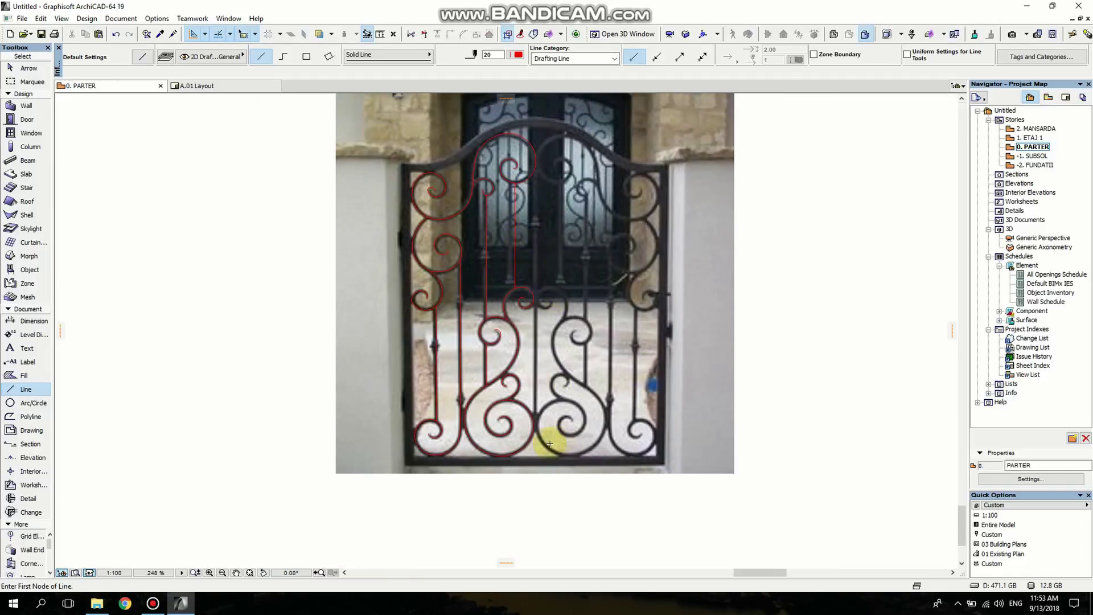
{"action": "middle_click_drag", "start_coordinate": [518, 231], "coordinate": [514, 279]}
{"action": "scroll", "coordinate": [538, 472], "scroll_direction": "up", "scroll_amount": 6}
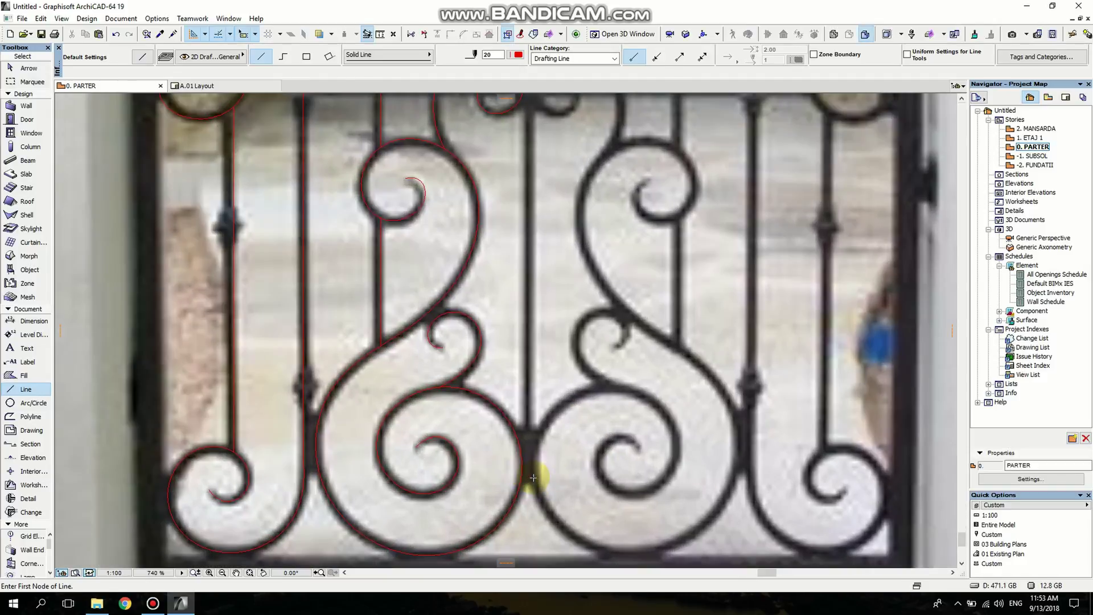
{"action": "left_click", "coordinate": [526, 479]}
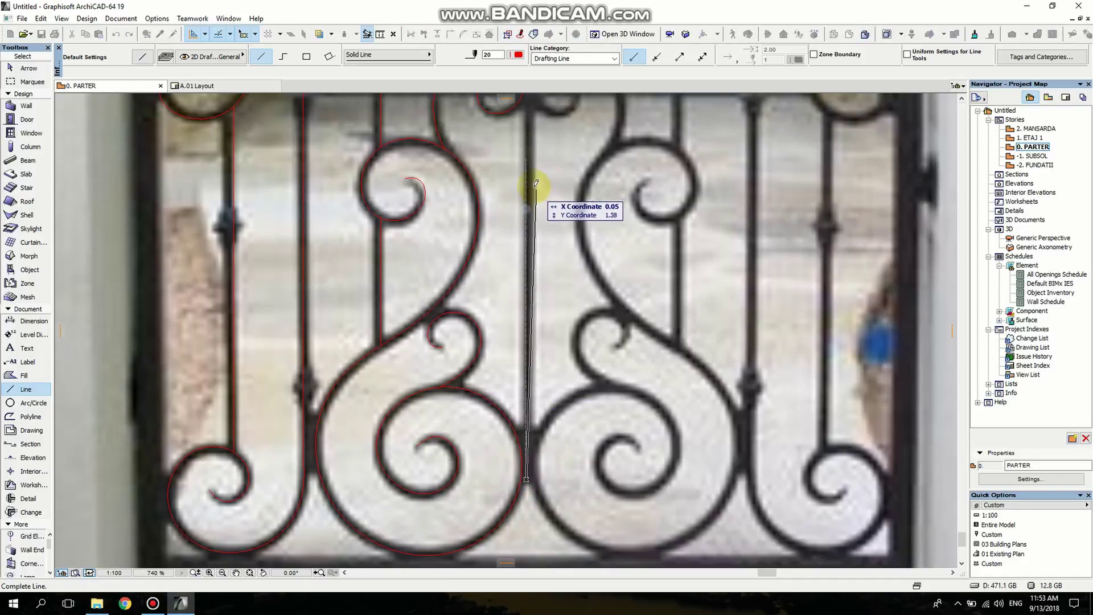
{"action": "scroll", "coordinate": [528, 186], "scroll_direction": "down", "scroll_amount": 6}
{"action": "scroll", "coordinate": [484, 197], "scroll_direction": "up", "scroll_amount": 9}
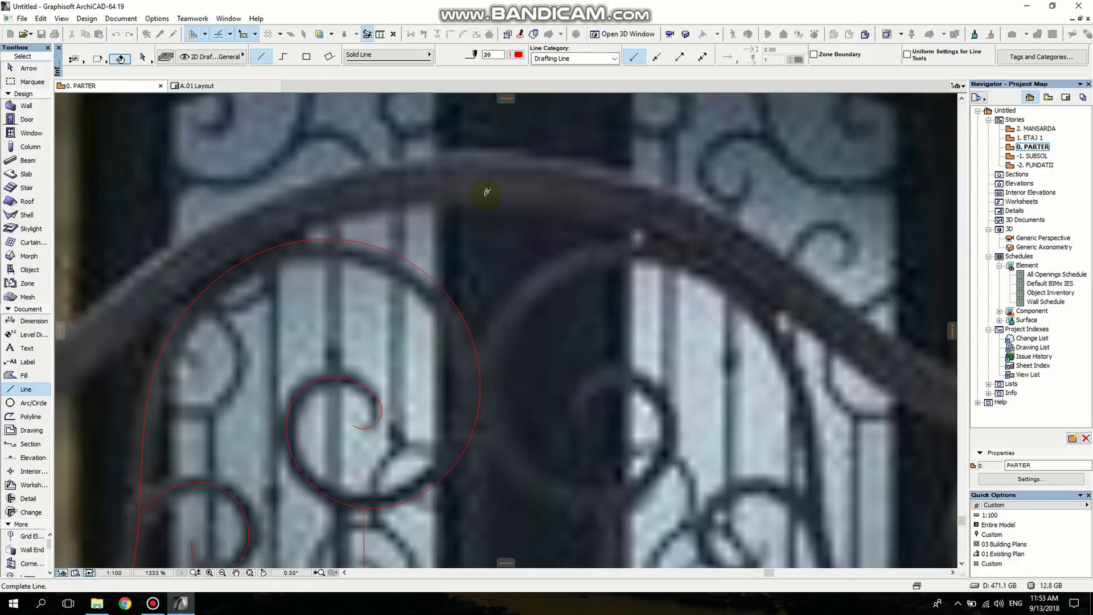
{"action": "left_click", "coordinate": [472, 194]}
{"action": "key", "text": "Escape"}
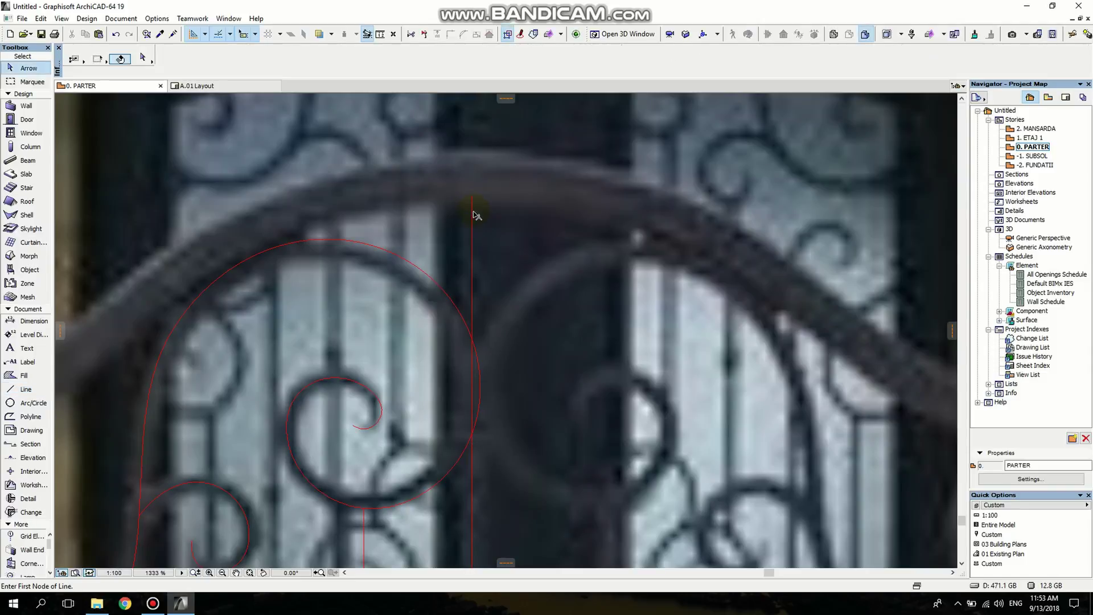
Move the centre bar line slightly right so it touches the outer edge of the upper large scroll
{"action": "left_click", "coordinate": [473, 212]}
{"action": "key", "text": "ctrl+d"}
{"action": "left_click", "coordinate": [476, 264]}
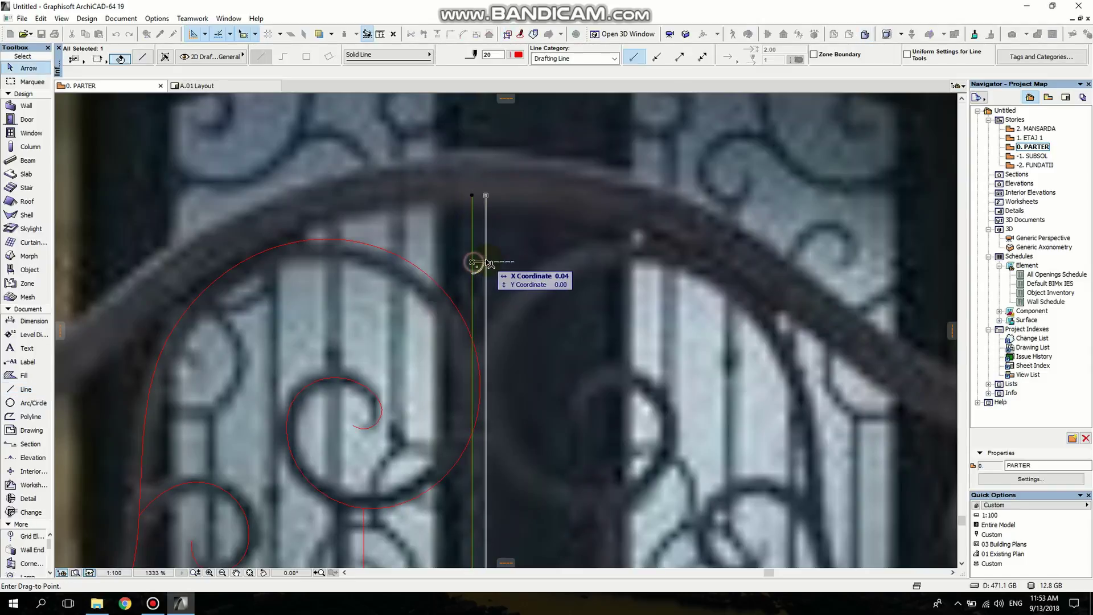
{"action": "left_click", "coordinate": [483, 393]}
{"action": "scroll", "coordinate": [482, 393], "scroll_direction": "down", "scroll_amount": 10}
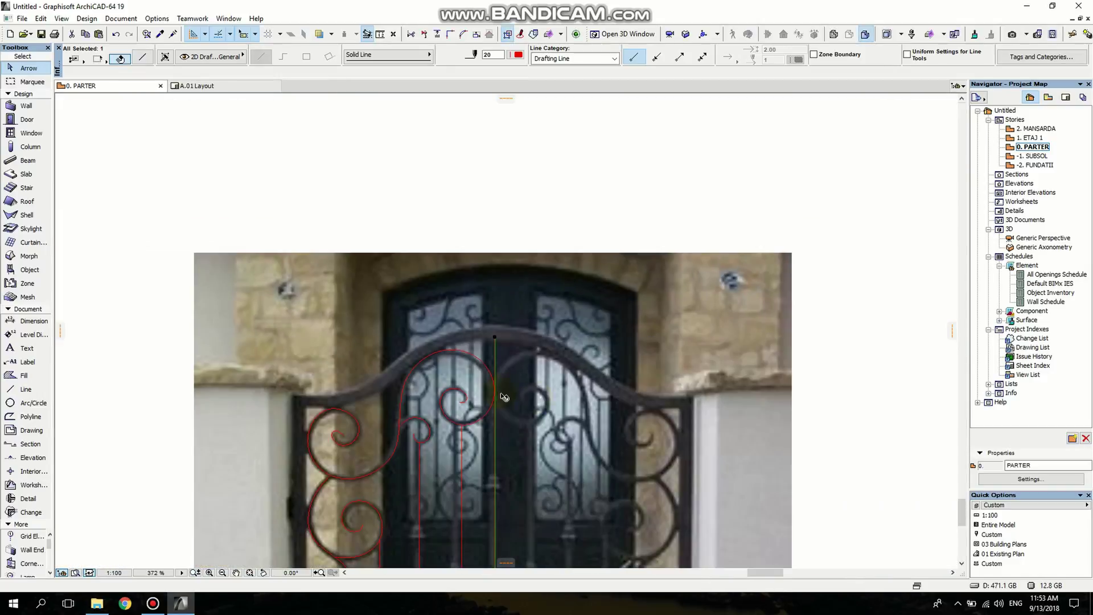
{"action": "key", "text": "Escape"}
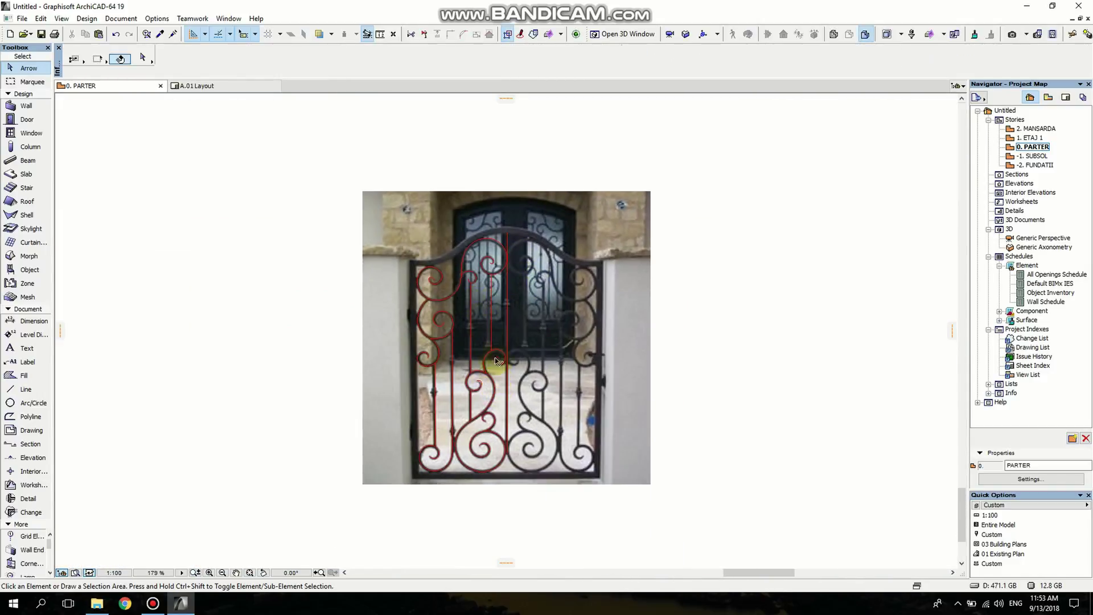
Draw a vertical line about 4.17 long on the left frame post, from the gate's lower-left corner up to the top rail
{"action": "scroll", "coordinate": [500, 277], "scroll_direction": "up", "scroll_amount": 5}
{"action": "scroll", "coordinate": [495, 313], "scroll_direction": "down", "scroll_amount": 3}
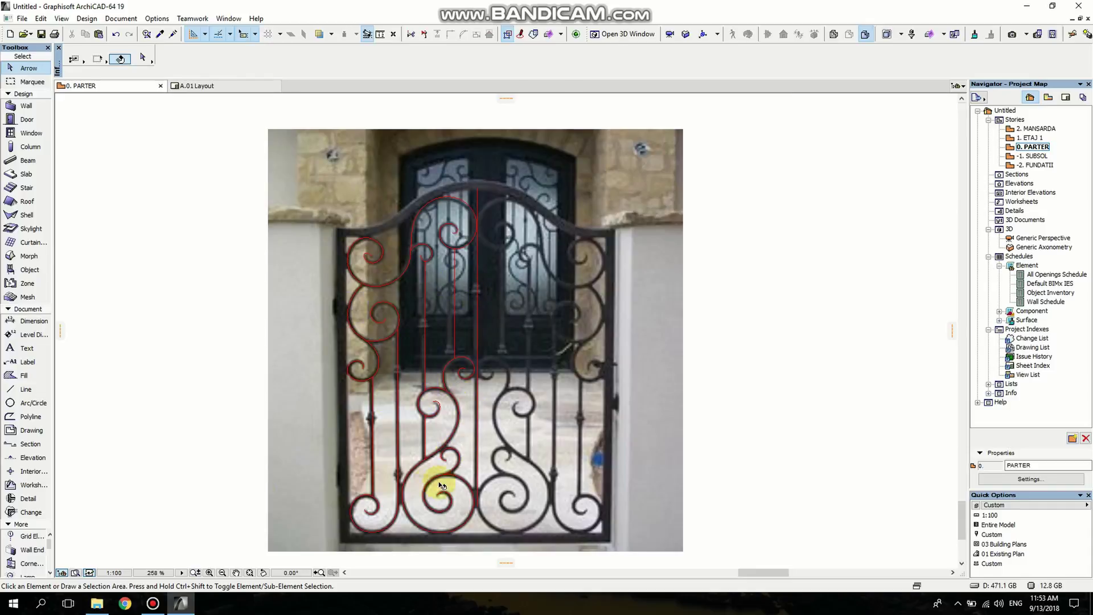
{"action": "left_click", "coordinate": [17, 391]}
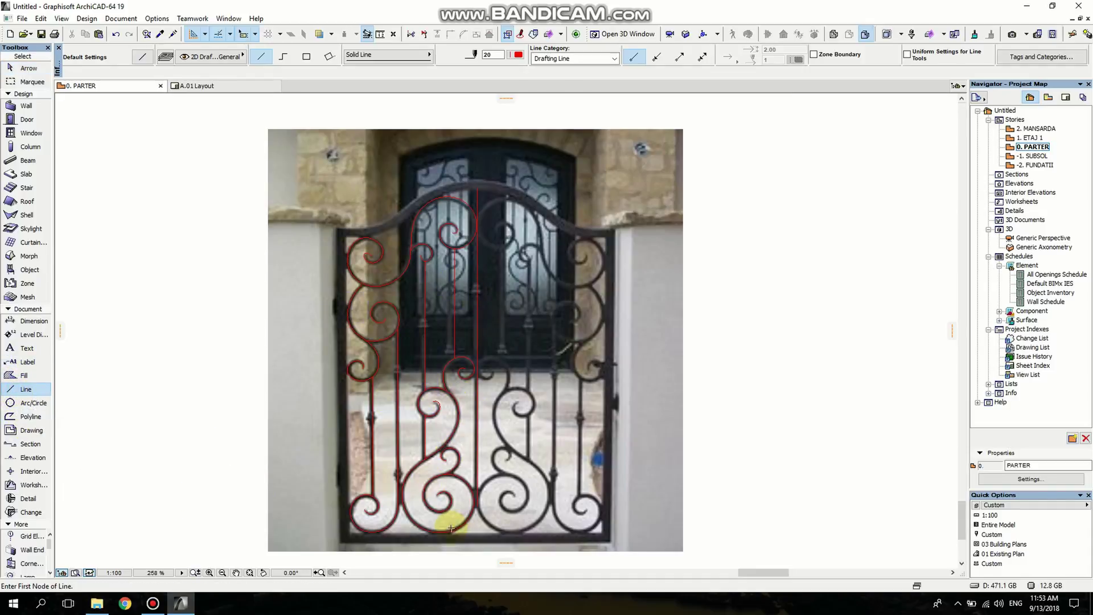
{"action": "scroll", "coordinate": [480, 544], "scroll_direction": "up", "scroll_amount": 3}
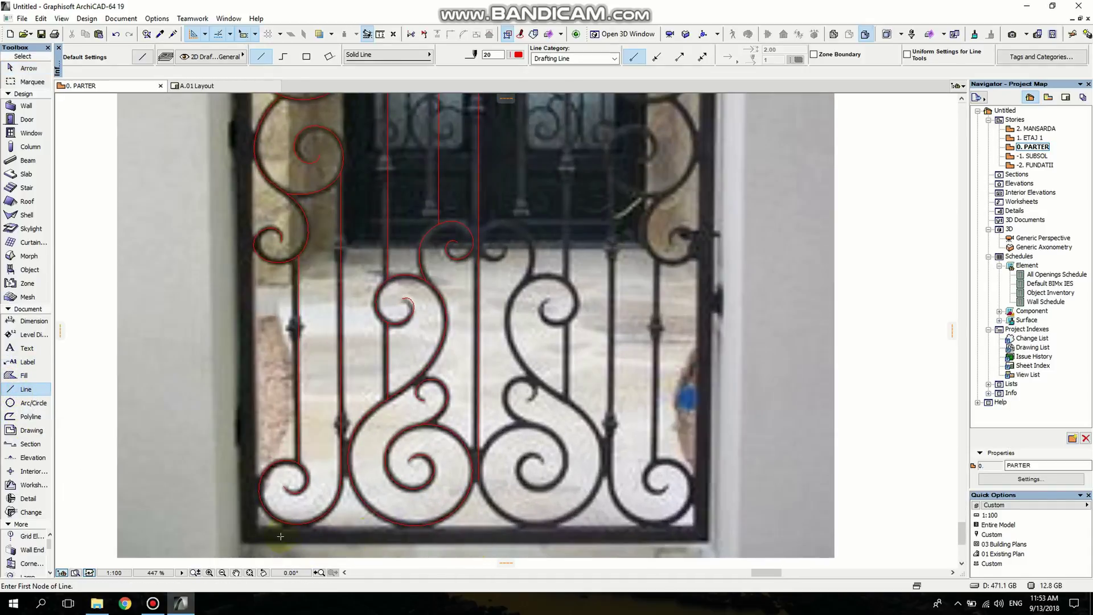
{"action": "left_click", "coordinate": [247, 540]}
{"action": "middle_click_drag", "start_coordinate": [272, 265], "coordinate": [316, 523]}
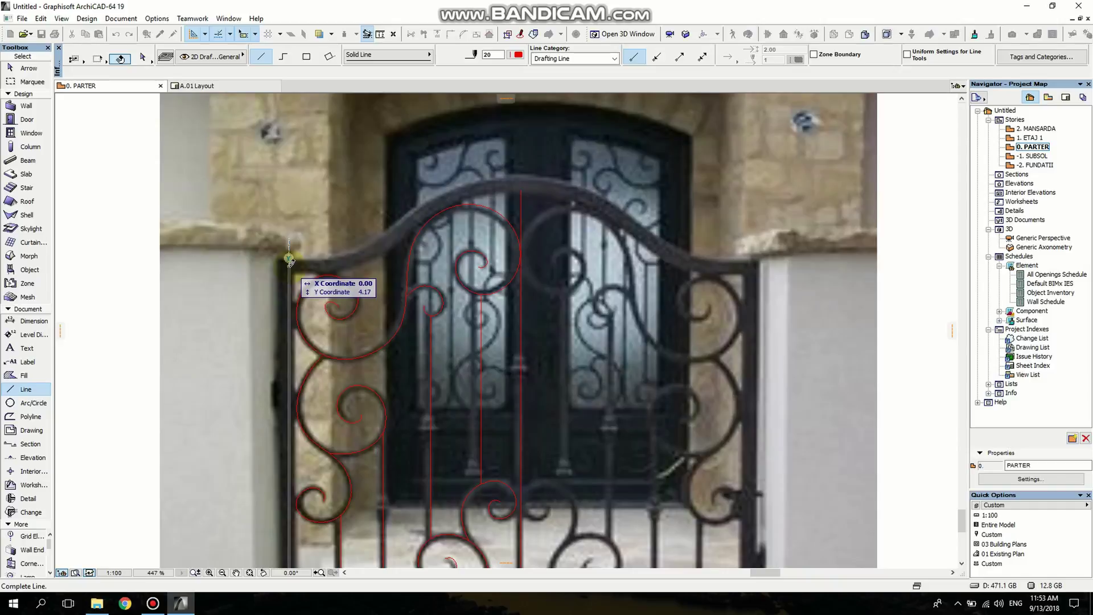
{"action": "left_click", "coordinate": [289, 260]}
{"action": "scroll", "coordinate": [284, 399], "scroll_direction": "down", "scroll_amount": 3}
{"action": "scroll", "coordinate": [283, 457], "scroll_direction": "up", "scroll_amount": 3}
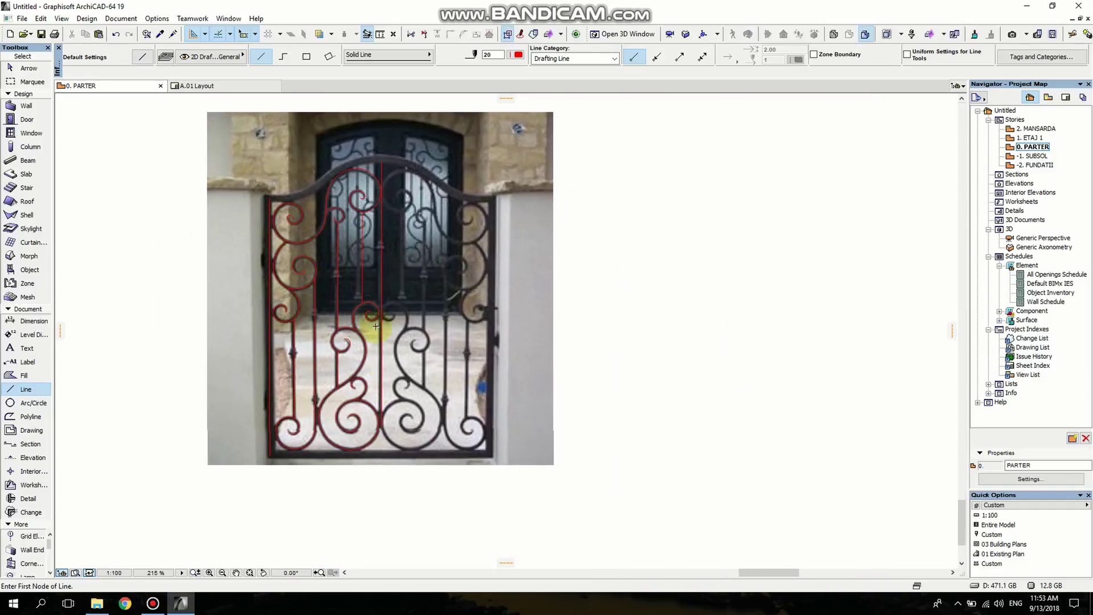
Draw a horizontal line along the bottom frame rail, from the left post line's lower end to the gate's lower-right corner
{"action": "scroll", "coordinate": [283, 457], "scroll_direction": "up", "scroll_amount": 1}
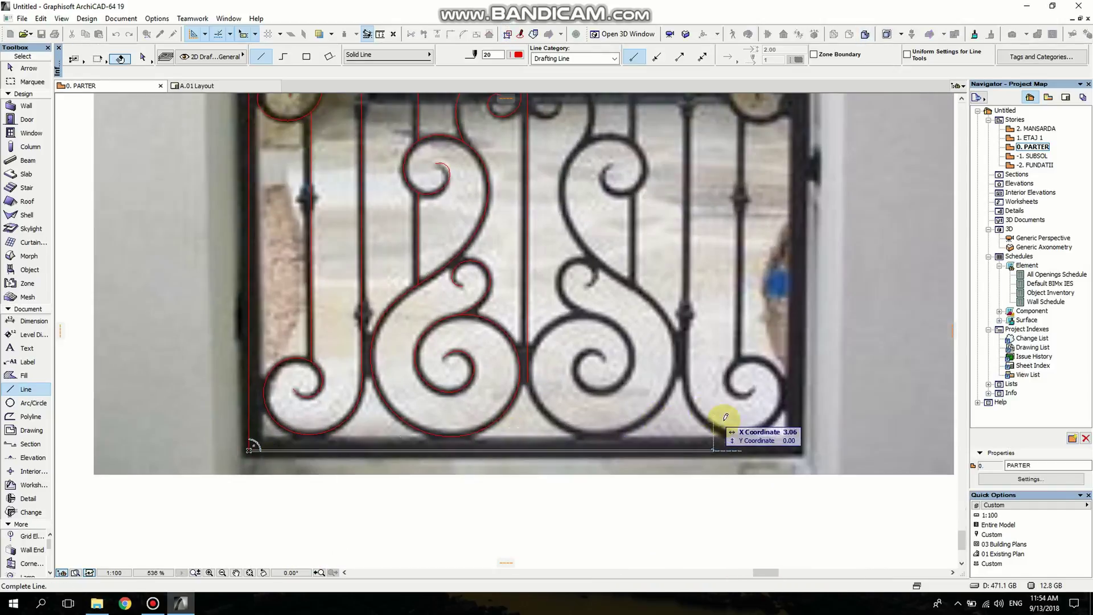
{"action": "left_click", "coordinate": [801, 448]}
{"action": "scroll", "coordinate": [820, 342], "scroll_direction": "down", "scroll_amount": 3}
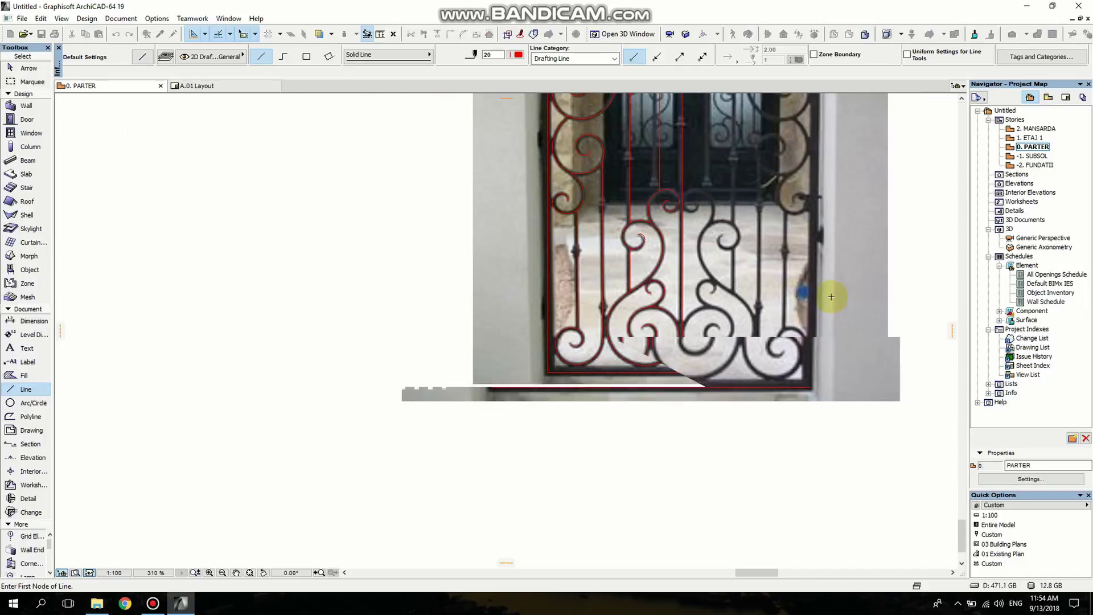
Draw a vertical line on the right frame post, from the bottom rail line's right end up to the left post line's height
{"action": "scroll", "coordinate": [812, 373], "scroll_direction": "up", "scroll_amount": 5}
{"action": "left_click", "coordinate": [814, 357]}
{"action": "scroll", "coordinate": [814, 357], "scroll_direction": "down", "scroll_amount": 5}
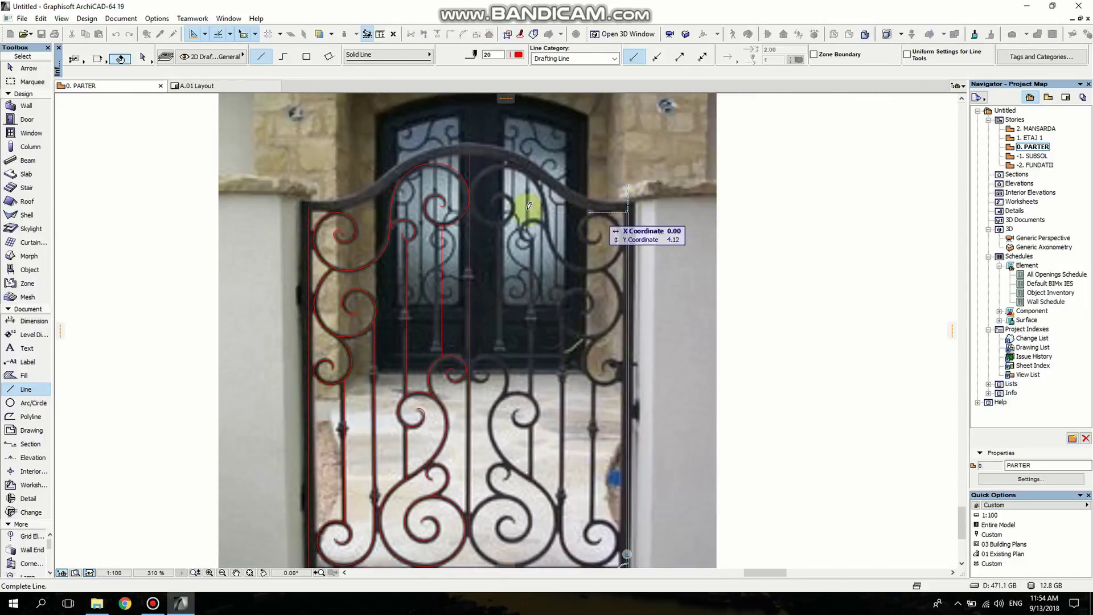
{"action": "left_click", "coordinate": [335, 225]}
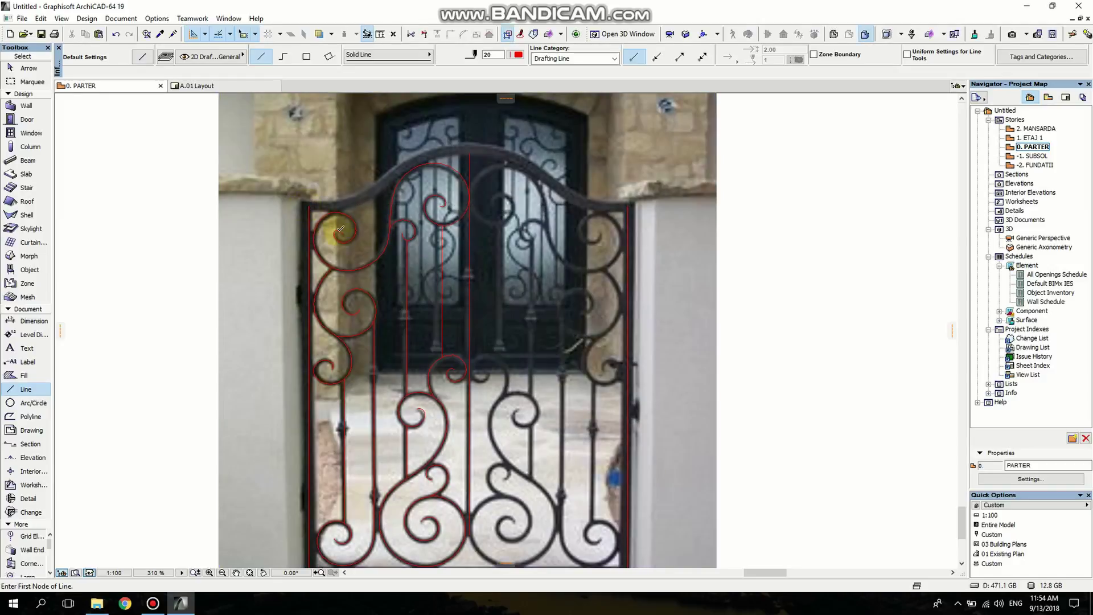
{"action": "key", "text": "Escape"}
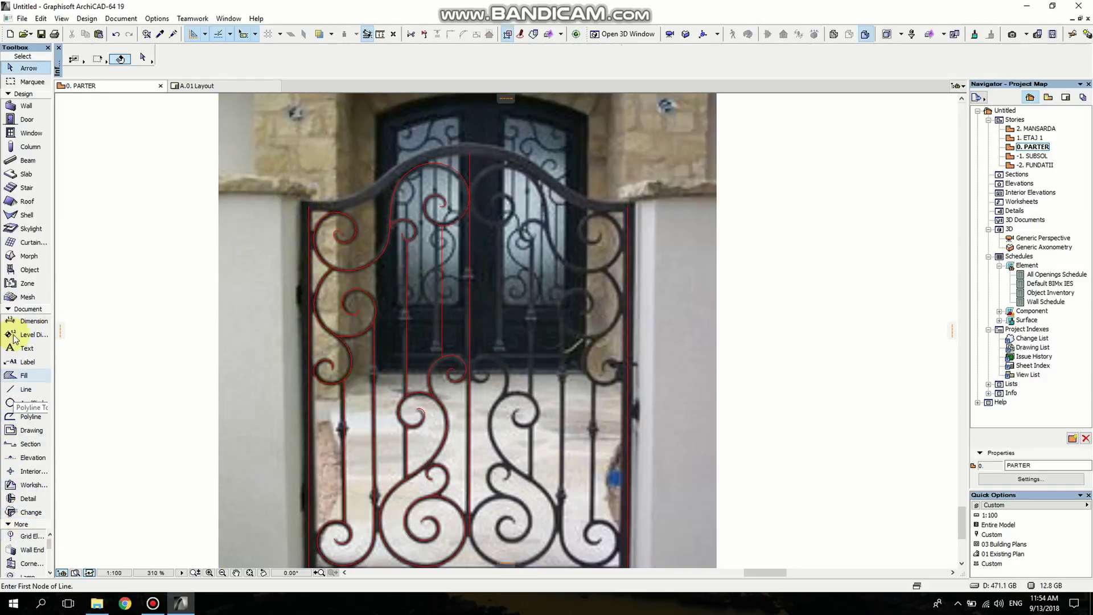
Draw a spline along the left half of the arched top rail, from the left post line's upper end to above the centre bar line
{"action": "left_click", "coordinate": [27, 309]}
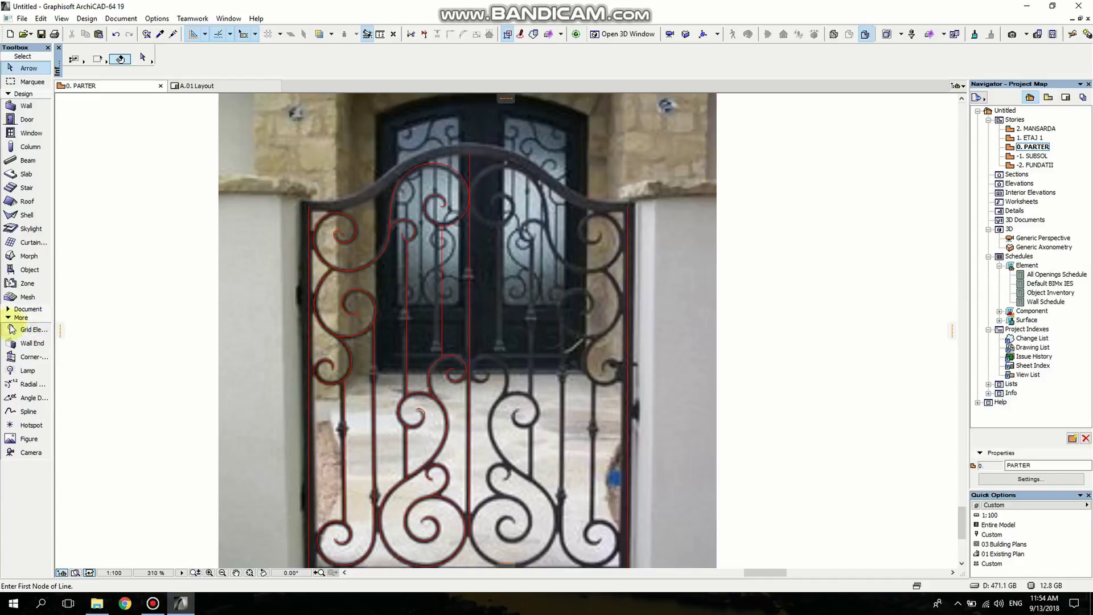
{"action": "left_click", "coordinate": [26, 411]}
{"action": "scroll", "coordinate": [352, 182], "scroll_direction": "up", "scroll_amount": 1}
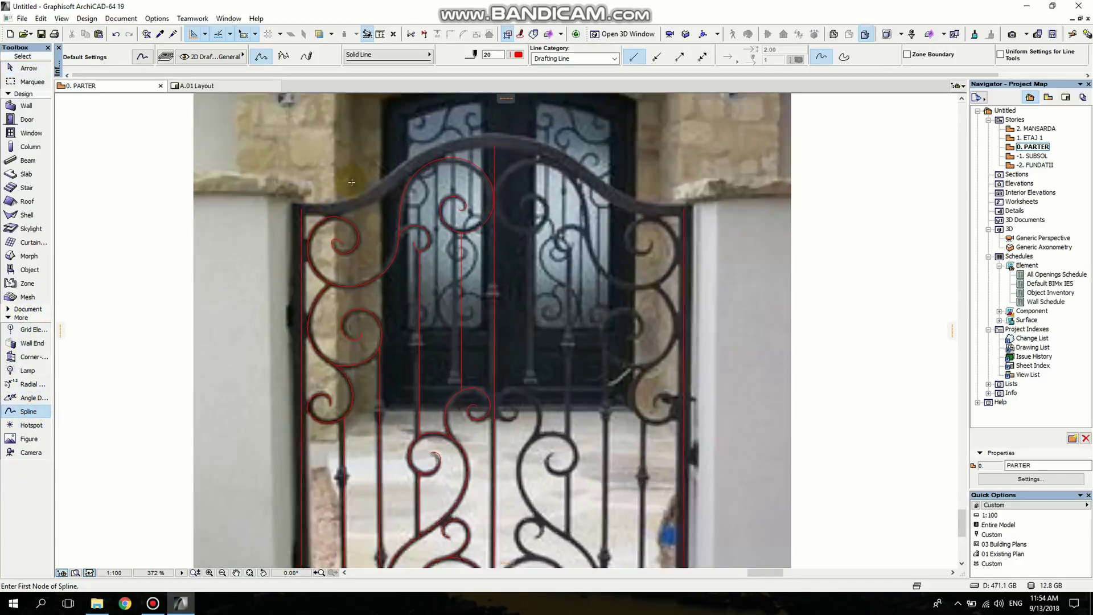
{"action": "scroll", "coordinate": [352, 182], "scroll_direction": "up", "scroll_amount": 1}
{"action": "scroll", "coordinate": [368, 176], "scroll_direction": "up", "scroll_amount": 3}
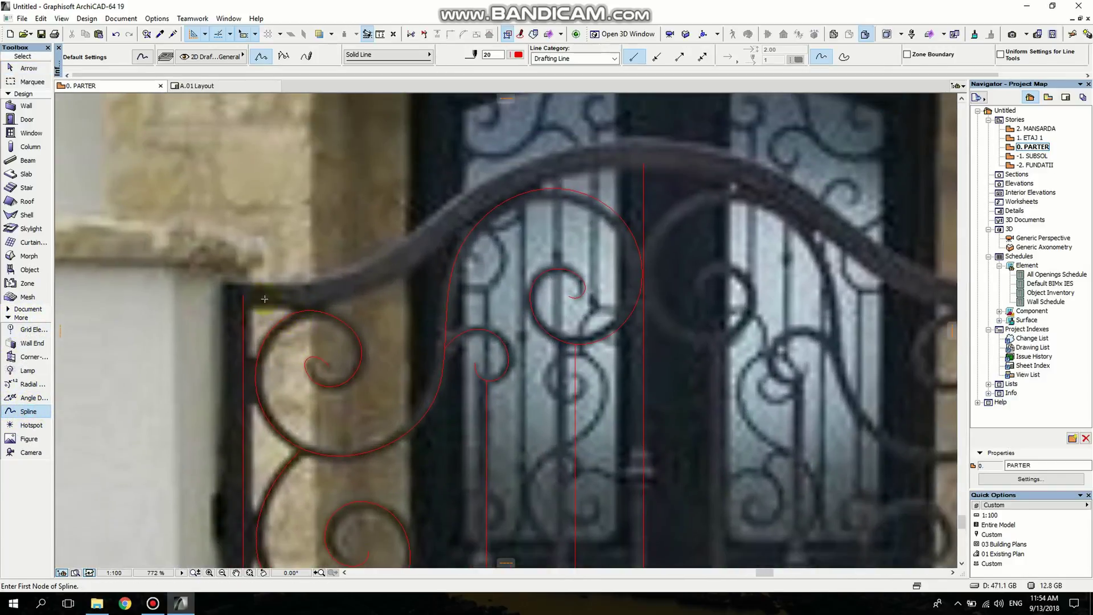
{"action": "left_click", "coordinate": [243, 294]}
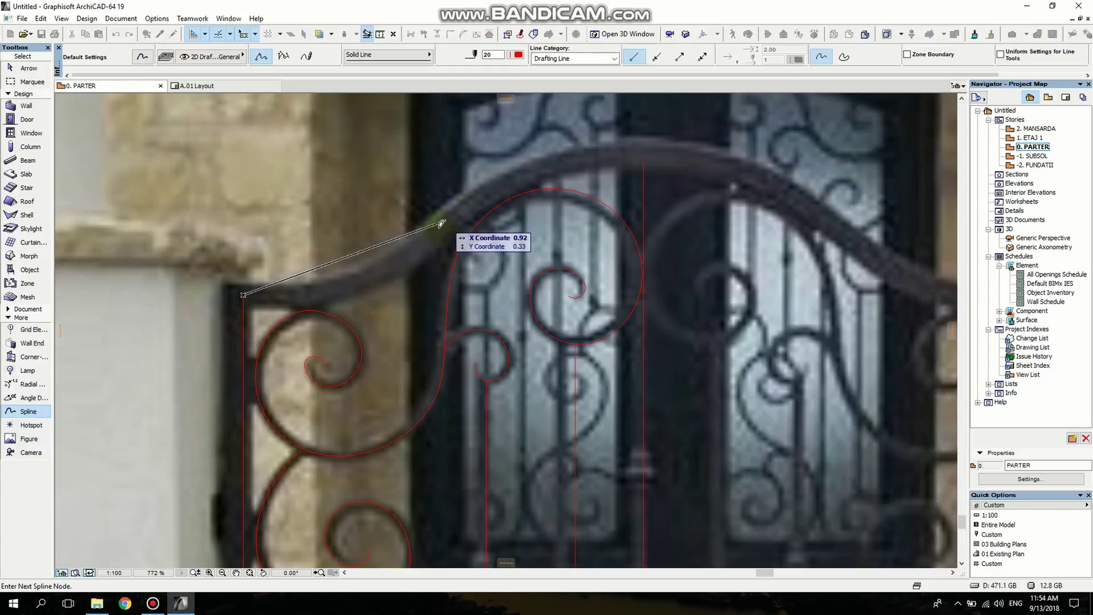
{"action": "left_click_drag", "start_coordinate": [444, 222], "coordinate": [454, 205]}
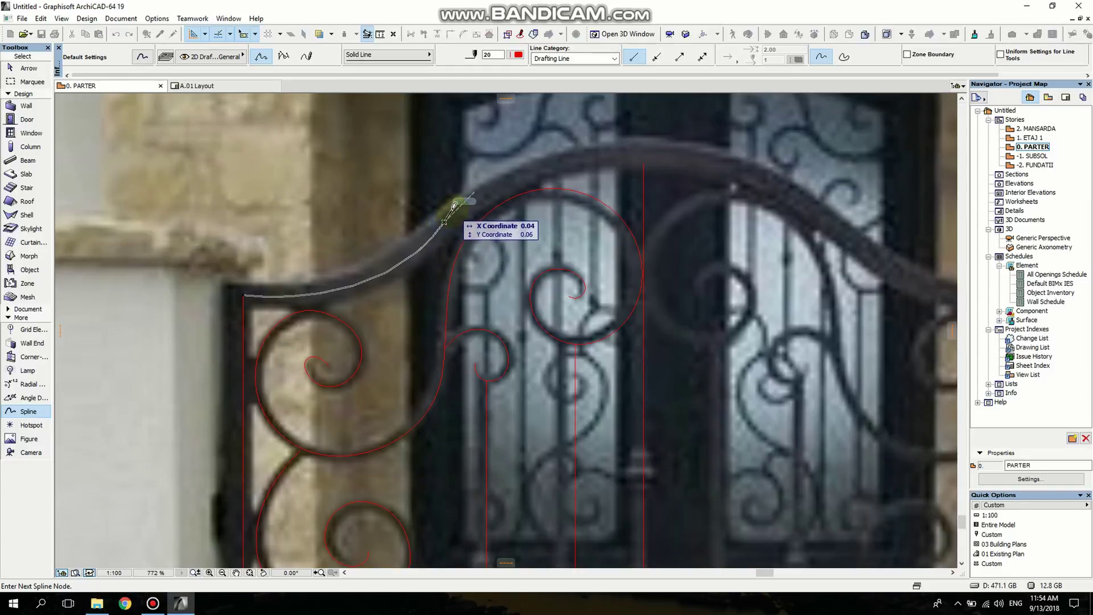
{"action": "left_click", "coordinate": [452, 209]}
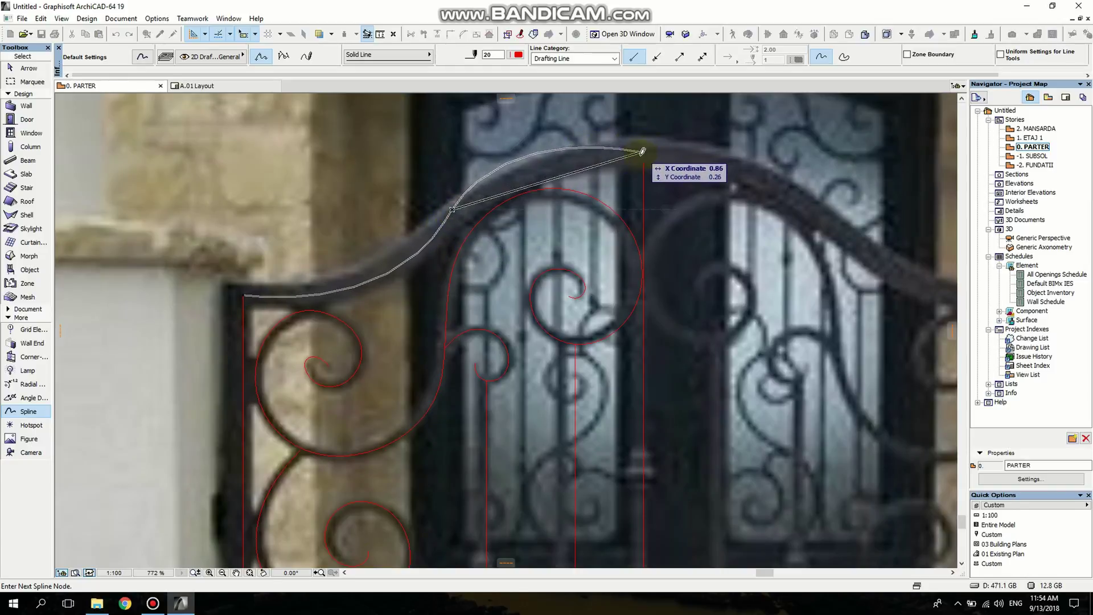
{"action": "left_click", "coordinate": [644, 124]}
{"action": "mouse_move", "coordinate": [643, 124]}
{"action": "left_mouse_down"}
{"action": "mouse_move", "coordinate": [641, 109]}
{"action": "mouse_move", "coordinate": [654, 114]}
{"action": "mouse_move", "coordinate": [645, 126]}
{"action": "left_mouse_up"}
{"action": "double_click", "coordinate": [643, 128]}
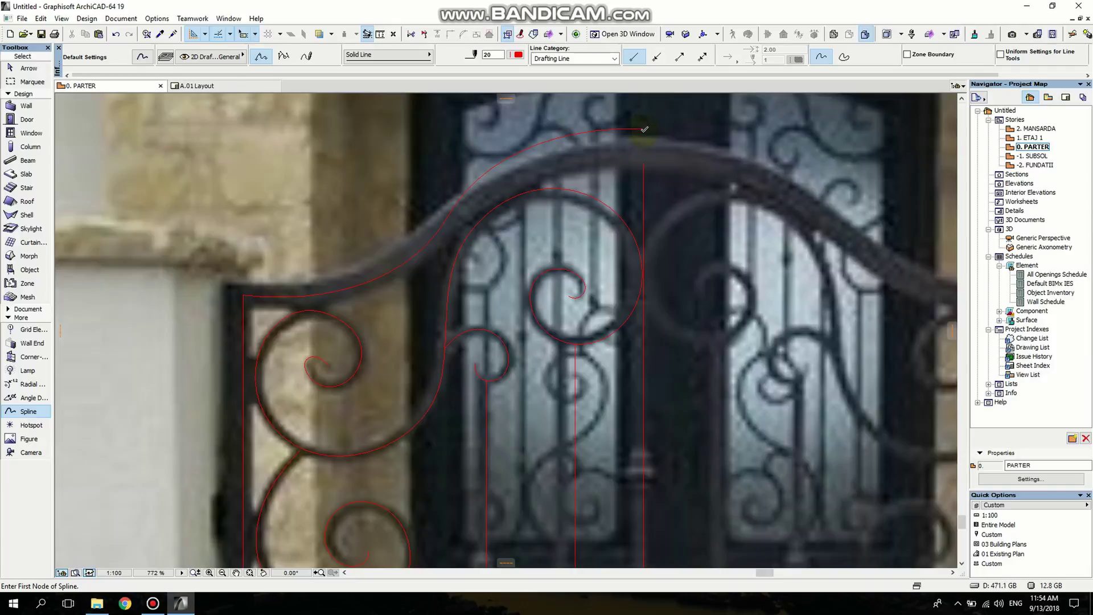
{"action": "key", "text": "Escape"}
Stretch the top rail spline's upper intermediate node slightly down to follow the rail's bend more closely
{"action": "middle_click_drag", "start_coordinate": [526, 169], "coordinate": [433, 253]}
{"action": "left_click", "coordinate": [427, 243]}
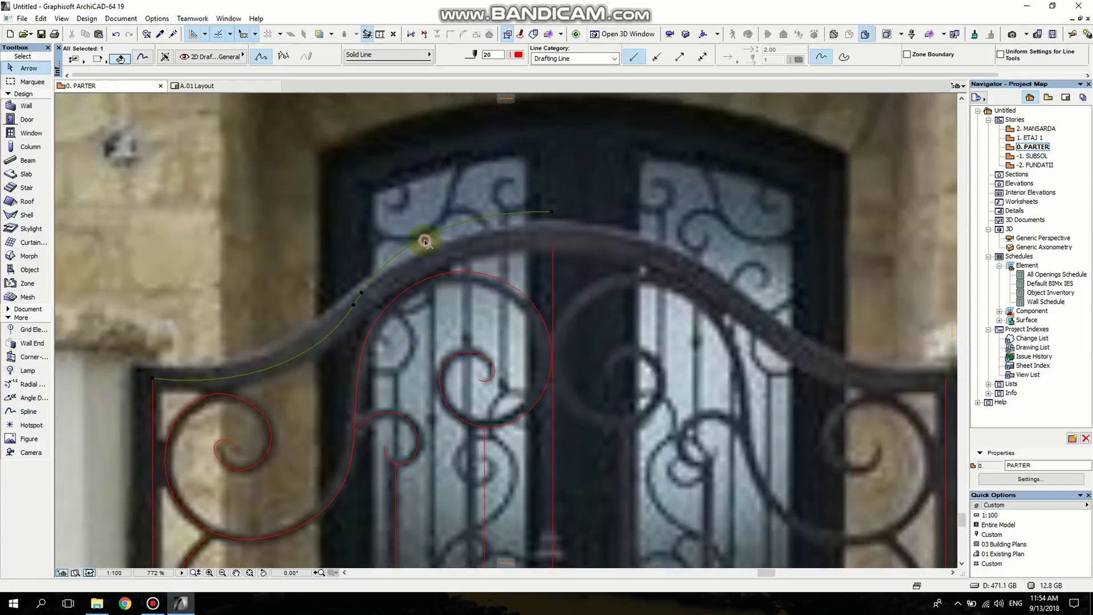
{"action": "scroll", "coordinate": [370, 293], "scroll_direction": "up", "scroll_amount": 2}
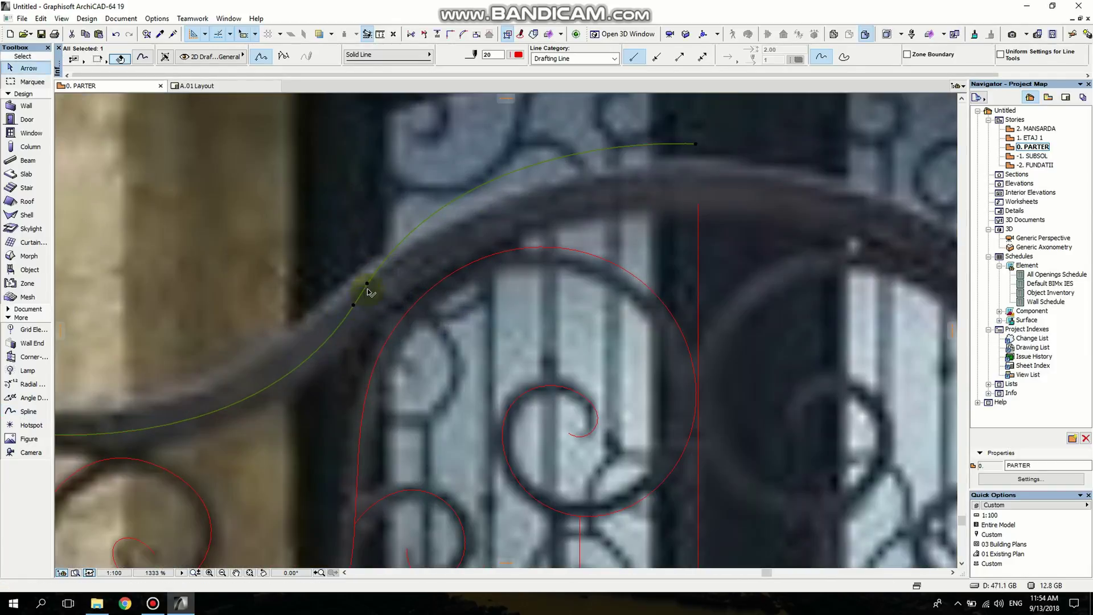
{"action": "left_click", "coordinate": [368, 285]}
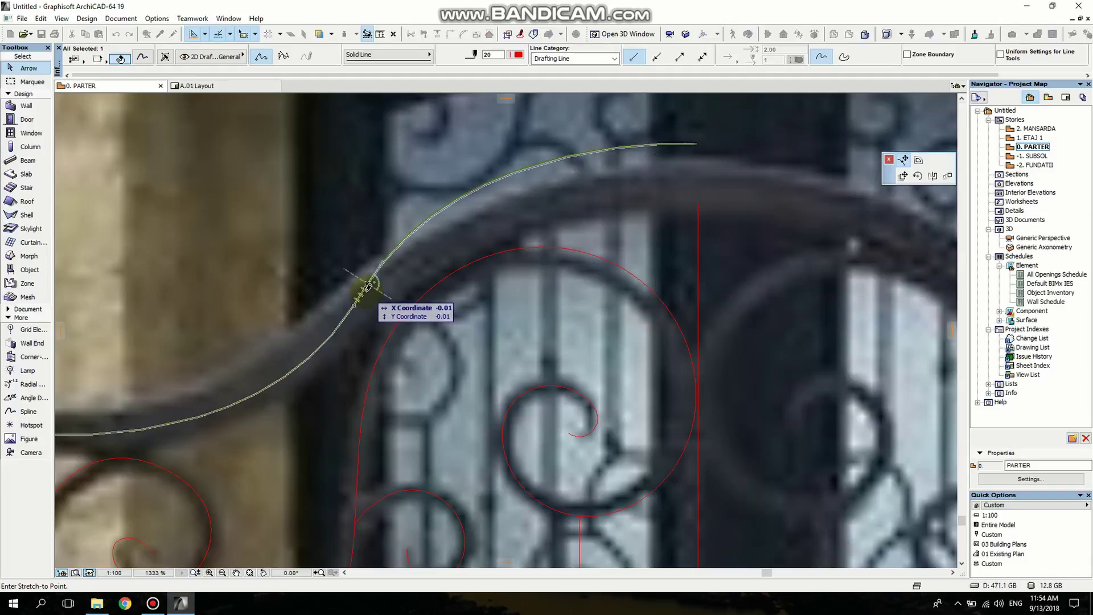
{"action": "left_click", "coordinate": [368, 287]}
Stretch the top rail spline's upper end straight down onto the middle of the rail above the centre bar line
{"action": "scroll", "coordinate": [479, 290], "scroll_direction": "down", "scroll_amount": 8}
{"action": "scroll", "coordinate": [501, 267], "scroll_direction": "up", "scroll_amount": 7}
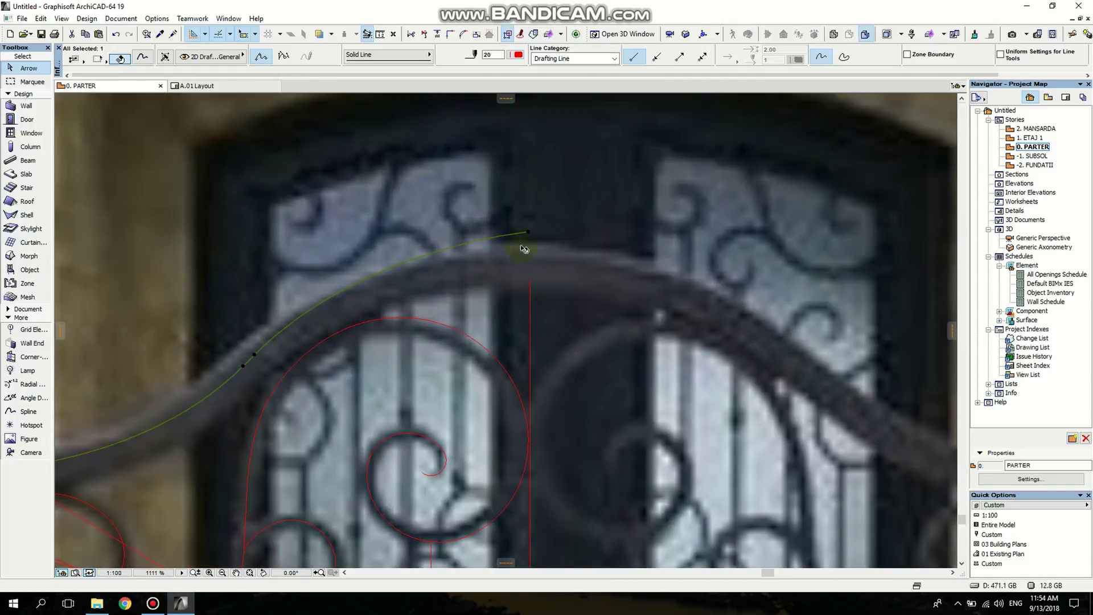
{"action": "left_click", "coordinate": [529, 233]}
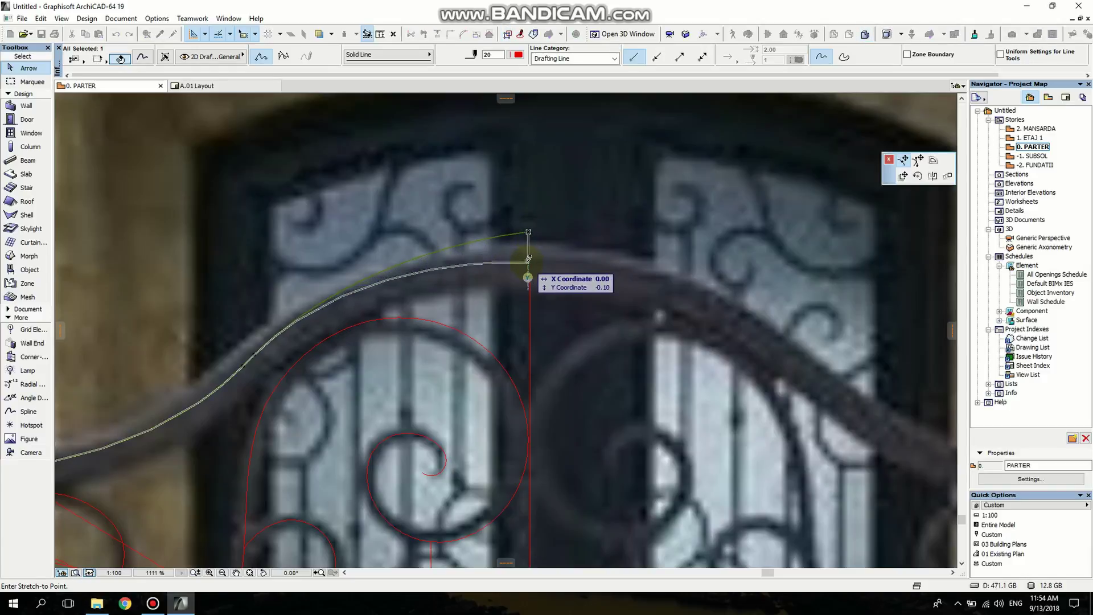
{"action": "left_click", "coordinate": [528, 263]}
{"action": "scroll", "coordinate": [532, 273], "scroll_direction": "down", "scroll_amount": 6}
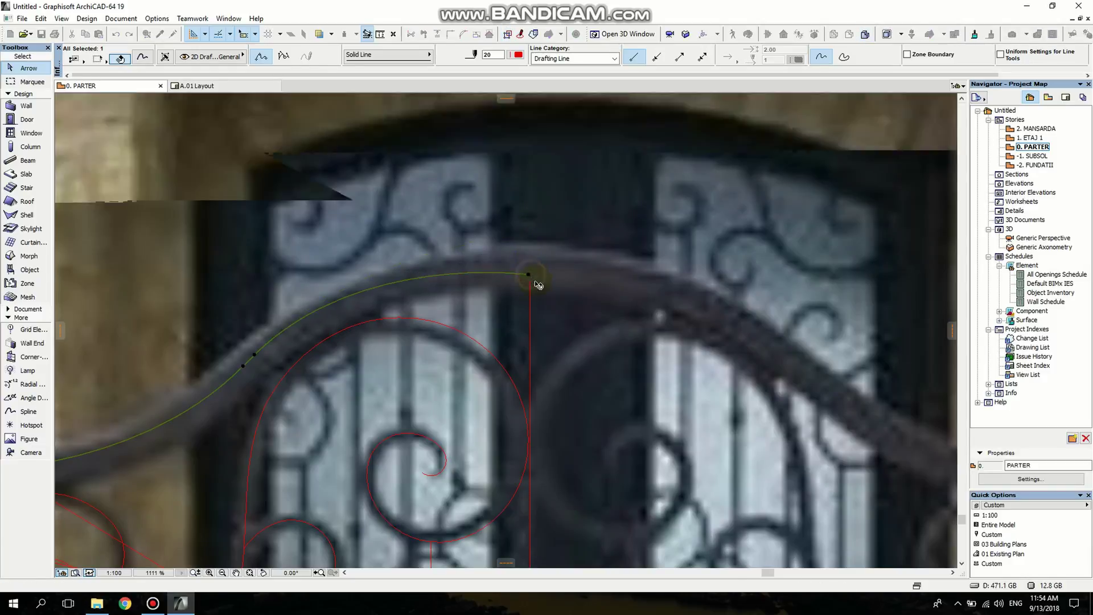
Stretch the centre bar line's upper end straight up to the middle of the arched top rail
{"action": "scroll", "coordinate": [540, 289], "scroll_direction": "up", "scroll_amount": 10}
{"action": "left_click", "coordinate": [521, 266]}
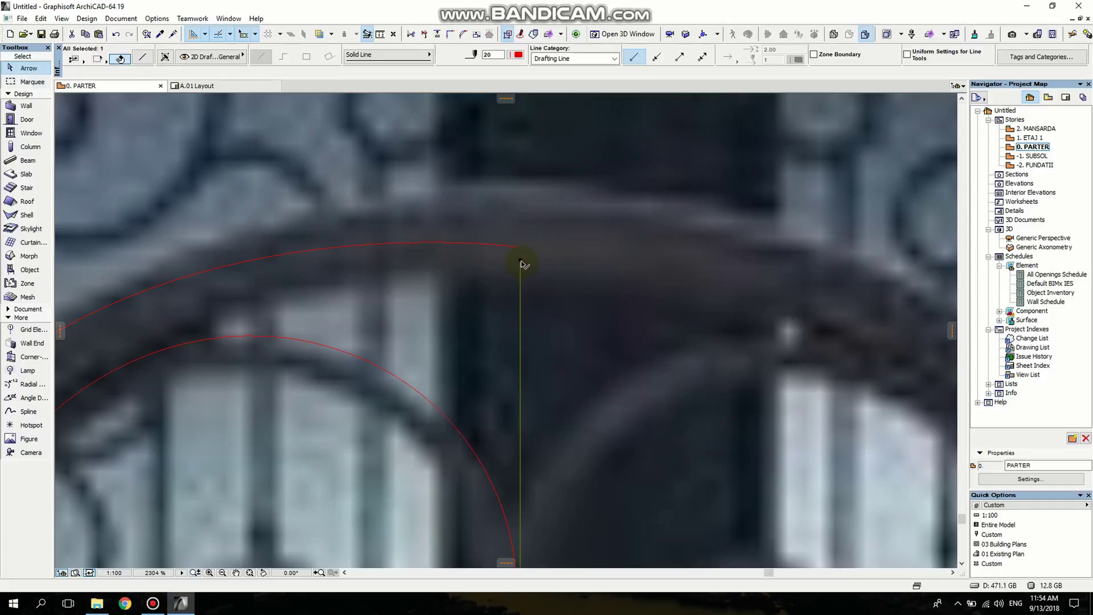
{"action": "left_click", "coordinate": [521, 265]}
{"action": "left_click", "coordinate": [521, 226]}
Stretch the top rail spline's upper end onto the upper endpoint of the centre bar line
{"action": "left_click", "coordinate": [516, 250]}
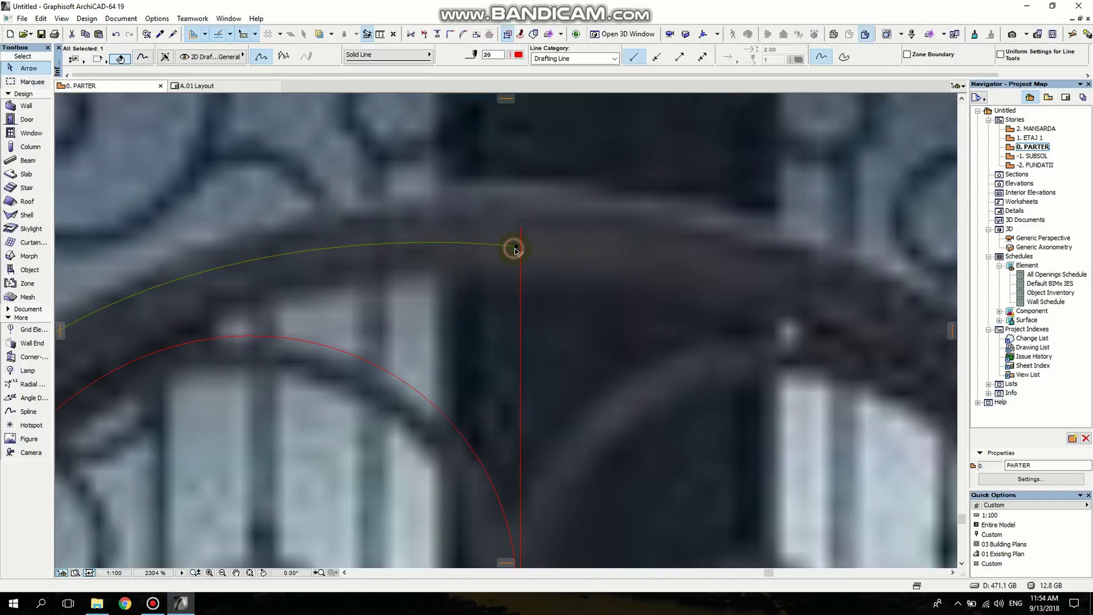
{"action": "left_click", "coordinate": [516, 247]}
{"action": "left_click", "coordinate": [521, 227]}
{"action": "scroll", "coordinate": [527, 241], "scroll_direction": "down", "scroll_amount": 10}
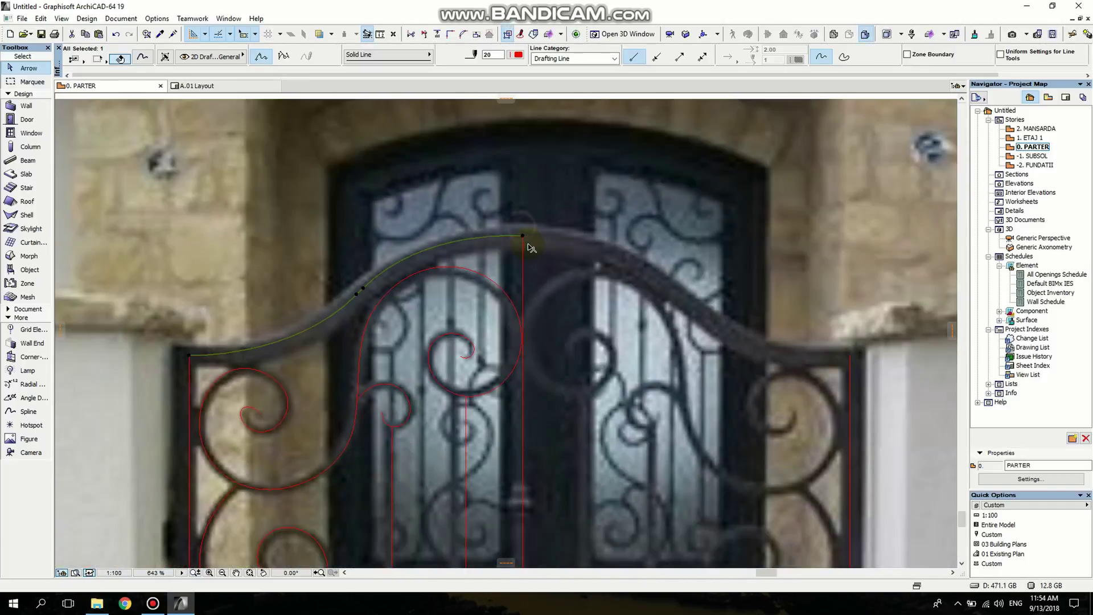
{"action": "left_click", "coordinate": [352, 284]}
Delete the right frame post line and shorten the bottom rail line to end in line with the centre bar
{"action": "scroll", "coordinate": [443, 276], "scroll_direction": "down", "scroll_amount": 4}
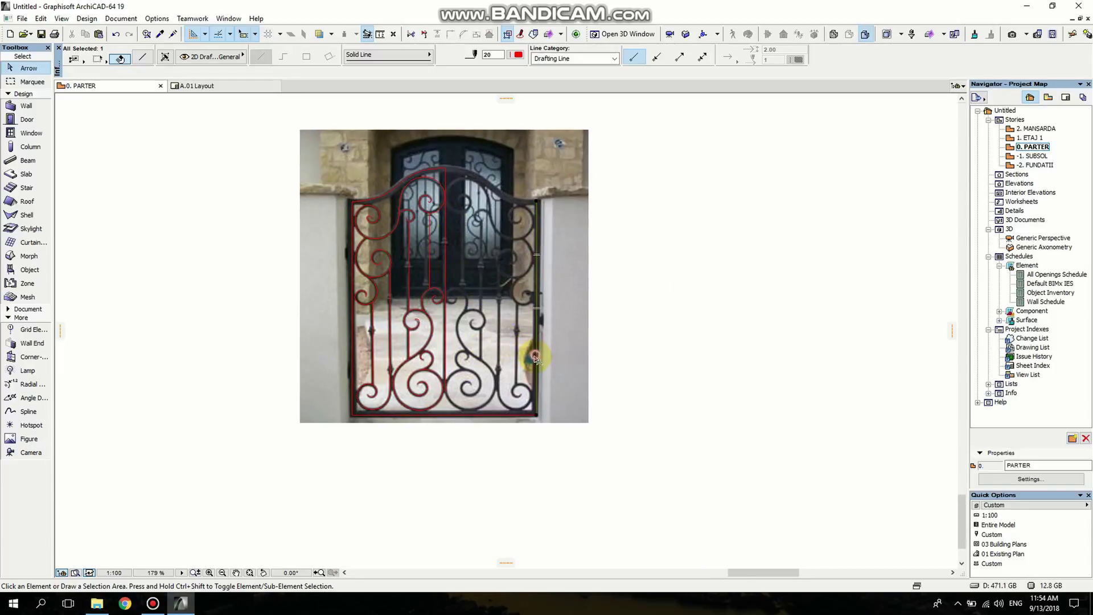
{"action": "scroll", "coordinate": [478, 416], "scroll_direction": "up", "scroll_amount": 3}
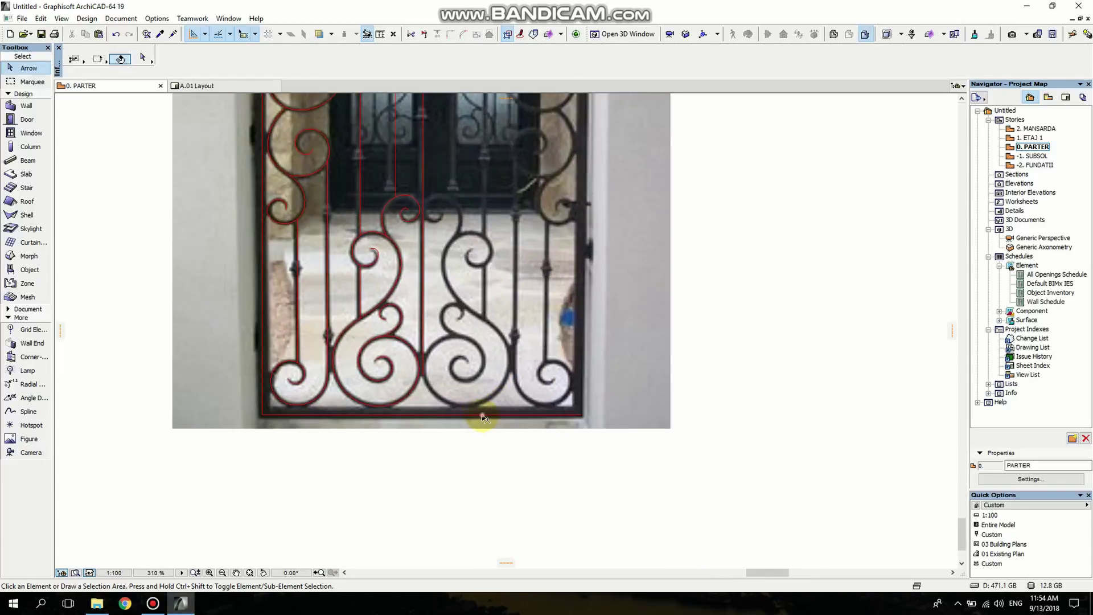
{"action": "left_click", "coordinate": [483, 416]}
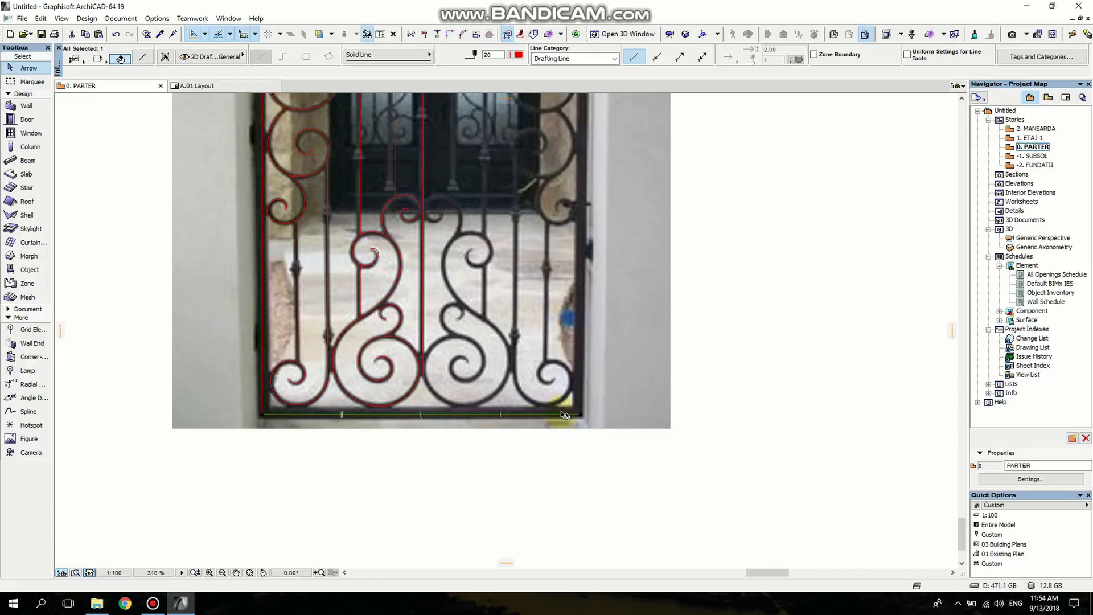
{"action": "left_click", "coordinate": [581, 414]}
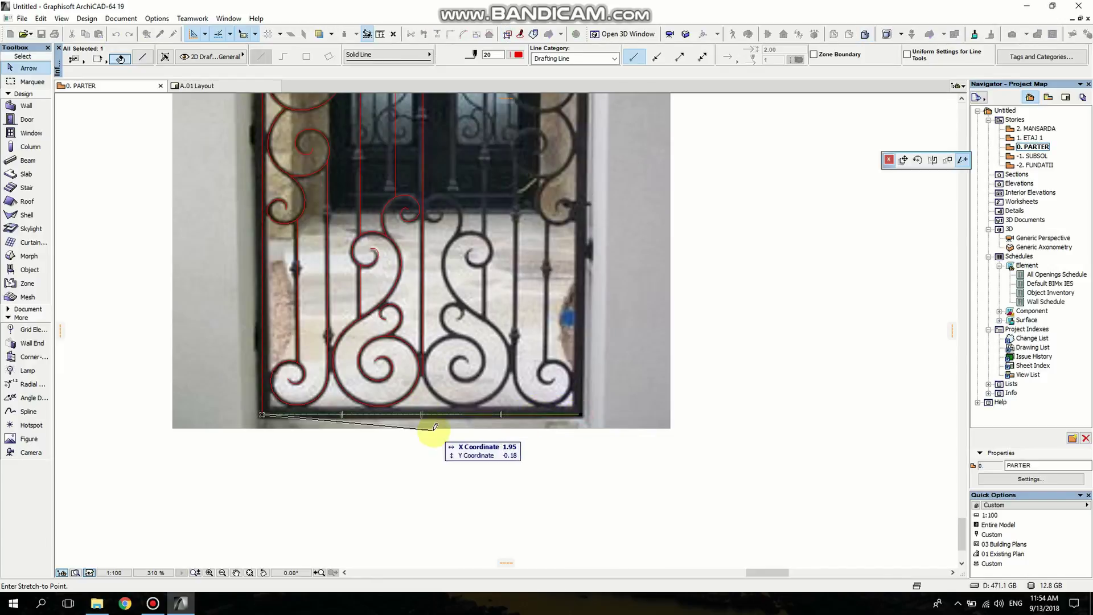
{"action": "left_click", "coordinate": [422, 374]}
{"action": "left_click", "coordinate": [422, 374]}
{"action": "scroll", "coordinate": [435, 379], "scroll_direction": "up", "scroll_amount": 3}
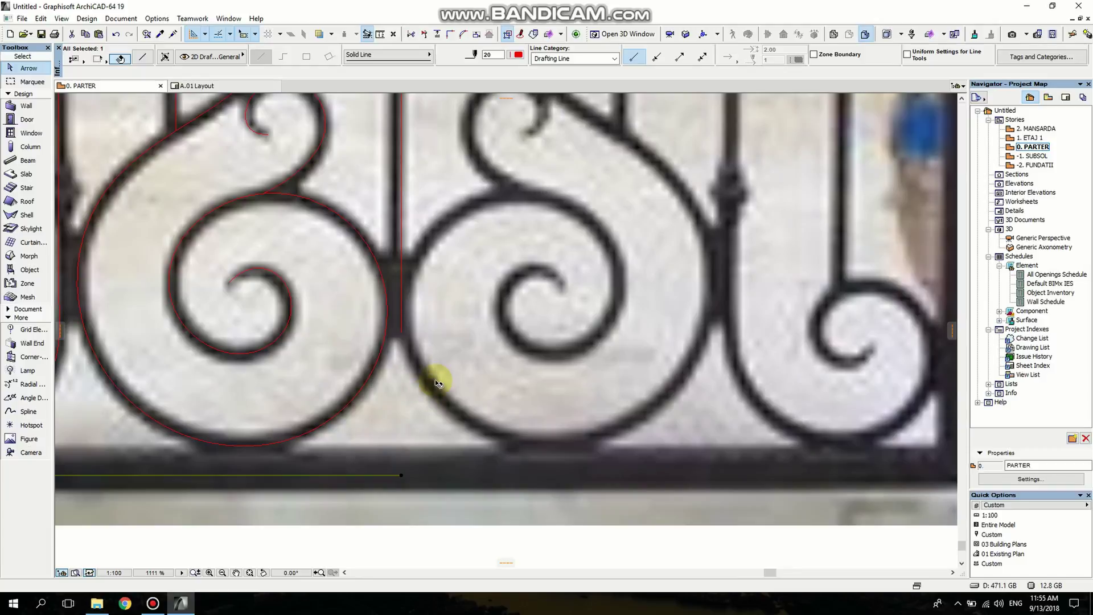
{"action": "scroll", "coordinate": [435, 379], "scroll_direction": "down", "scroll_amount": 4}
{"action": "scroll", "coordinate": [457, 391], "scroll_direction": "down", "scroll_amount": 3}
{"action": "key", "text": "Escape"}
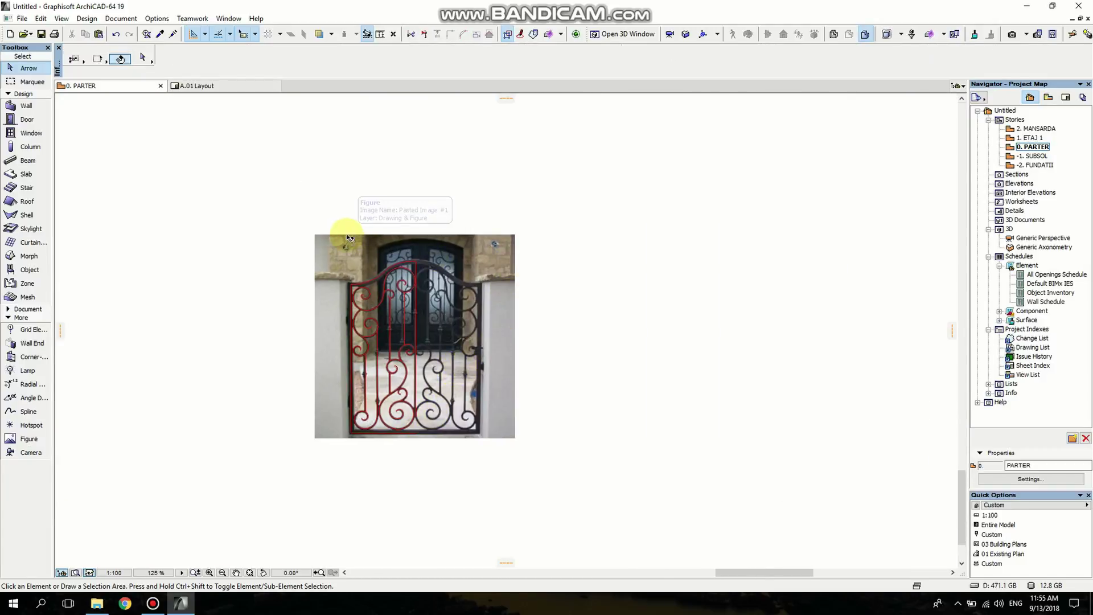
Mirror a copy of all traced lines and splines, excluding the reference photo, about the vertical centre bar line
{"action": "key", "text": "ctrl+a"}
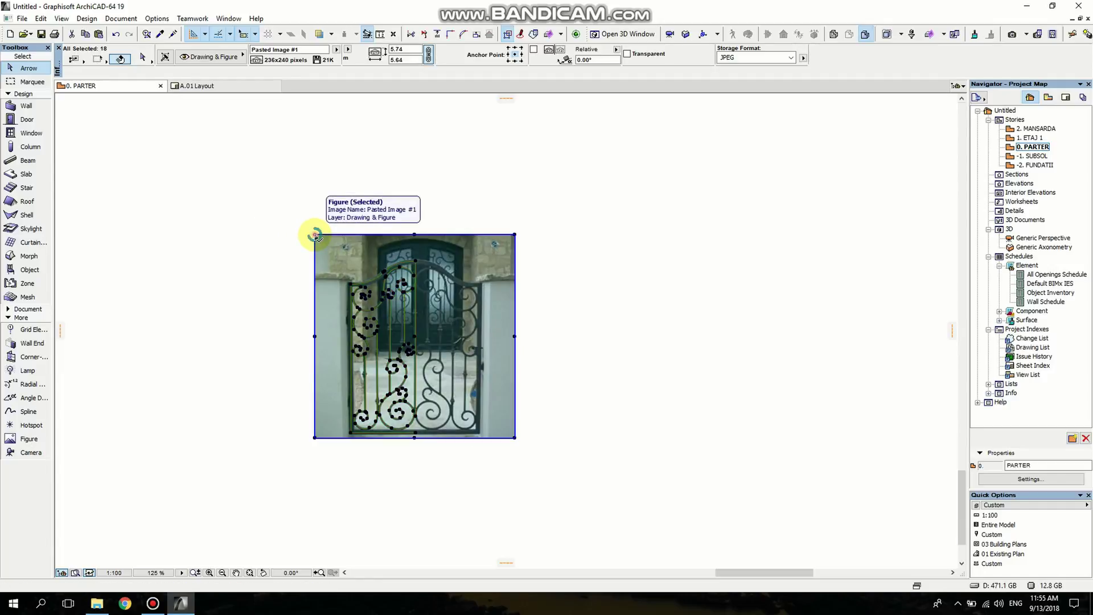
{"action": "left_click", "coordinate": [316, 237], "text": "shift"}
{"action": "scroll", "coordinate": [396, 324], "scroll_direction": "up", "scroll_amount": 4}
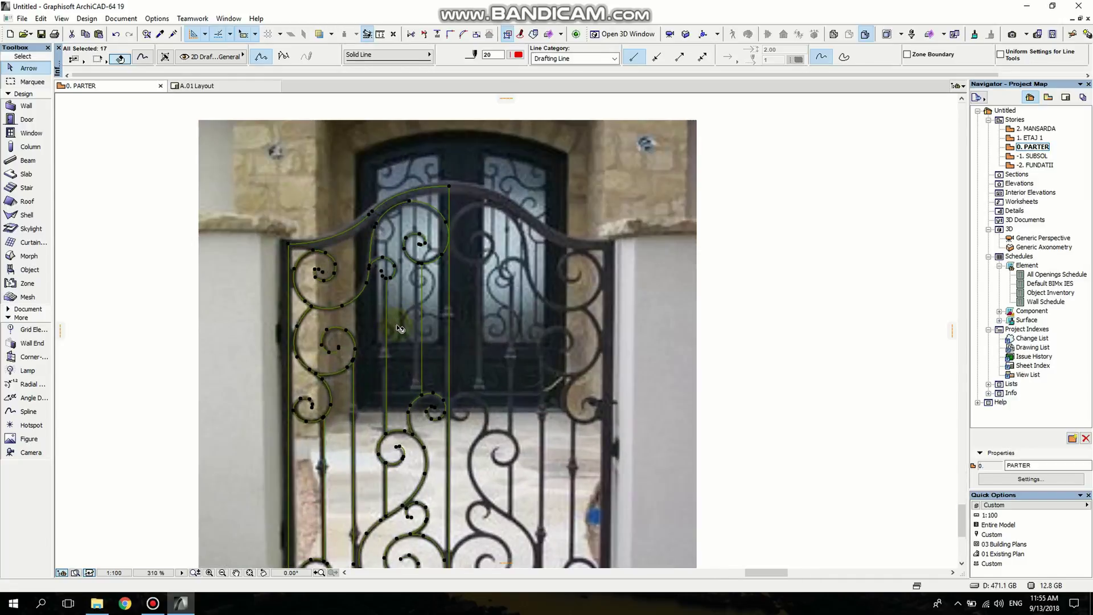
{"action": "key", "text": "ctrl+alt+m"}
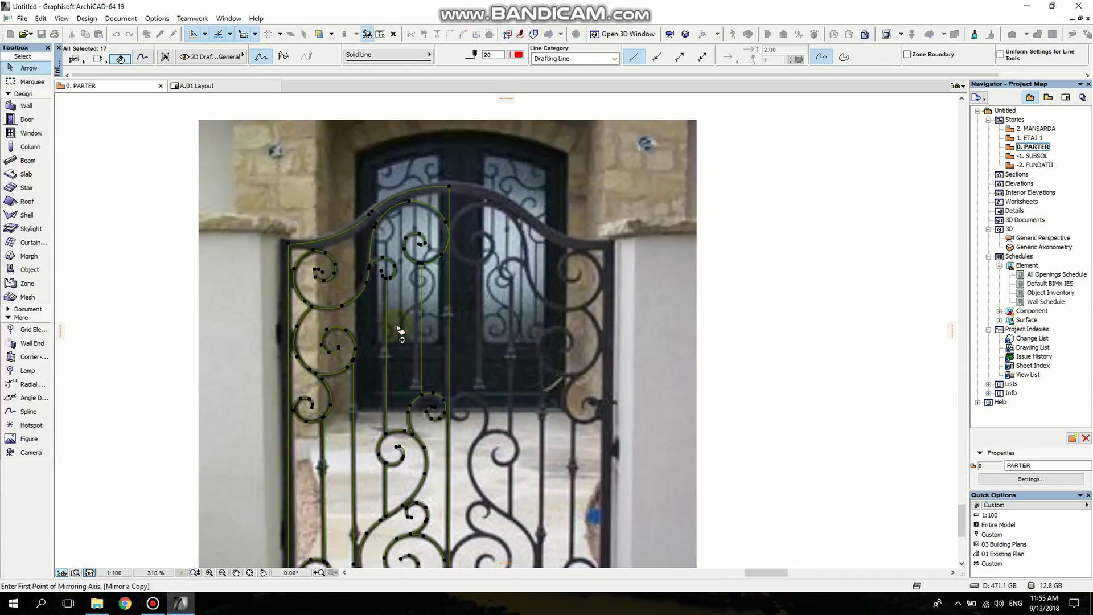
{"action": "scroll", "coordinate": [450, 187], "scroll_direction": "up", "scroll_amount": 3}
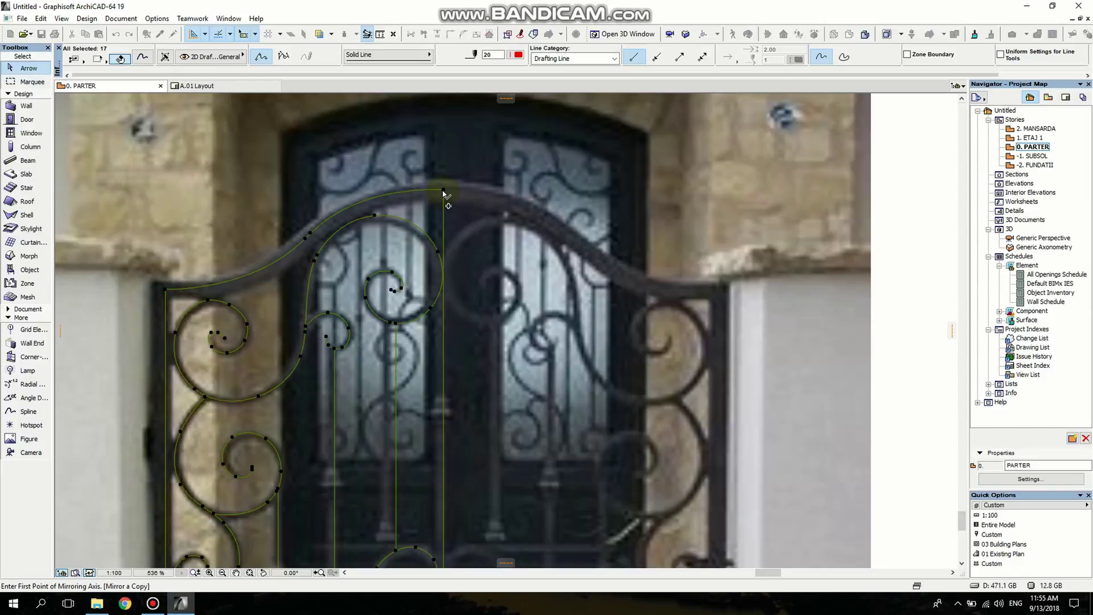
{"action": "left_click", "coordinate": [444, 190]}
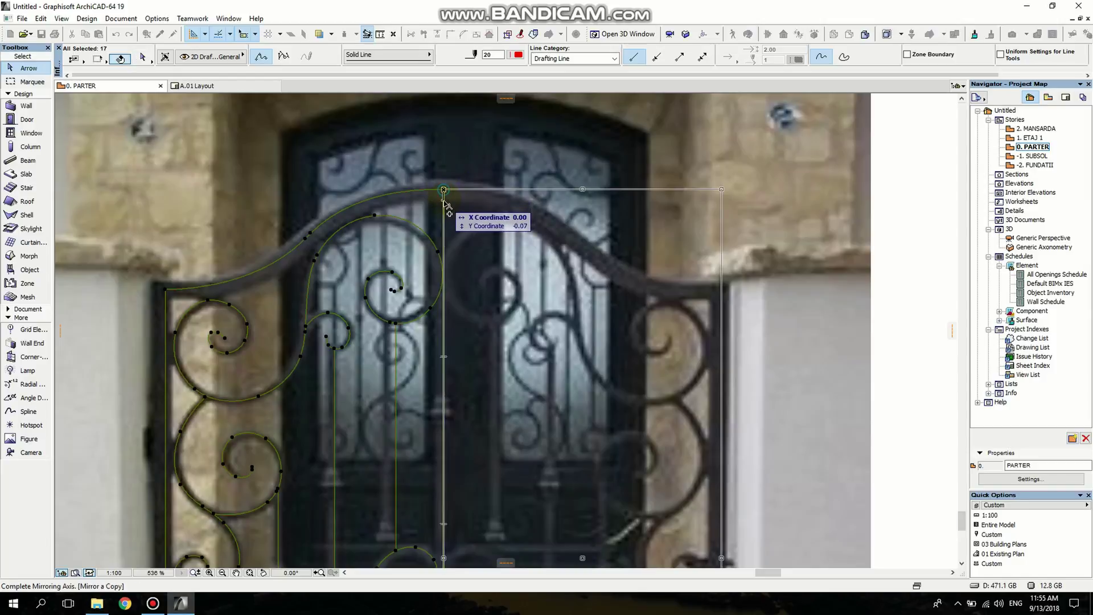
{"action": "left_click", "coordinate": [445, 203]}
{"action": "scroll", "coordinate": [649, 319], "scroll_direction": "down", "scroll_amount": 5}
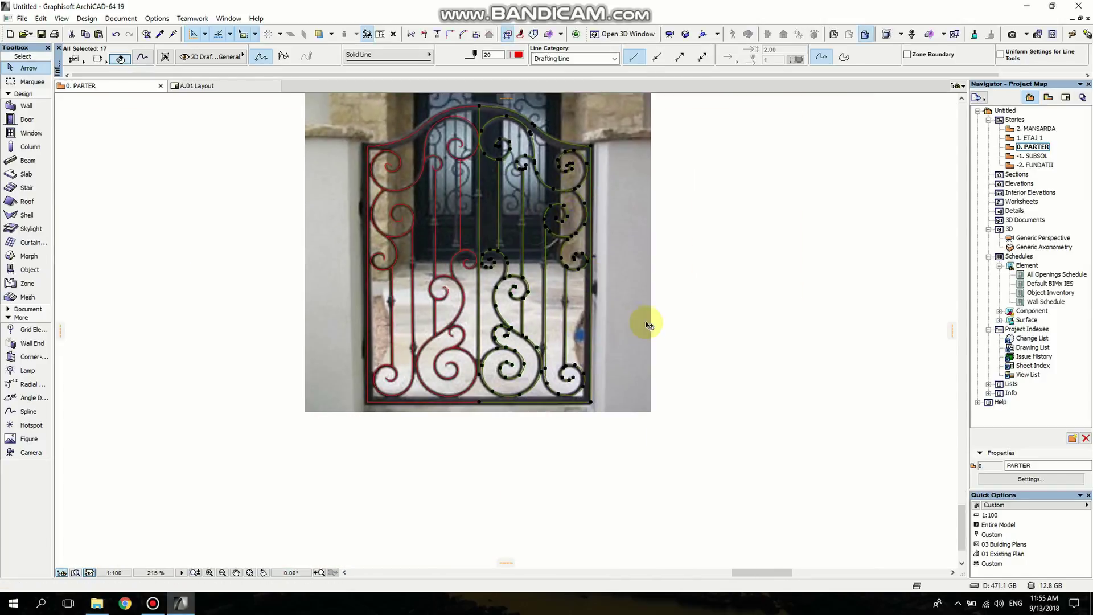
{"action": "middle_click_drag", "start_coordinate": [644, 298], "coordinate": [628, 329]}
{"action": "left_click", "coordinate": [638, 312]}
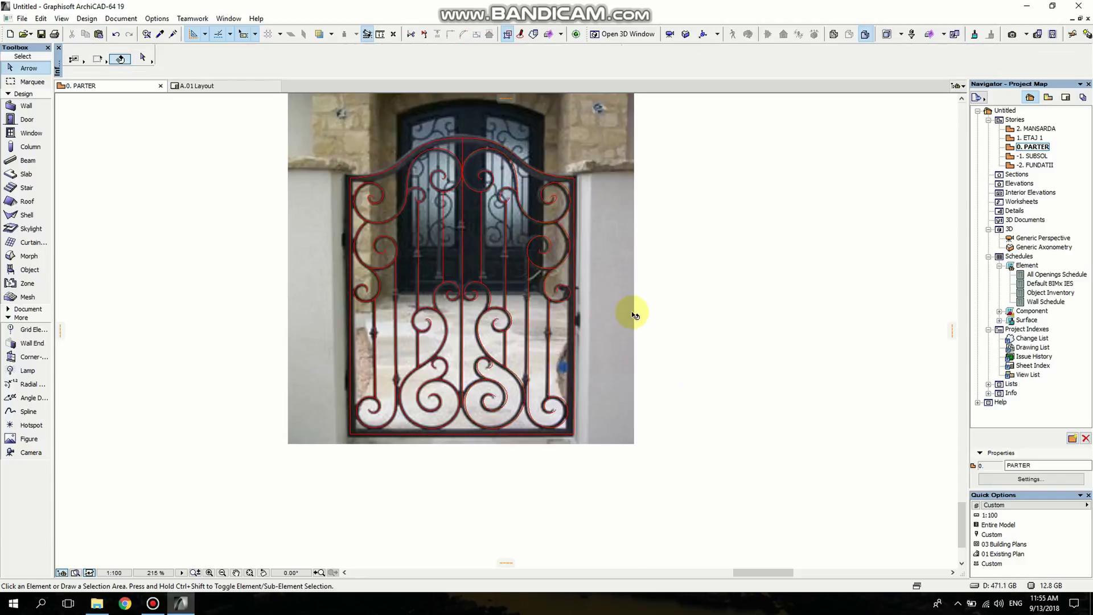
Move the reference photo horizontally out from under the traced gate so it sits to the left of the linework
{"action": "left_click", "coordinate": [633, 314]}
{"action": "left_click_drag", "start_coordinate": [633, 314], "coordinate": [632, 317]}
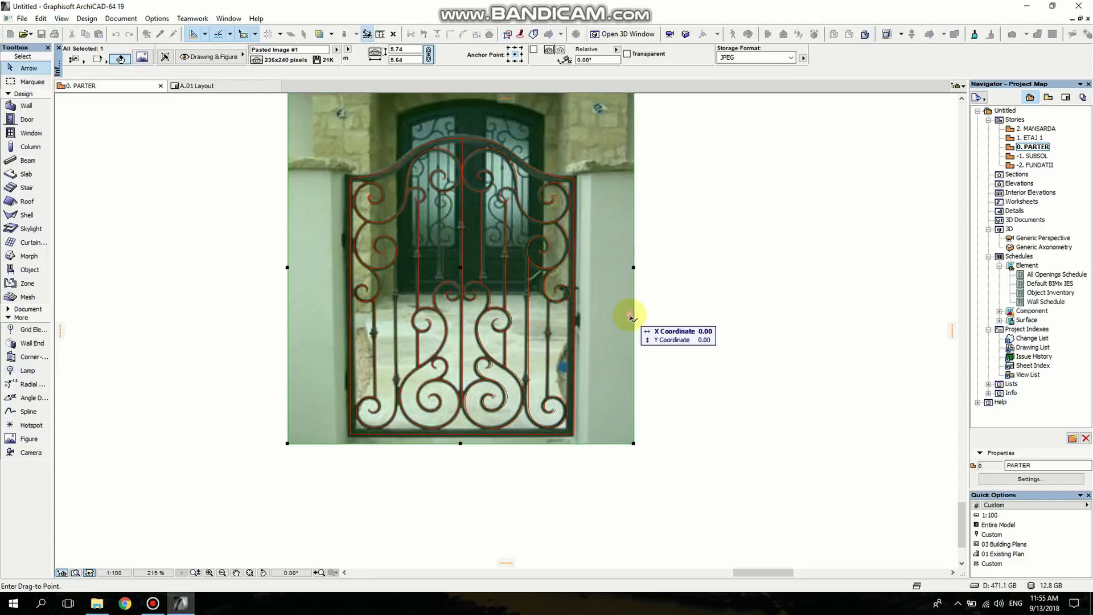
{"action": "left_click", "coordinate": [312, 315]}
{"action": "left_click", "coordinate": [662, 320]}
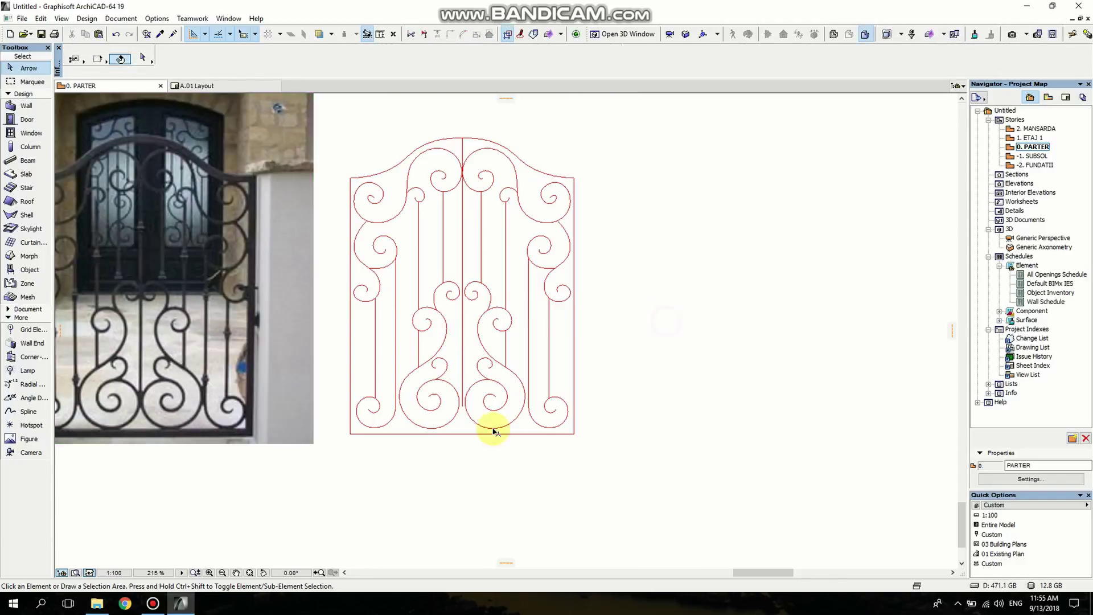
{"action": "middle_click_drag", "start_coordinate": [457, 300], "coordinate": [491, 329]}
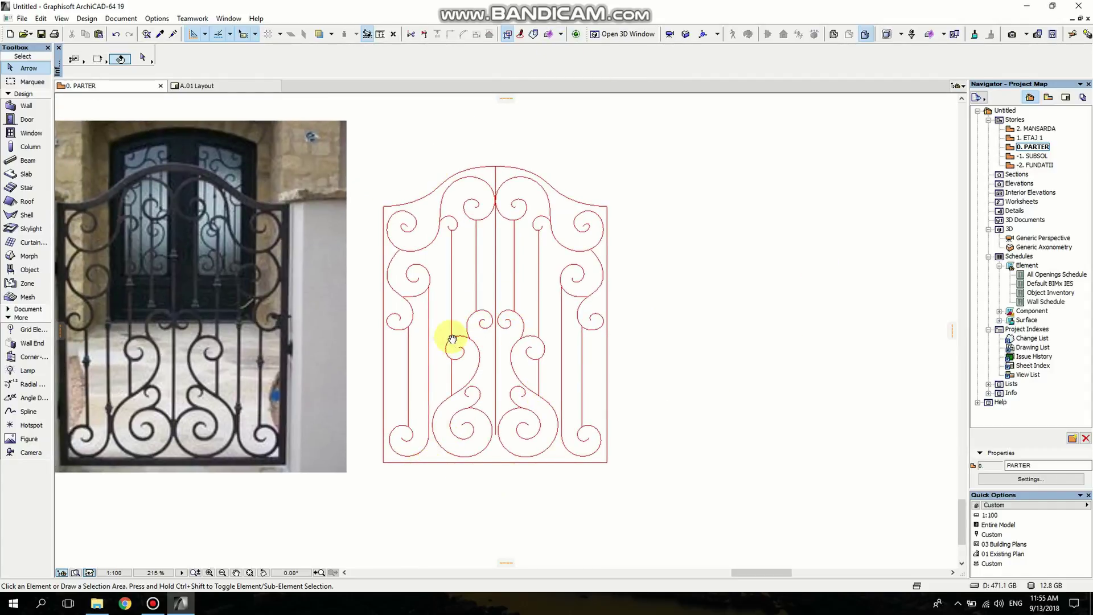
{"action": "mouse_move", "coordinate": [452, 337]}
{"action": "middle_mouse_down"}
{"action": "mouse_move", "coordinate": [458, 320]}
{"action": "mouse_move", "coordinate": [433, 366]}
{"action": "middle_mouse_up"}
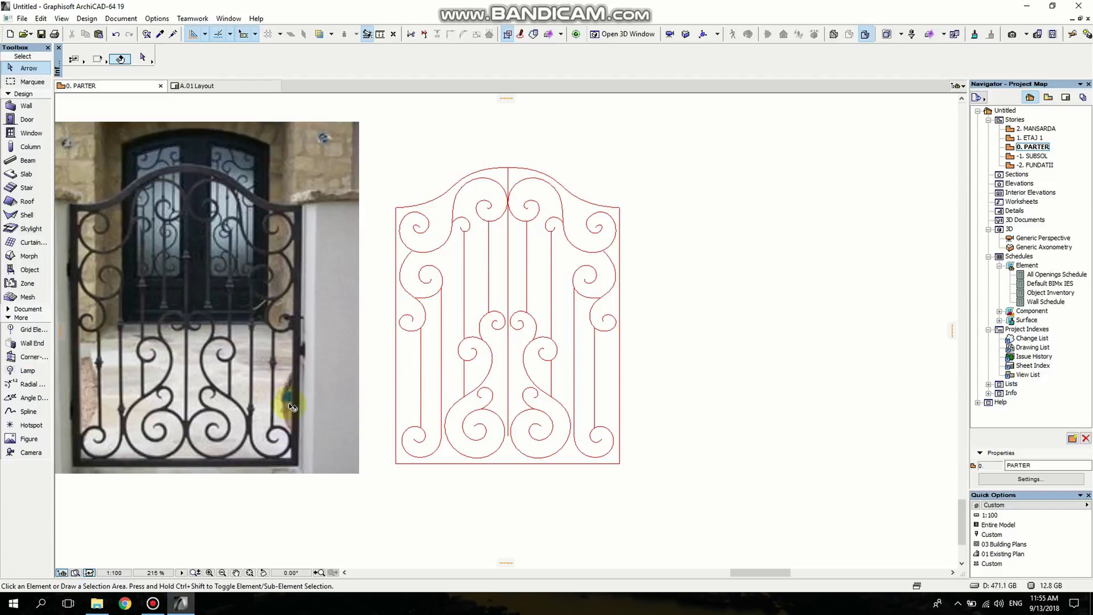
{"action": "middle_click_drag", "start_coordinate": [289, 402], "coordinate": [381, 405]}
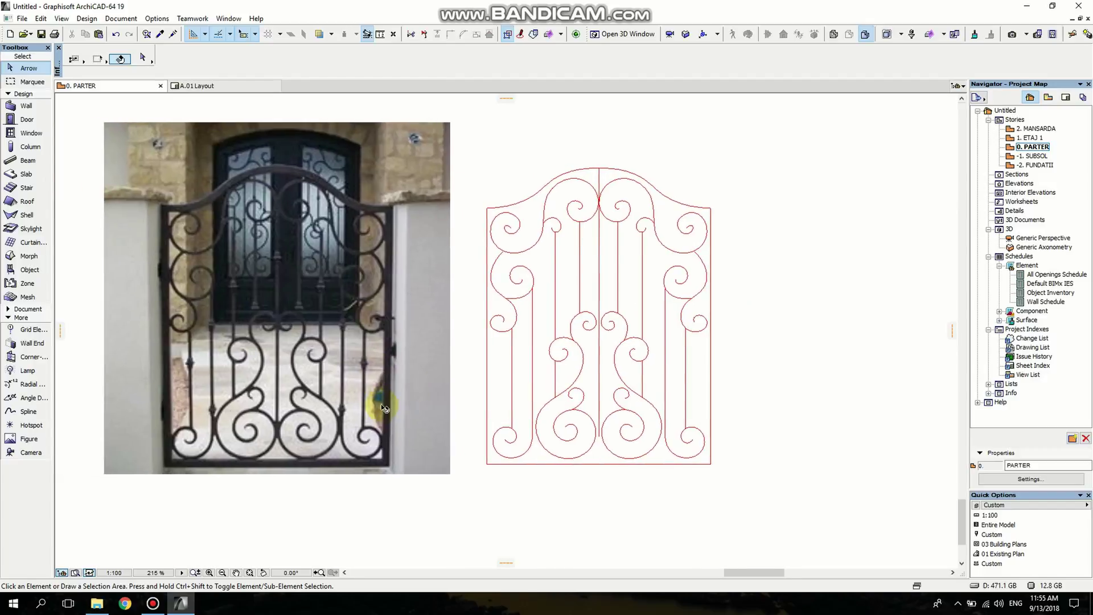
Activate the Beam tool and try a straight beam along the right half of the arched top rail
{"action": "left_click", "coordinate": [27, 161]}
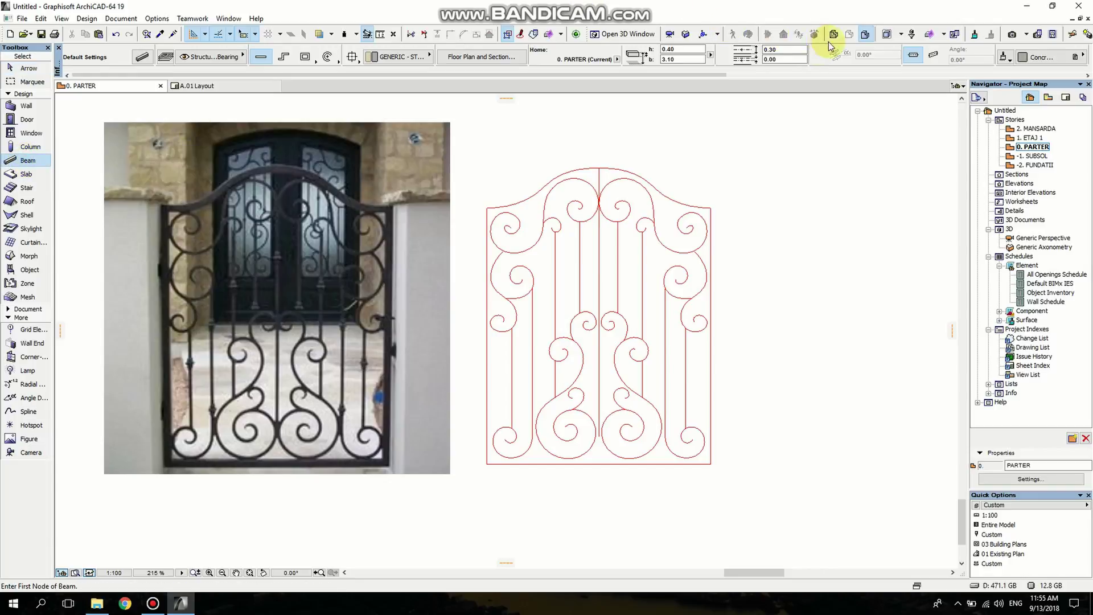
{"action": "scroll", "coordinate": [683, 153], "scroll_direction": "up", "scroll_amount": 2}
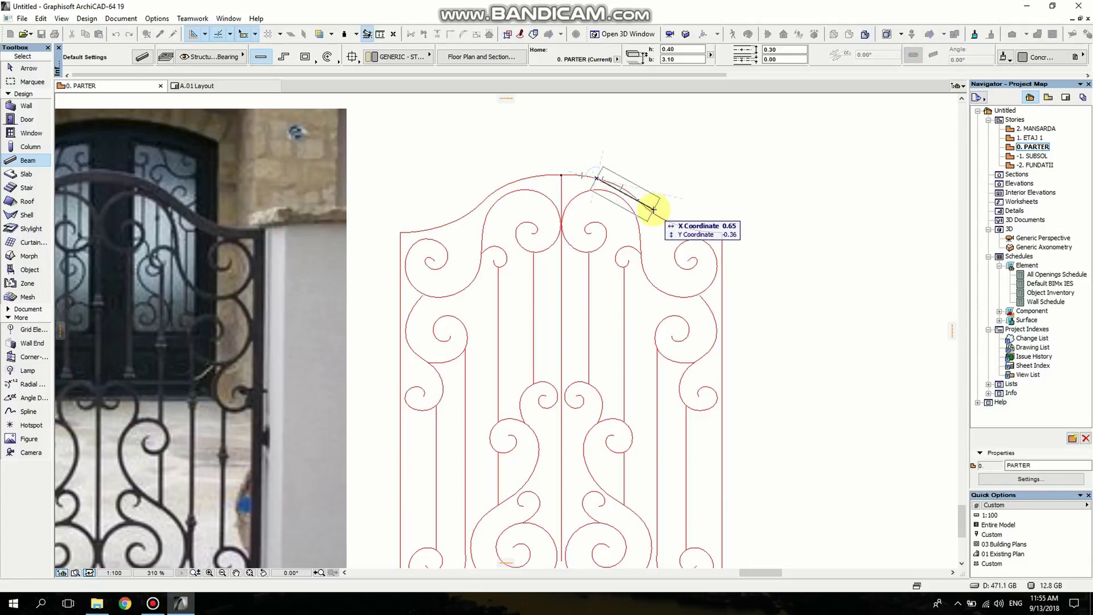
{"action": "scroll", "coordinate": [650, 211], "scroll_direction": "up", "scroll_amount": 5}
{"action": "middle_click_drag", "start_coordinate": [648, 215], "coordinate": [650, 274]}
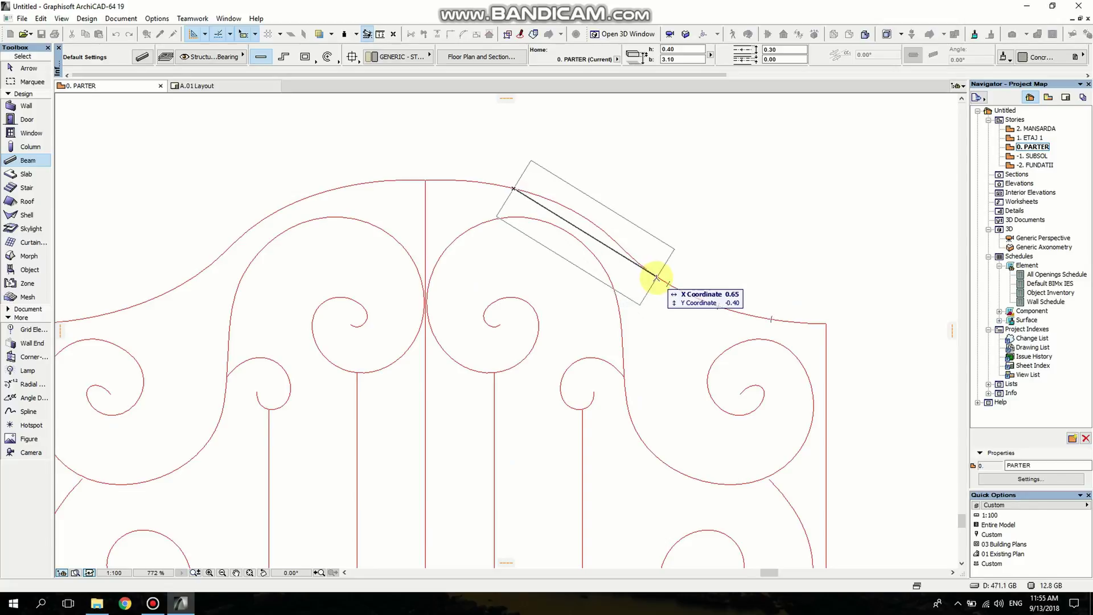
{"action": "key", "text": "Escape"}
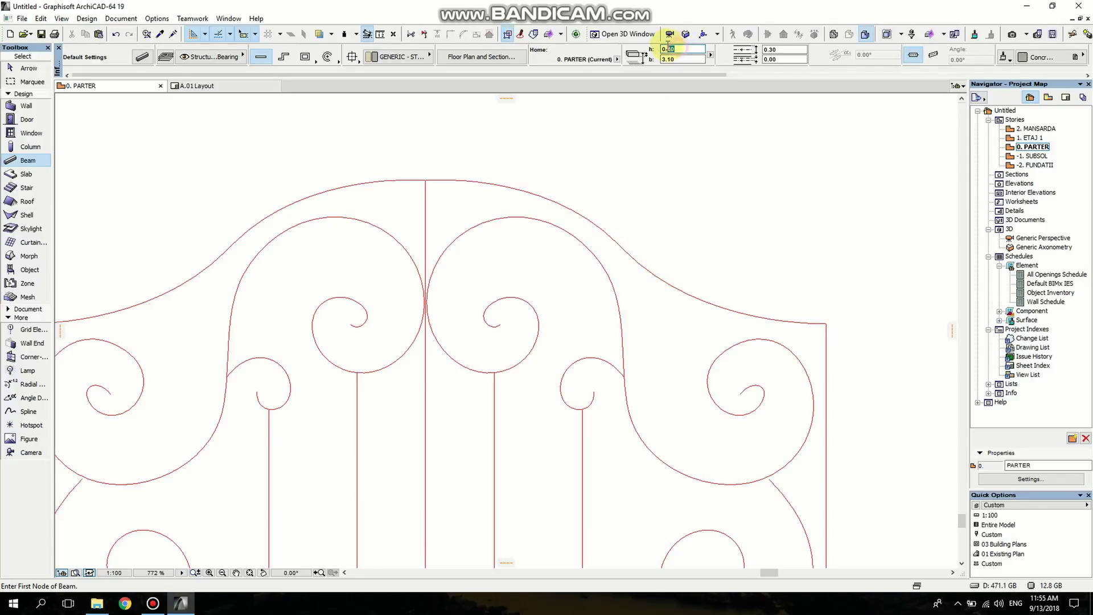
Set the default beam height and width to 0.10 and try a beam from the peak of the arched rail
{"action": "type", "text": "1"}
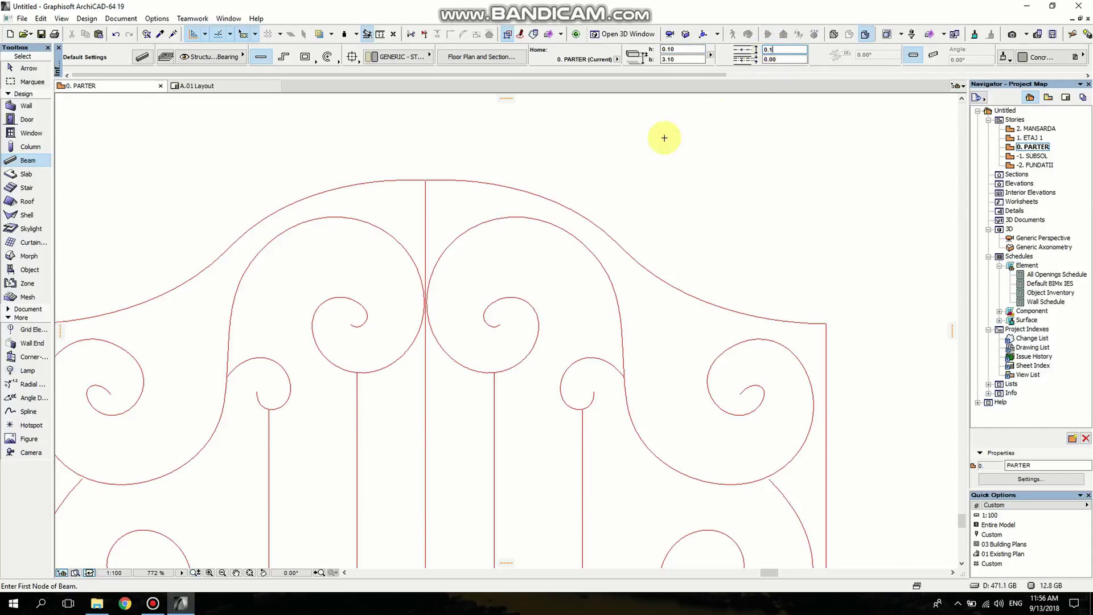
{"action": "left_click", "coordinate": [427, 180]}
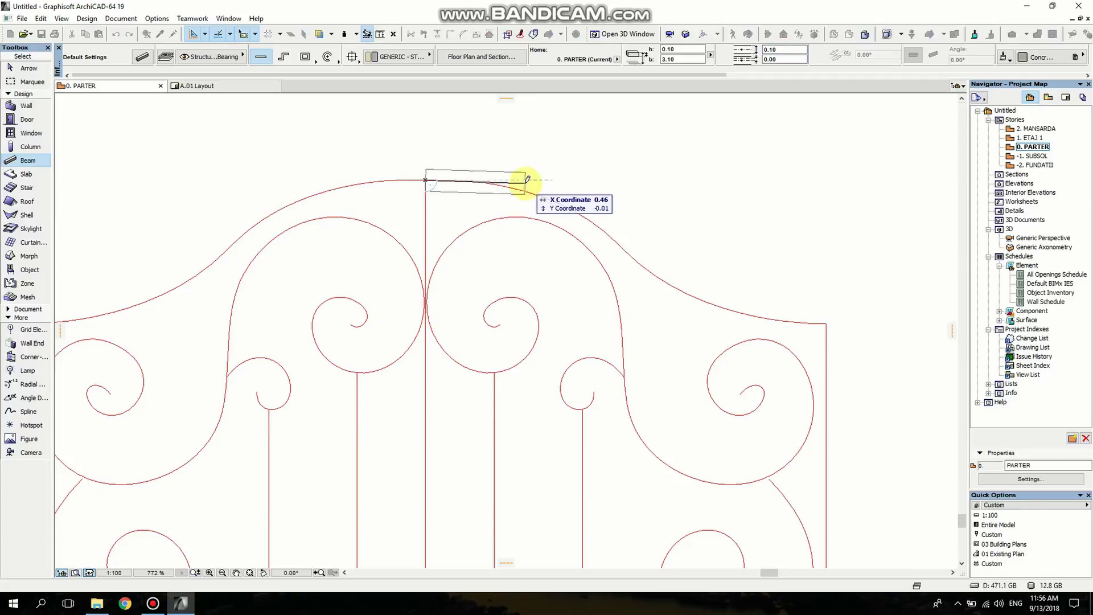
{"action": "key", "text": "Escape"}
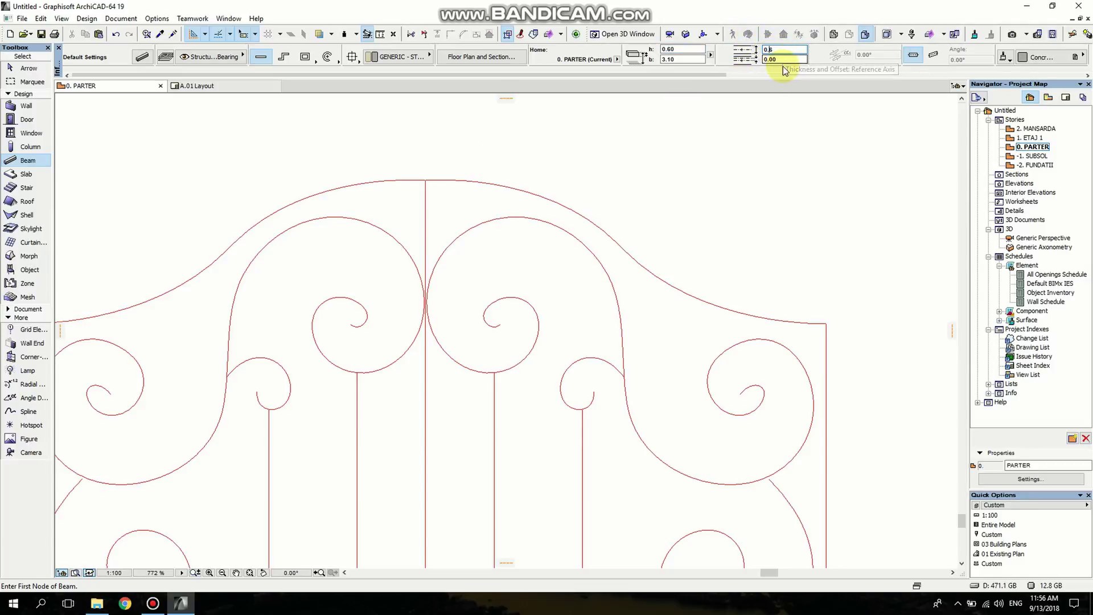
Set the default beam height and width to 0.06 and try a beam from the arched rail's peak
{"action": "key", "text": "Return"}
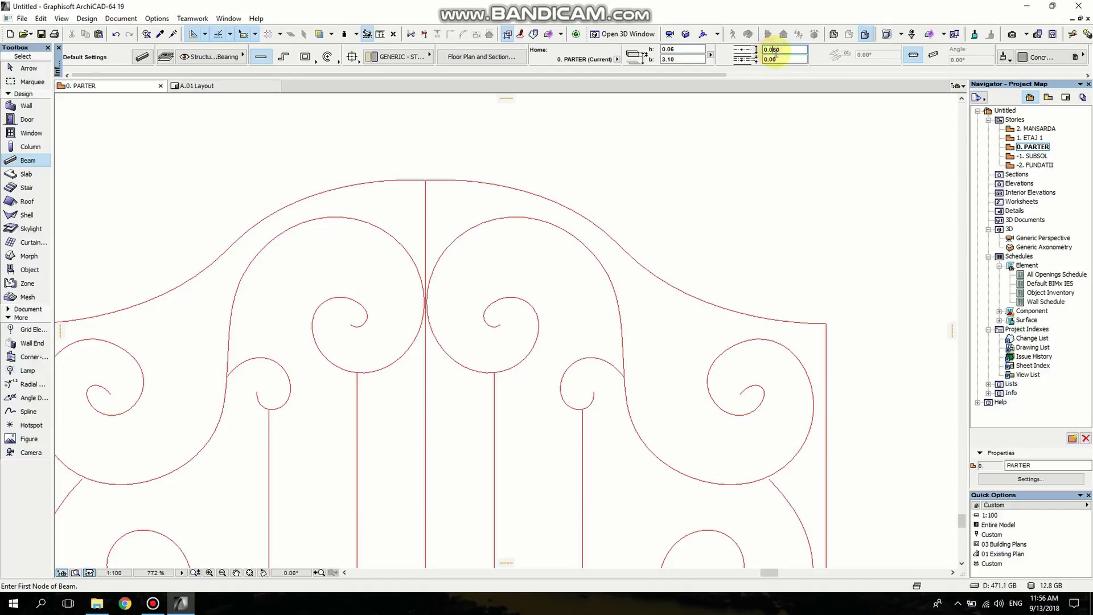
{"action": "left_click", "coordinate": [425, 180]}
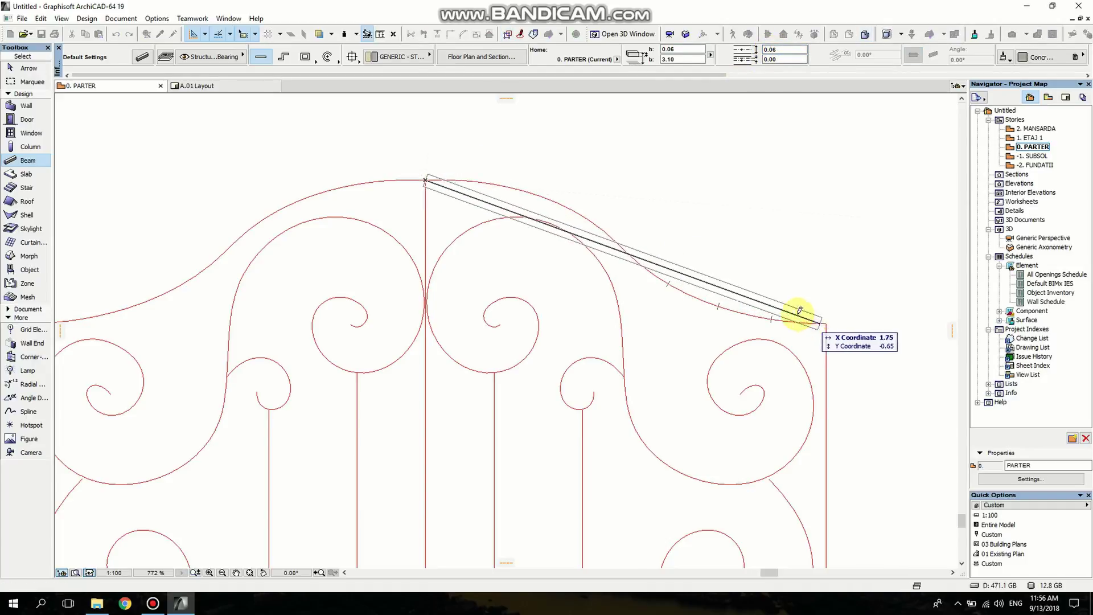
{"action": "scroll", "coordinate": [700, 239], "scroll_direction": "down", "scroll_amount": 4}
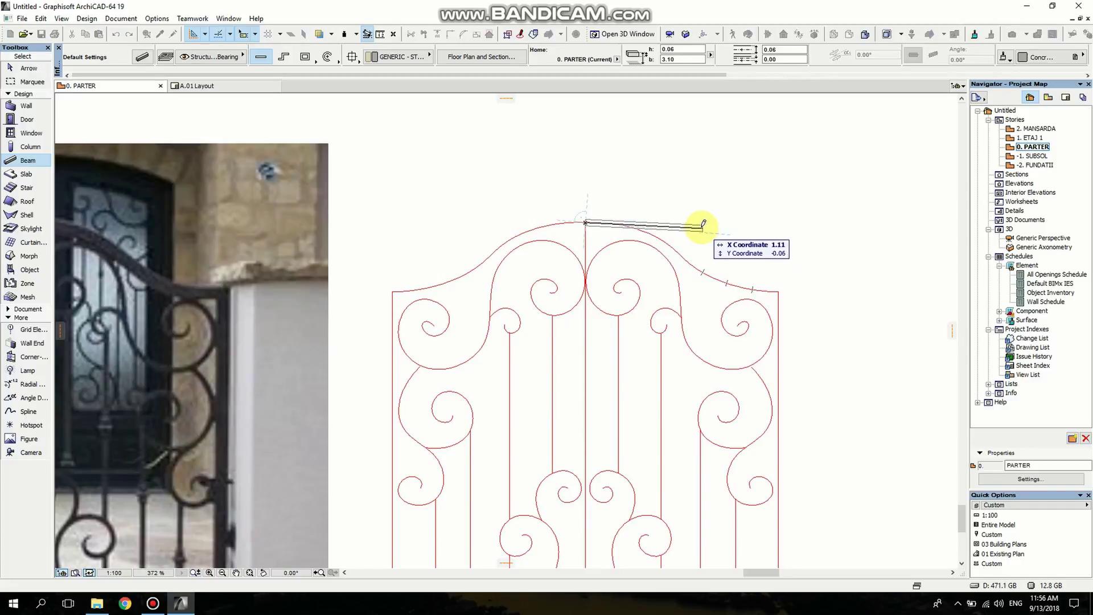
{"action": "key", "text": "Escape"}
Set the default beam's elevation to 0 and its story display to Home Story Only
{"action": "middle_click_drag", "start_coordinate": [606, 394], "coordinate": [522, 334]}
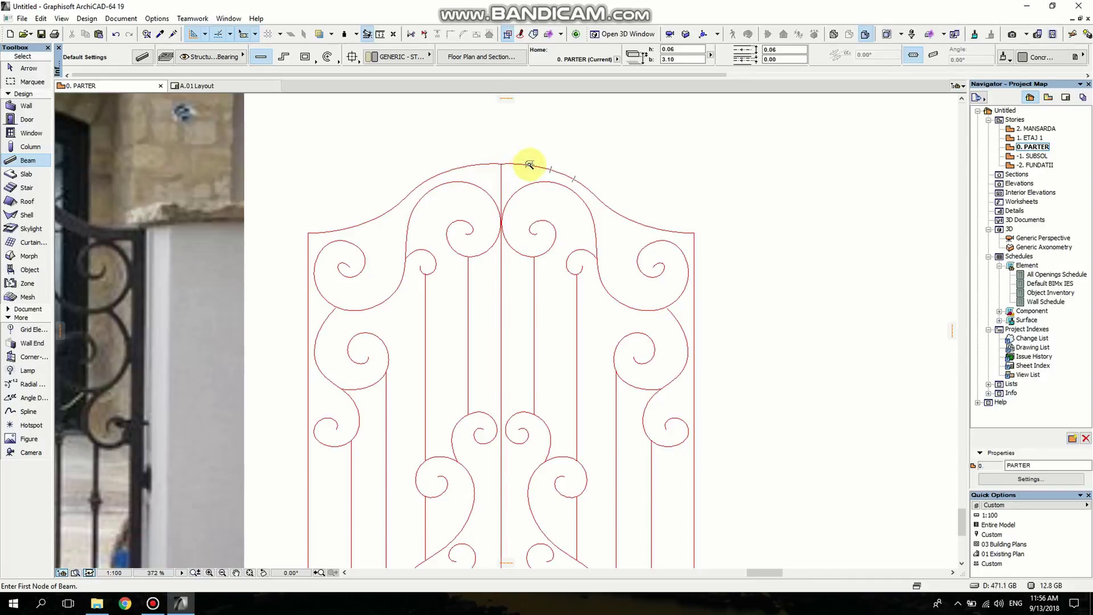
{"action": "left_click_drag", "start_coordinate": [691, 61], "coordinate": [628, 68]}
{"action": "type", "text": "0"}
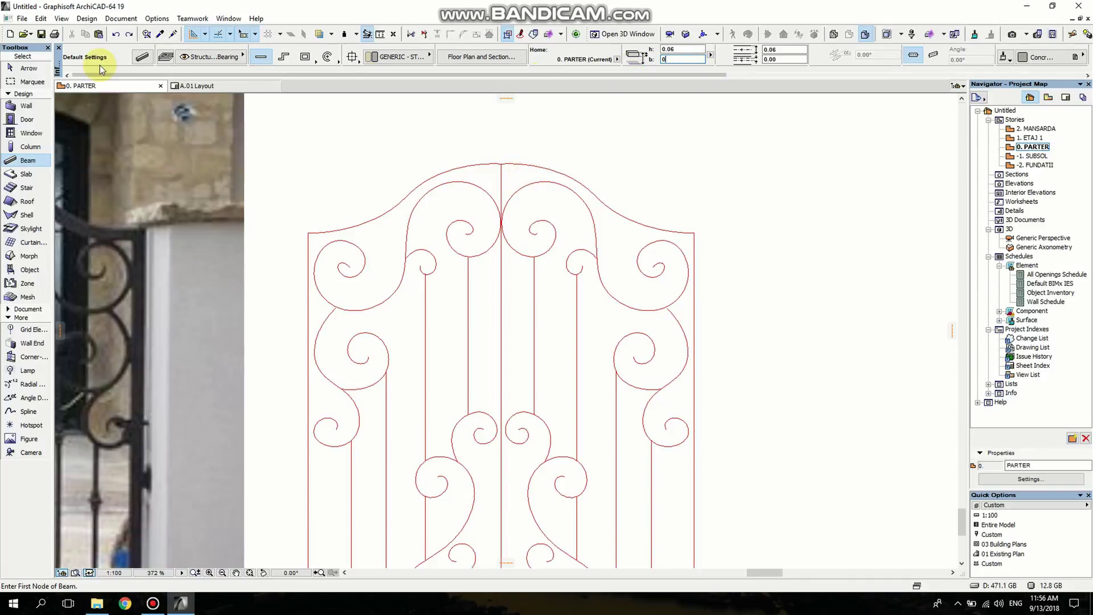
{"action": "left_click", "coordinate": [141, 60]}
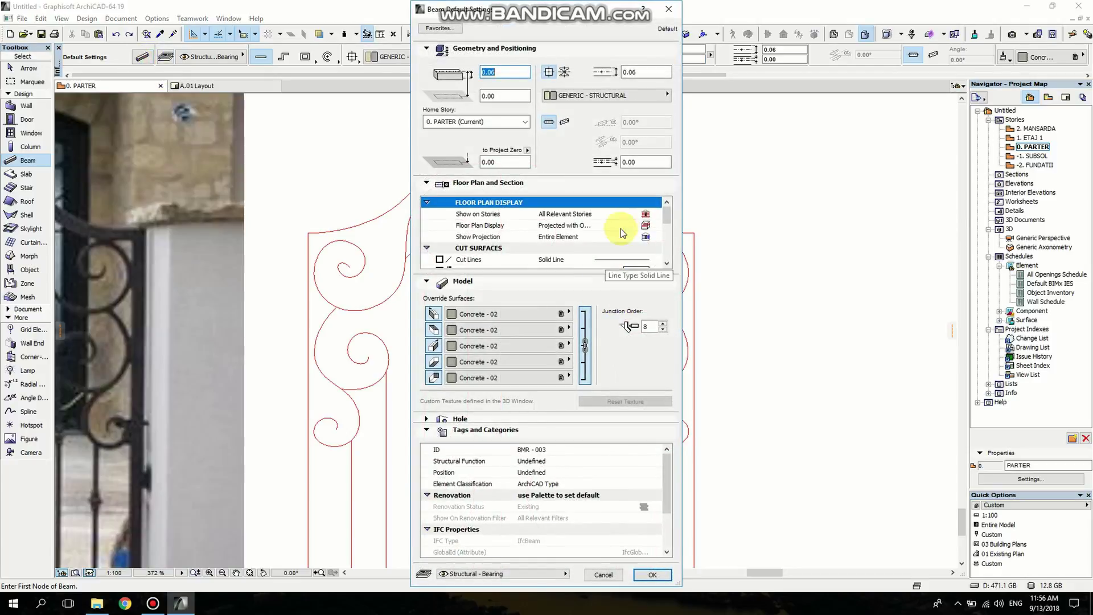
{"action": "left_click", "coordinate": [645, 220]}
{"action": "left_click", "coordinate": [689, 212]}
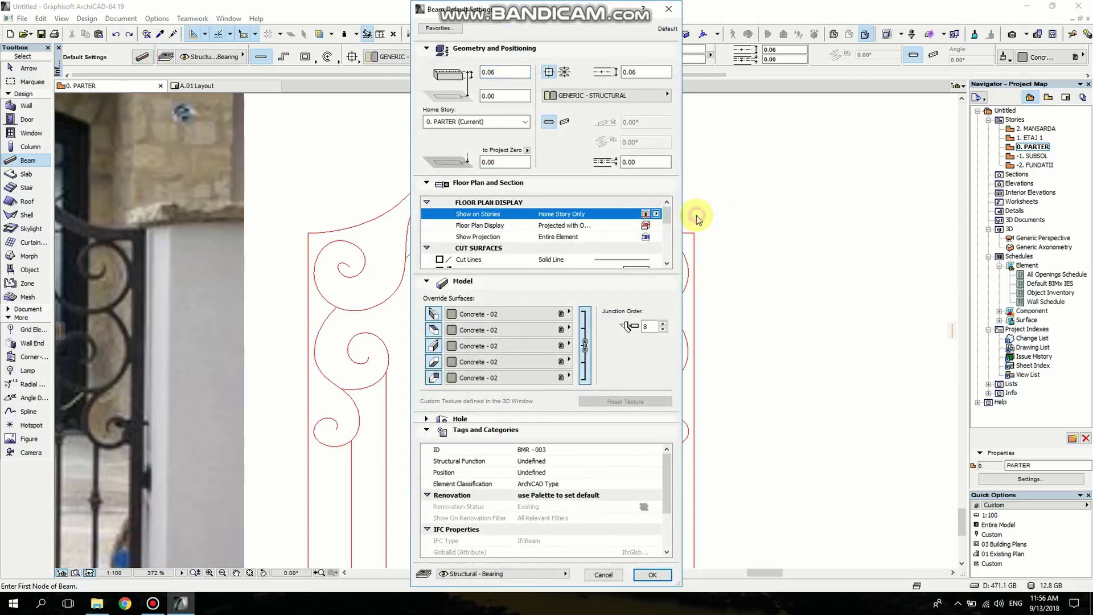
Set the default beam's floor plan display to Outlines Only and apply the settings
{"action": "left_click", "coordinate": [651, 230]}
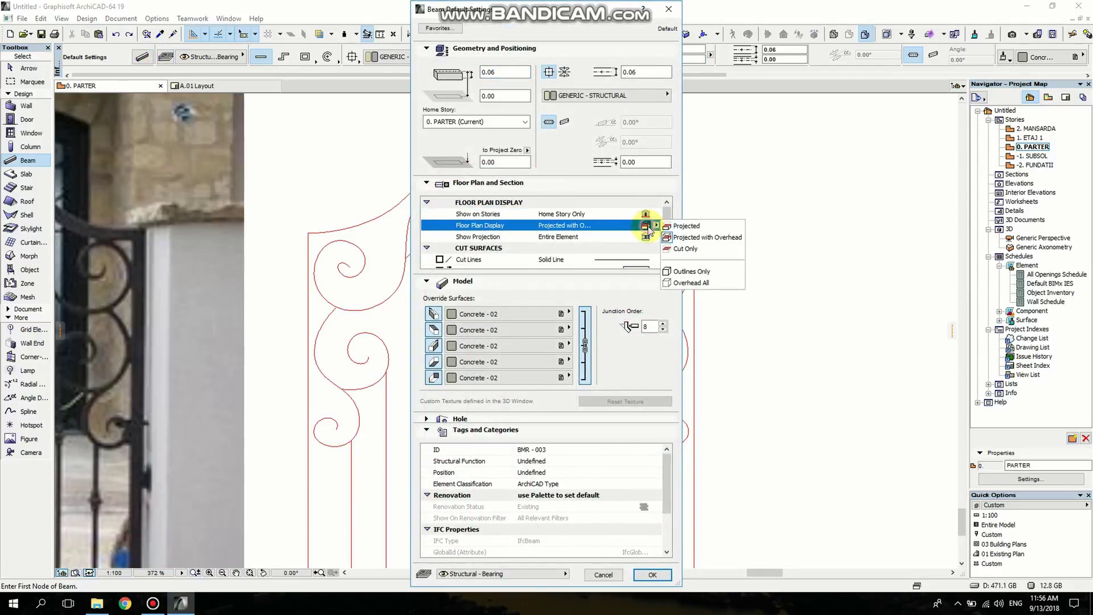
{"action": "left_click", "coordinate": [691, 274]}
{"action": "left_click", "coordinate": [653, 574]}
Create beams from the traced gate outline along both halves of the arched top rail, both side edges and the bottom edge
{"action": "scroll", "coordinate": [519, 167], "scroll_direction": "up", "scroll_amount": 3}
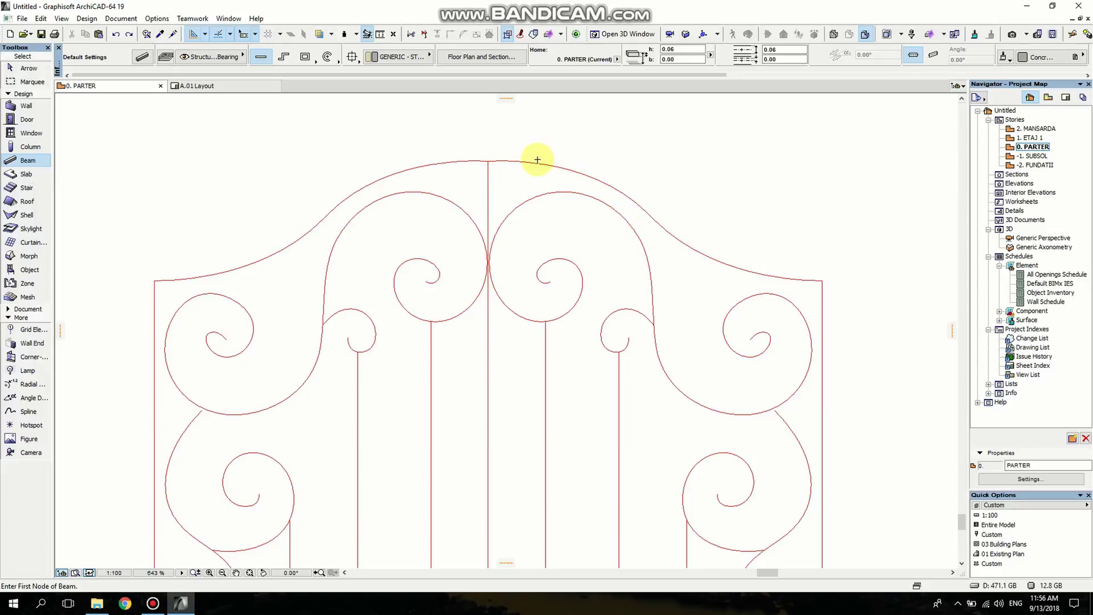
{"action": "left_click", "coordinate": [535, 162]}
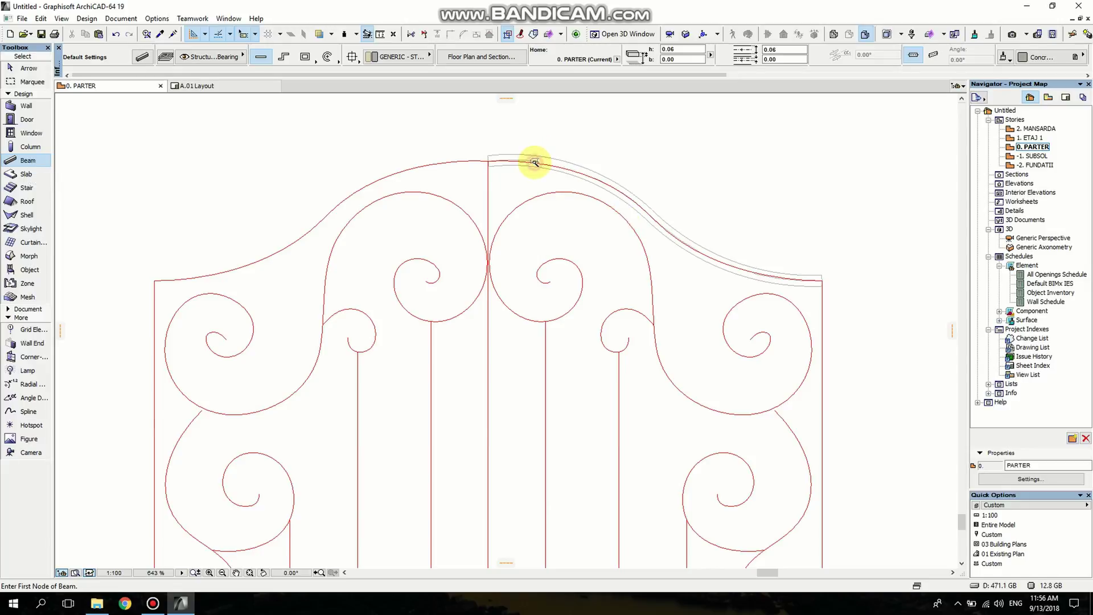
{"action": "left_click", "coordinate": [430, 166]}
{"action": "scroll", "coordinate": [437, 180], "scroll_direction": "down", "scroll_amount": 3}
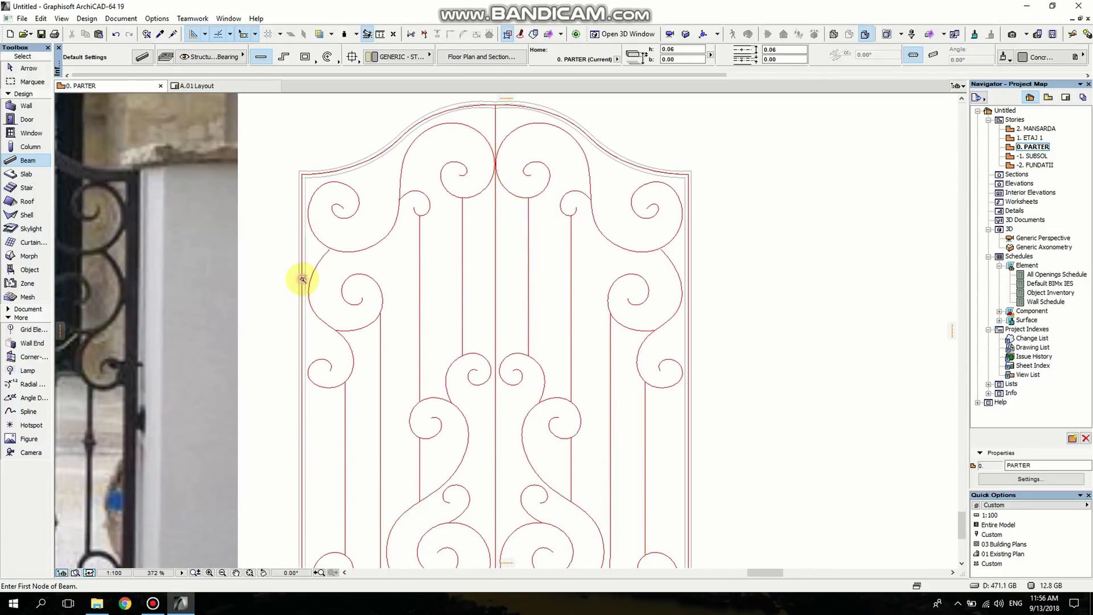
{"action": "middle_click_drag", "start_coordinate": [679, 445], "coordinate": [635, 324]}
{"action": "middle_click_drag", "start_coordinate": [644, 253], "coordinate": [654, 353]}
{"action": "scroll", "coordinate": [557, 243], "scroll_direction": "down", "scroll_amount": 2}
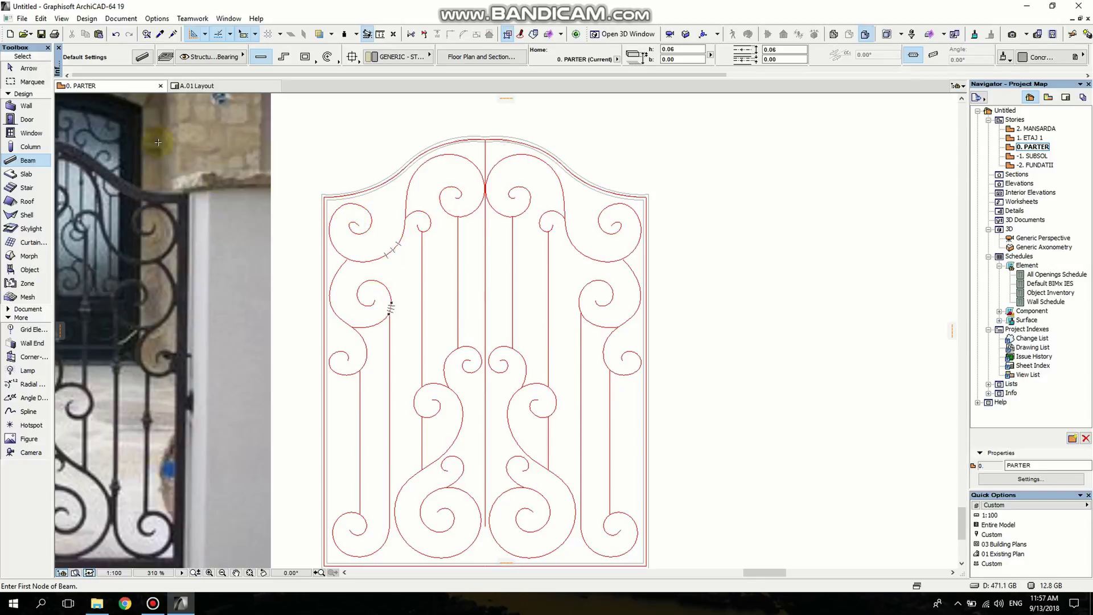
{"action": "scroll", "coordinate": [392, 224], "scroll_direction": "up", "scroll_amount": 4}
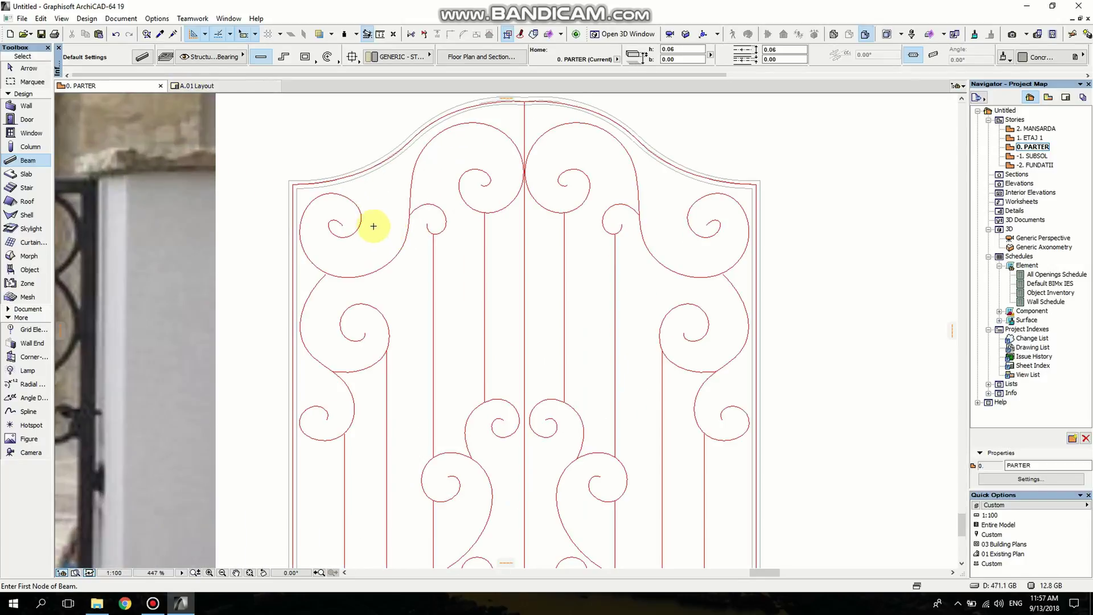
{"action": "scroll", "coordinate": [373, 226], "scroll_direction": "down", "scroll_amount": 4}
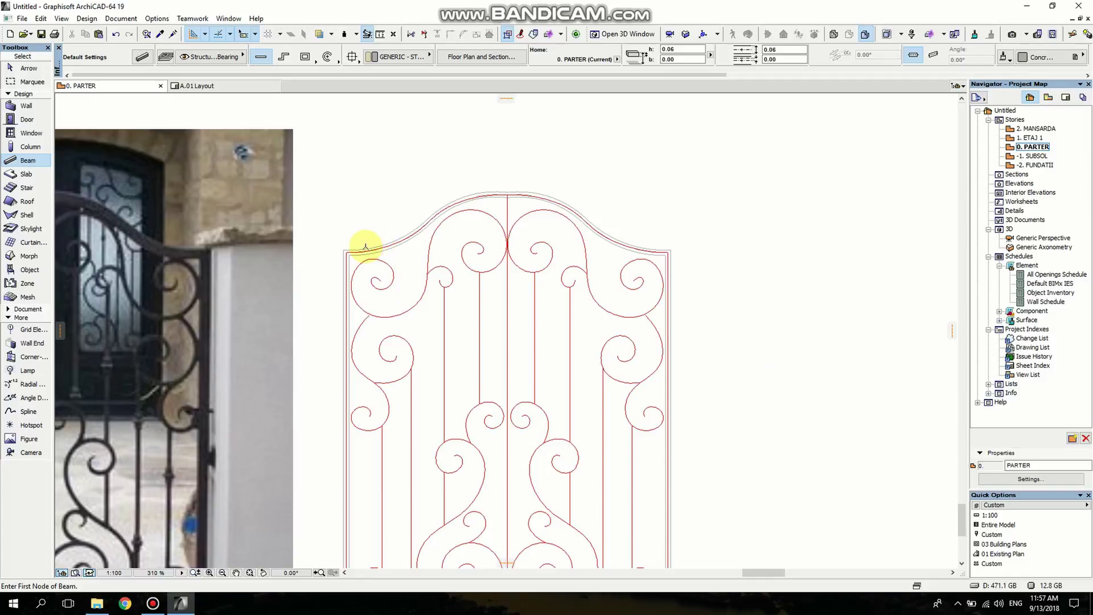
{"action": "key", "text": "Escape"}
{"action": "middle_click_drag", "start_coordinate": [366, 252], "coordinate": [359, 217]}
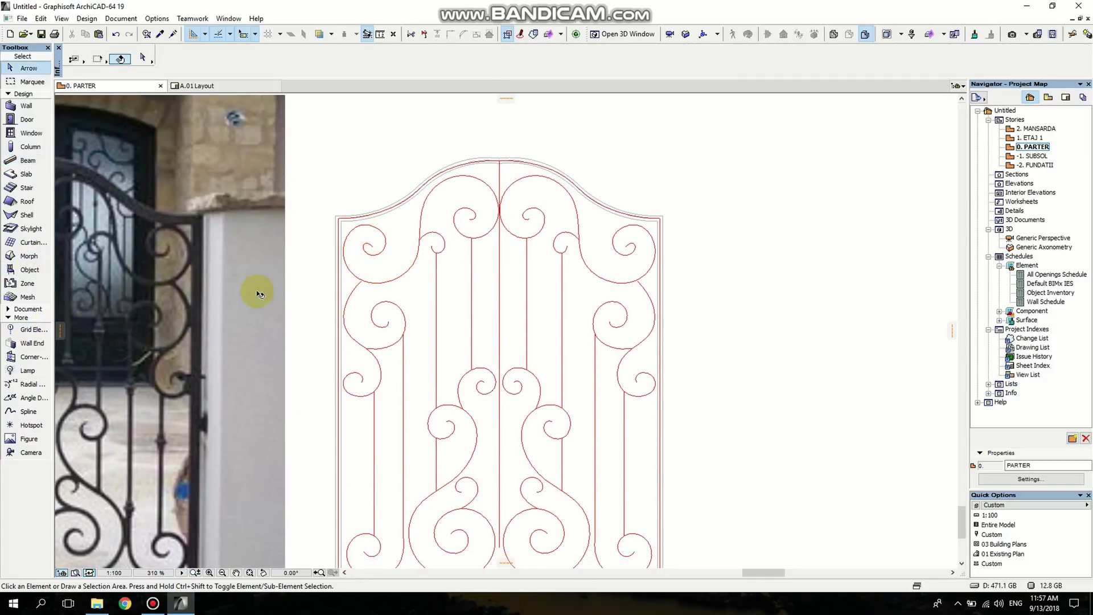
Draw a small circle centred on the outer curve of the small upper scroll in the gate's left half
{"action": "scroll", "coordinate": [378, 234], "scroll_direction": "up", "scroll_amount": 8}
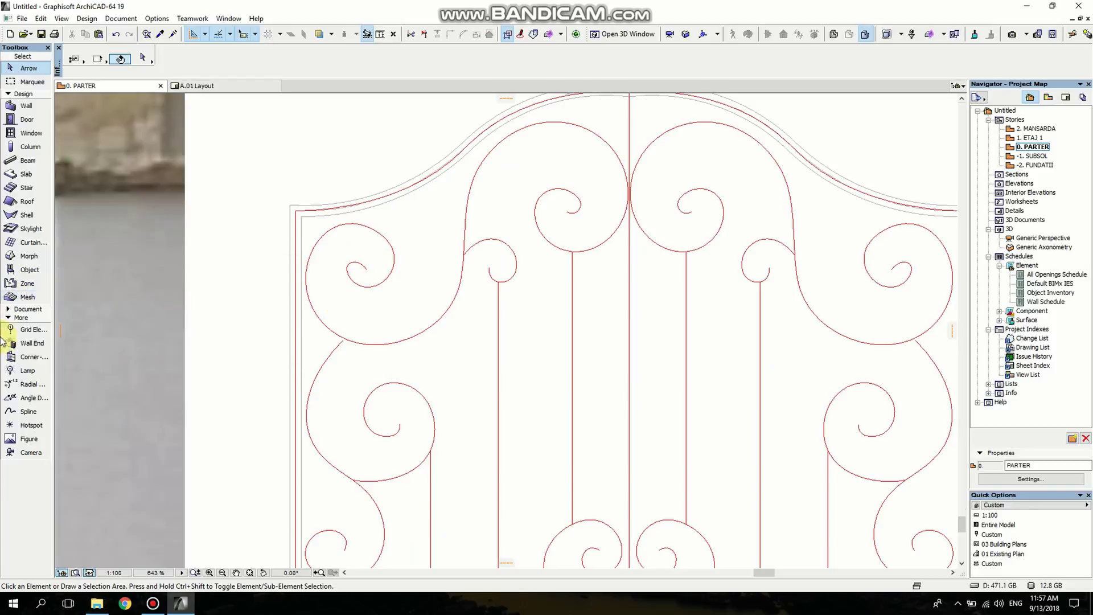
{"action": "left_click", "coordinate": [16, 311]}
{"action": "left_click", "coordinate": [32, 402]}
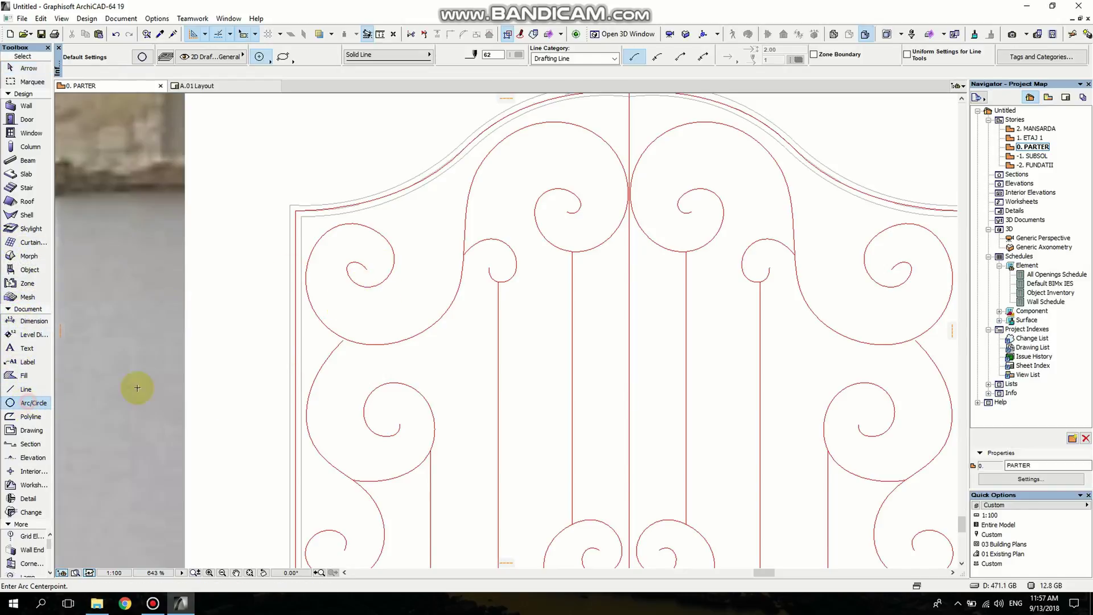
{"action": "scroll", "coordinate": [526, 261], "scroll_direction": "up", "scroll_amount": 4}
{"action": "scroll", "coordinate": [526, 261], "scroll_direction": "up", "scroll_amount": 6}
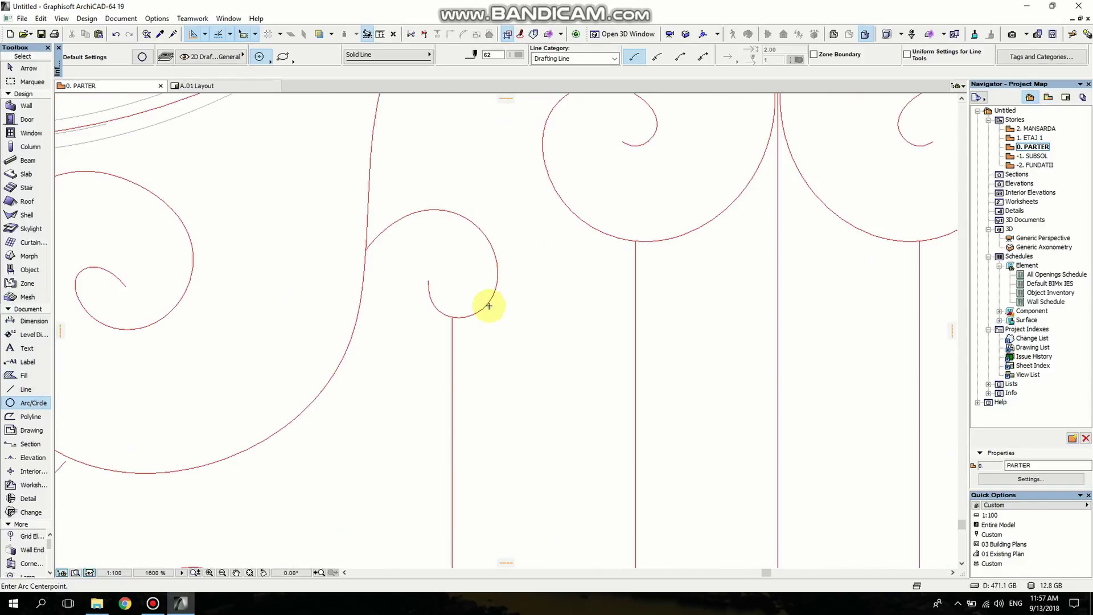
{"action": "left_click", "coordinate": [497, 278]}
{"action": "scroll", "coordinate": [497, 277], "scroll_direction": "up", "scroll_amount": 5}
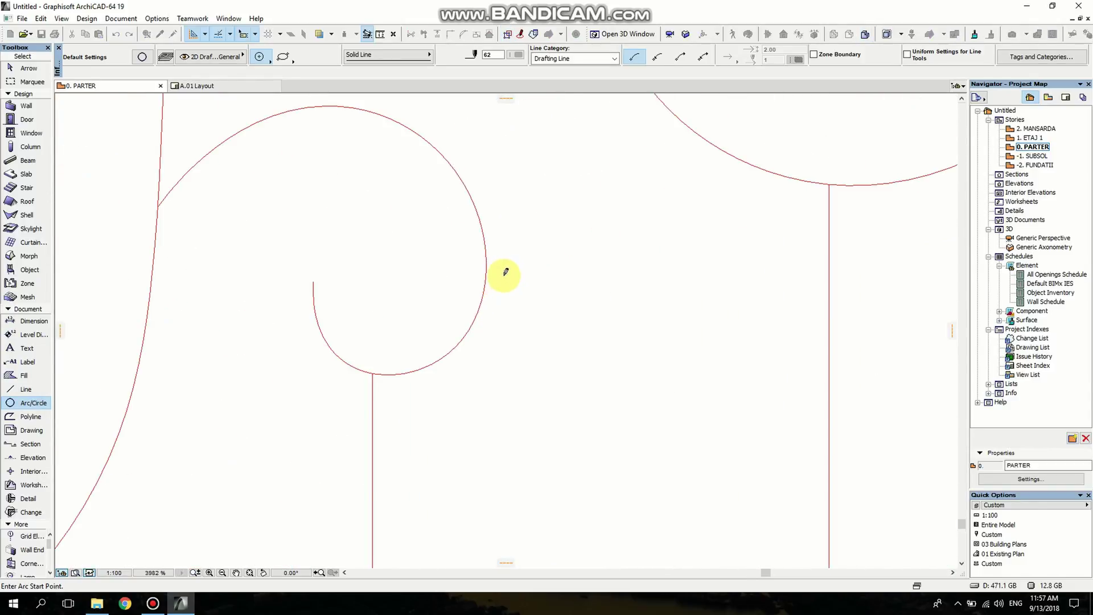
{"action": "left_click", "coordinate": [496, 272]}
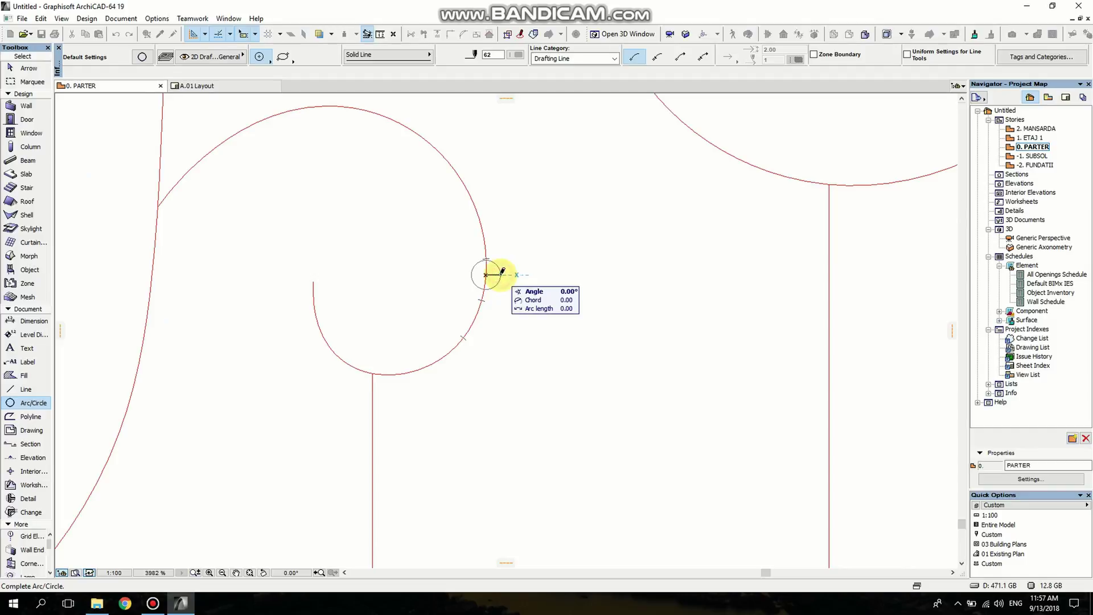
{"action": "left_click", "coordinate": [502, 273]}
Move the small circle clear of the scroll curve and copy it to the clipboard
{"action": "scroll", "coordinate": [470, 313], "scroll_direction": "down", "scroll_amount": 5}
{"action": "scroll", "coordinate": [474, 343], "scroll_direction": "up", "scroll_amount": 4}
{"action": "scroll", "coordinate": [446, 361], "scroll_direction": "up", "scroll_amount": 6}
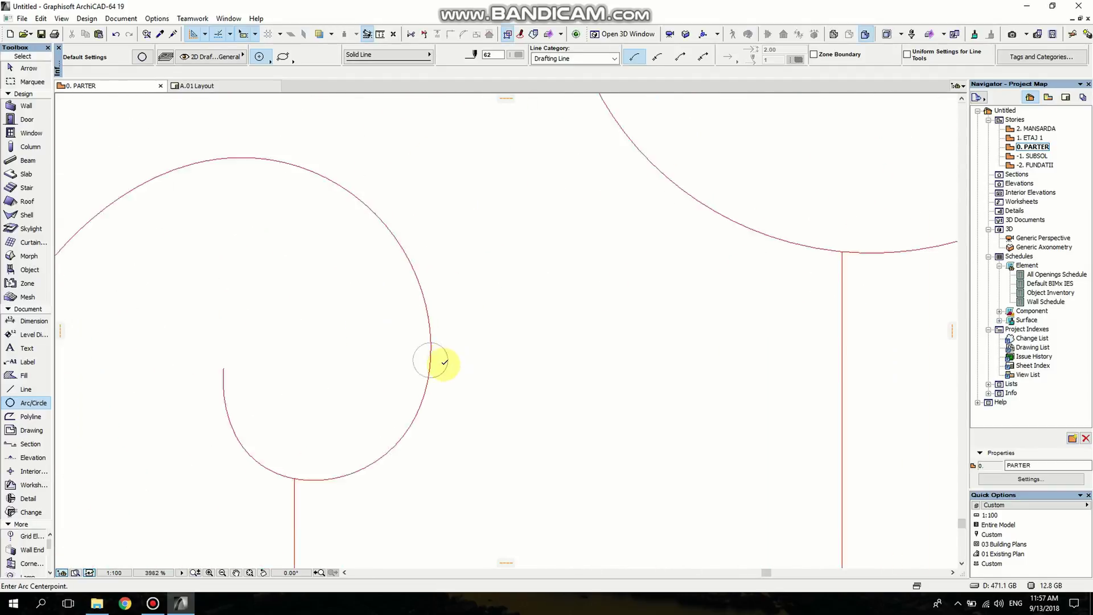
{"action": "left_click", "coordinate": [444, 334], "text": "shift"}
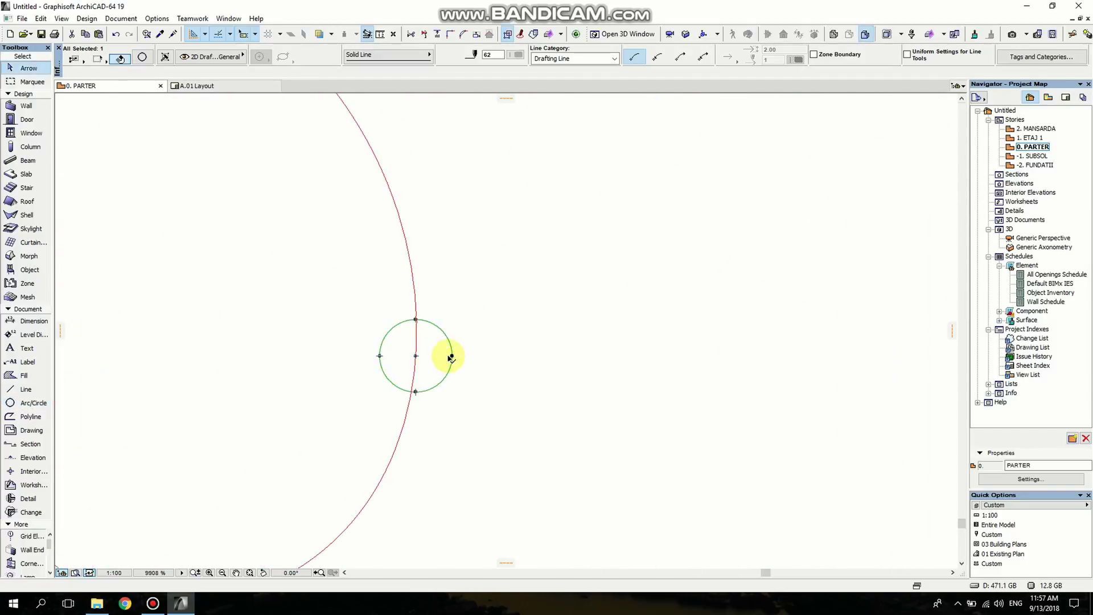
{"action": "scroll", "coordinate": [456, 336], "scroll_direction": "down", "scroll_amount": 6}
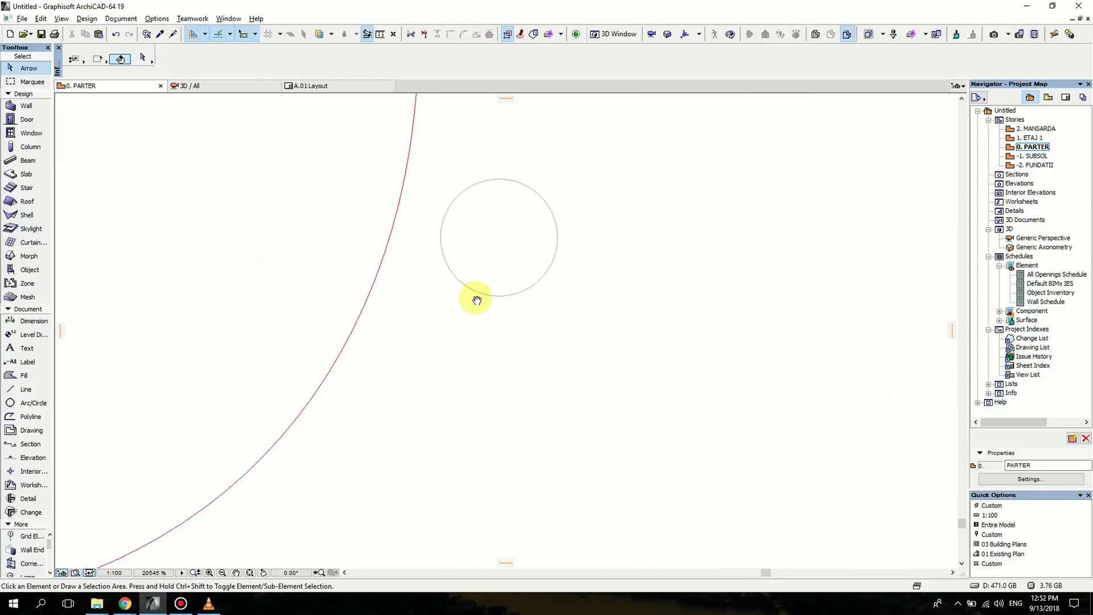
{"action": "middle_click_drag", "start_coordinate": [477, 300], "coordinate": [489, 320]}
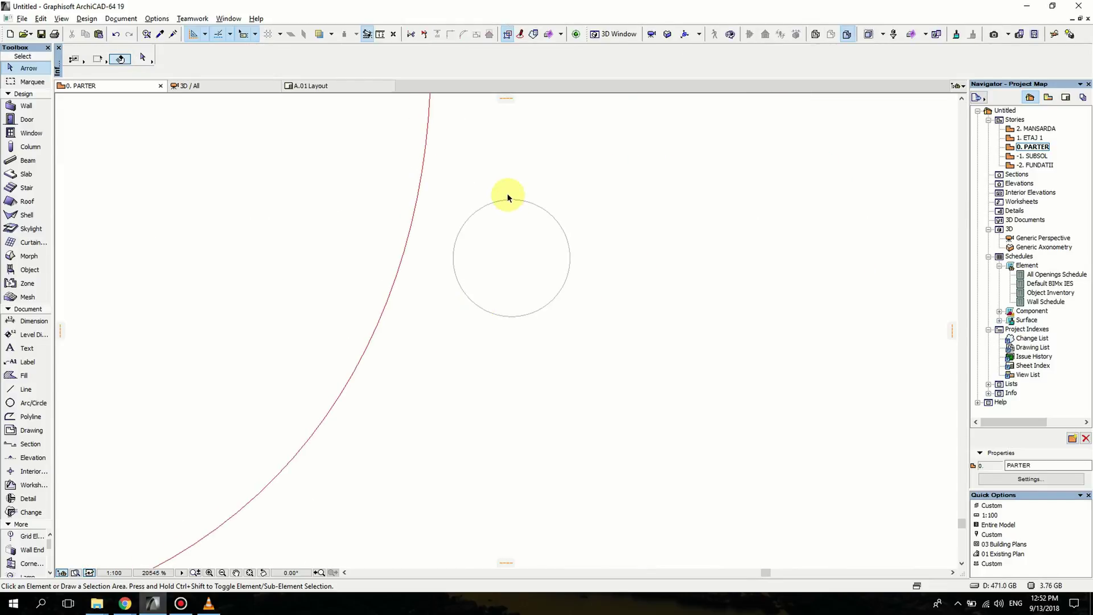
{"action": "left_click", "coordinate": [511, 200]}
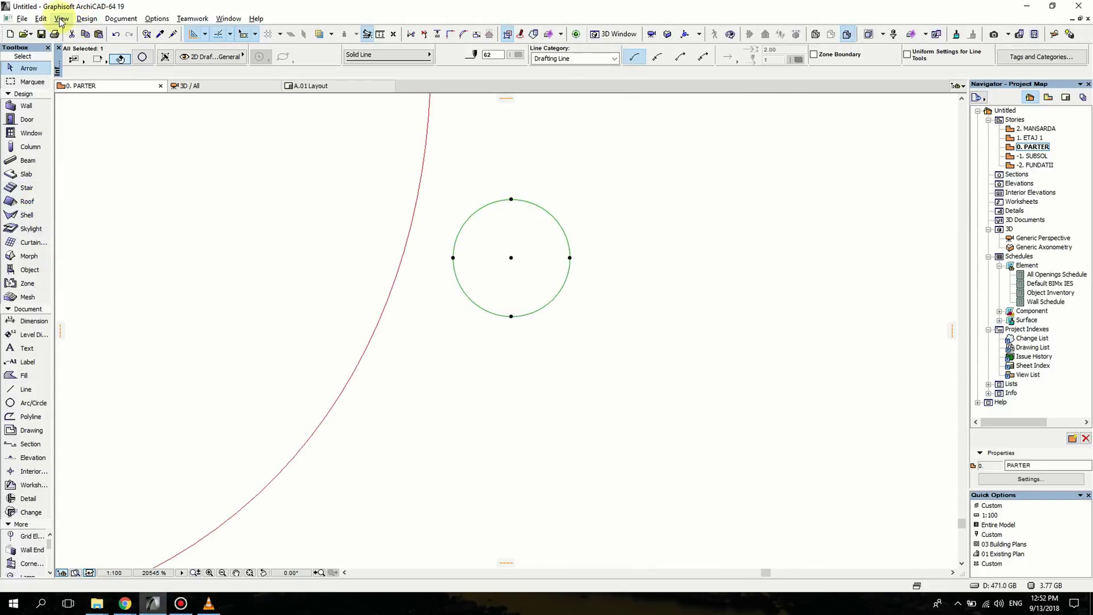
{"action": "left_click", "coordinate": [45, 18]}
{"action": "left_click", "coordinate": [56, 93]}
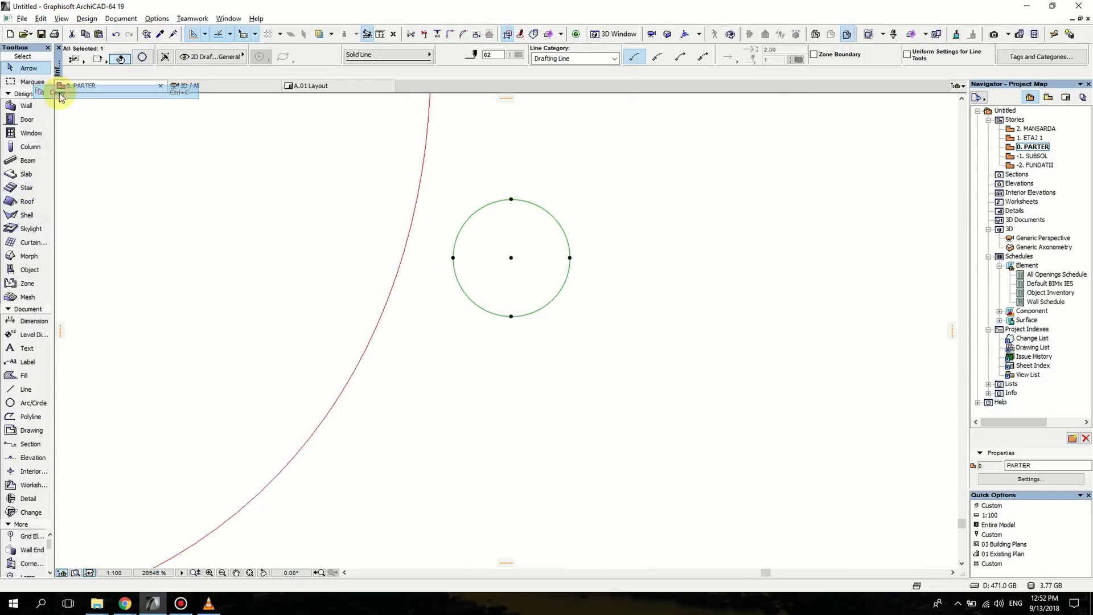
Create a new complex profile named "rounded beam" in the Profile Manager
{"action": "left_click", "coordinate": [85, 19]}
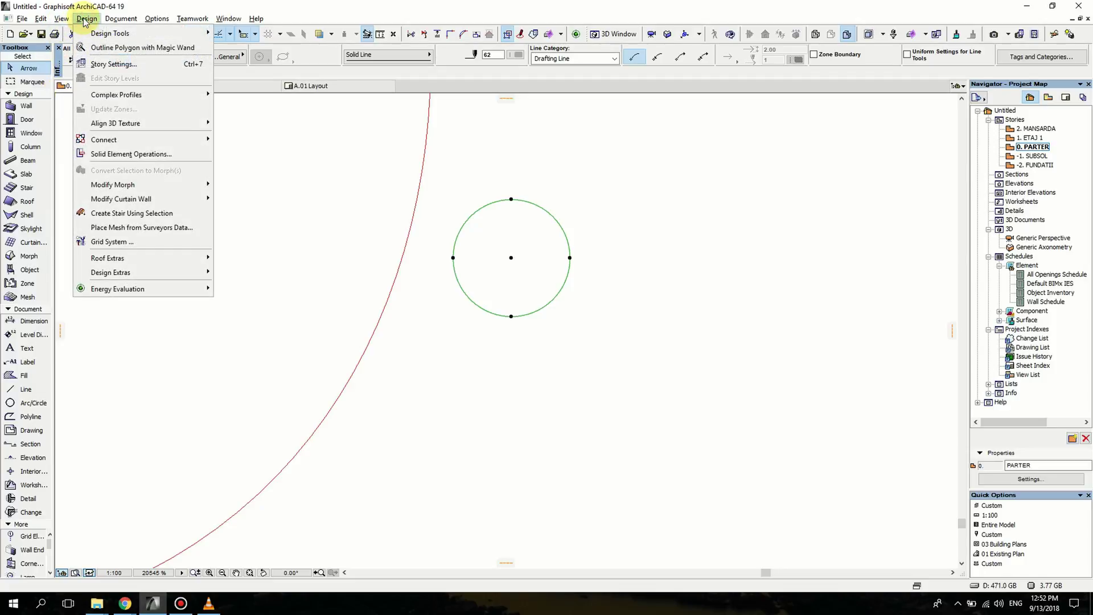
{"action": "mouse_move", "coordinate": [141, 94]}
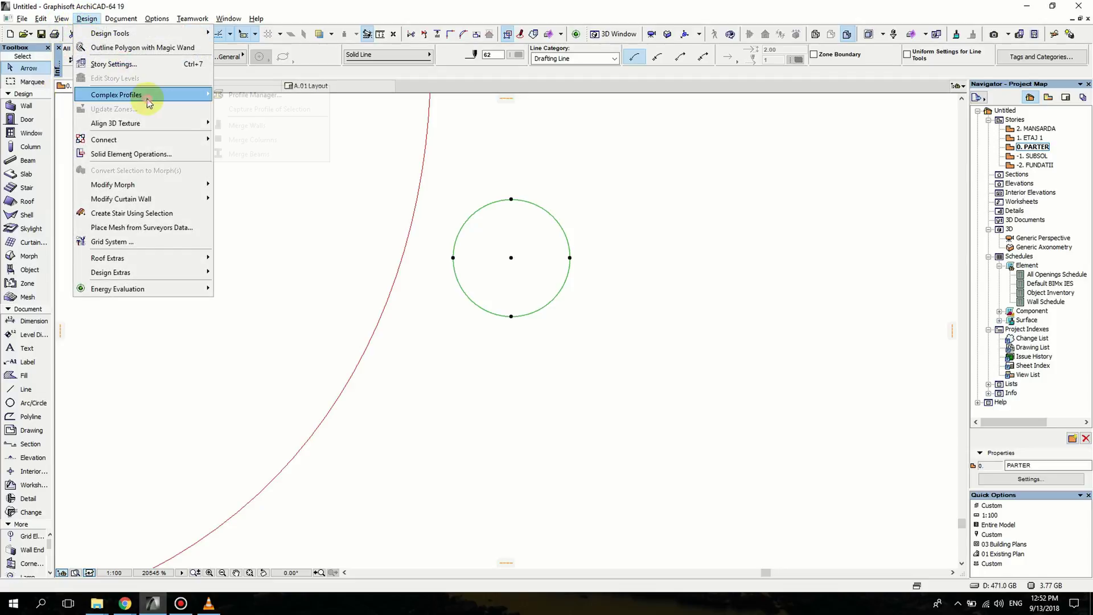
{"action": "left_click", "coordinate": [254, 95]}
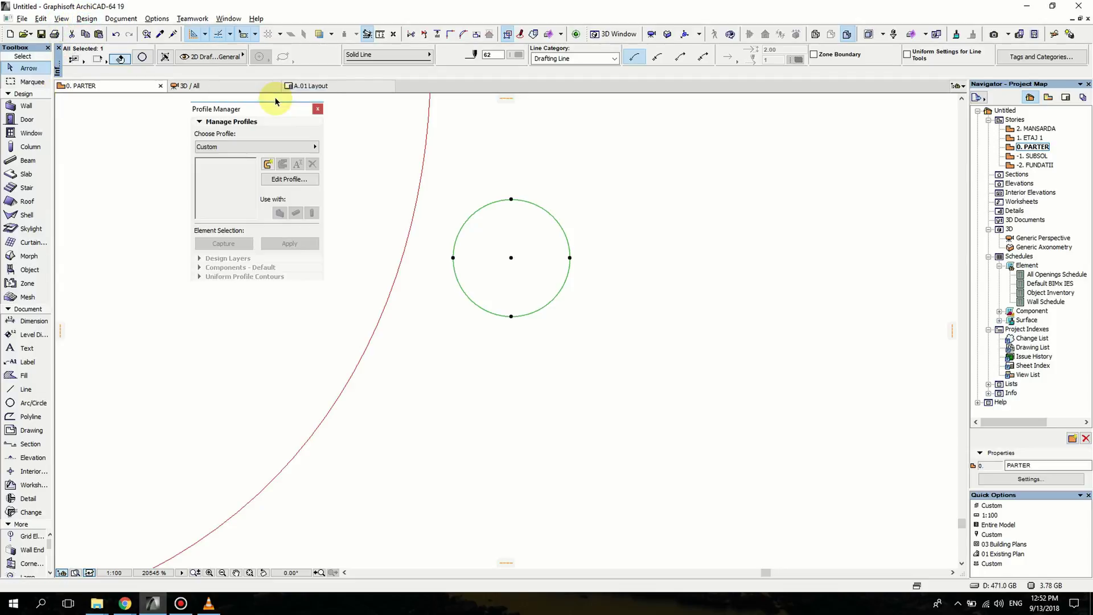
{"action": "left_click", "coordinate": [268, 165]}
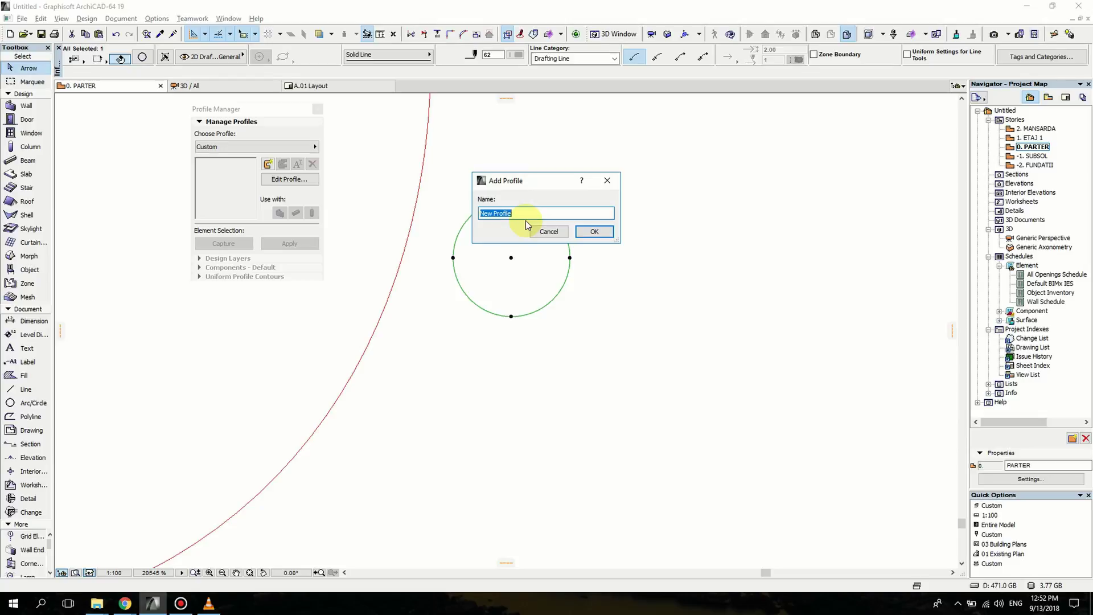
{"action": "type", "text": "rounded beam"}
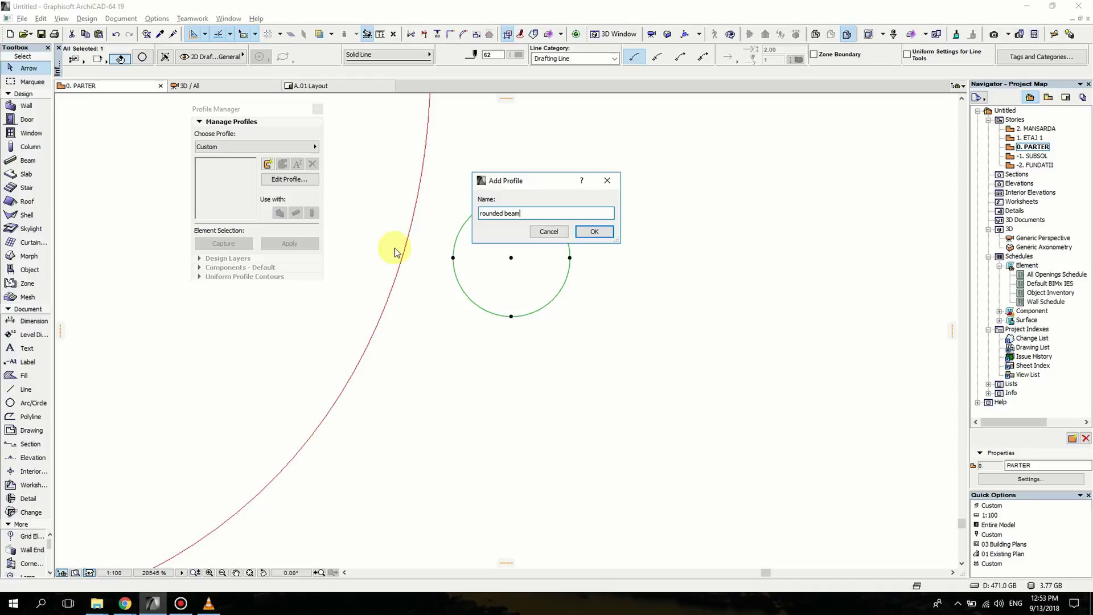
{"action": "left_click", "coordinate": [593, 232]}
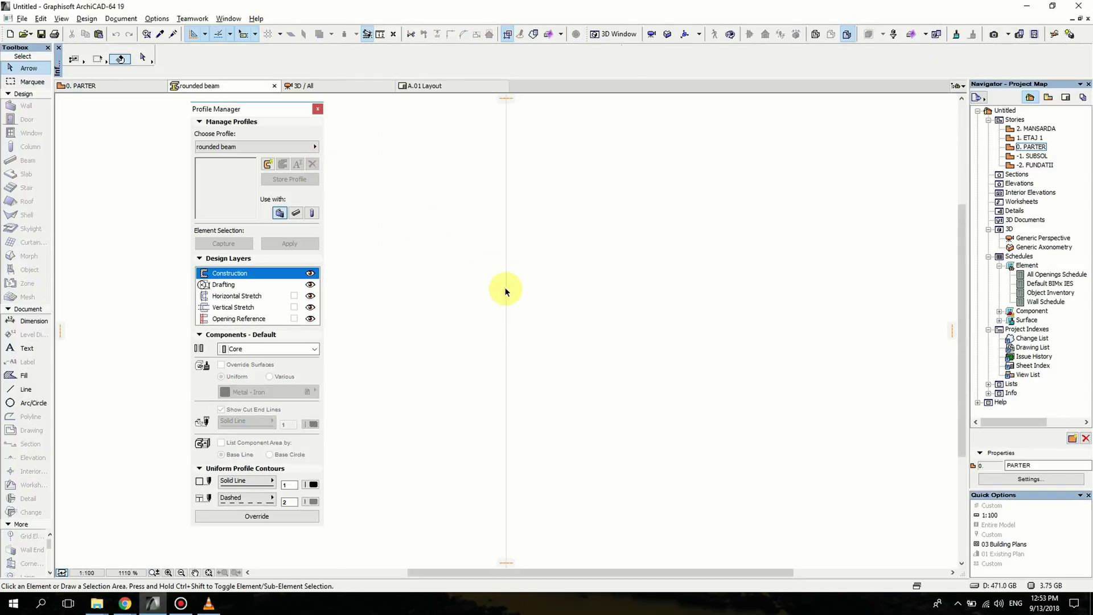
Paste the copied circle into the profile editor at the center of the current view, keeping the current view
{"action": "right_click", "coordinate": [474, 250]}
{"action": "left_click", "coordinate": [500, 259]}
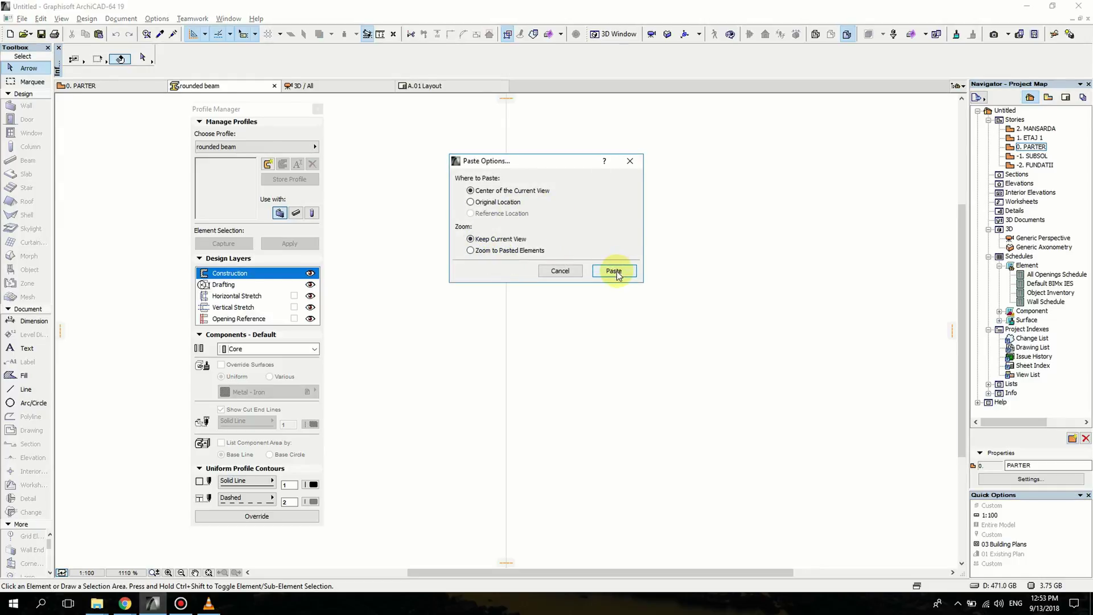
{"action": "left_click", "coordinate": [615, 271]}
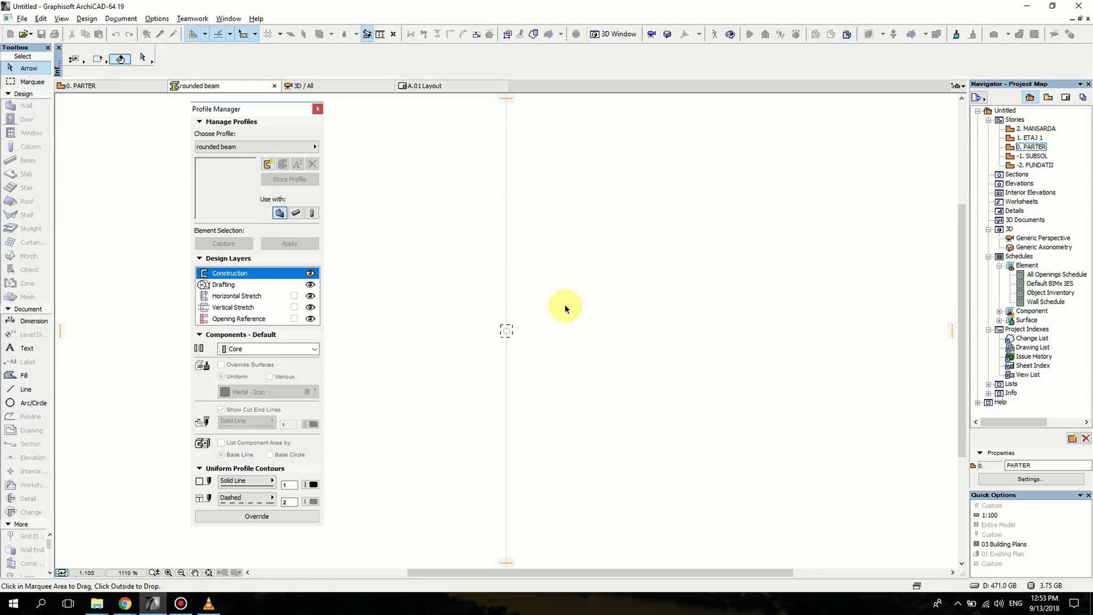
{"action": "left_click", "coordinate": [705, 218]}
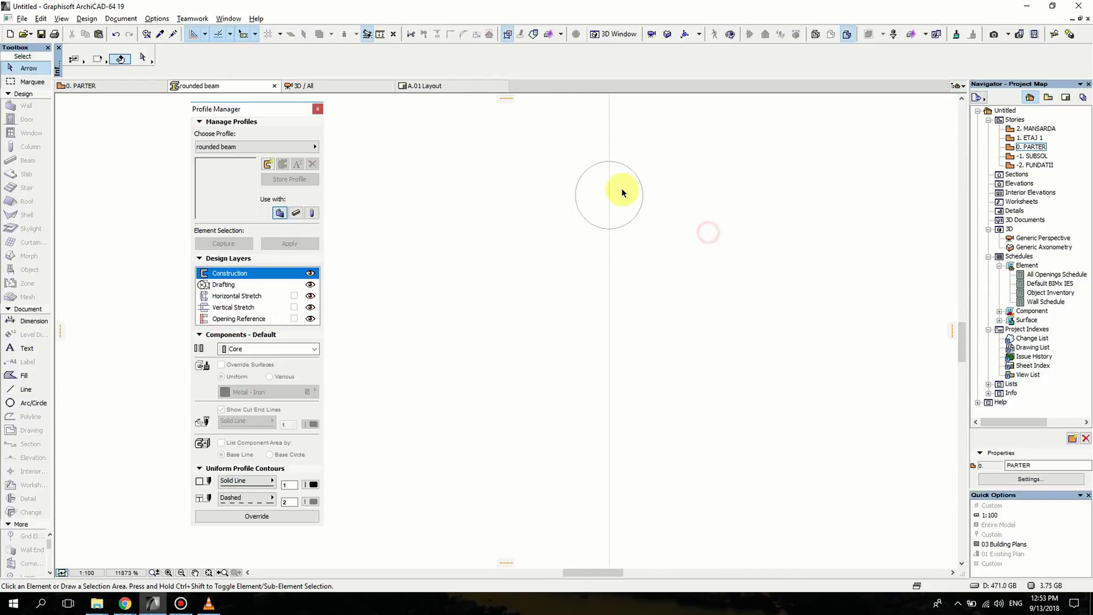
Move the pasted circle by its centre onto the profile's origin and deselect it
{"action": "left_click", "coordinate": [628, 171]}
{"action": "scroll", "coordinate": [608, 202], "scroll_direction": "up", "scroll_amount": 3}
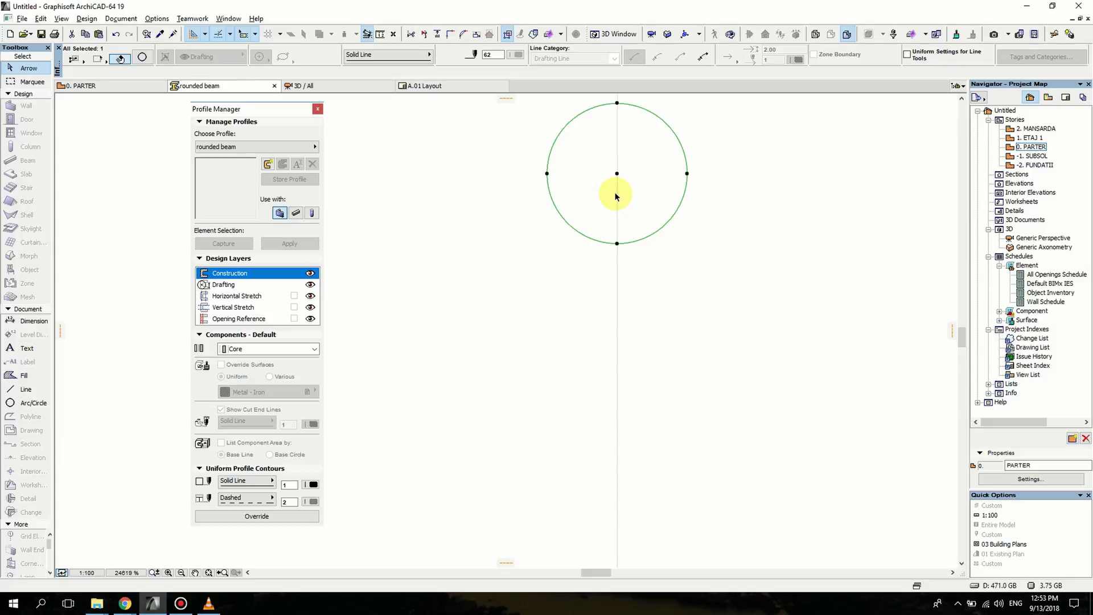
{"action": "key", "text": "ctrl+d"}
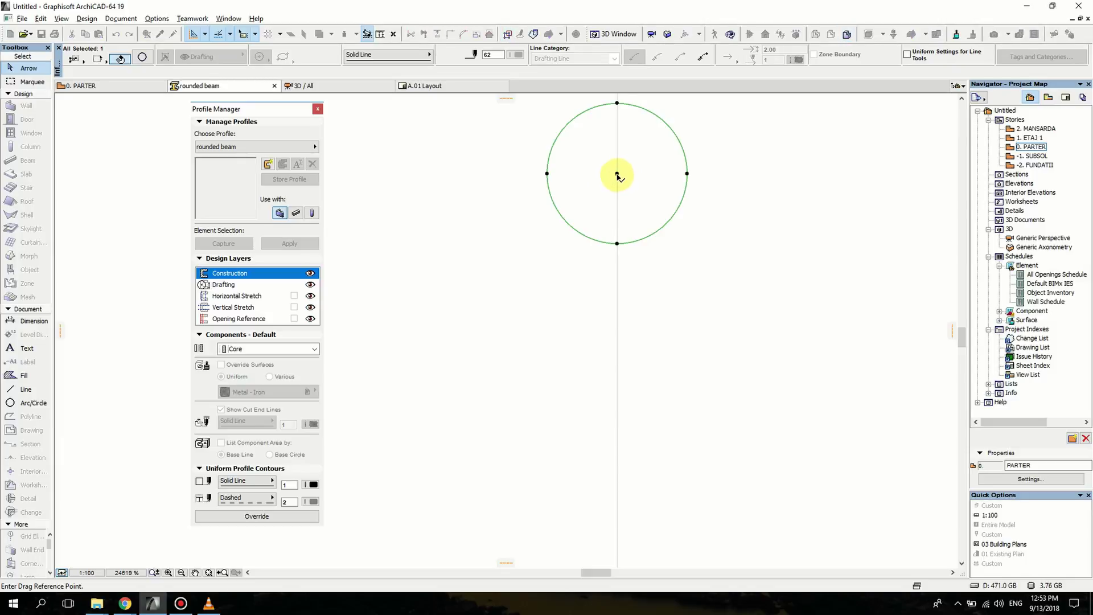
{"action": "left_click", "coordinate": [618, 175]}
{"action": "scroll", "coordinate": [629, 254], "scroll_direction": "down", "scroll_amount": 10}
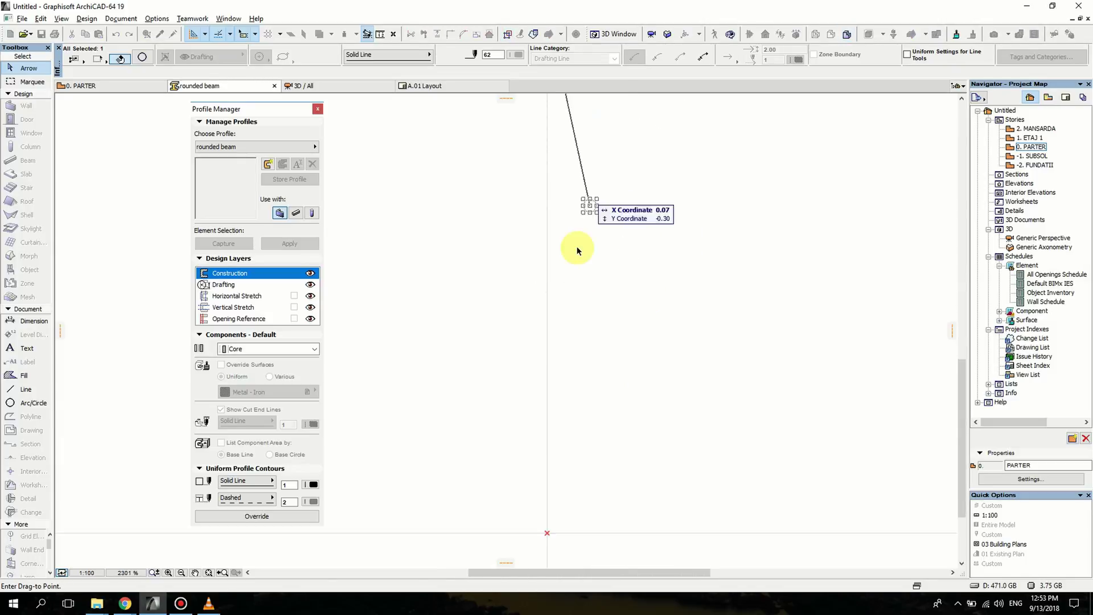
{"action": "scroll", "coordinate": [527, 263], "scroll_direction": "up", "scroll_amount": 5}
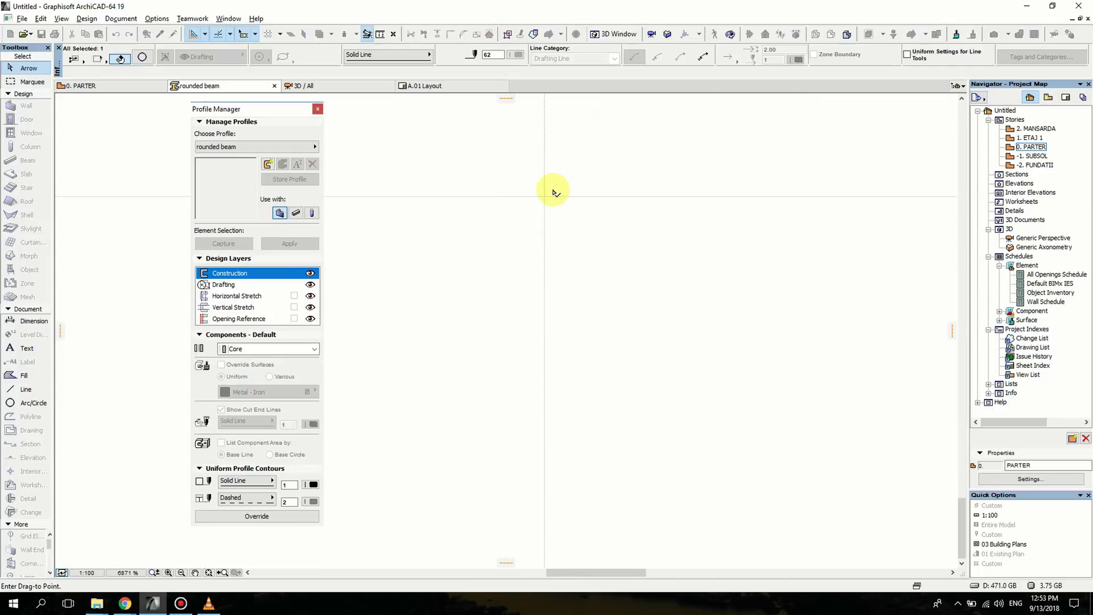
{"action": "scroll", "coordinate": [549, 205], "scroll_direction": "up", "scroll_amount": 10}
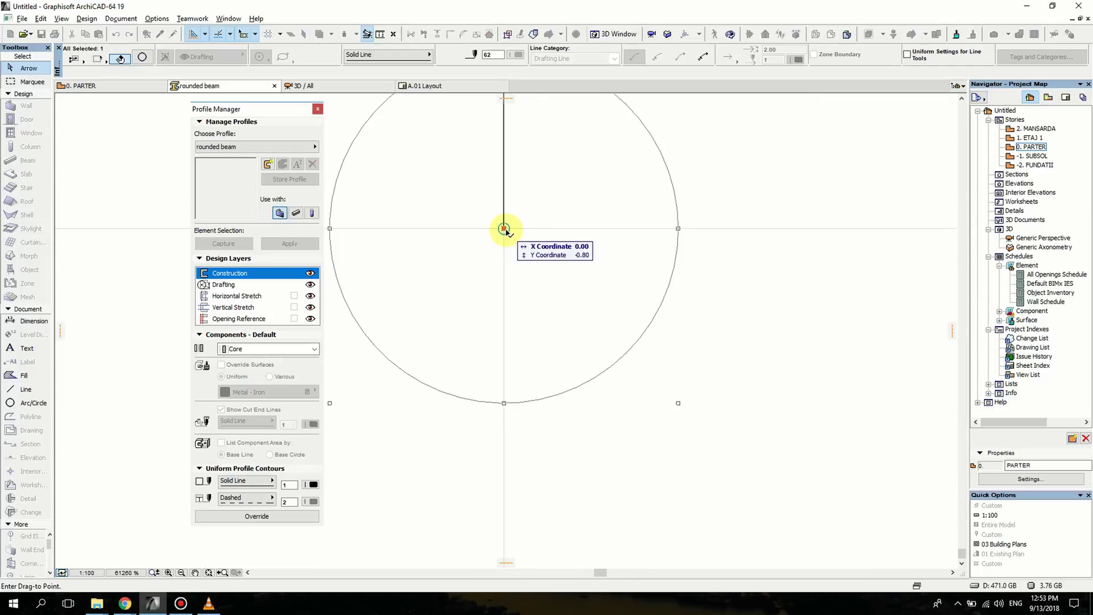
{"action": "scroll", "coordinate": [504, 229], "scroll_direction": "up", "scroll_amount": 5}
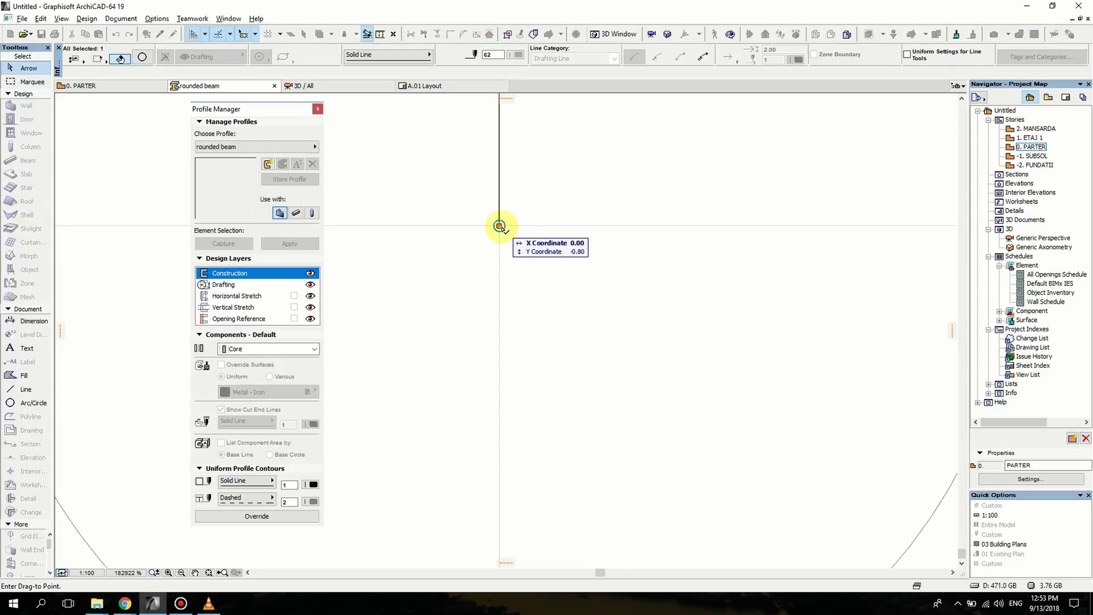
{"action": "scroll", "coordinate": [500, 225], "scroll_direction": "down", "scroll_amount": 13}
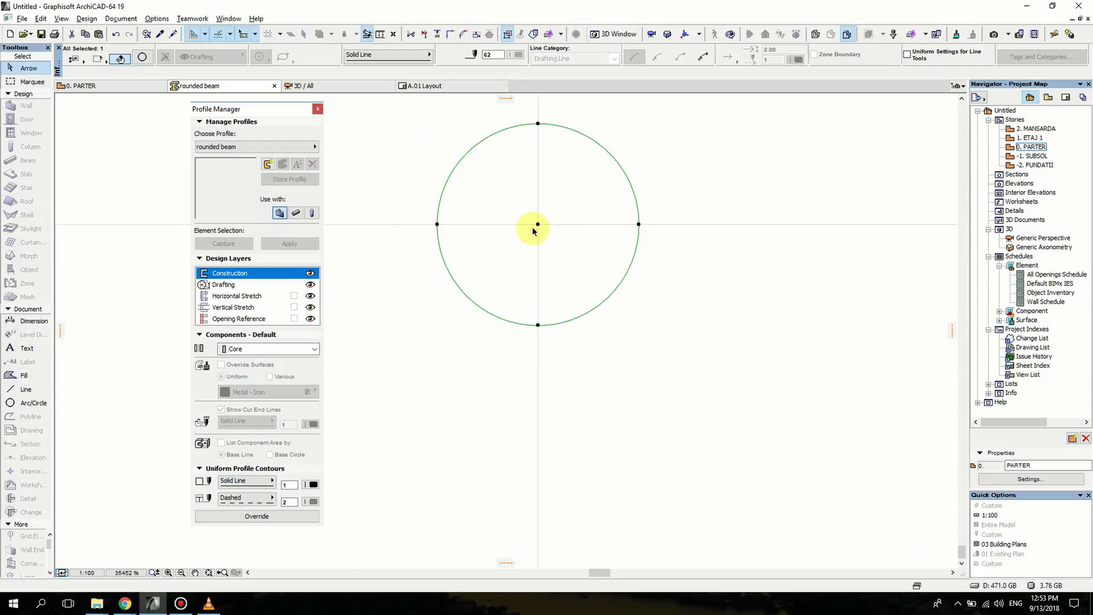
{"action": "left_click", "coordinate": [596, 301]}
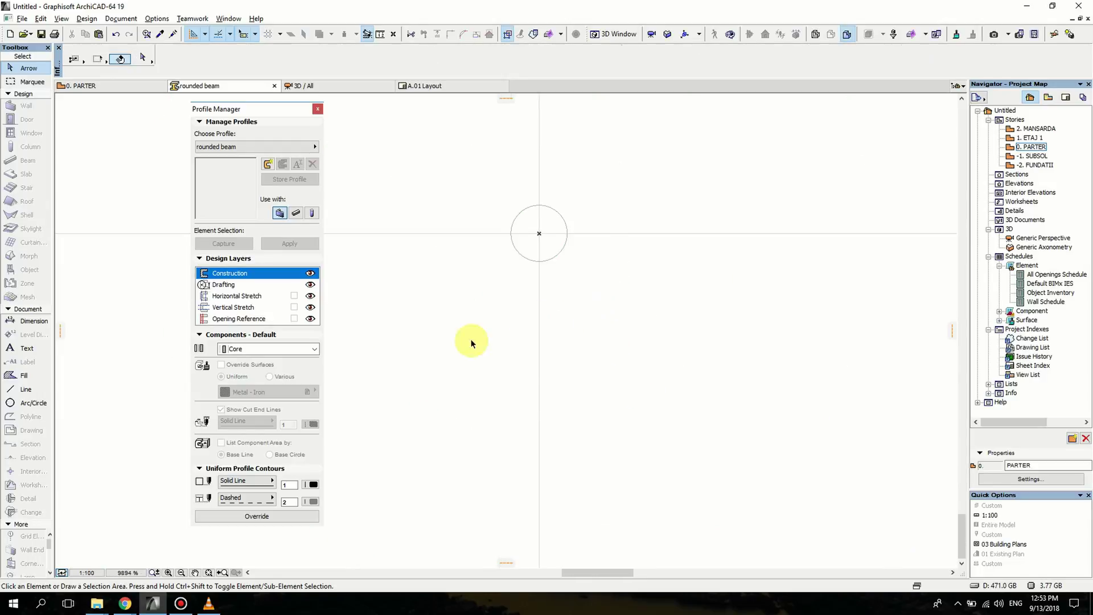
Fill the circle in the rounded beam profile with the Iron building material and select the fill
{"action": "left_click", "coordinate": [23, 375]}
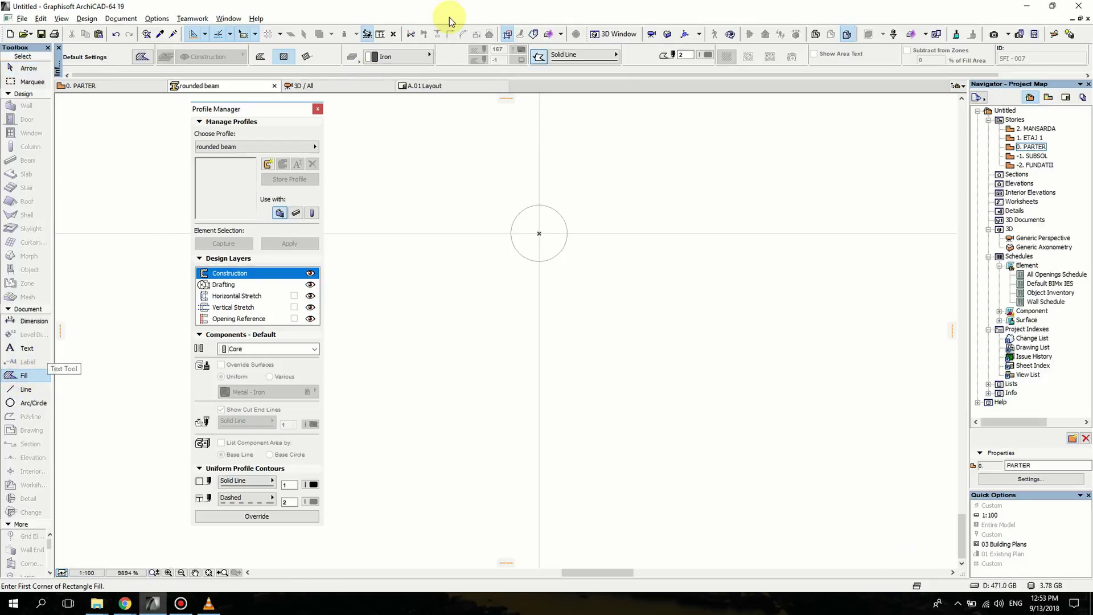
{"action": "left_click", "coordinate": [407, 60]}
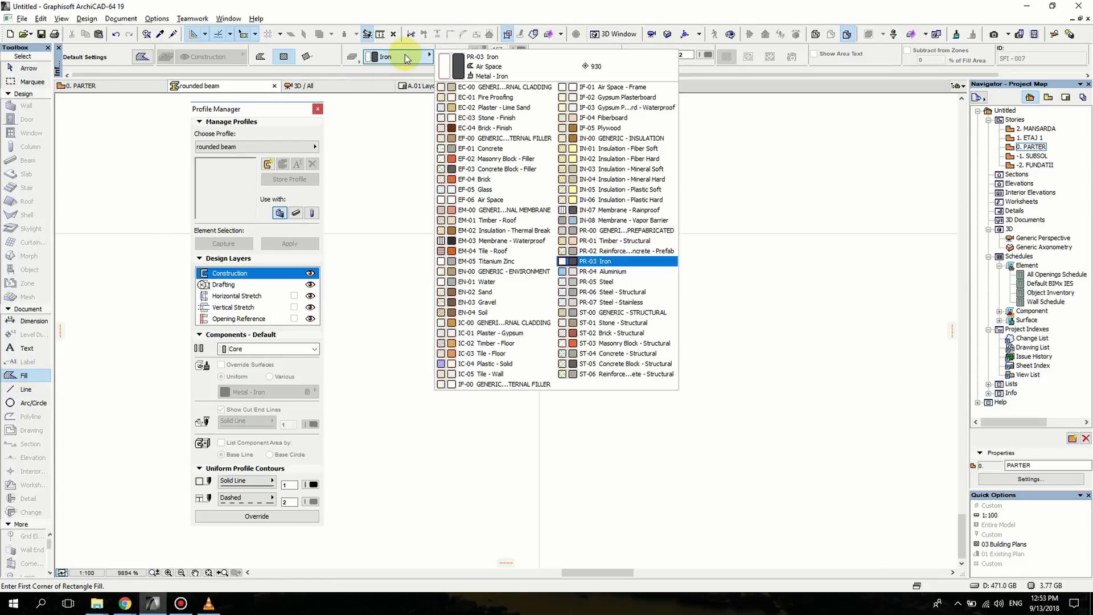
{"action": "left_click", "coordinate": [604, 261]}
{"action": "scroll", "coordinate": [534, 249], "scroll_direction": "up", "scroll_amount": 3}
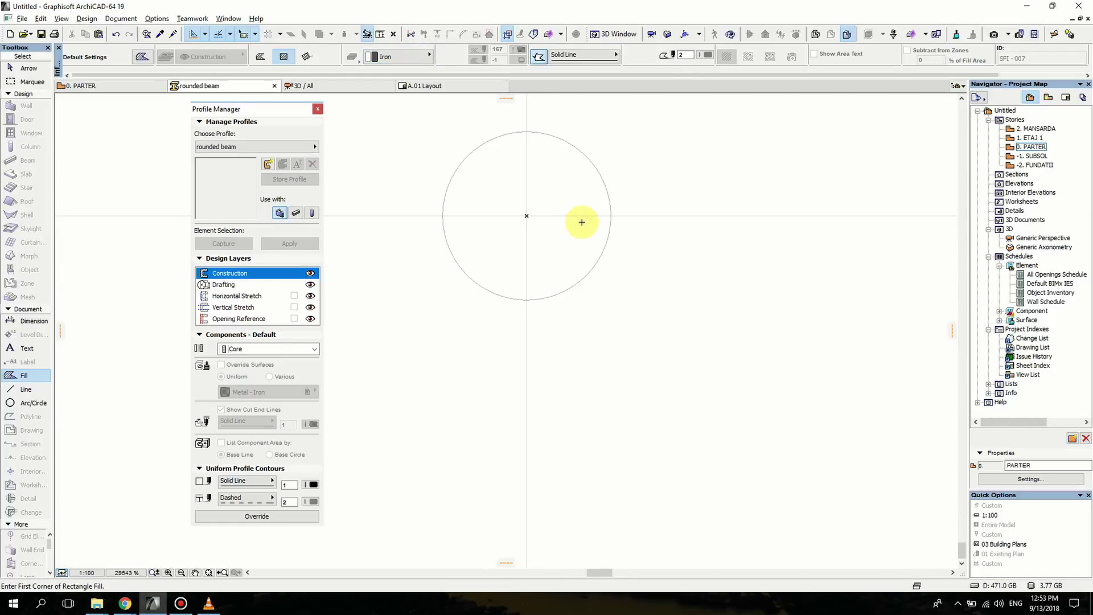
{"action": "key", "text": "space"}
{"action": "left_click", "coordinate": [556, 248]}
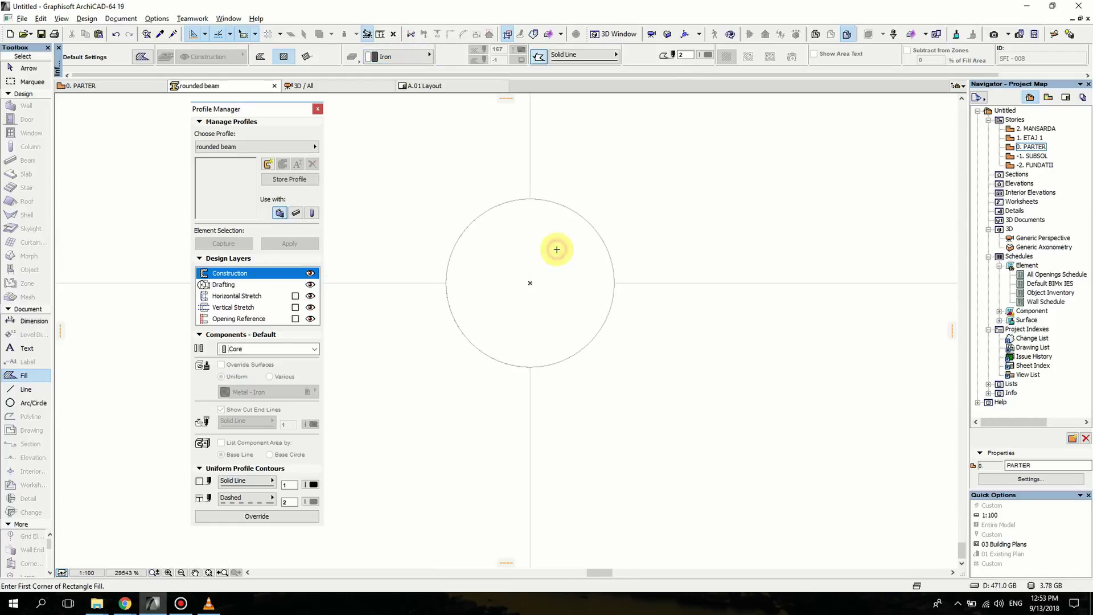
{"action": "left_click", "coordinate": [566, 248], "text": "shift"}
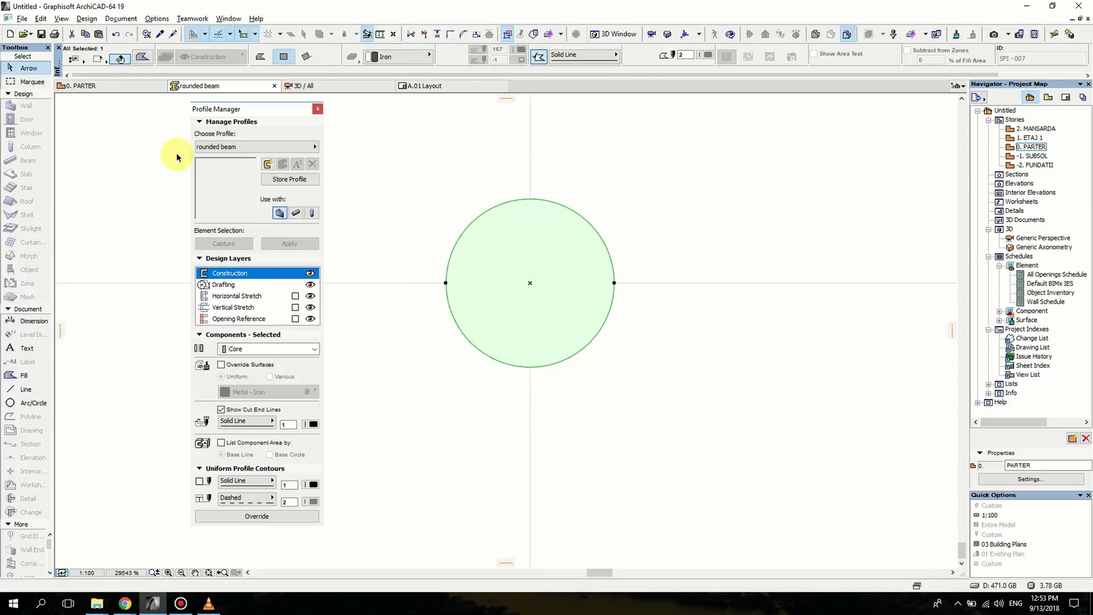
Make the rounded beam profile available for beams with horizontal and vertical stretch, store it and close the Profile Manager
{"action": "left_click", "coordinate": [296, 214]}
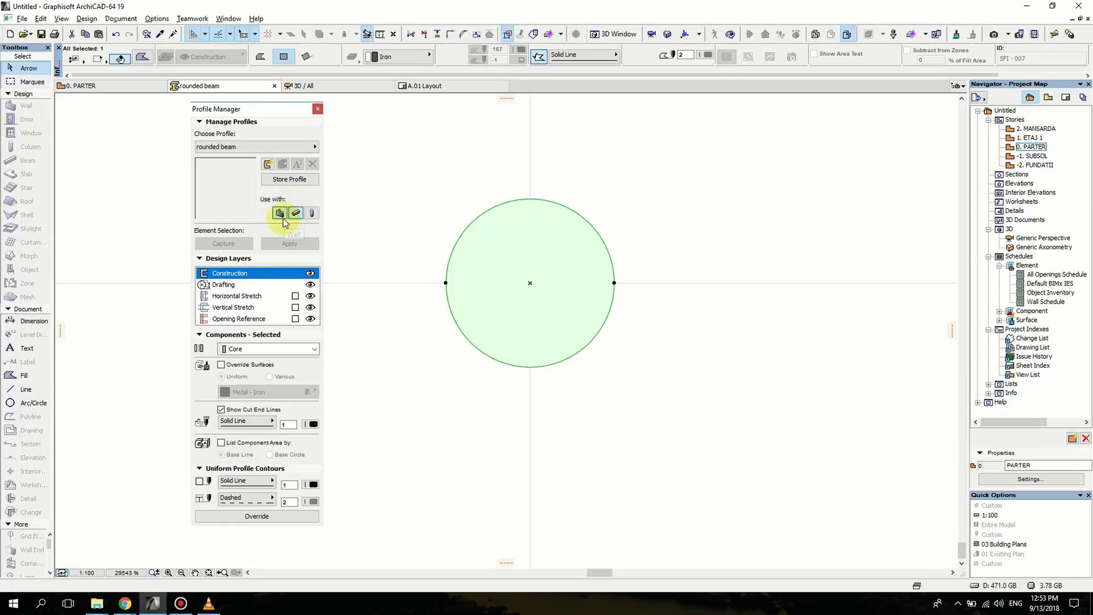
{"action": "left_click", "coordinate": [296, 296]}
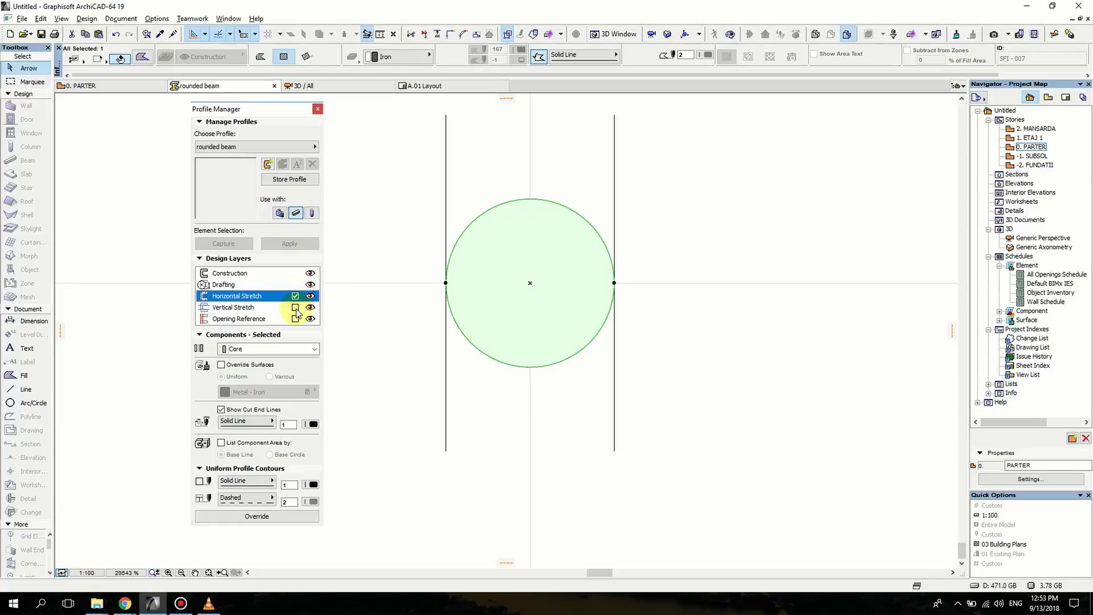
{"action": "left_click", "coordinate": [295, 308]}
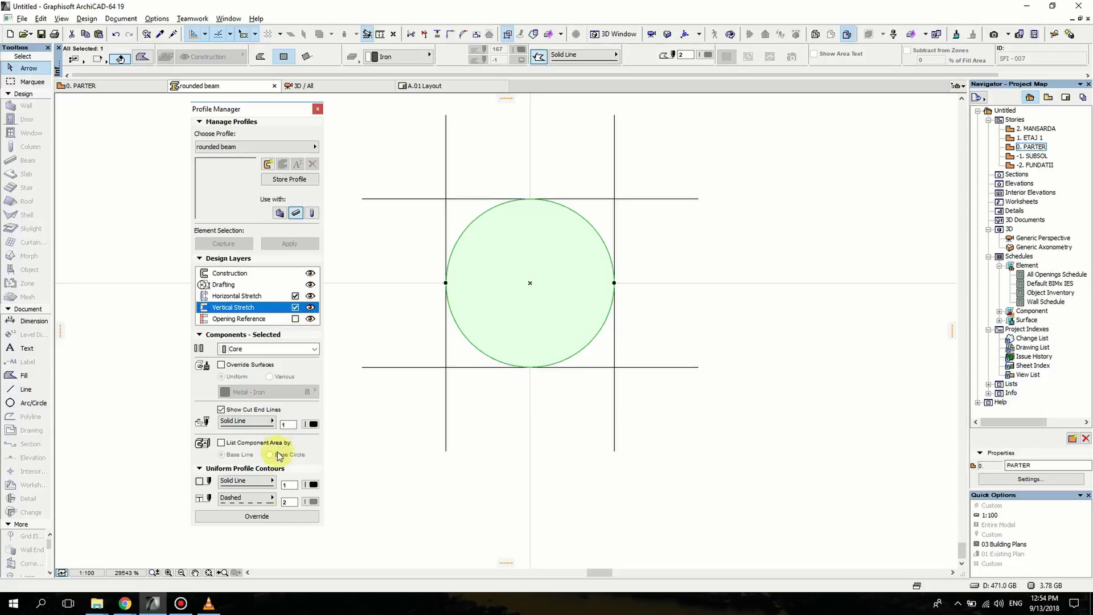
{"action": "left_click", "coordinate": [275, 519]}
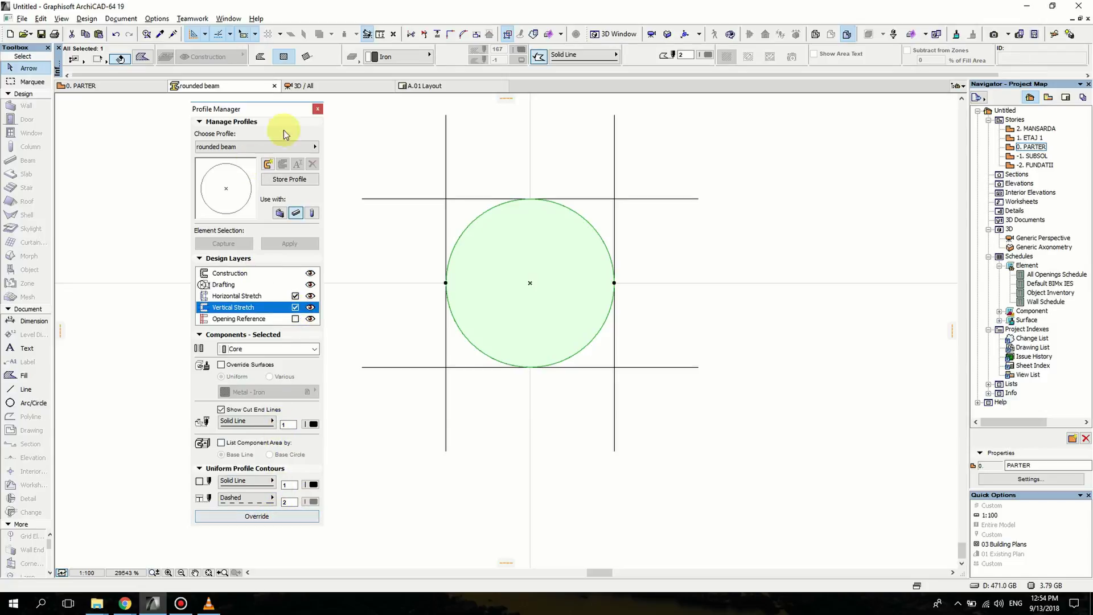
{"action": "left_click", "coordinate": [318, 110]}
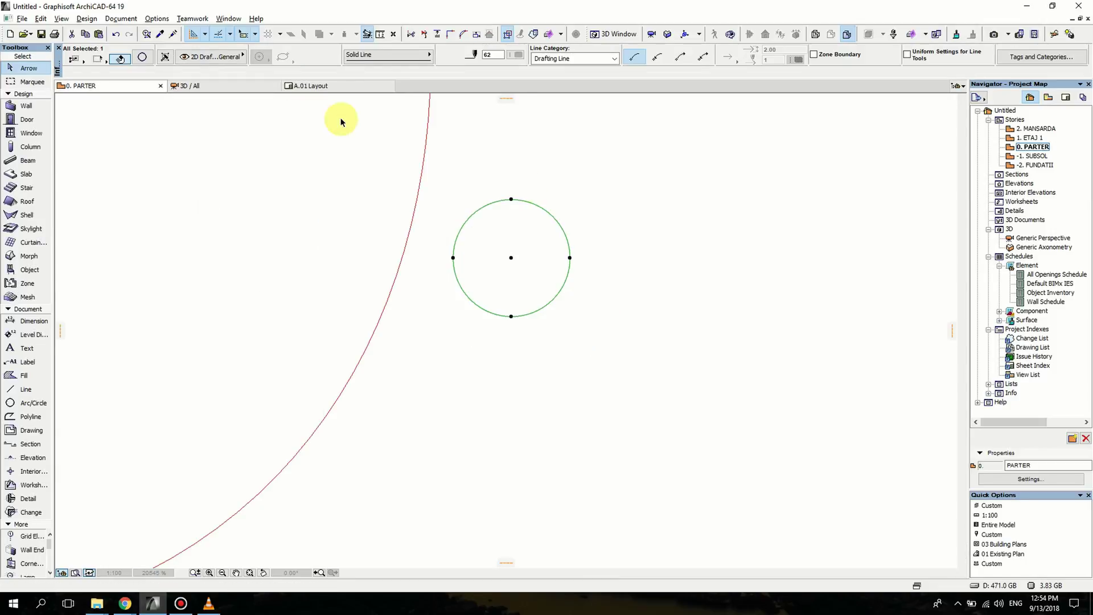
Remove the small circle beside the scroll curve from the 0. PARTER floor plan
{"action": "scroll", "coordinate": [585, 273], "scroll_direction": "down", "scroll_amount": 5}
{"action": "middle_click_drag", "start_coordinate": [620, 256], "coordinate": [532, 317]}
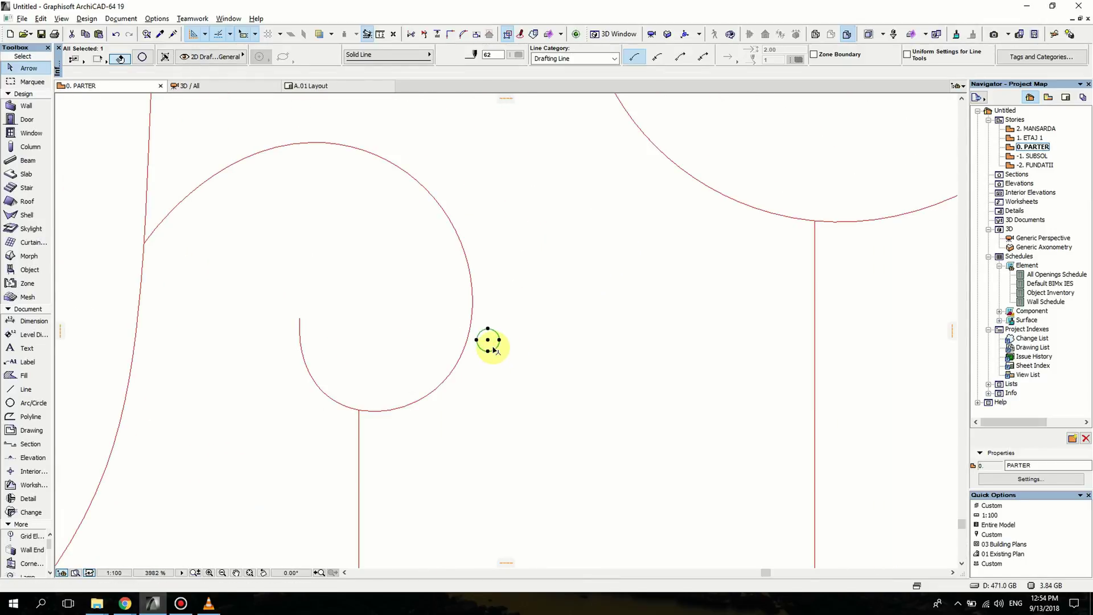
{"action": "key", "text": "Escape"}
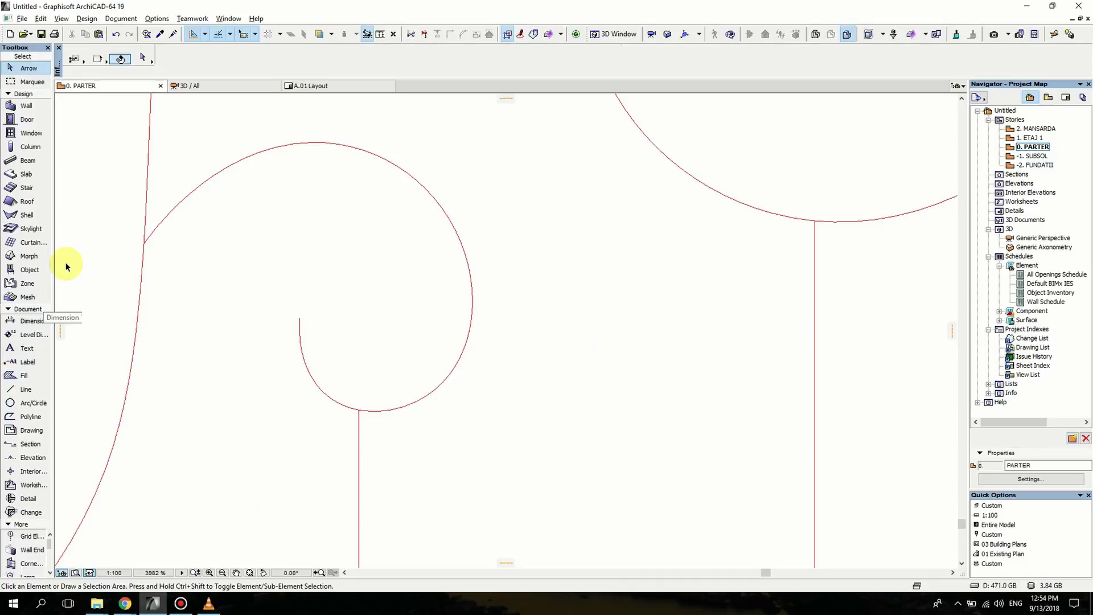
Set the Beam tool's default structure to the complex profile "rounded beam", keeping Metal - Iron as the end surface
{"action": "left_click", "coordinate": [49, 157]}
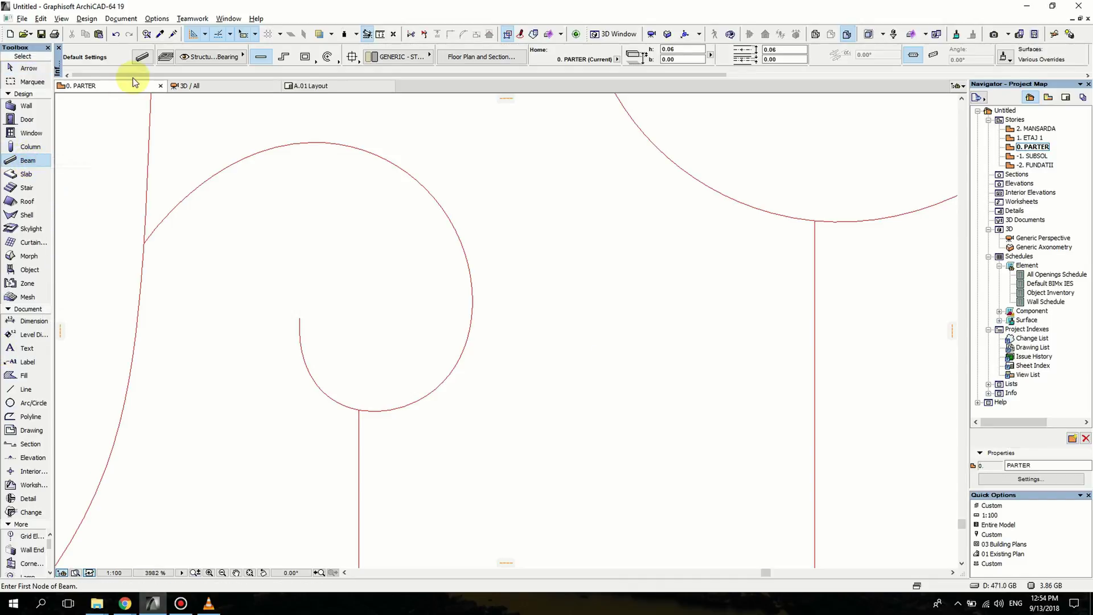
{"action": "left_click", "coordinate": [143, 58]}
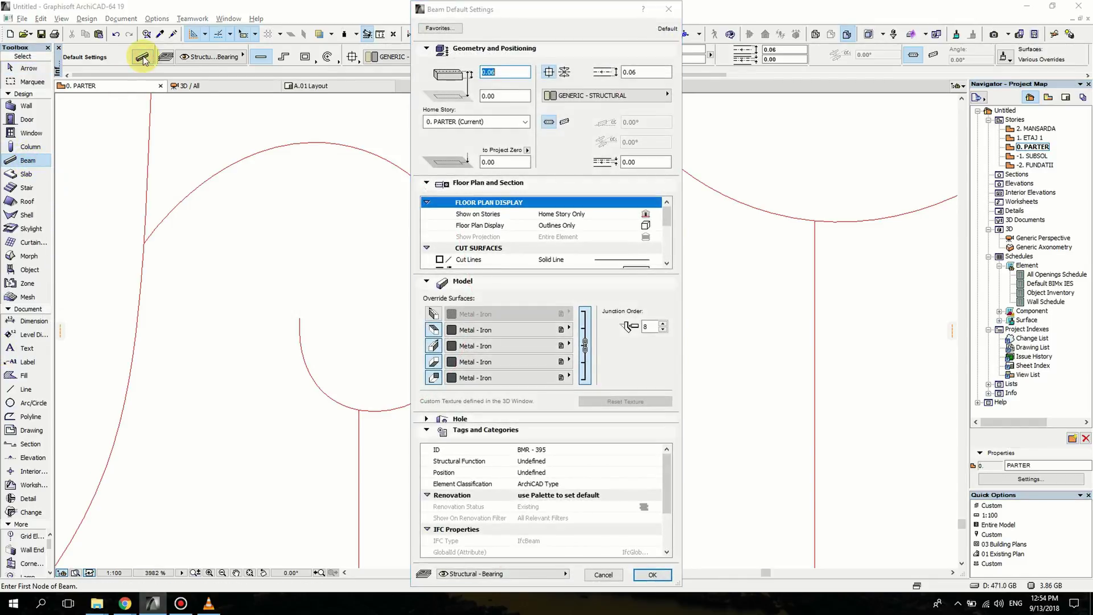
{"action": "left_click", "coordinate": [565, 74]}
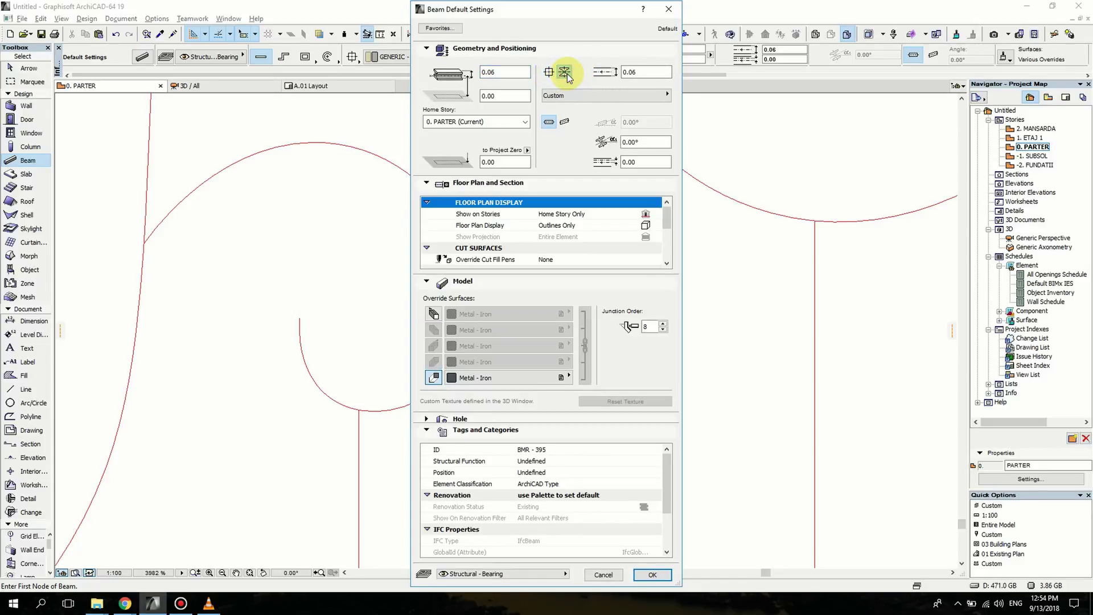
{"action": "left_click", "coordinate": [586, 97]}
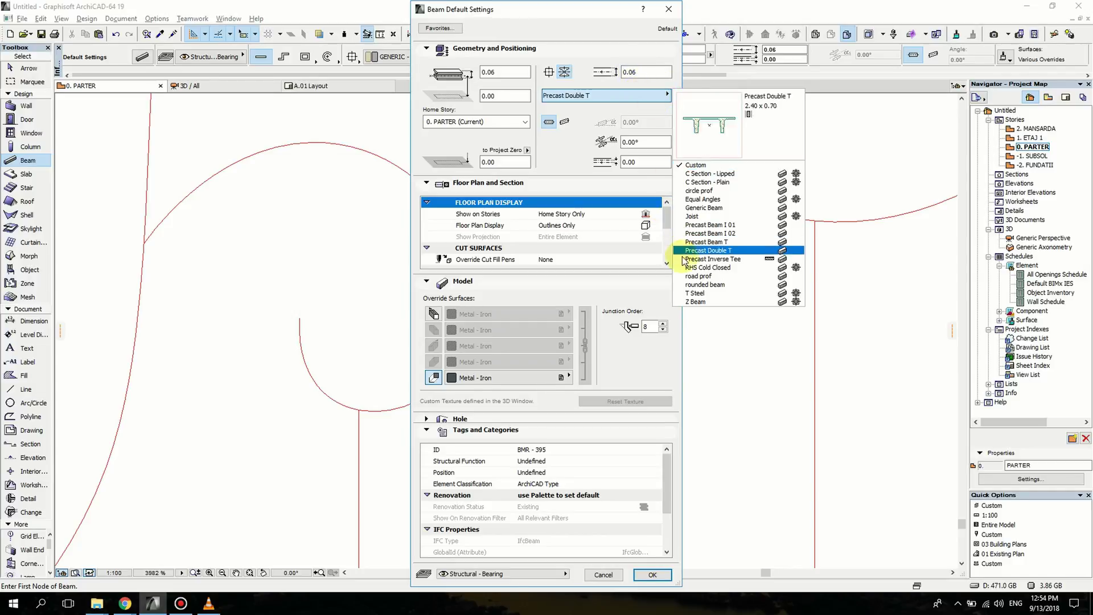
{"action": "left_click", "coordinate": [709, 285]}
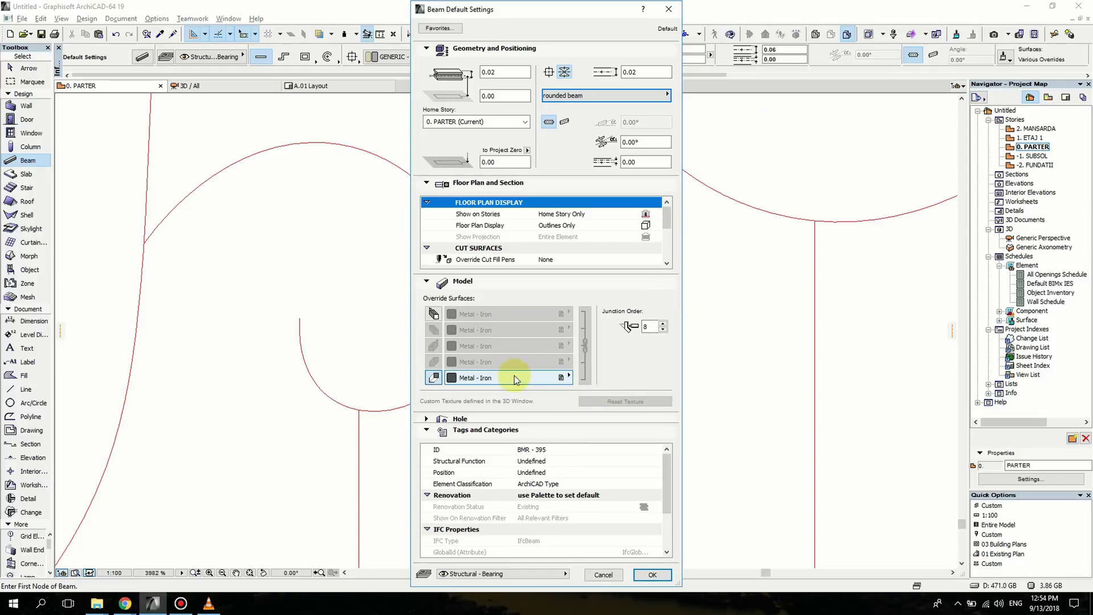
{"action": "left_click", "coordinate": [481, 378]}
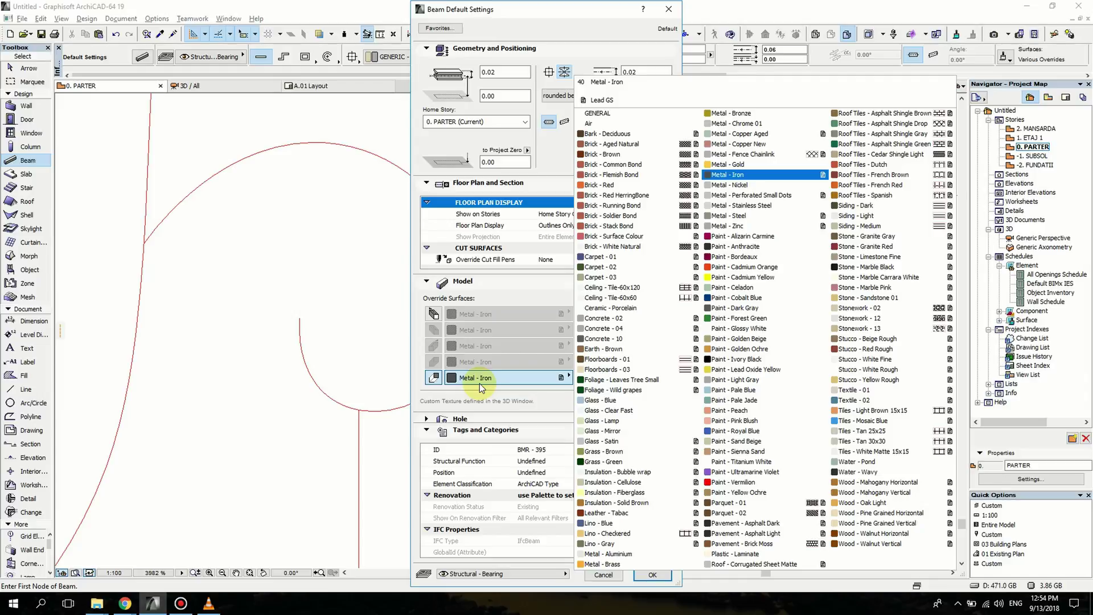
{"action": "left_click", "coordinate": [480, 384]}
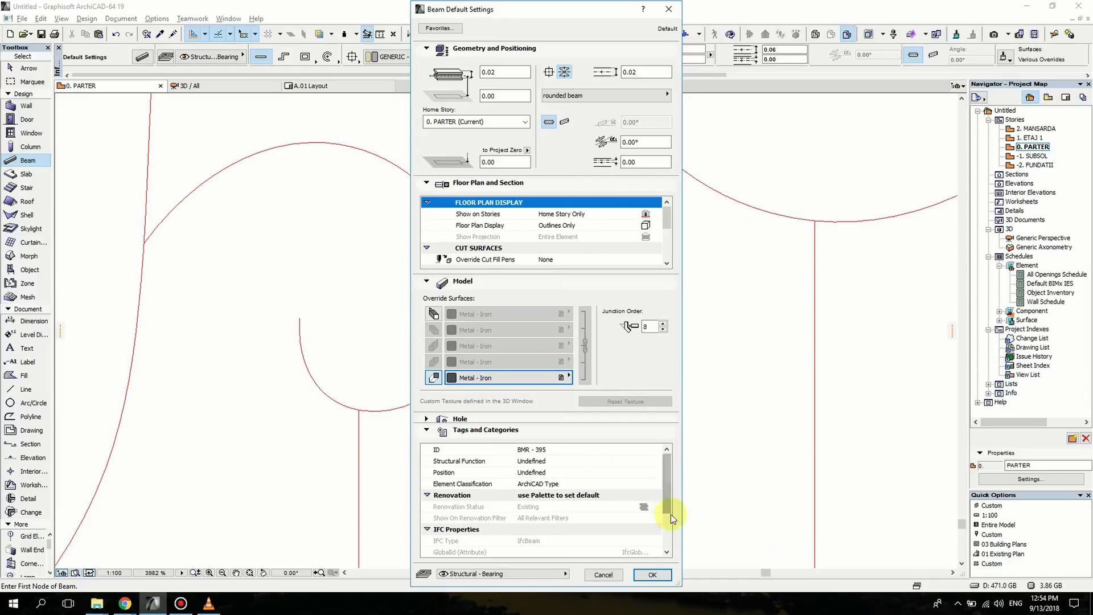
{"action": "left_click", "coordinate": [664, 576]}
Place rounded beams with Magic Wand along the left leaf's large upper S-scroll, its small side scroll and the outer scroll below
{"action": "scroll", "coordinate": [298, 173], "scroll_direction": "down", "scroll_amount": 10}
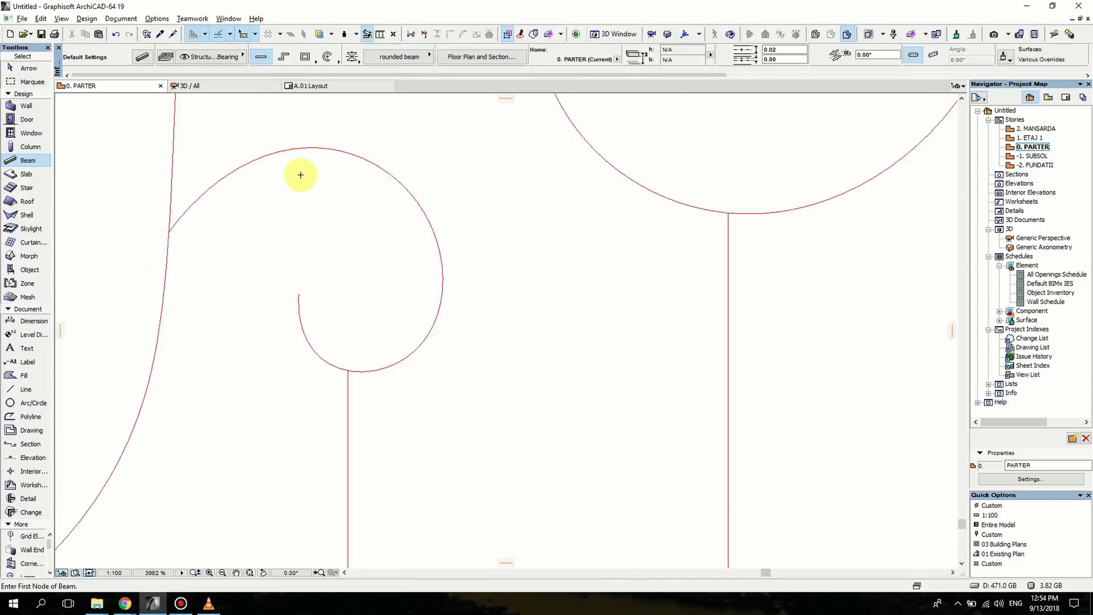
{"action": "middle_click_drag", "start_coordinate": [374, 145], "coordinate": [381, 229]}
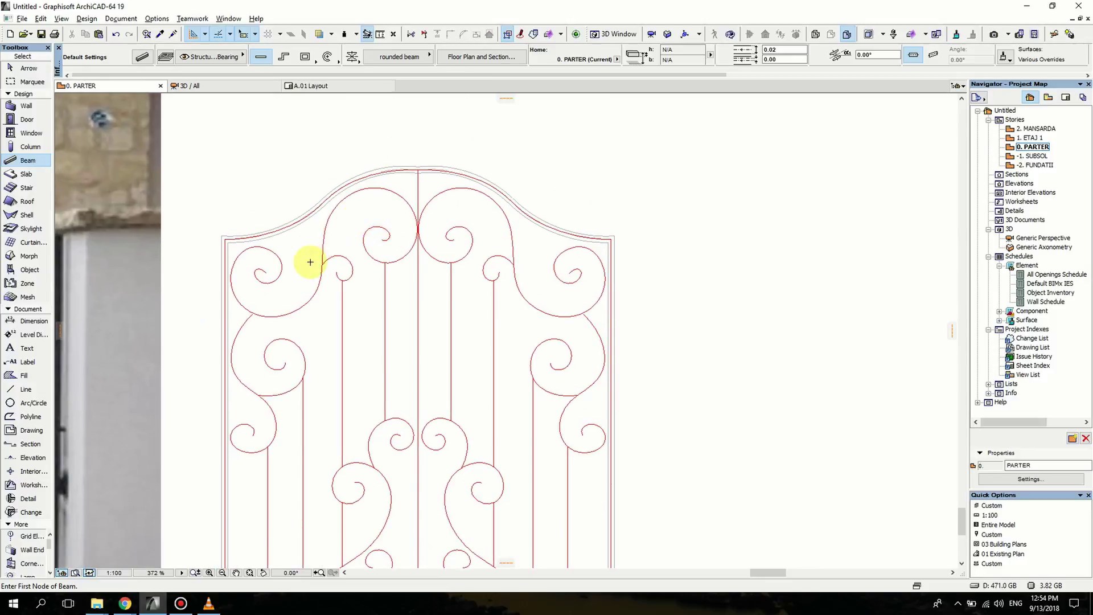
{"action": "middle_click_drag", "start_coordinate": [296, 261], "coordinate": [370, 270]}
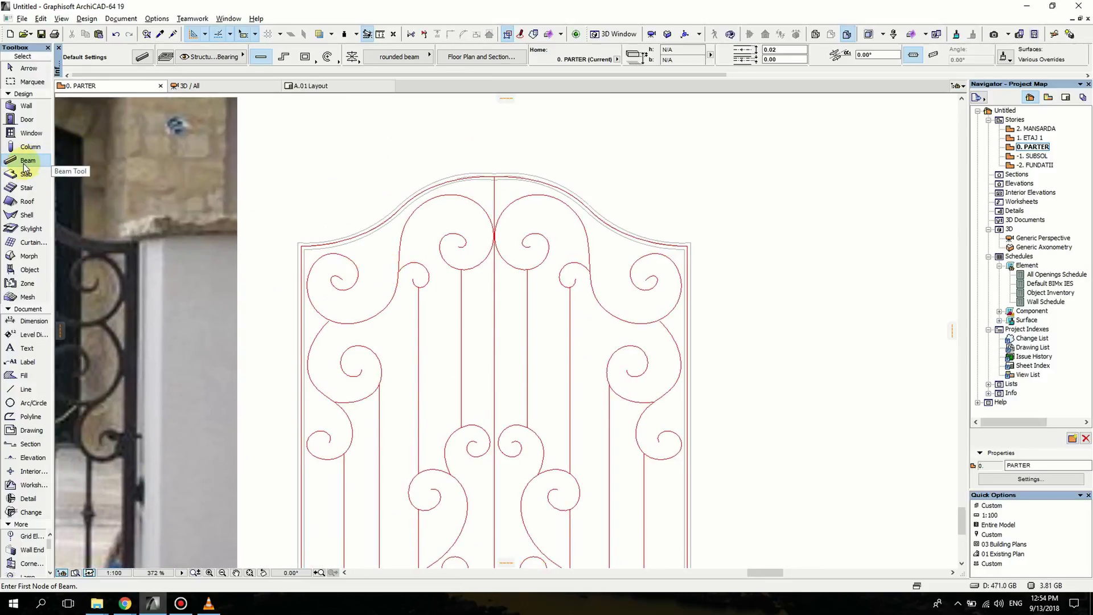
{"action": "scroll", "coordinate": [372, 266], "scroll_direction": "up", "scroll_amount": 4}
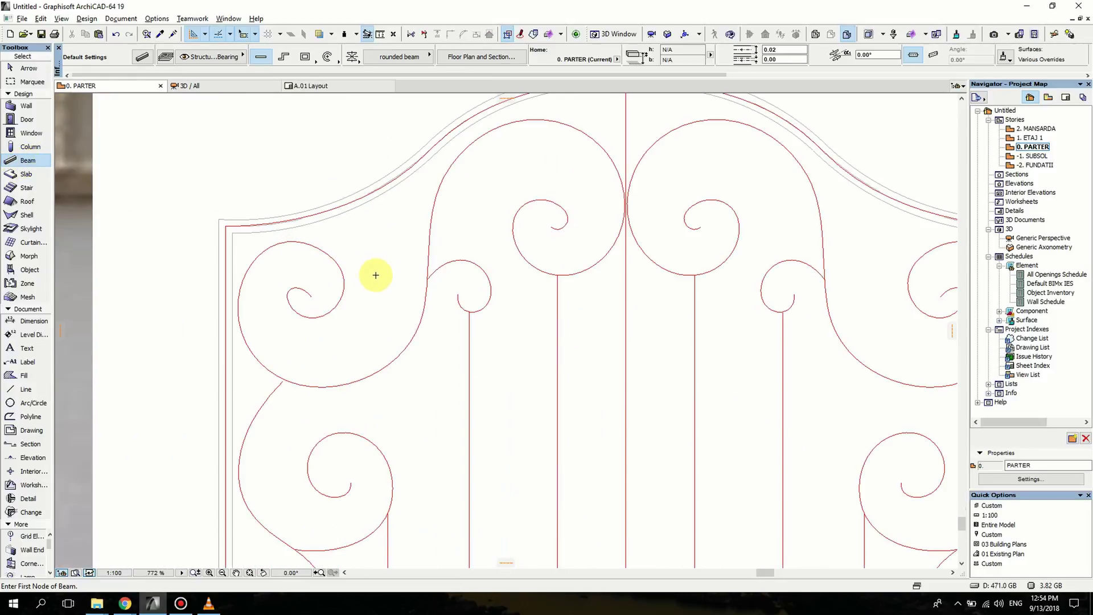
{"action": "left_click", "coordinate": [428, 232]}
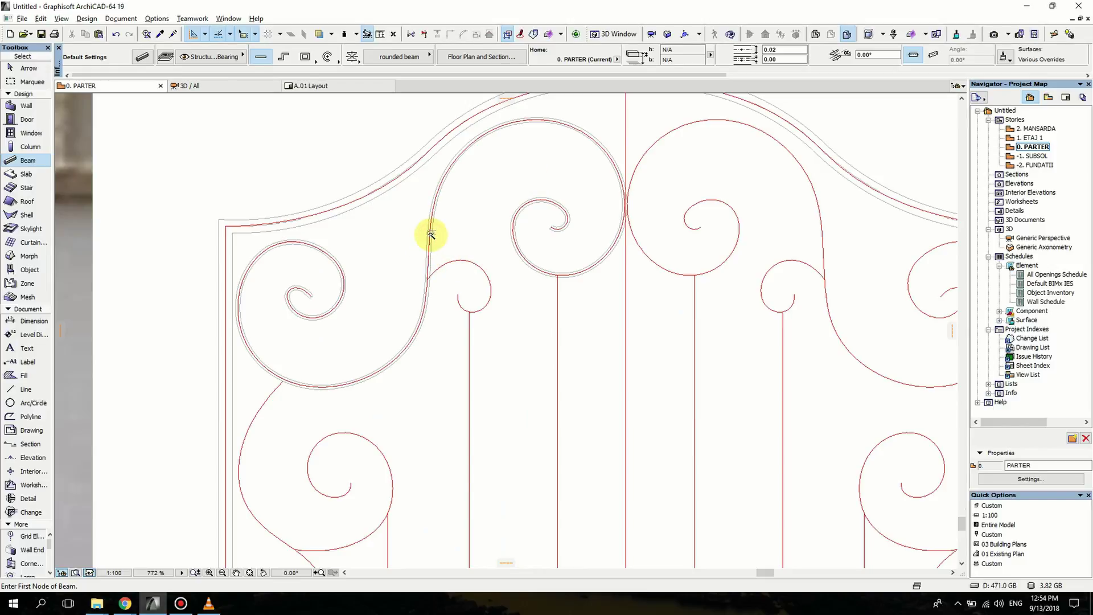
{"action": "left_click", "coordinate": [477, 263]}
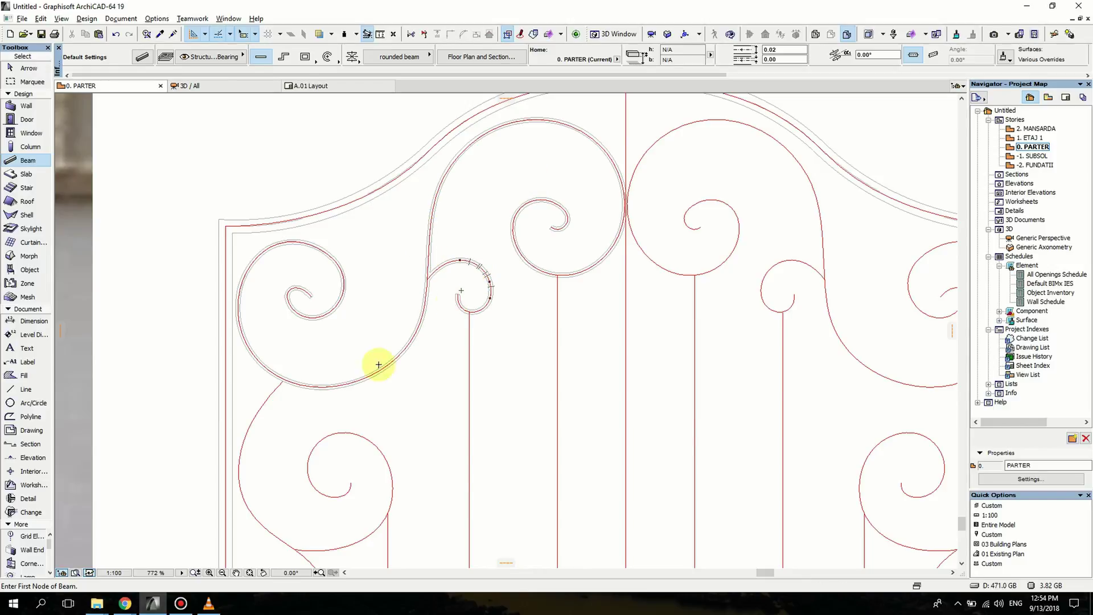
{"action": "left_click", "coordinate": [254, 417]}
Place rounded beams along the left leaf's middle spiral and three of its vertical bar lines, including the bottom outer scroll
{"action": "middle_click_drag", "start_coordinate": [428, 422], "coordinate": [398, 287]}
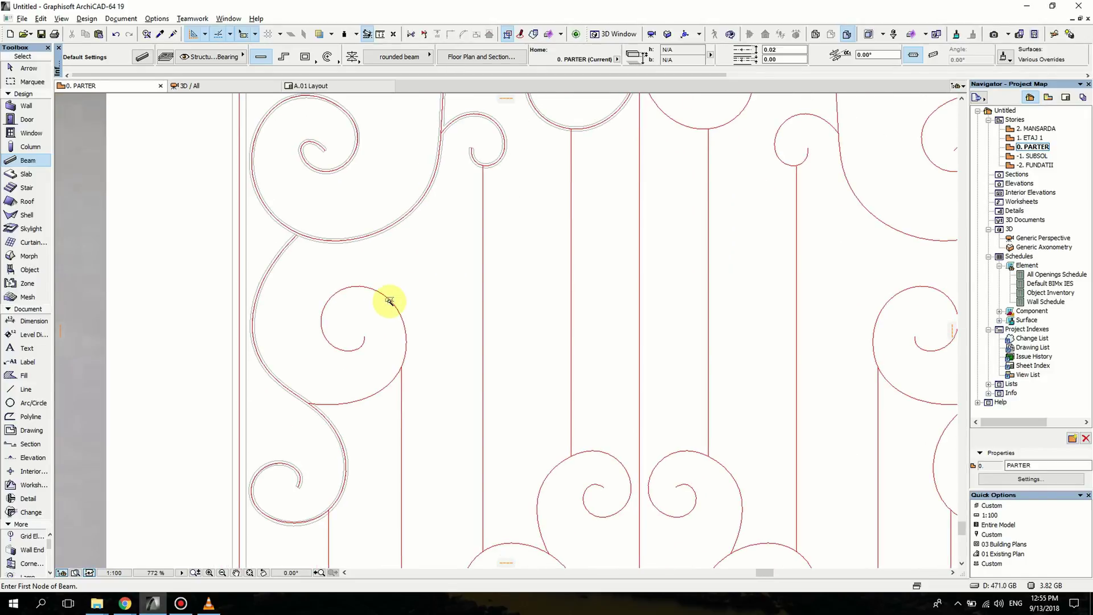
{"action": "left_click", "coordinate": [389, 300]}
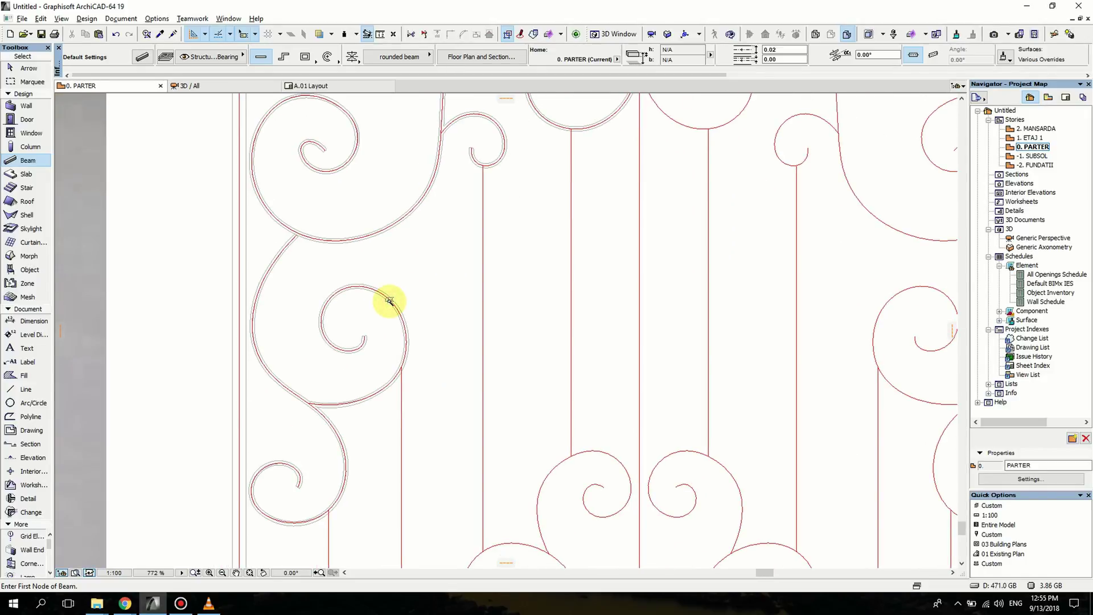
{"action": "left_click", "coordinate": [483, 283]}
{"action": "scroll", "coordinate": [482, 283], "scroll_direction": "down", "scroll_amount": 5}
{"action": "scroll", "coordinate": [456, 300], "scroll_direction": "up", "scroll_amount": 5}
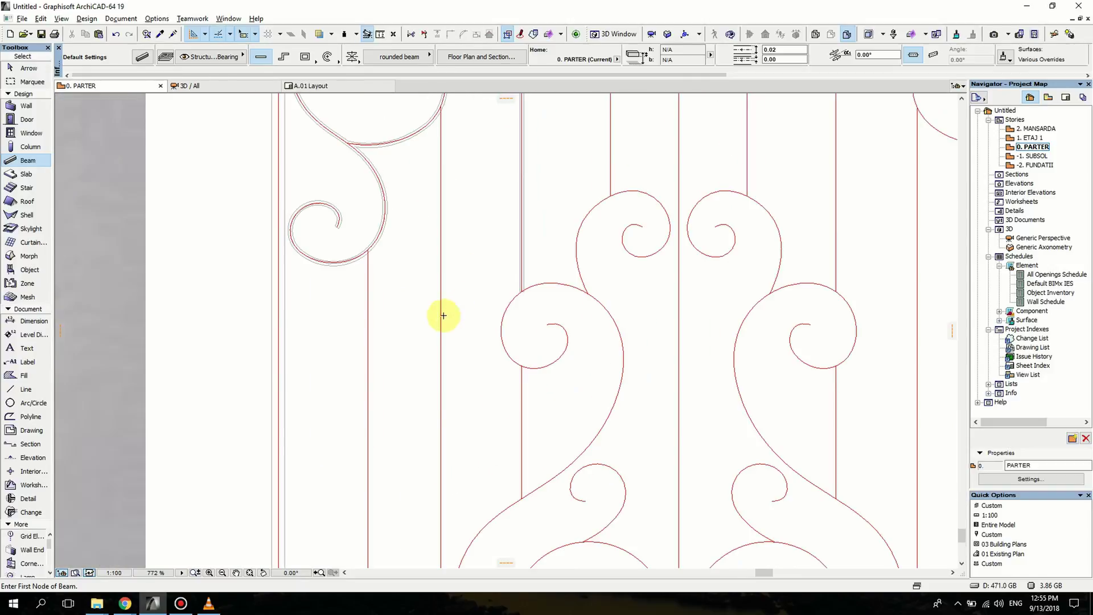
{"action": "left_click", "coordinate": [441, 315]}
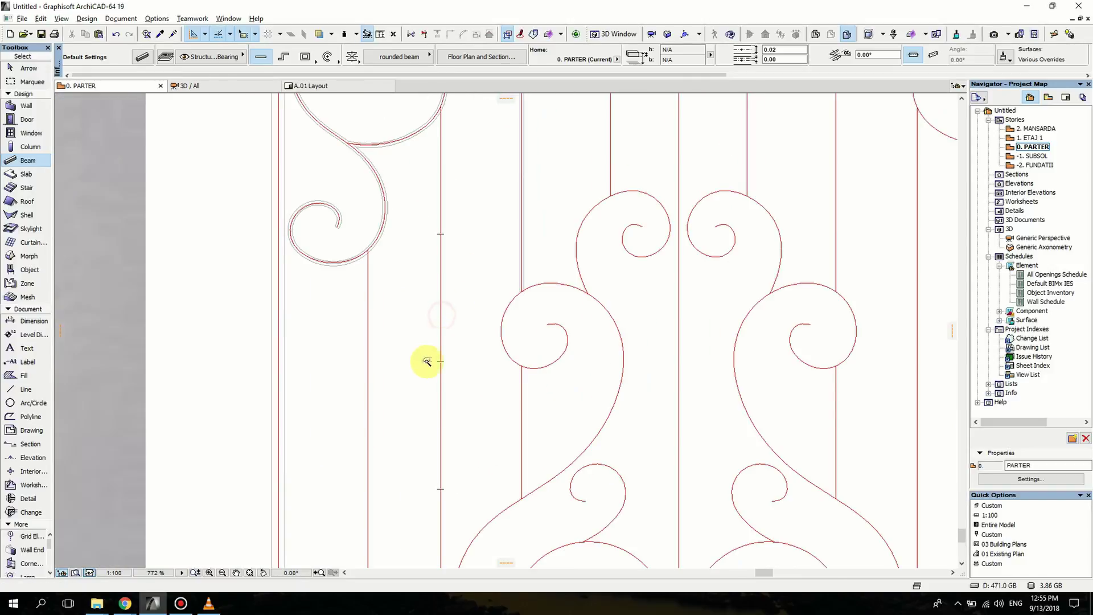
{"action": "left_click", "coordinate": [369, 373]}
Place rounded beams along the left leaf's large lower S-scroll and the short bar above it, and try the adjoining small spiral
{"action": "scroll", "coordinate": [399, 376], "scroll_direction": "down", "scroll_amount": 5}
{"action": "scroll", "coordinate": [421, 364], "scroll_direction": "up", "scroll_amount": 4}
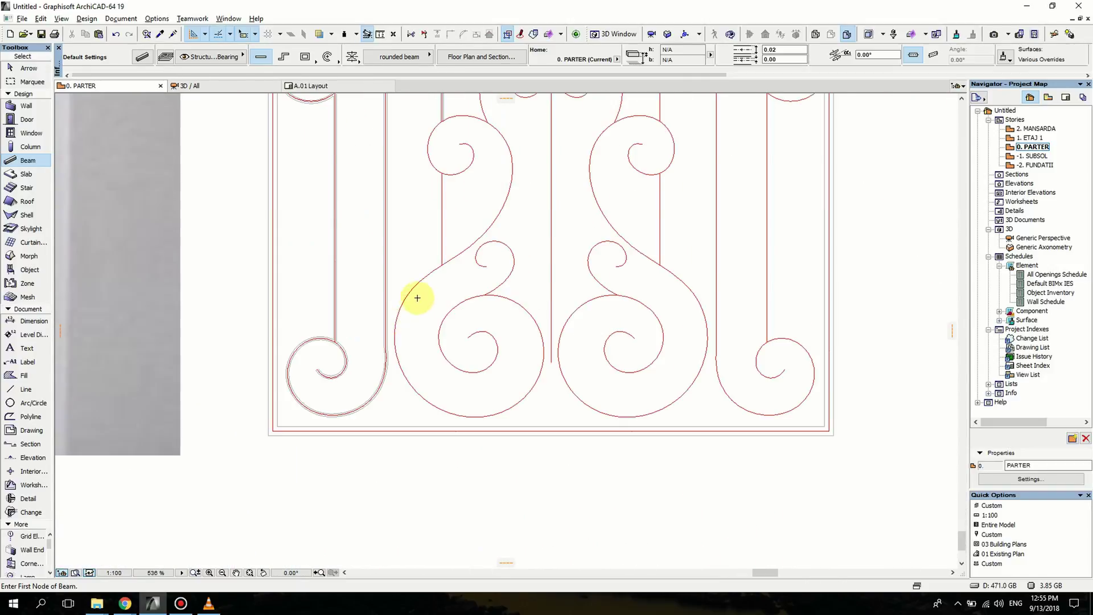
{"action": "left_click", "coordinate": [409, 298]}
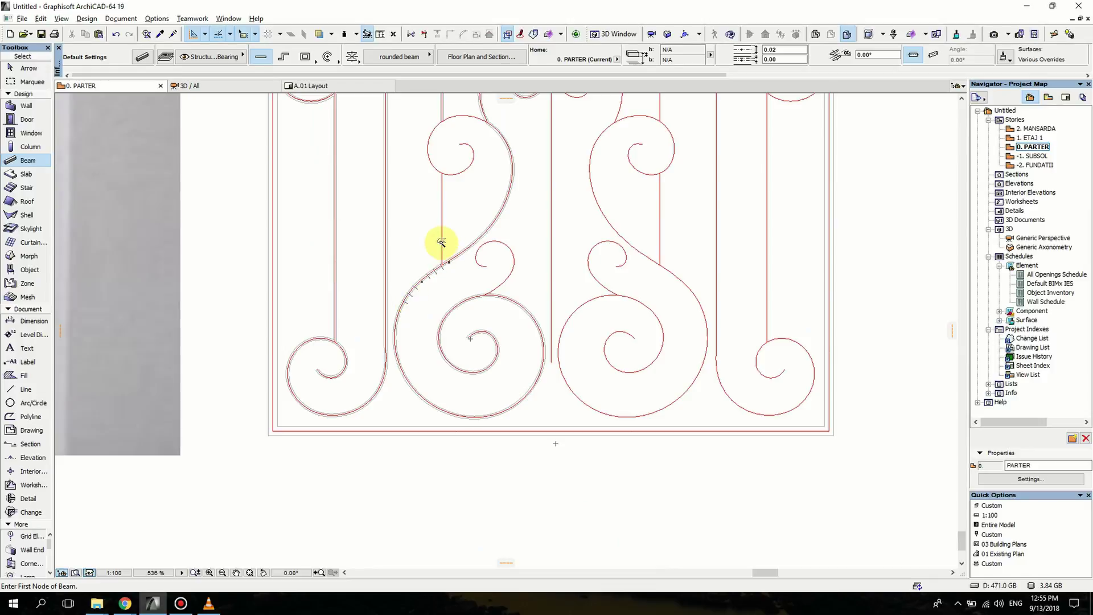
{"action": "left_click", "coordinate": [459, 173]}
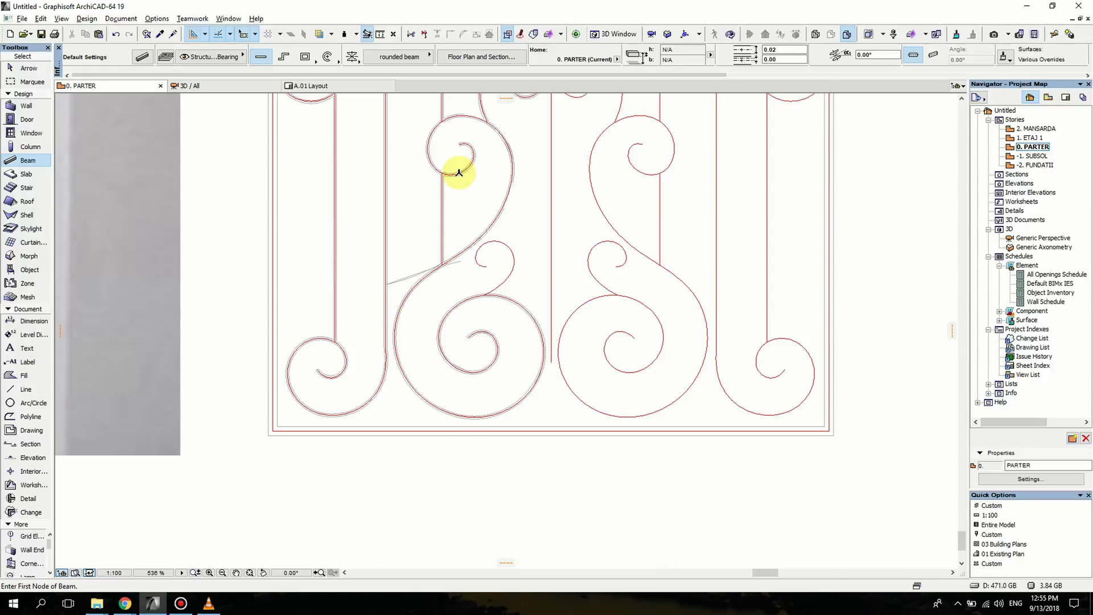
{"action": "scroll", "coordinate": [454, 202], "scroll_direction": "up", "scroll_amount": 5}
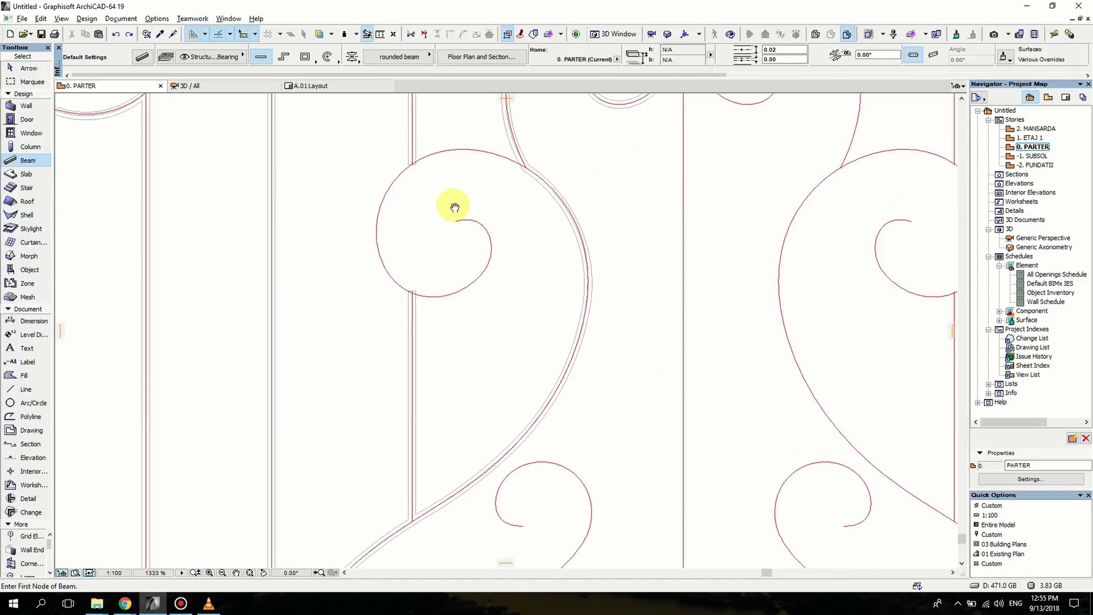
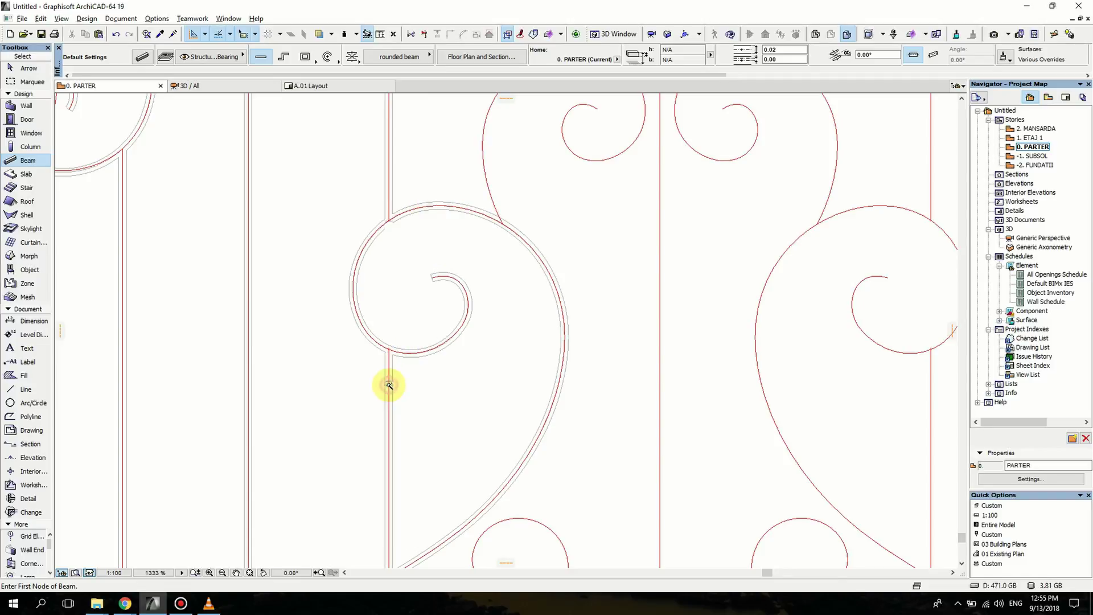
Place rounded beams with Magic Wand along the left leaf's remaining small scrolls and the gate's central vertical line
{"action": "middle_click_drag", "start_coordinate": [522, 241], "coordinate": [466, 140]}
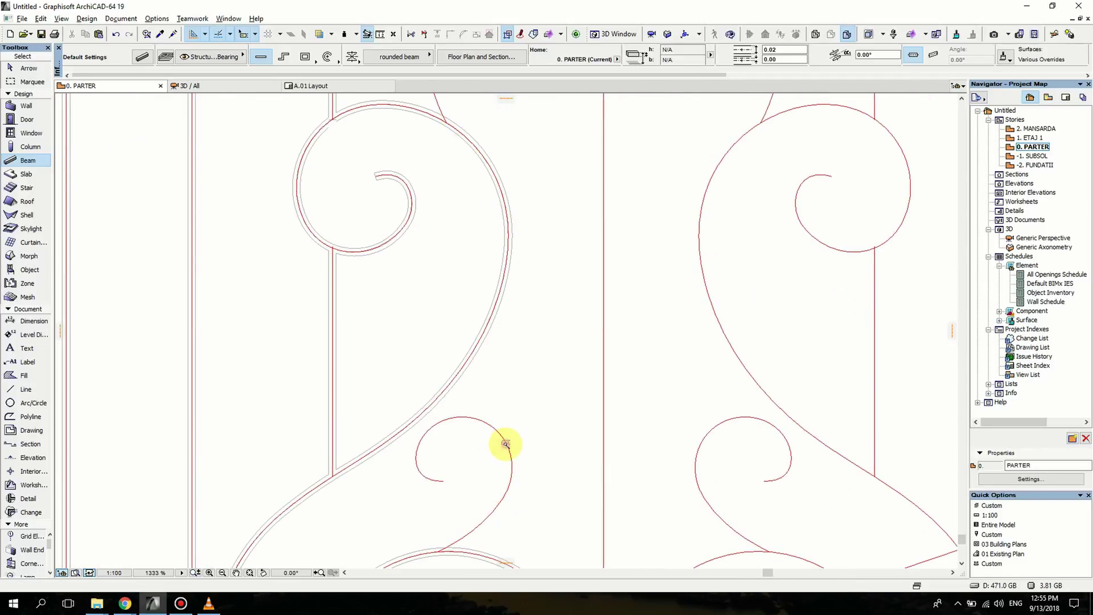
{"action": "scroll", "coordinate": [463, 258], "scroll_direction": "down", "scroll_amount": 4}
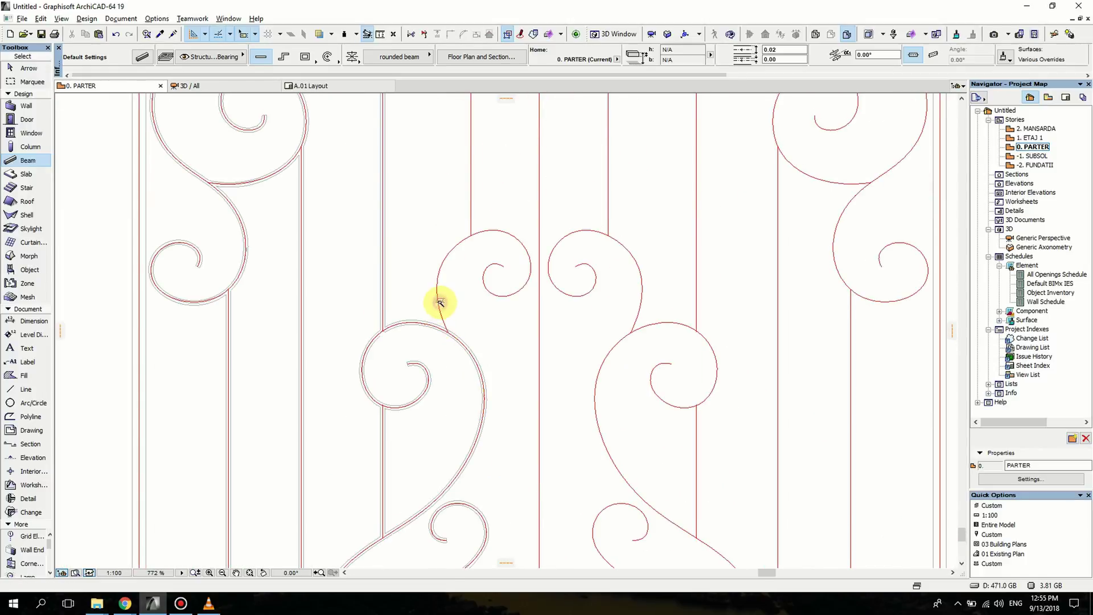
{"action": "scroll", "coordinate": [444, 330], "scroll_direction": "up", "scroll_amount": 3}
{"action": "scroll", "coordinate": [447, 354], "scroll_direction": "down", "scroll_amount": 5}
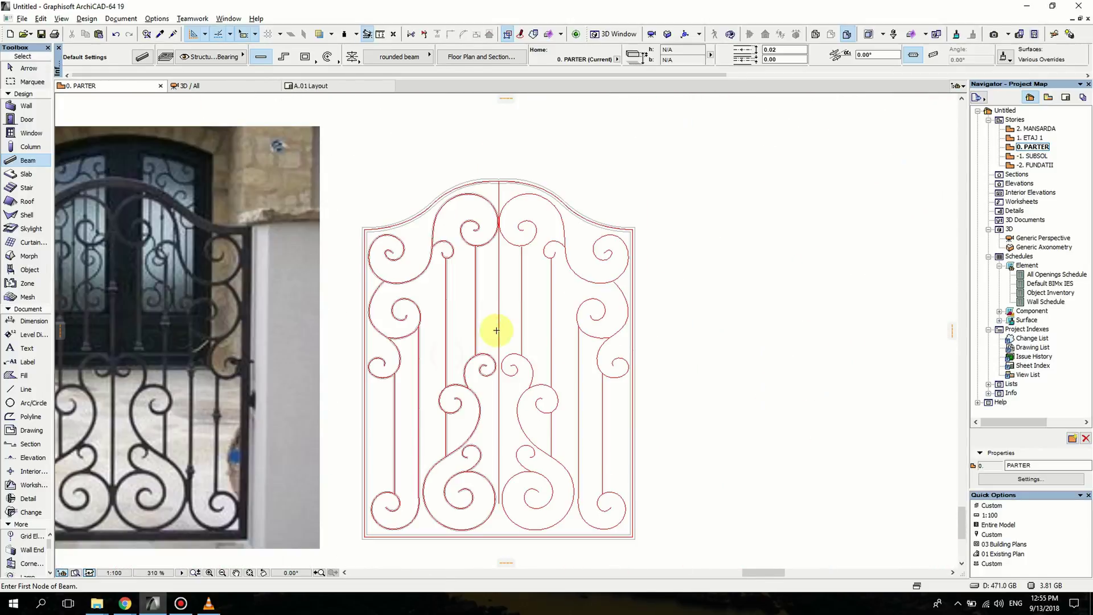
{"action": "scroll", "coordinate": [492, 271], "scroll_direction": "up", "scroll_amount": 5}
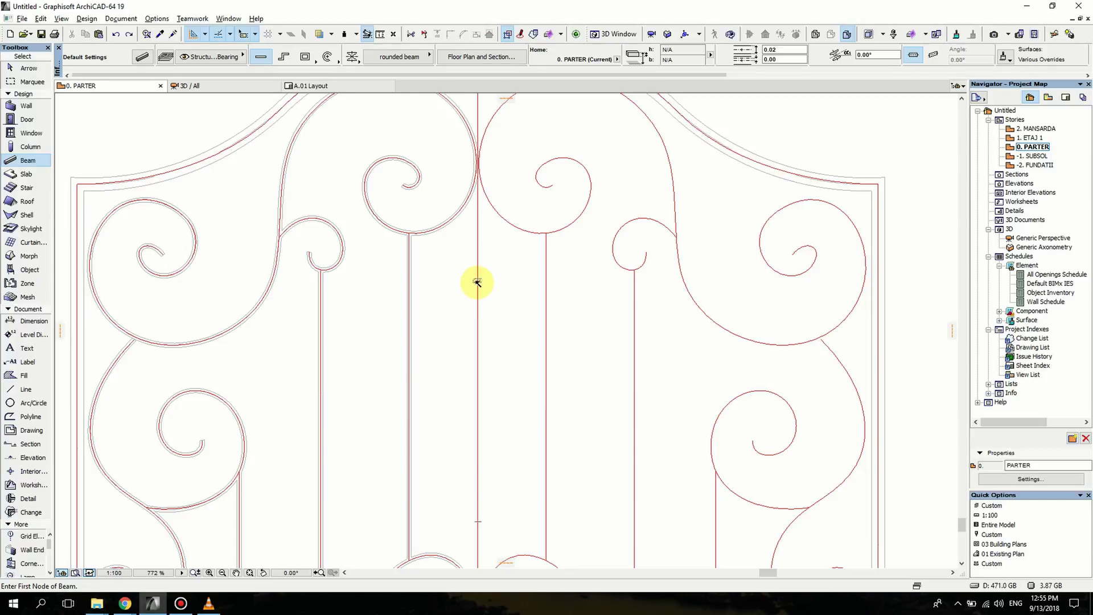
{"action": "scroll", "coordinate": [476, 280], "scroll_direction": "down", "scroll_amount": 4}
Place rounded beams along the right leaf's large upper S-scroll, its small side scroll and the two inner vertical bar lines
{"action": "scroll", "coordinate": [501, 256], "scroll_direction": "up", "scroll_amount": 6}
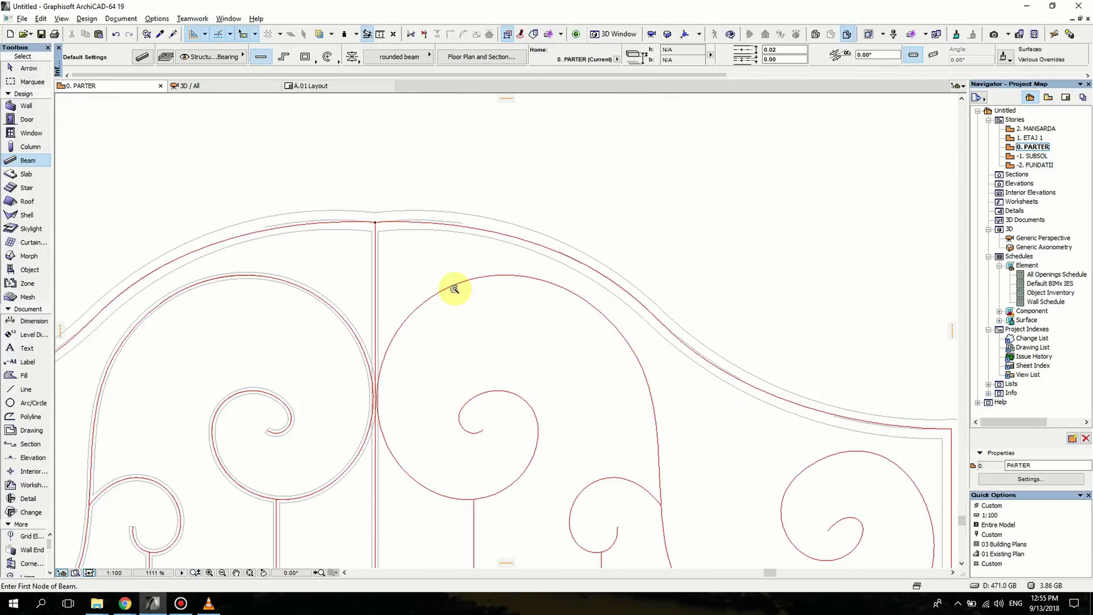
{"action": "scroll", "coordinate": [529, 370], "scroll_direction": "down", "scroll_amount": 2}
{"action": "scroll", "coordinate": [416, 264], "scroll_direction": "down", "scroll_amount": 3}
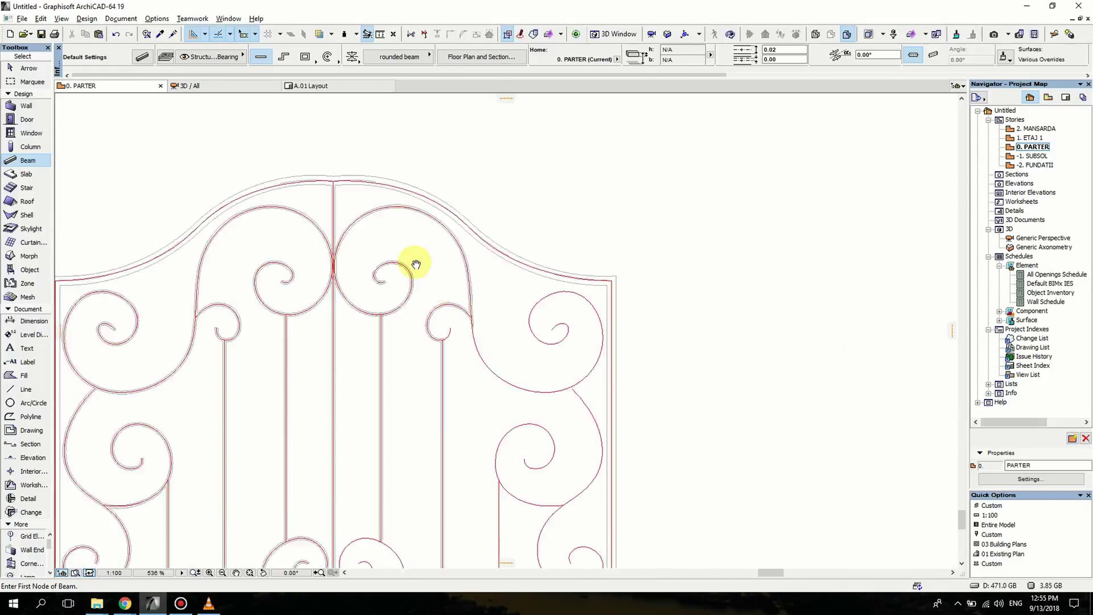
{"action": "middle_click_drag", "start_coordinate": [416, 263], "coordinate": [372, 207]}
{"action": "left_click", "coordinate": [467, 329]}
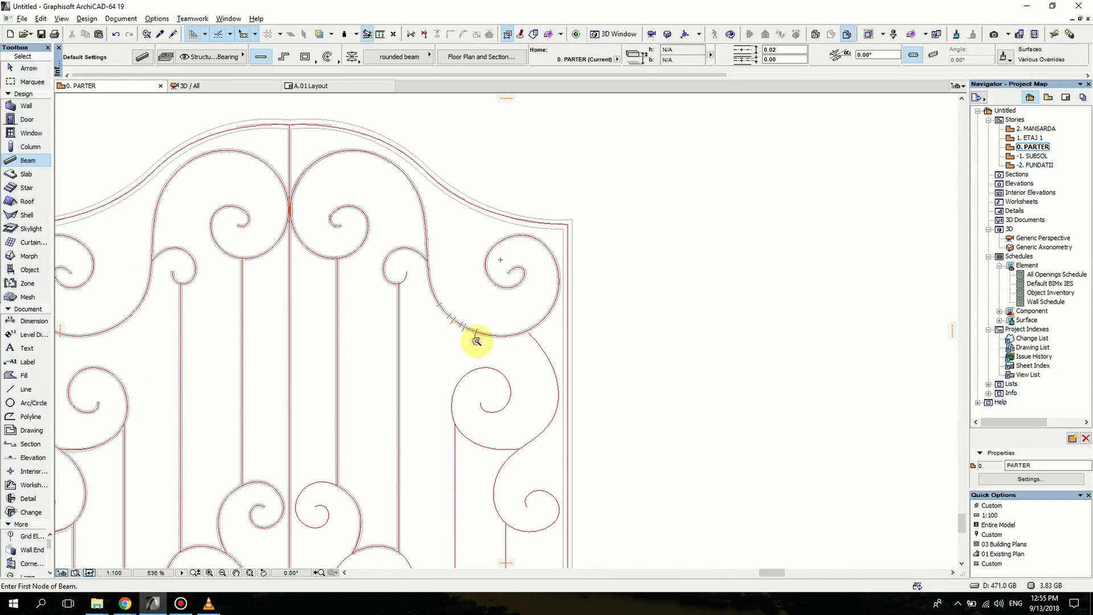
Place rounded beams along the right leaf's outer scrolls below the upper S-scroll and its middle spiral
{"action": "left_click", "coordinate": [552, 364]}
{"action": "middle_click_drag", "start_coordinate": [539, 402], "coordinate": [526, 281]}
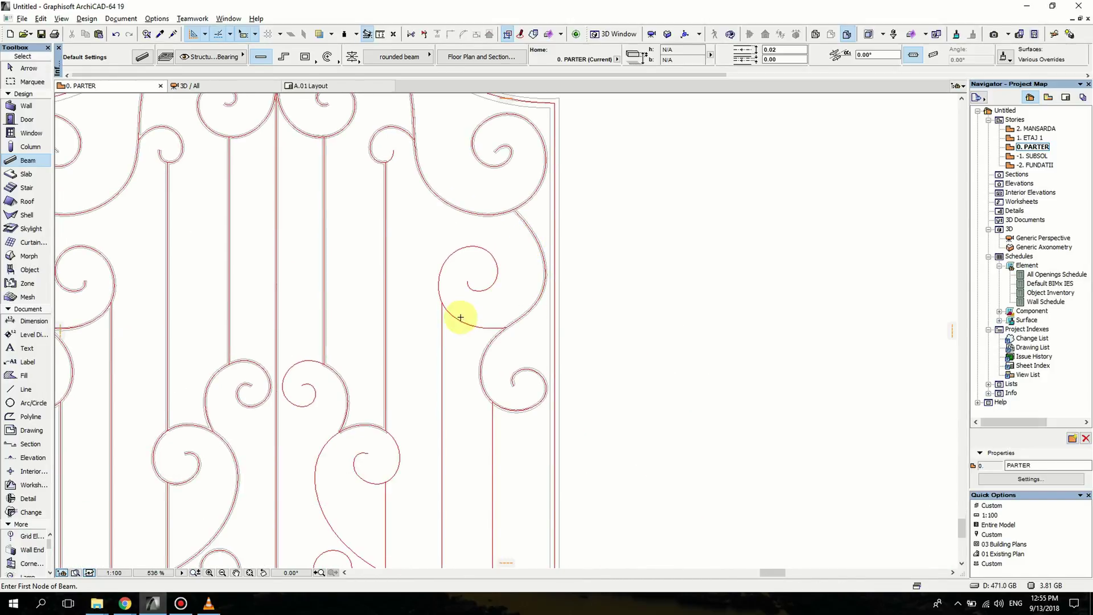
{"action": "left_click", "coordinate": [461, 323]}
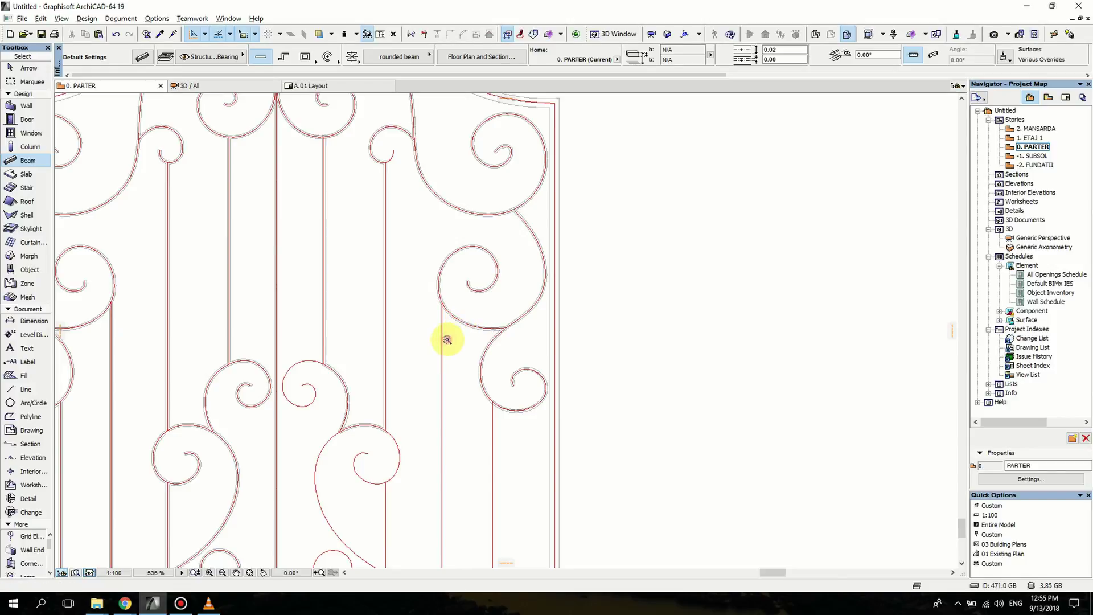
Place rounded beams along the right leaf's two outer vertical bar lines and its bottom outer scroll
{"action": "left_click", "coordinate": [447, 340]}
{"action": "middle_click_drag", "start_coordinate": [473, 398], "coordinate": [464, 274]}
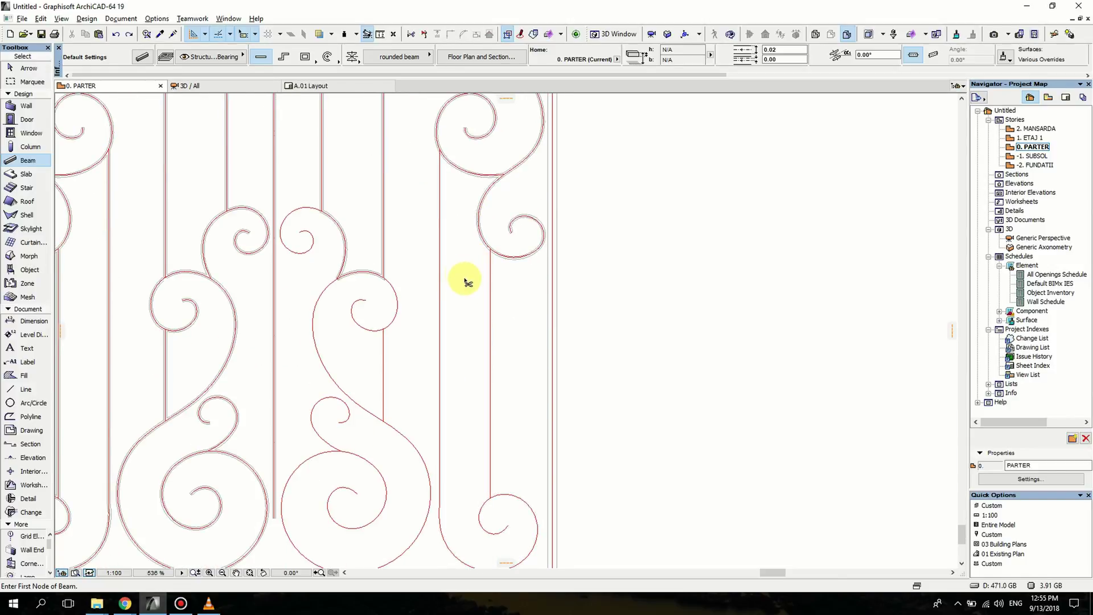
{"action": "scroll", "coordinate": [437, 256], "scroll_direction": "up", "scroll_amount": 4}
{"action": "left_click", "coordinate": [436, 262]}
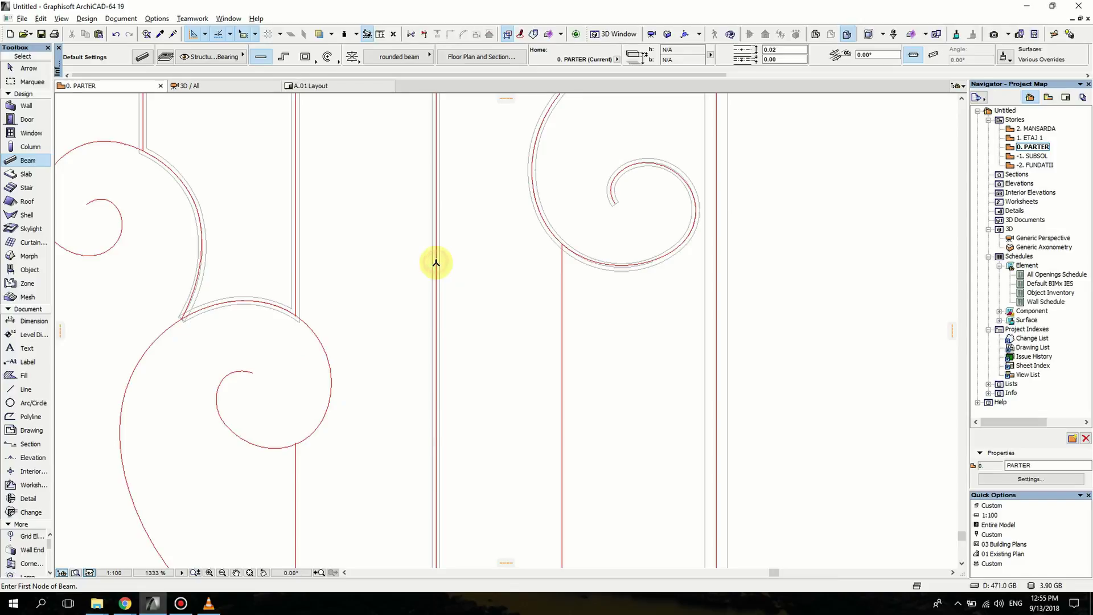
{"action": "left_click", "coordinate": [562, 303]}
{"action": "scroll", "coordinate": [556, 370], "scroll_direction": "down", "scroll_amount": 5}
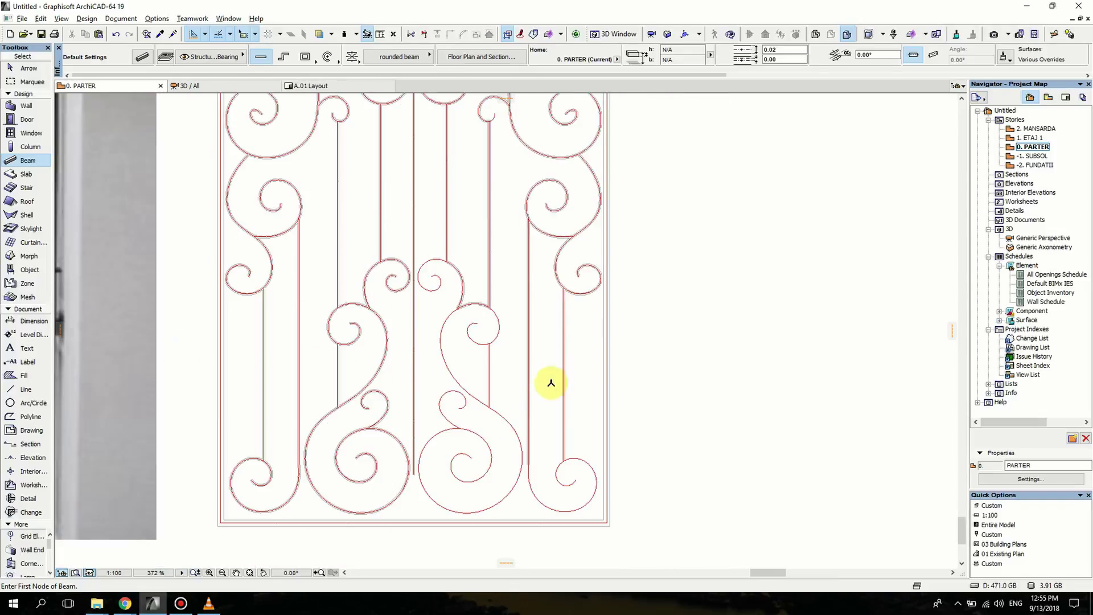
{"action": "scroll", "coordinate": [547, 342], "scroll_direction": "up", "scroll_amount": 1}
Place rounded beams along the right leaf's short lower bar, the large lower S-scroll and the small spiral beside it
{"action": "scroll", "coordinate": [467, 261], "scroll_direction": "up", "scroll_amount": 2}
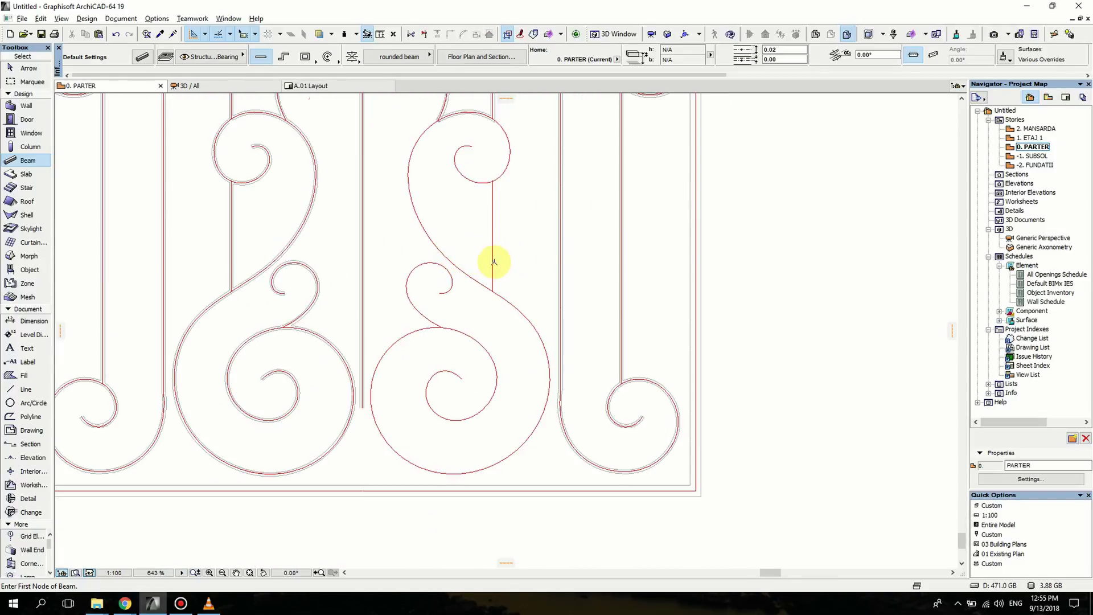
{"action": "left_click", "coordinate": [492, 262]}
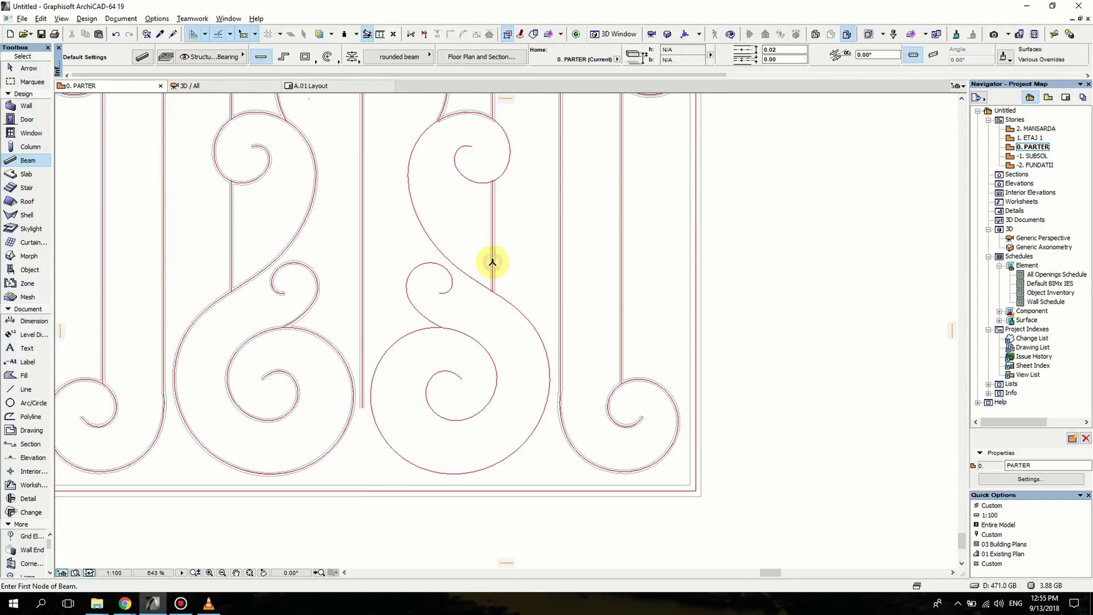
{"action": "left_click", "coordinate": [478, 181]}
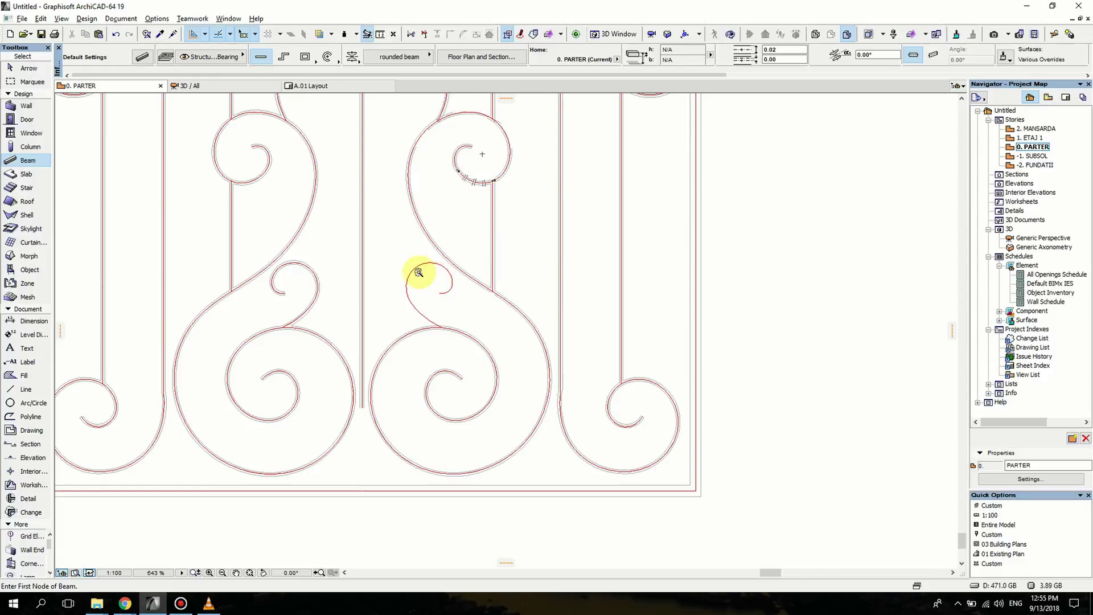
{"action": "scroll", "coordinate": [415, 272], "scroll_direction": "down", "scroll_amount": 4}
{"action": "scroll", "coordinate": [451, 305], "scroll_direction": "up", "scroll_amount": 2}
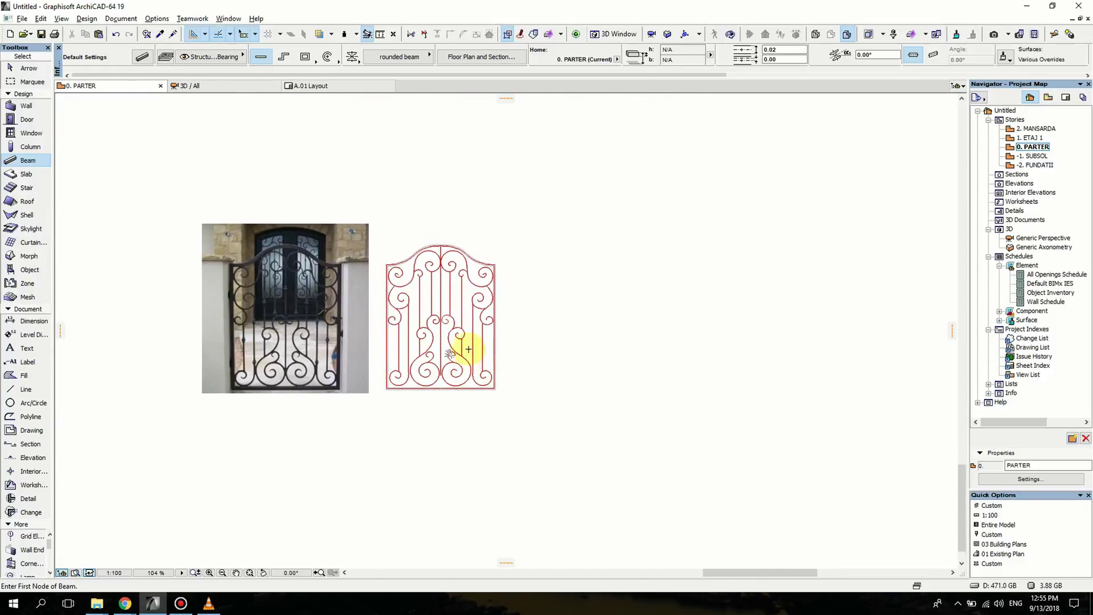
Open the Generic Perspective 3D view and inspect the newly modeled gate's upper scrolls for stray beam segments
{"action": "scroll", "coordinate": [424, 300], "scroll_direction": "down", "scroll_amount": 4}
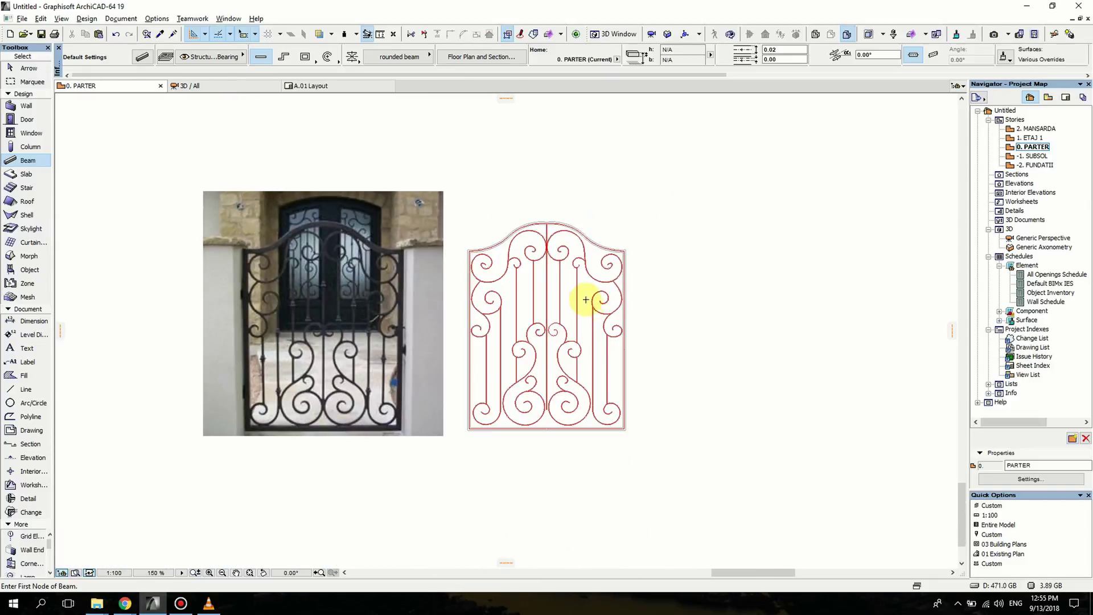
{"action": "scroll", "coordinate": [528, 394], "scroll_direction": "up", "scroll_amount": 4}
{"action": "scroll", "coordinate": [505, 398], "scroll_direction": "down", "scroll_amount": 2}
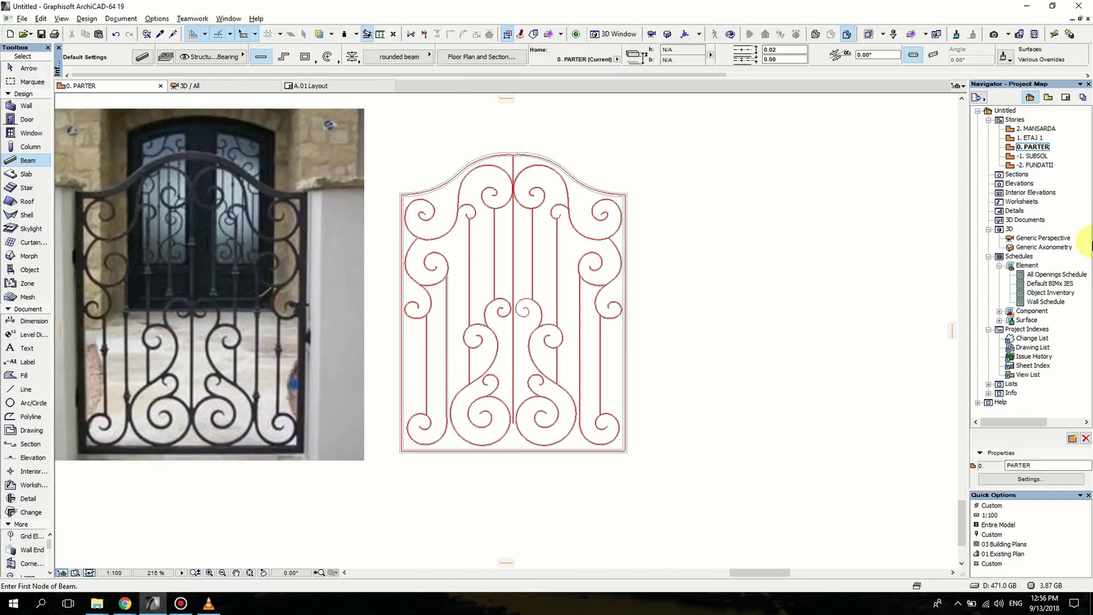
{"action": "double_click", "coordinate": [1054, 238]}
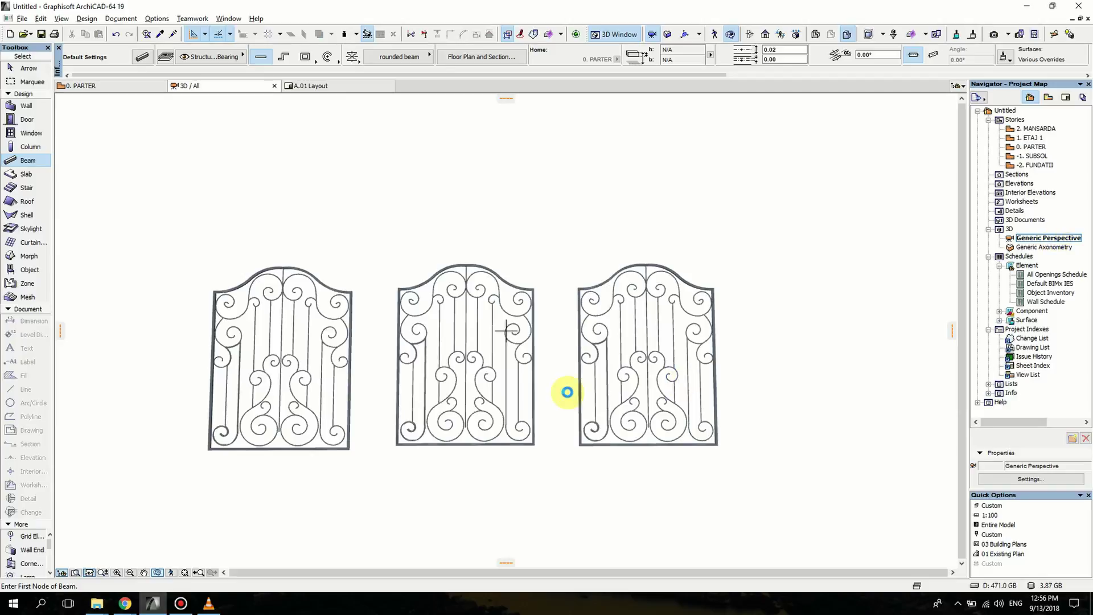
{"action": "left_click_drag", "start_coordinate": [279, 411], "coordinate": [267, 451]}
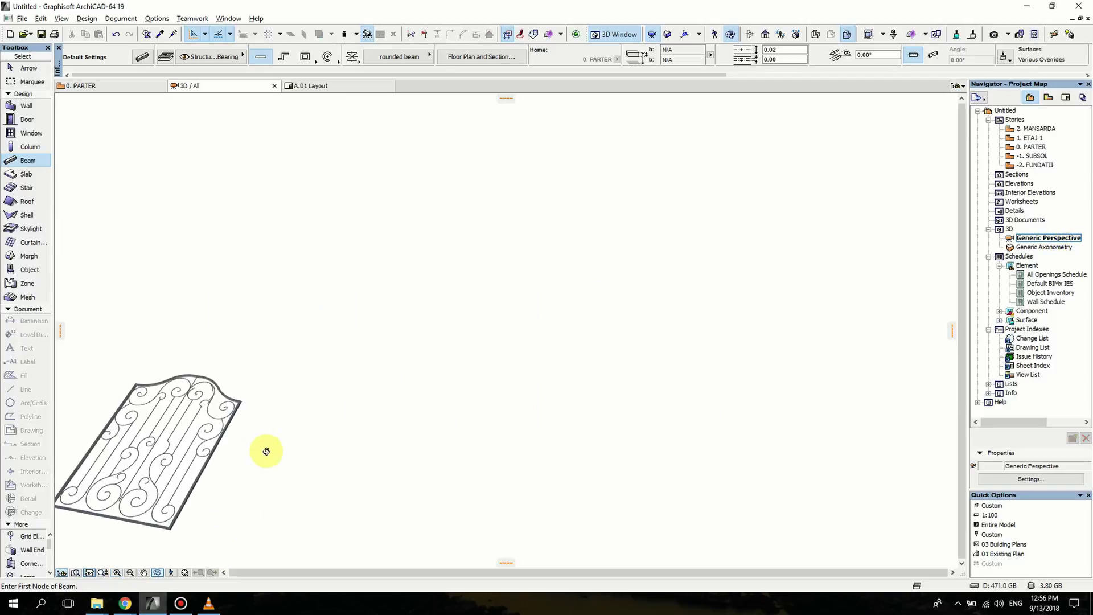
{"action": "middle_click_drag", "start_coordinate": [266, 451], "coordinate": [524, 403], "text": "shift"}
{"action": "scroll", "coordinate": [507, 378], "scroll_direction": "up", "scroll_amount": 1}
{"action": "scroll", "coordinate": [523, 292], "scroll_direction": "up", "scroll_amount": 2}
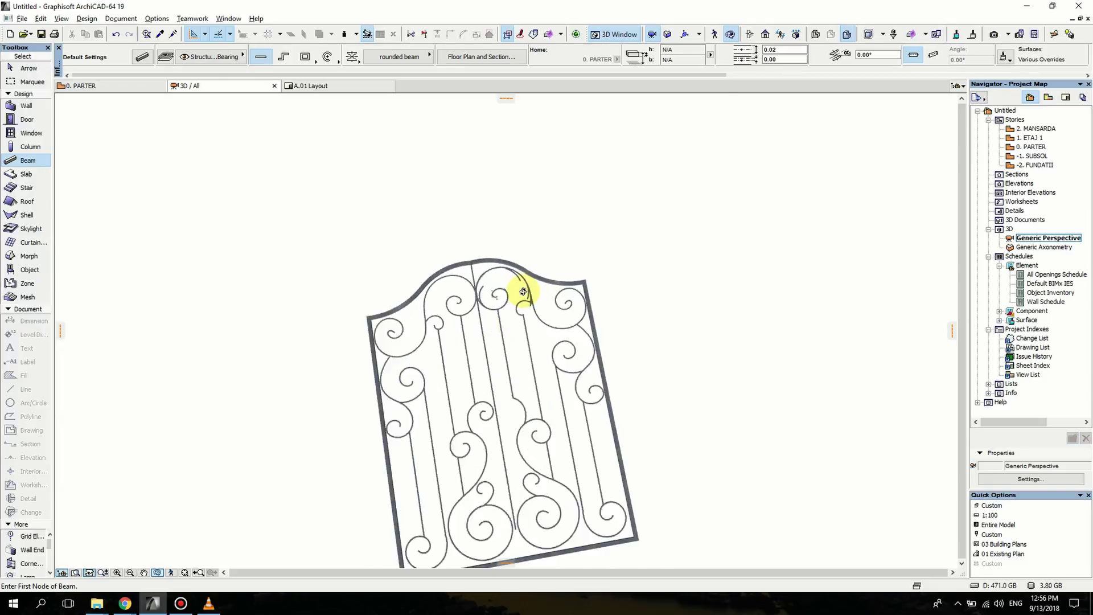
{"action": "scroll", "coordinate": [522, 291], "scroll_direction": "up", "scroll_amount": 1}
Delete the stray beam segments along the right leaf's large upper scroll in 3D
{"action": "key", "text": "shift"}
{"action": "left_click", "coordinate": [471, 291]}
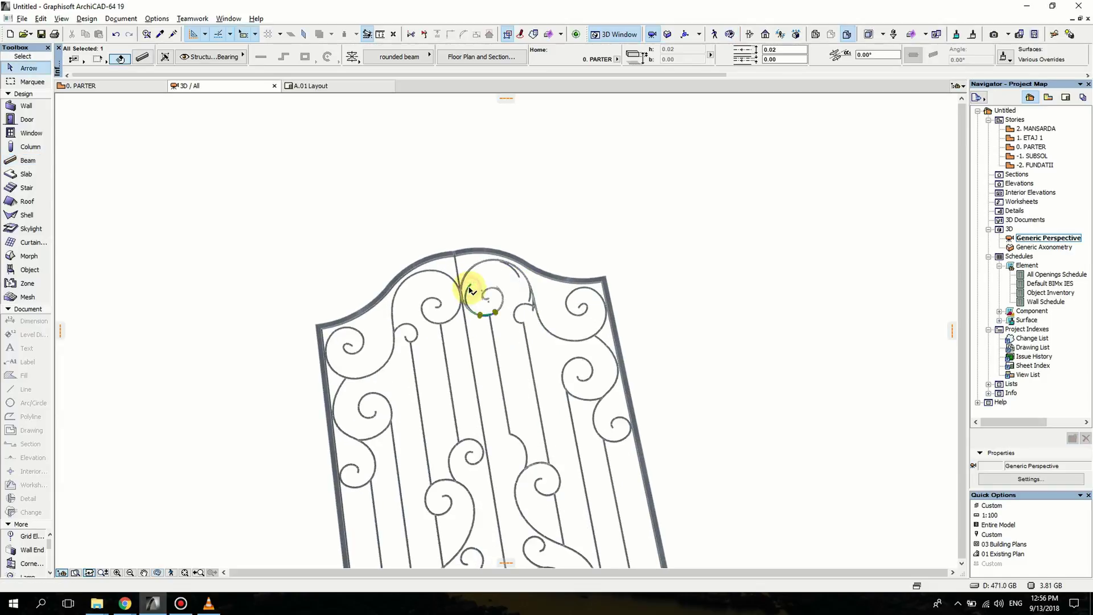
{"action": "key", "text": "Delete"}
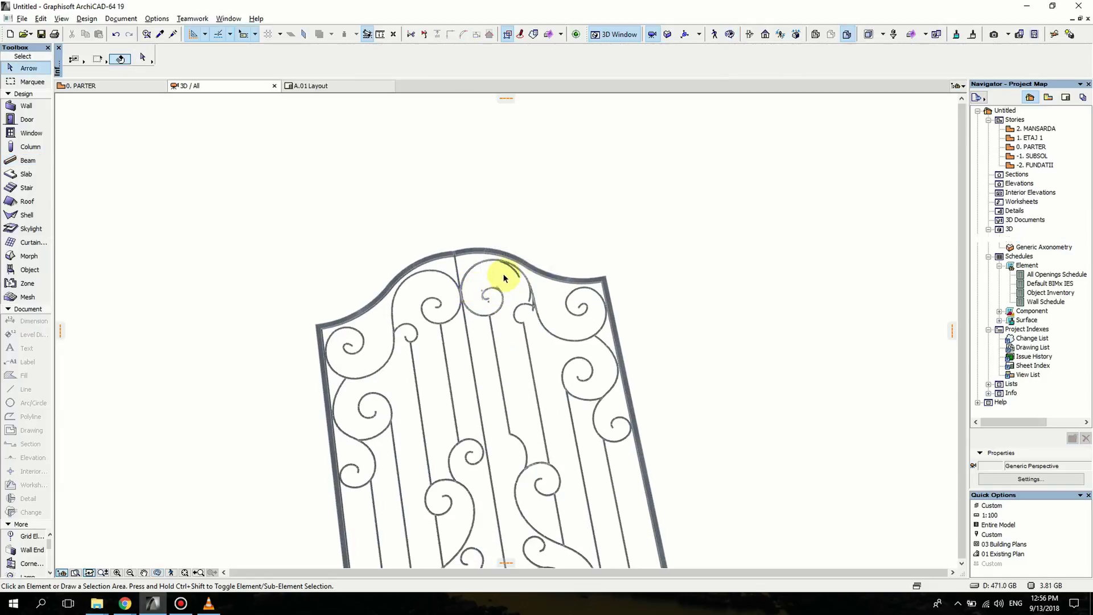
{"action": "left_click", "coordinate": [520, 276]}
{"action": "key", "text": "Delete"}
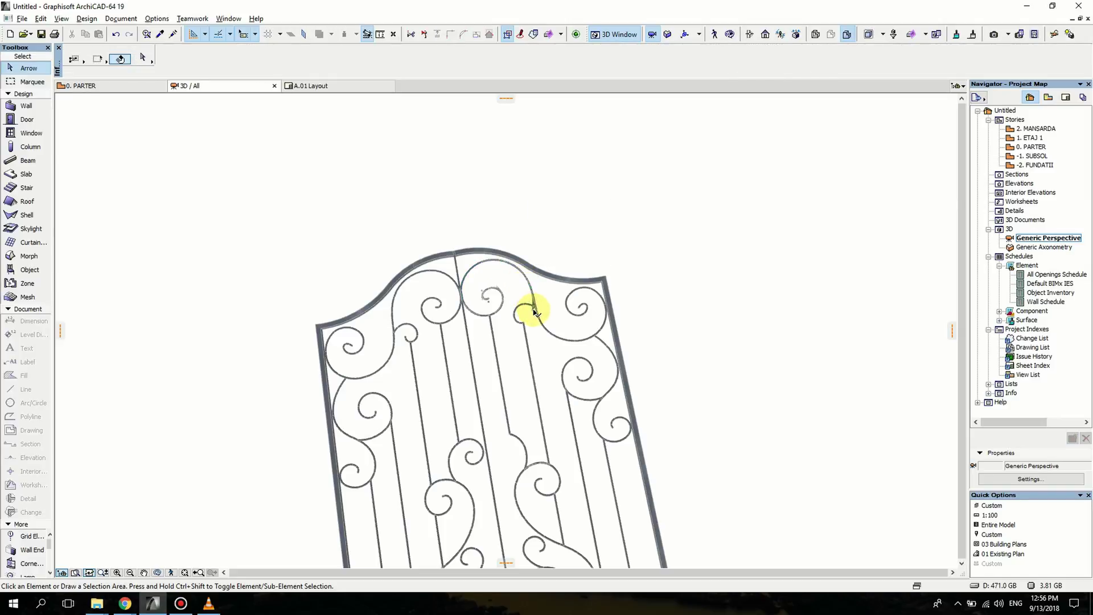
{"action": "scroll", "coordinate": [535, 309], "scroll_direction": "up", "scroll_amount": 3}
{"action": "left_click", "coordinate": [529, 308]}
{"action": "key", "text": "Delete"}
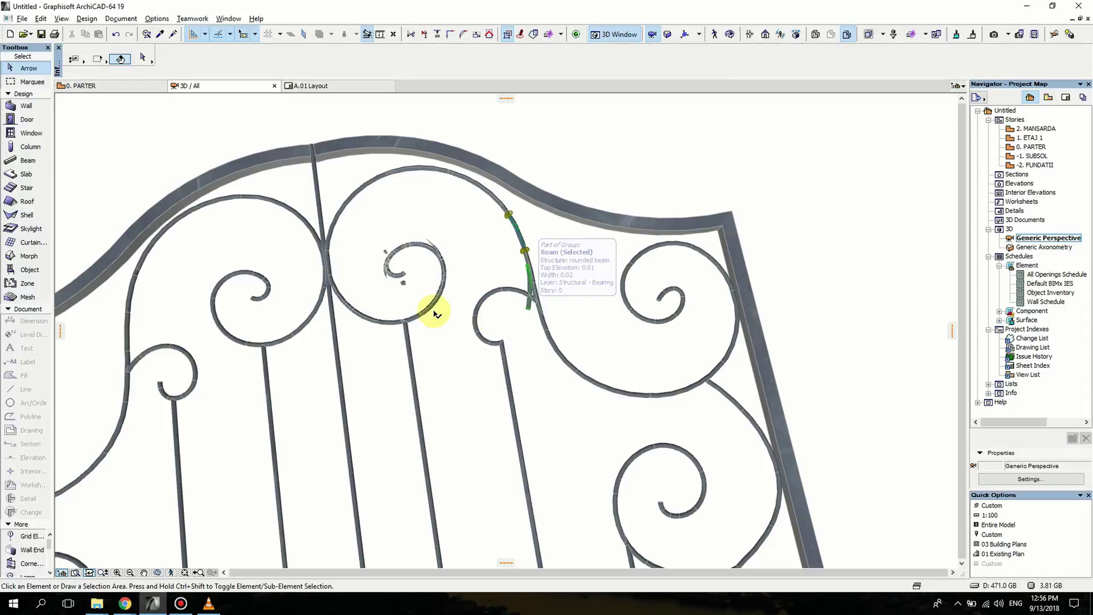
Delete the stray beam pieces around the inner spiral of the right leaf's large upper scroll
{"action": "left_click", "coordinate": [402, 286]}
{"action": "left_click", "coordinate": [398, 277]}
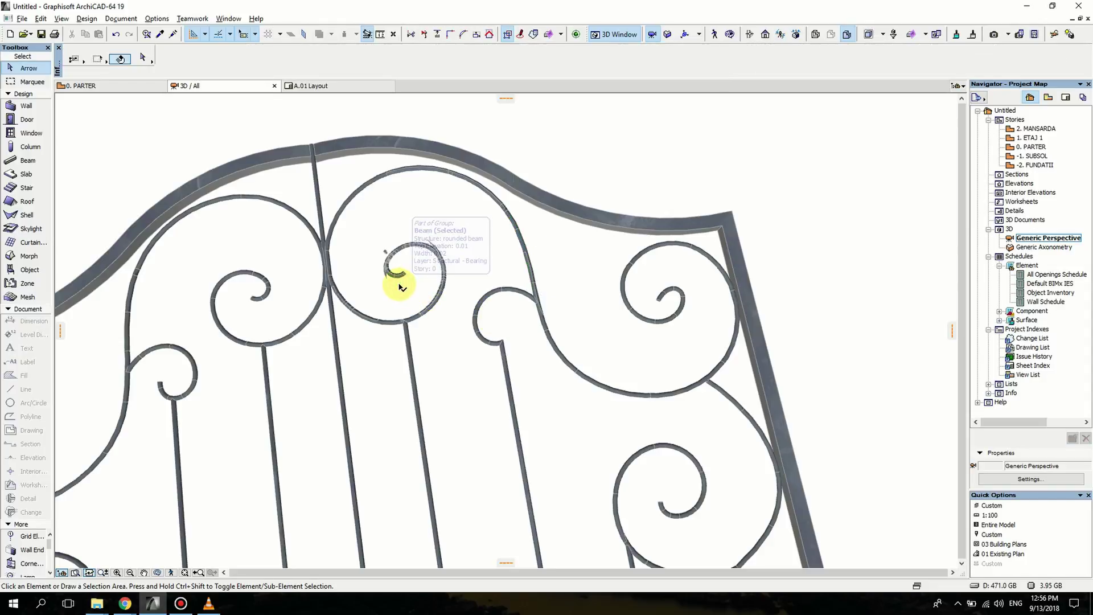
{"action": "left_click", "coordinate": [387, 254]}
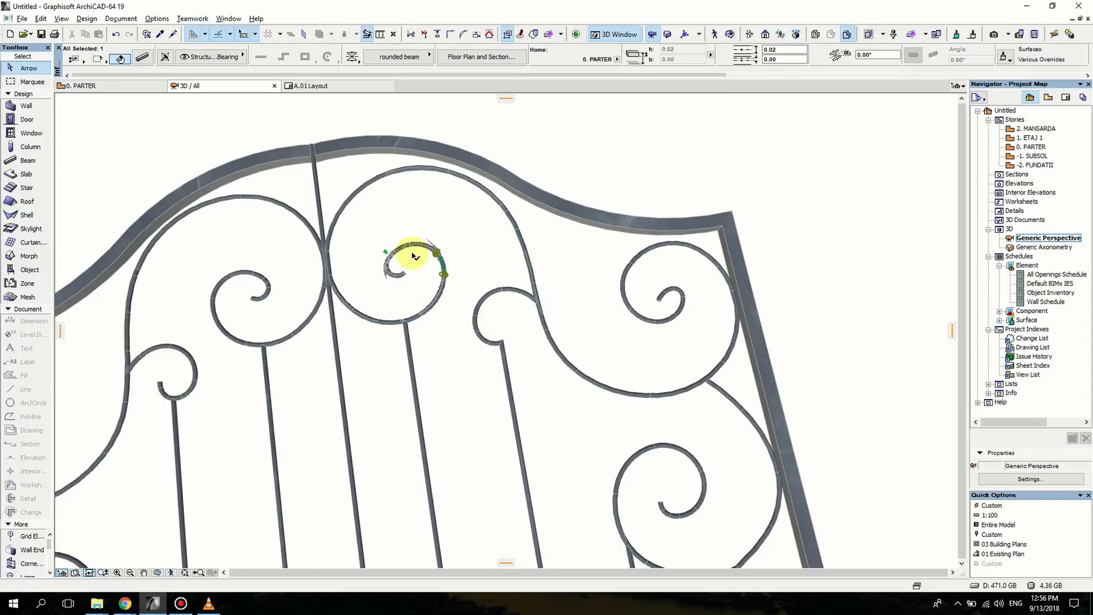
{"action": "left_click", "coordinate": [435, 249]}
{"action": "left_click", "coordinate": [432, 244]}
{"action": "key", "text": "Delete"}
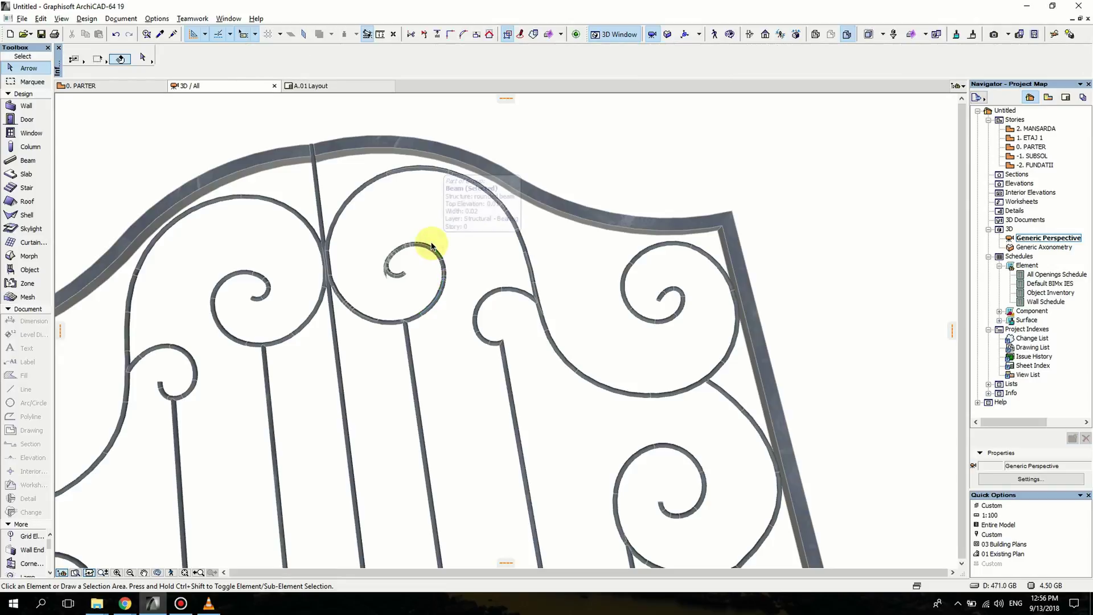
Remove the overlapping beam segments at the innermost curl of the right leaf's upper spiral
{"action": "left_click", "coordinate": [386, 279]}
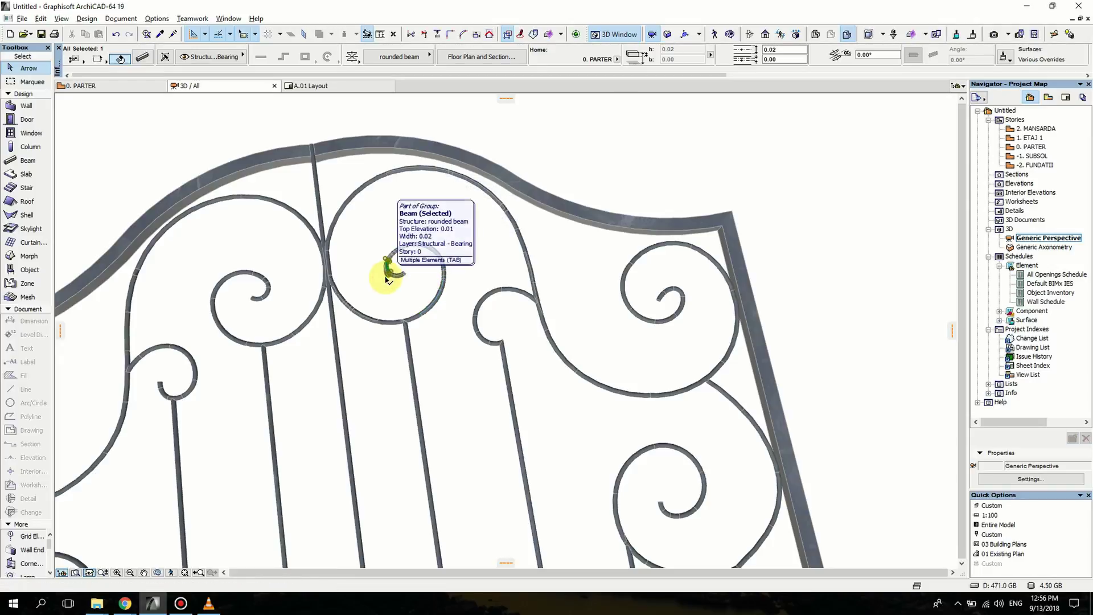
{"action": "left_click", "coordinate": [387, 278]}
{"action": "left_click", "coordinate": [386, 277]}
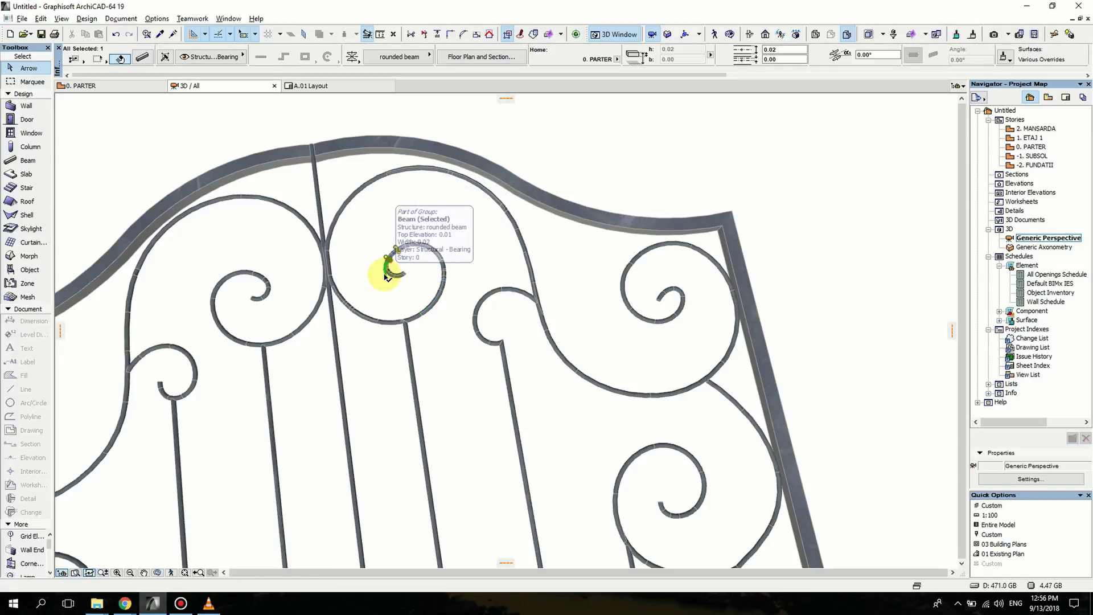
{"action": "left_click", "coordinate": [385, 278]}
{"action": "scroll", "coordinate": [406, 300], "scroll_direction": "down", "scroll_amount": 5}
{"action": "scroll", "coordinate": [541, 439], "scroll_direction": "up", "scroll_amount": 1}
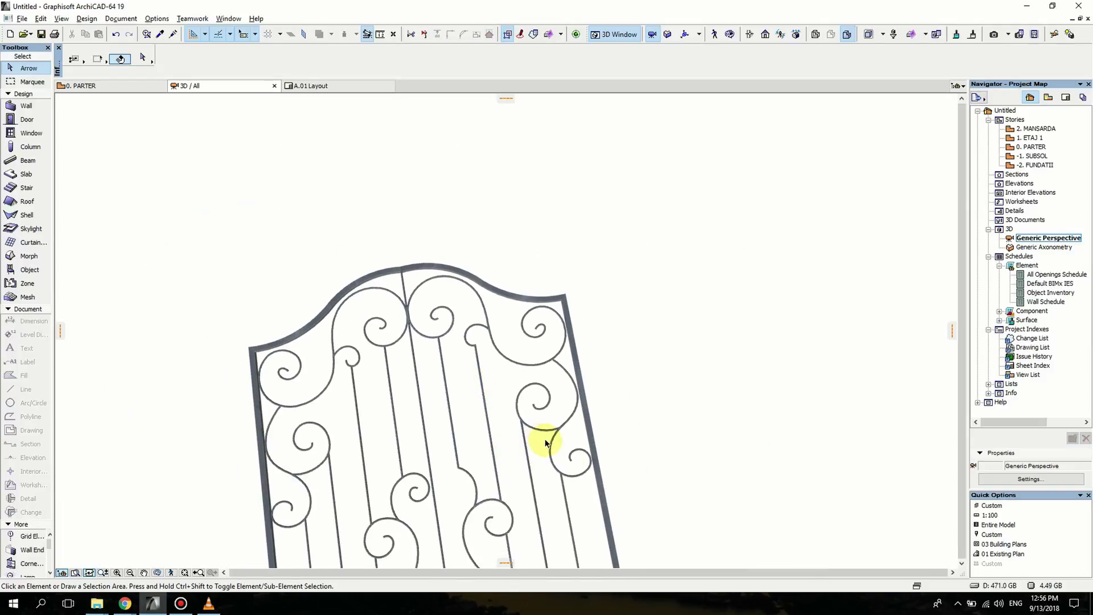
Go back to the 0. PARTER plan and fill the right leaf's missing central inner spiral with rounded beams along its linework
{"action": "middle_click_drag", "start_coordinate": [551, 480], "coordinate": [549, 317]}
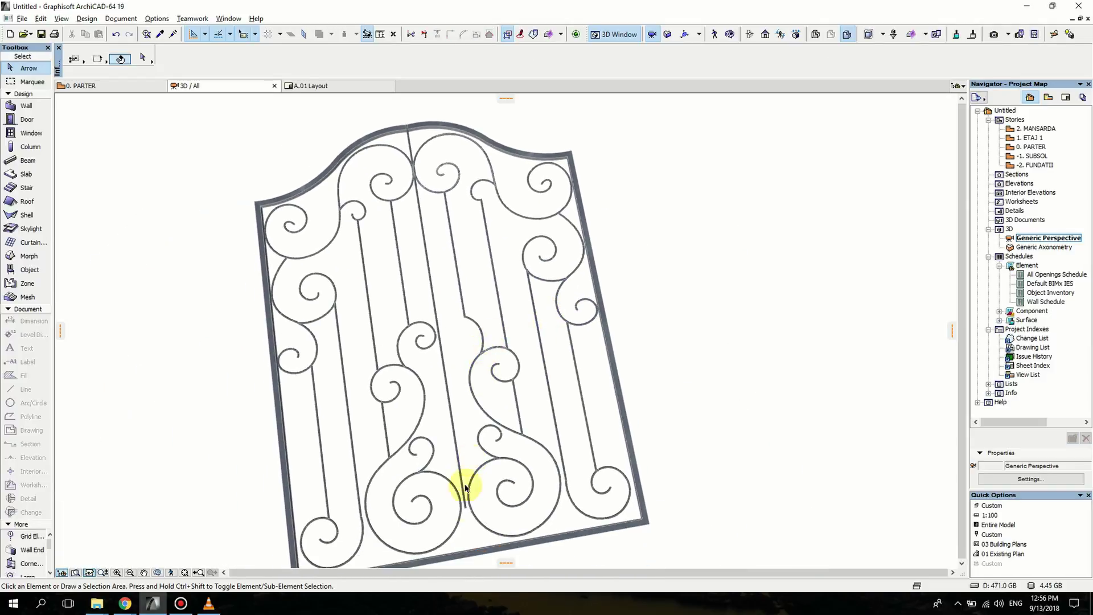
{"action": "double_click", "coordinate": [1034, 148]}
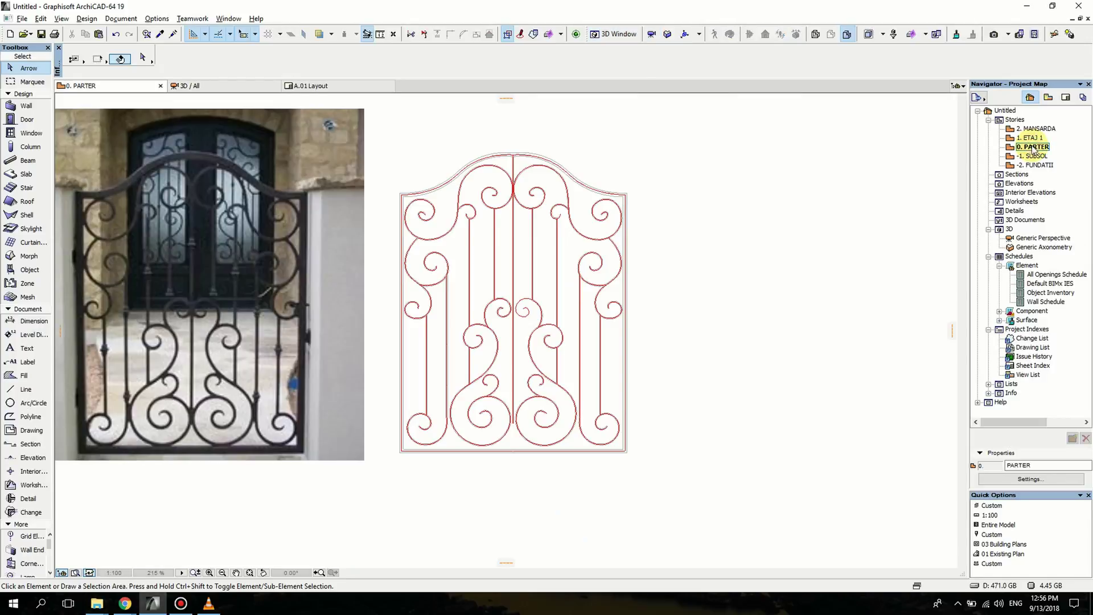
{"action": "scroll", "coordinate": [539, 245], "scroll_direction": "up", "scroll_amount": 5}
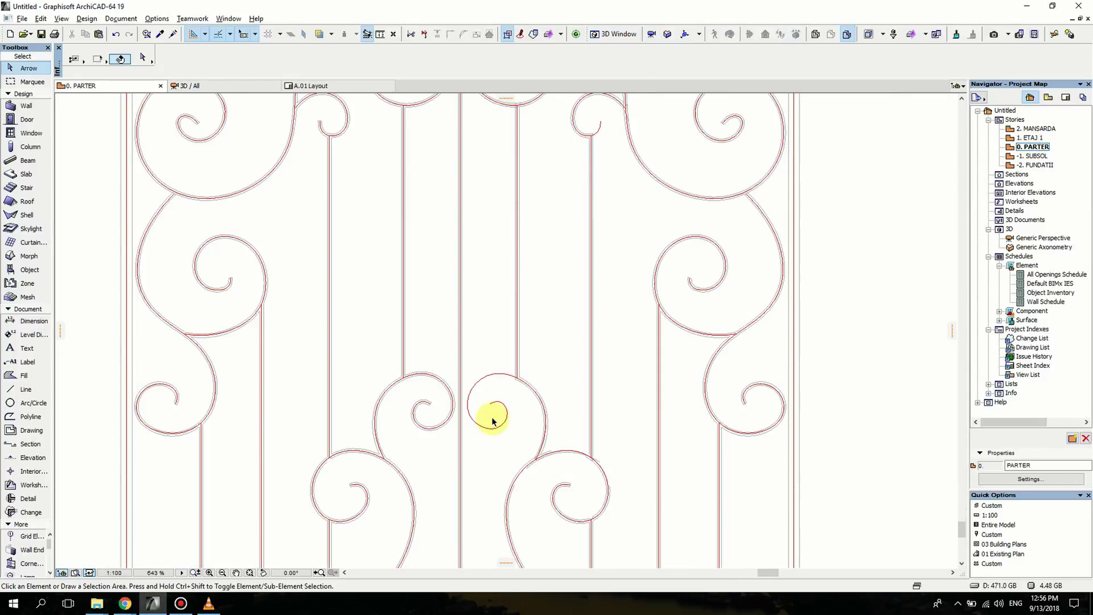
{"action": "left_click", "coordinate": [14, 162]}
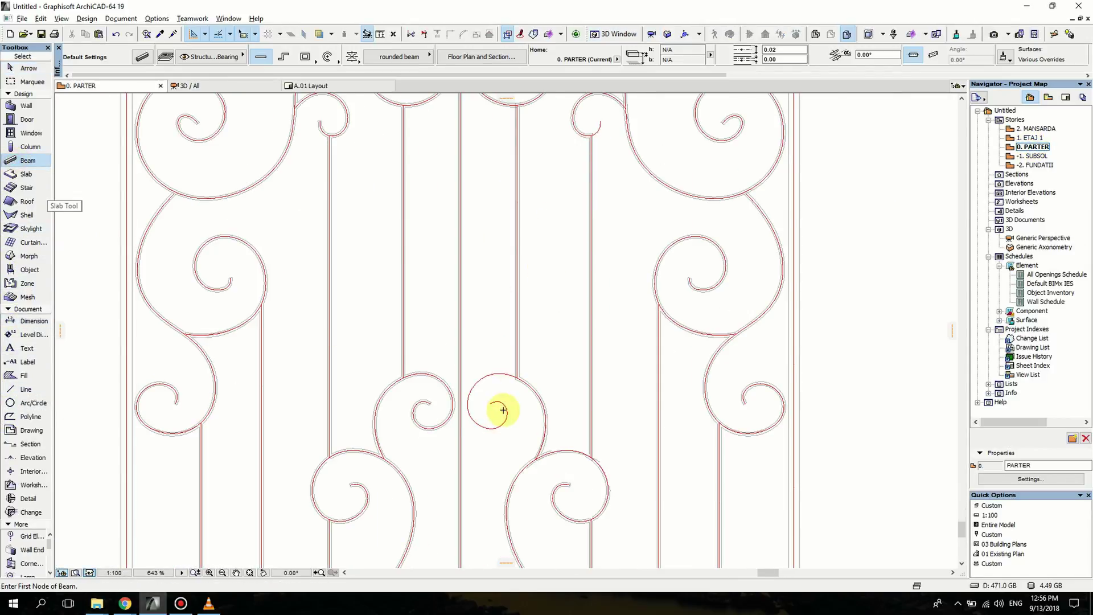
{"action": "scroll", "coordinate": [500, 410], "scroll_direction": "up", "scroll_amount": 5}
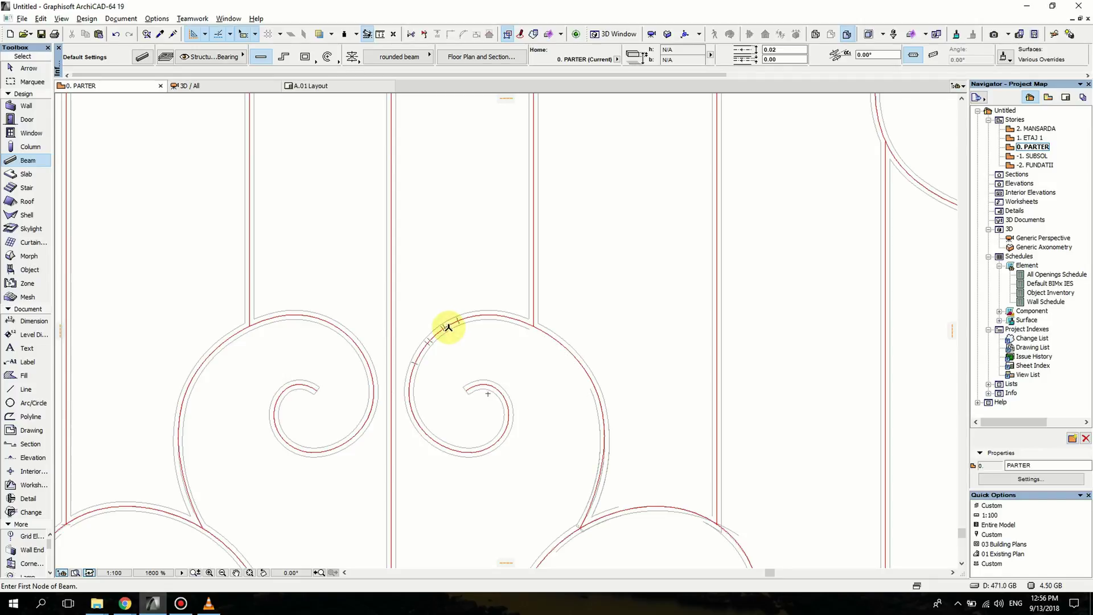
Add the missing rounded beam along the open tip of the right leaf's small upper curl
{"action": "scroll", "coordinate": [586, 212], "scroll_direction": "down", "scroll_amount": 8}
{"action": "scroll", "coordinate": [512, 395], "scroll_direction": "up", "scroll_amount": 10}
{"action": "scroll", "coordinate": [472, 368], "scroll_direction": "up", "scroll_amount": 3}
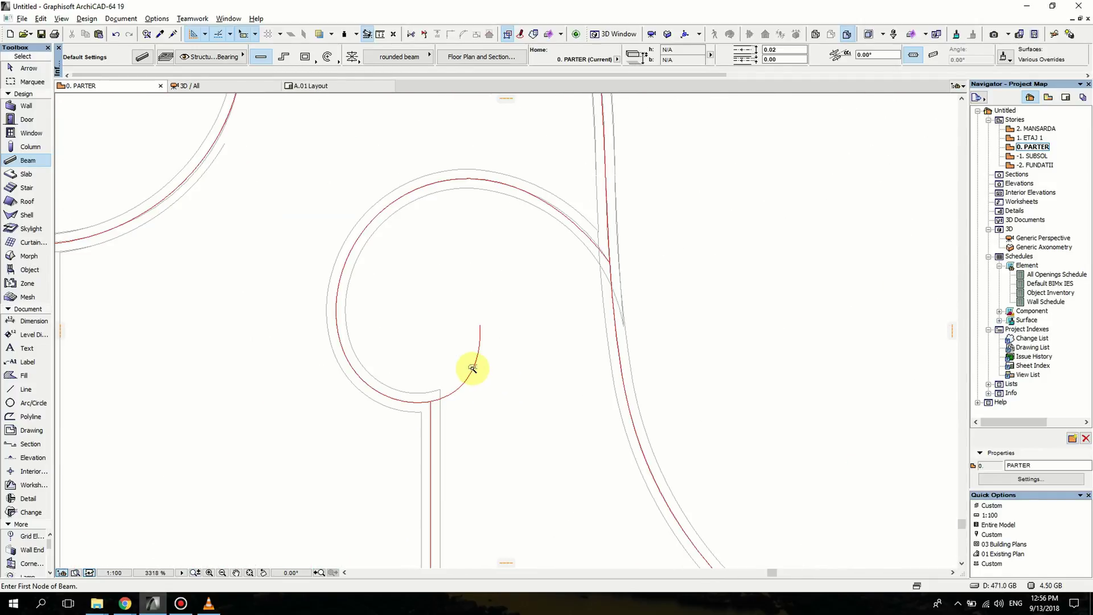
{"action": "scroll", "coordinate": [561, 361], "scroll_direction": "down", "scroll_amount": 12}
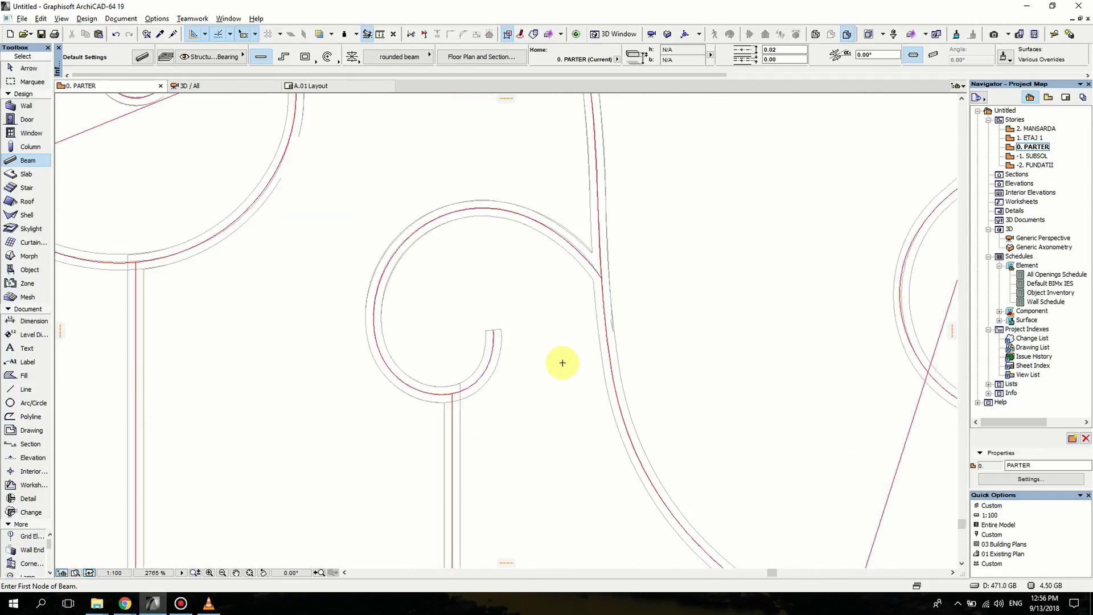
{"action": "middle_click_drag", "start_coordinate": [607, 268], "coordinate": [599, 113]}
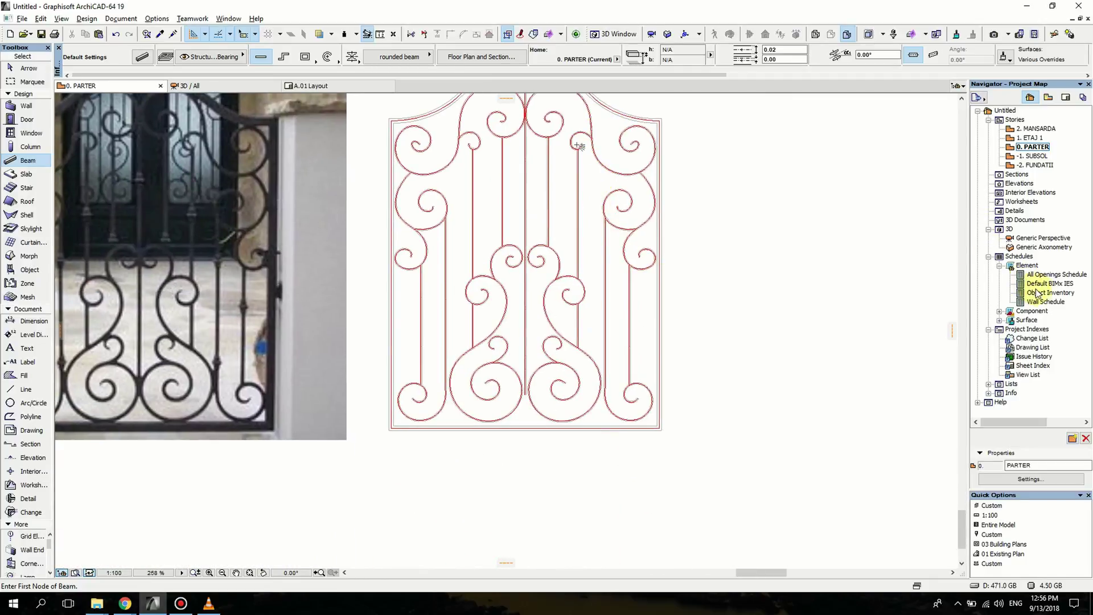
Open the Generic Perspective view and orbit around the gate to examine its completed scrolls and lower spirals
{"action": "double_click", "coordinate": [1050, 239]}
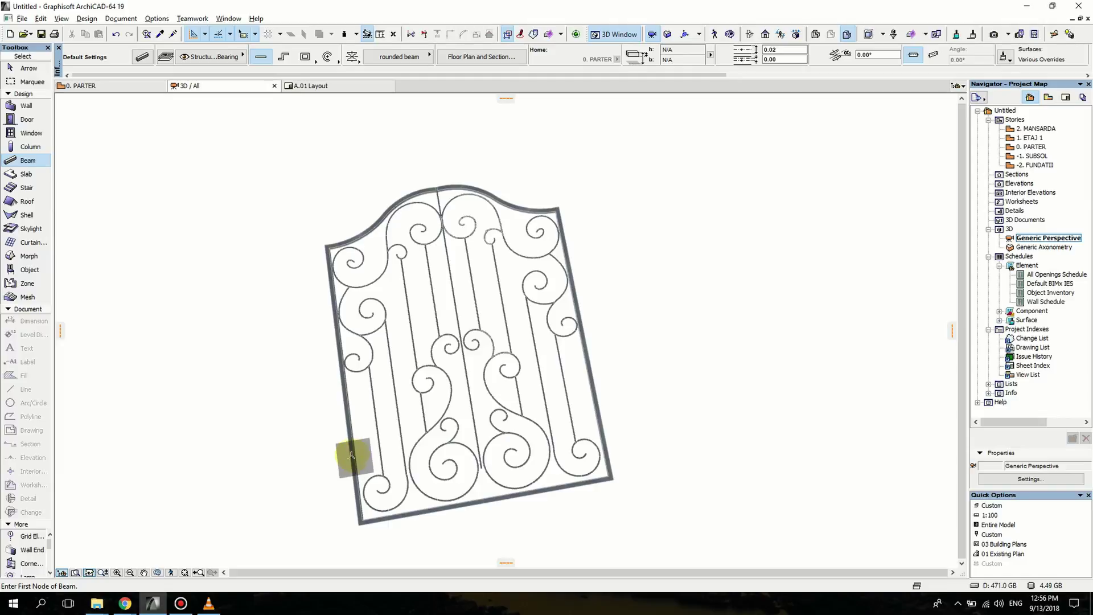
{"action": "left_click", "coordinate": [157, 572]}
{"action": "scroll", "coordinate": [475, 441], "scroll_direction": "up", "scroll_amount": 10}
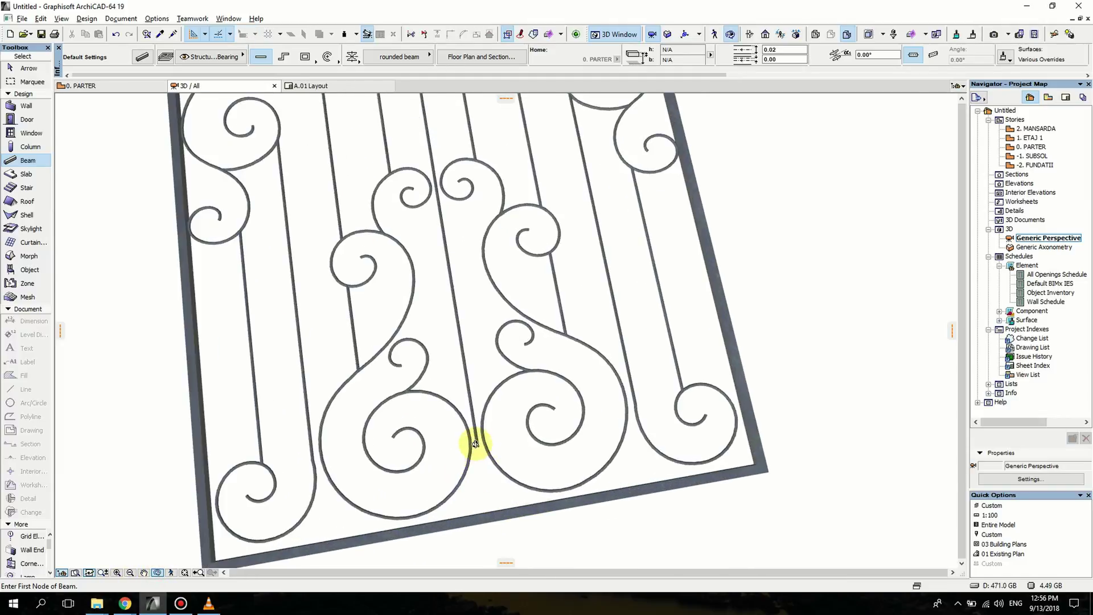
{"action": "scroll", "coordinate": [478, 442], "scroll_direction": "down", "scroll_amount": 10}
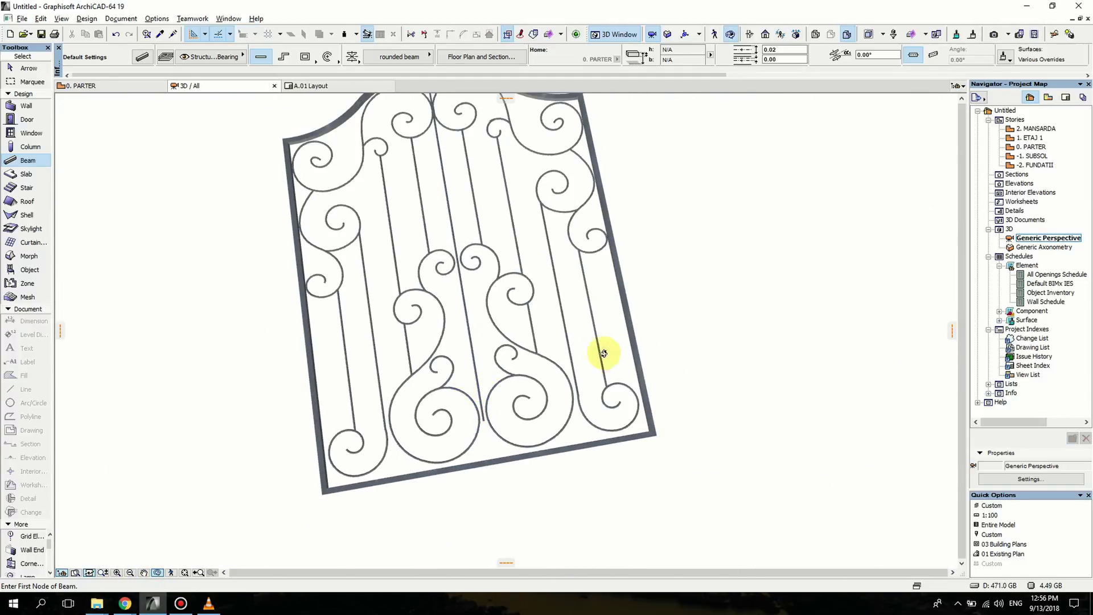
{"action": "left_click_drag", "start_coordinate": [596, 420], "coordinate": [607, 376]}
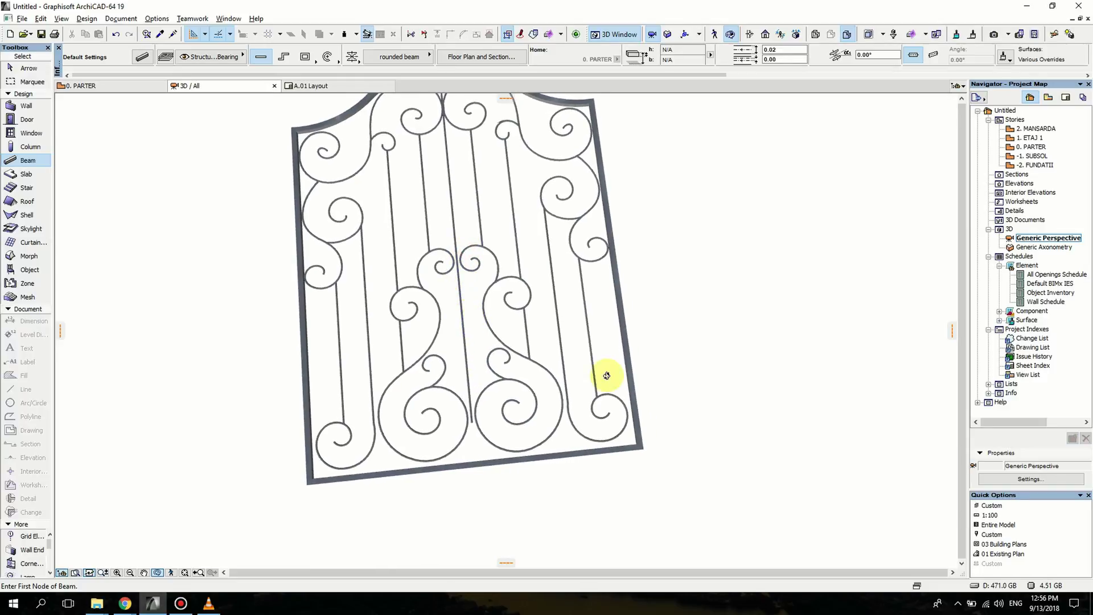
Select all the gate's beams on the 0. PARTER plan and move them horizontally clear of the traced linework, to its right
{"action": "double_click", "coordinate": [1031, 147]}
{"action": "scroll", "coordinate": [664, 317], "scroll_direction": "down", "scroll_amount": 3}
{"action": "mouse_move", "coordinate": [663, 317]}
{"action": "middle_mouse_down"}
{"action": "mouse_move", "coordinate": [602, 355]}
{"action": "mouse_move", "coordinate": [463, 386]}
{"action": "middle_mouse_up"}
{"action": "scroll", "coordinate": [488, 420], "scroll_direction": "up", "scroll_amount": 3}
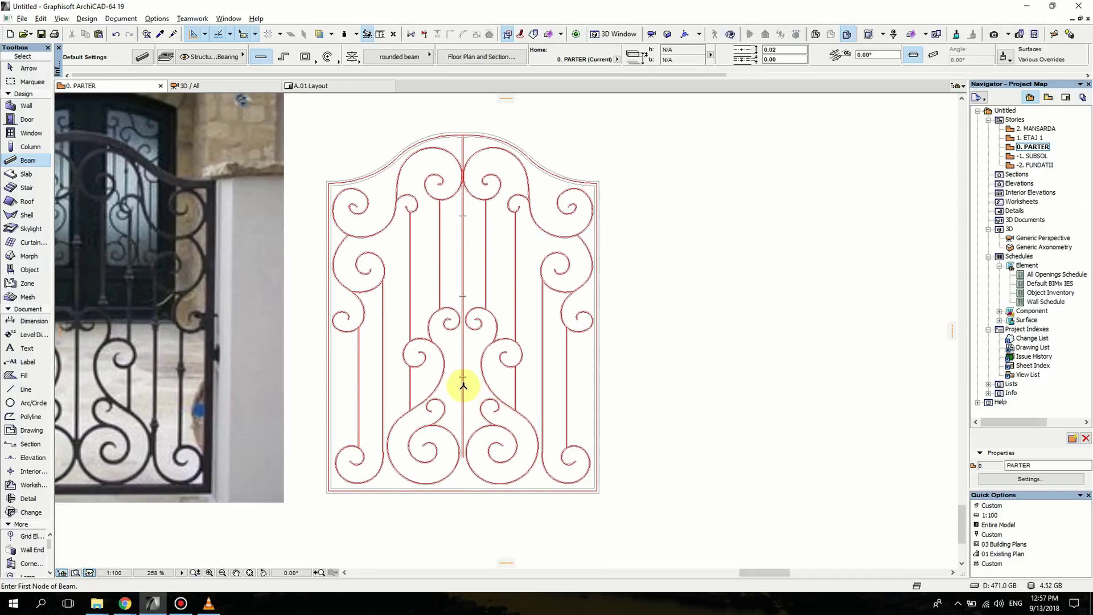
{"action": "left_click", "coordinate": [19, 67]}
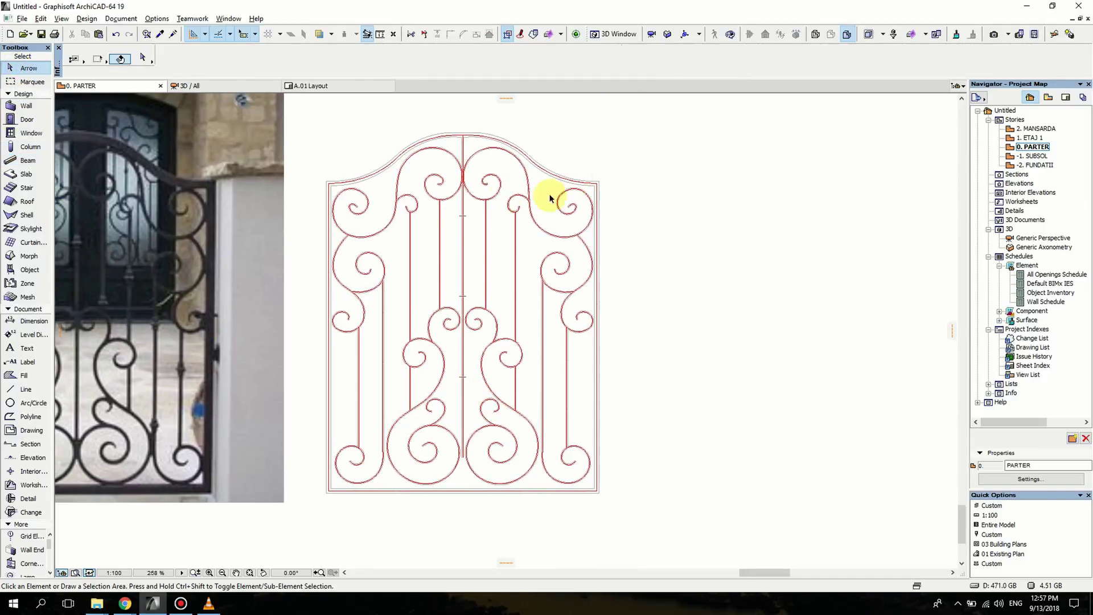
{"action": "left_click", "coordinate": [19, 163]}
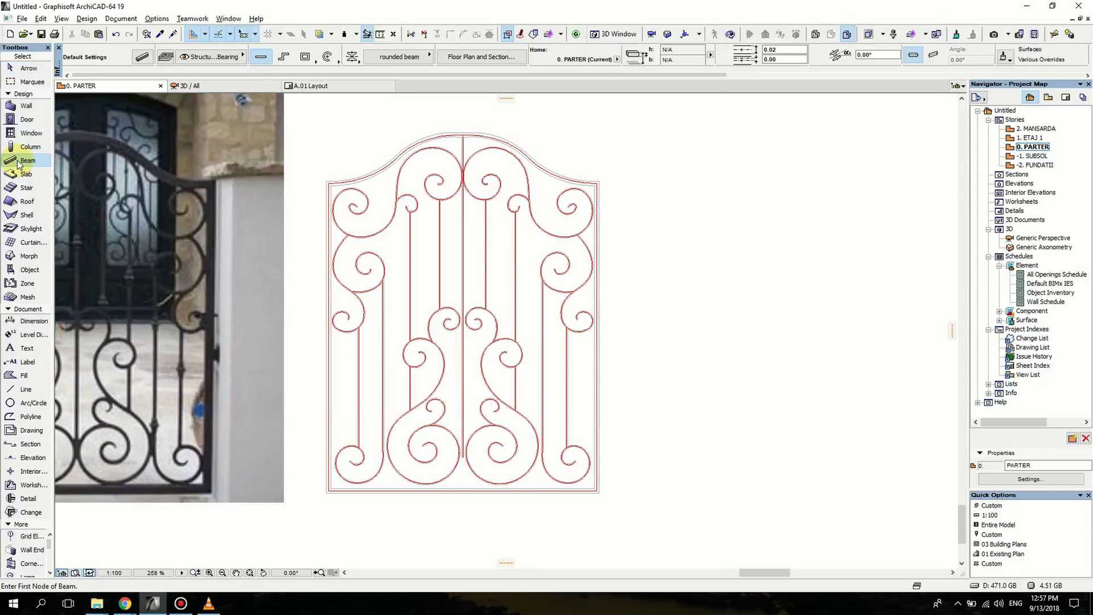
{"action": "key", "text": "ctrl+a"}
{"action": "key", "text": "ctrl+d"}
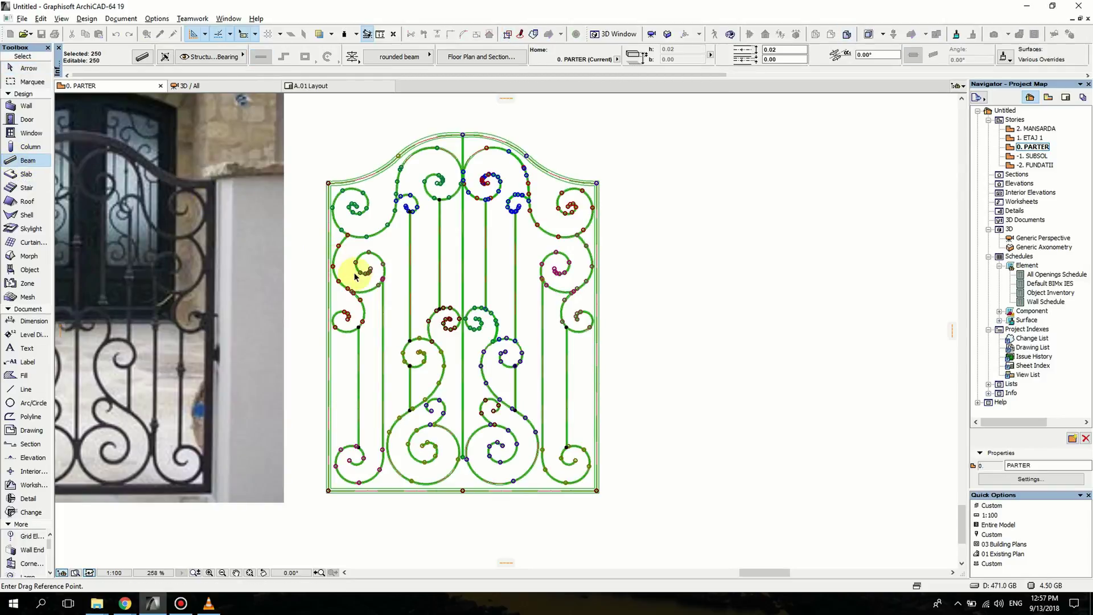
{"action": "left_click", "coordinate": [328, 491]}
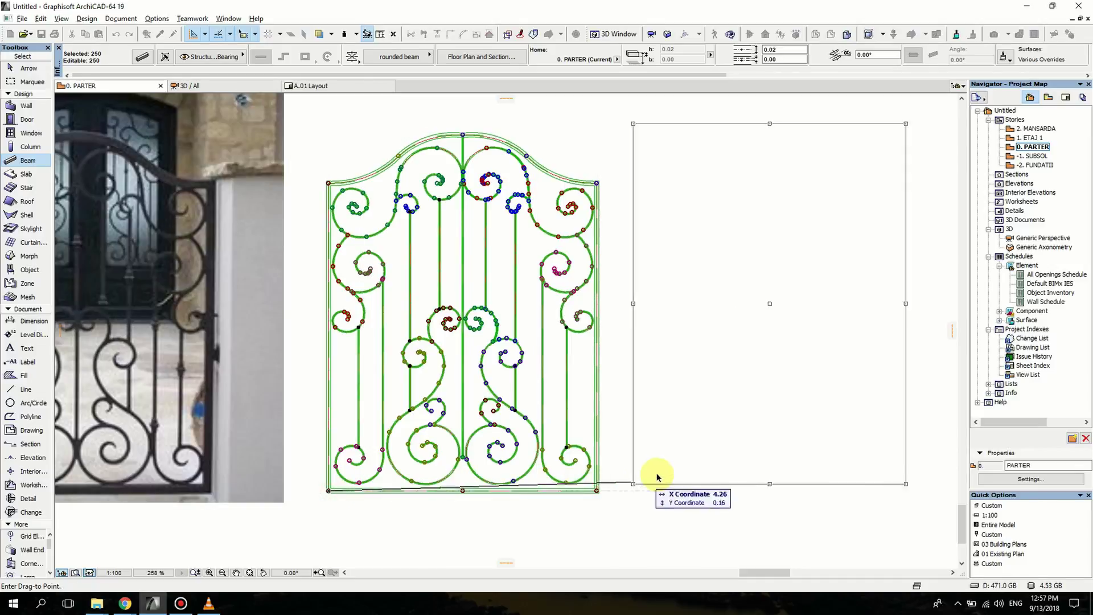
{"action": "left_click", "coordinate": [654, 490]}
Convert all the selected gate beams to morphs, continuing despite their complexity
{"action": "scroll", "coordinate": [654, 484], "scroll_direction": "down", "scroll_amount": 3}
{"action": "middle_click_drag", "start_coordinate": [667, 468], "coordinate": [463, 432]}
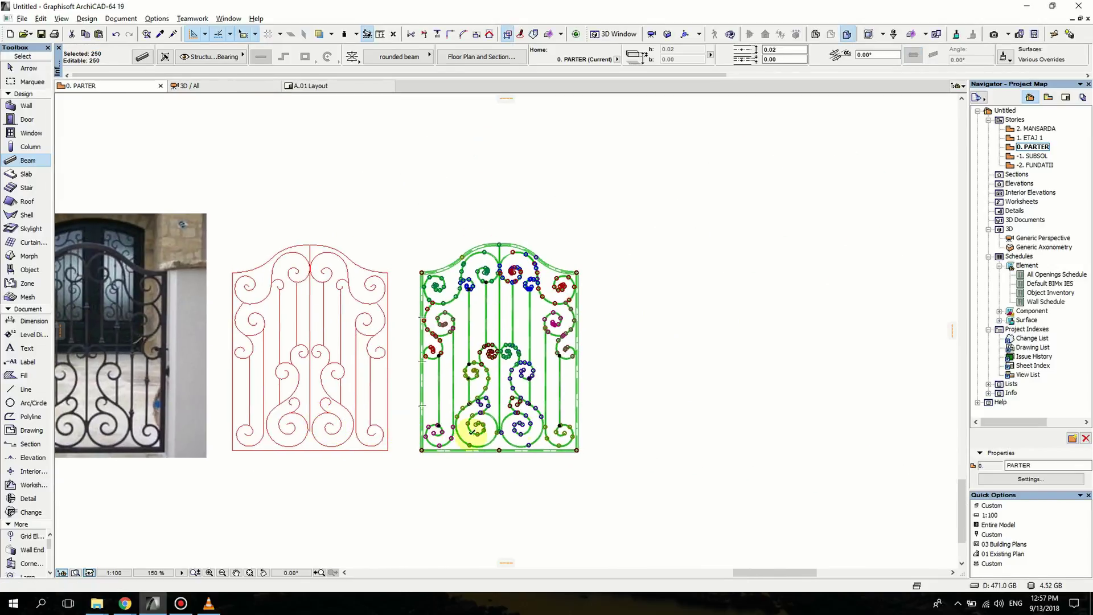
{"action": "scroll", "coordinate": [546, 398], "scroll_direction": "up", "scroll_amount": 2}
{"action": "scroll", "coordinate": [527, 391], "scroll_direction": "up", "scroll_amount": 2}
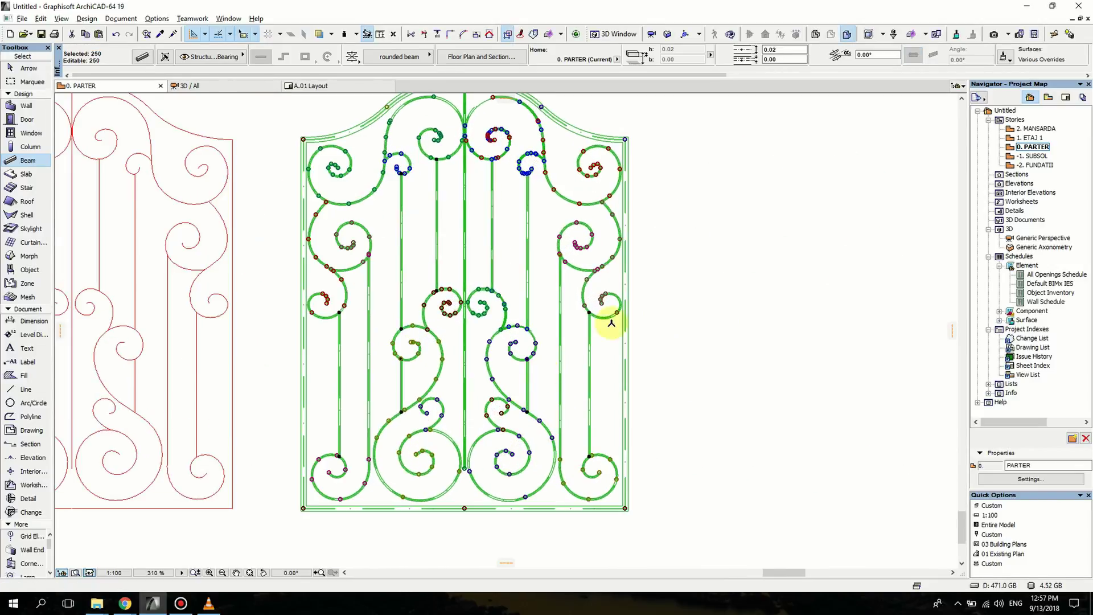
{"action": "right_click", "coordinate": [710, 256]}
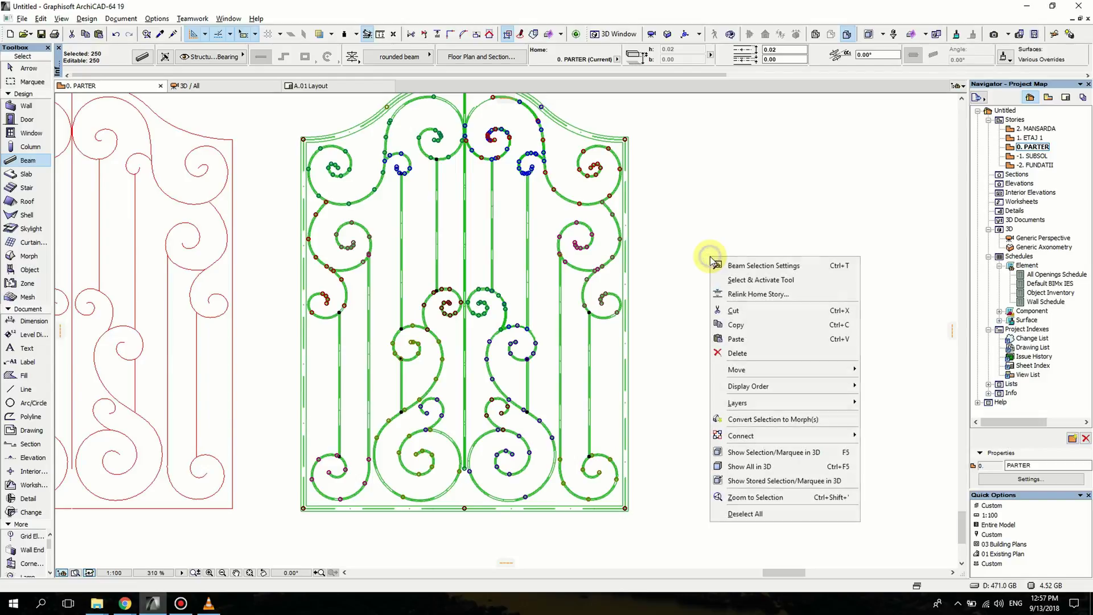
{"action": "left_click", "coordinate": [787, 421]}
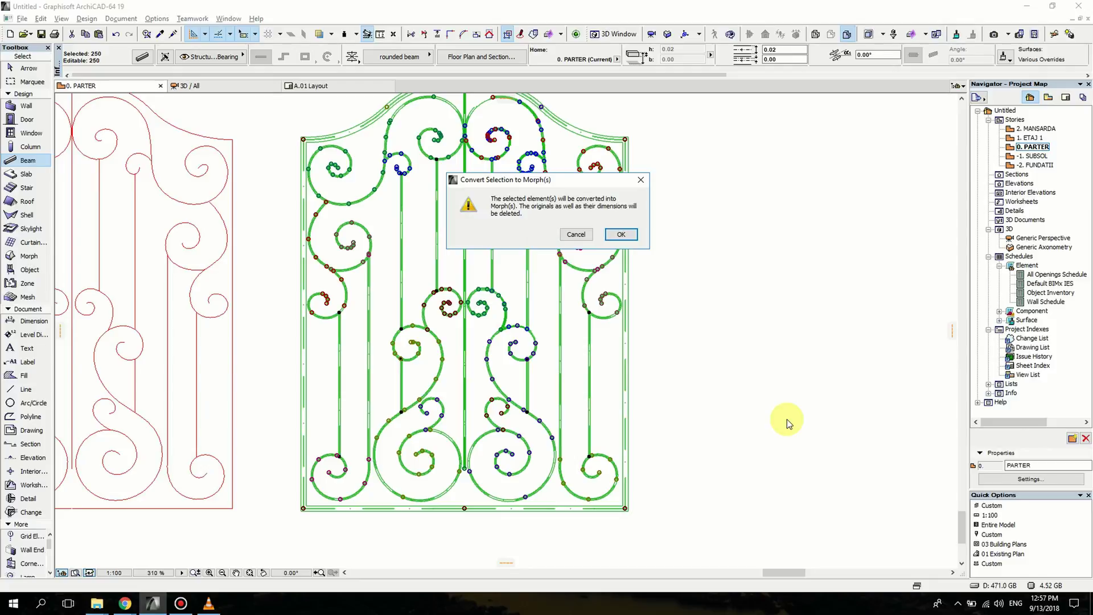
{"action": "left_click", "coordinate": [621, 235]}
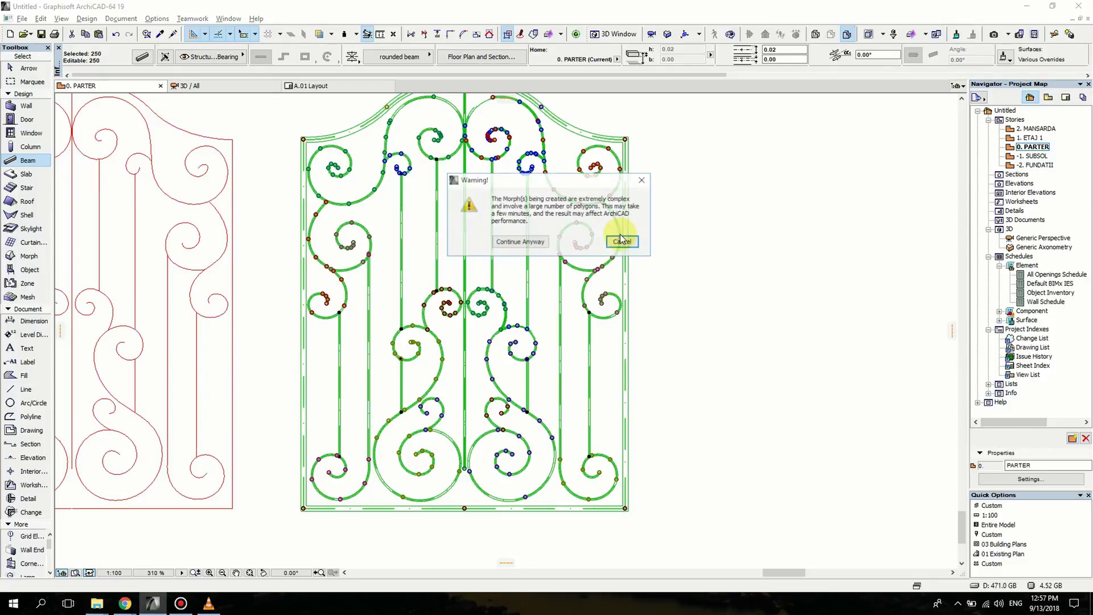
{"action": "left_click", "coordinate": [519, 244]}
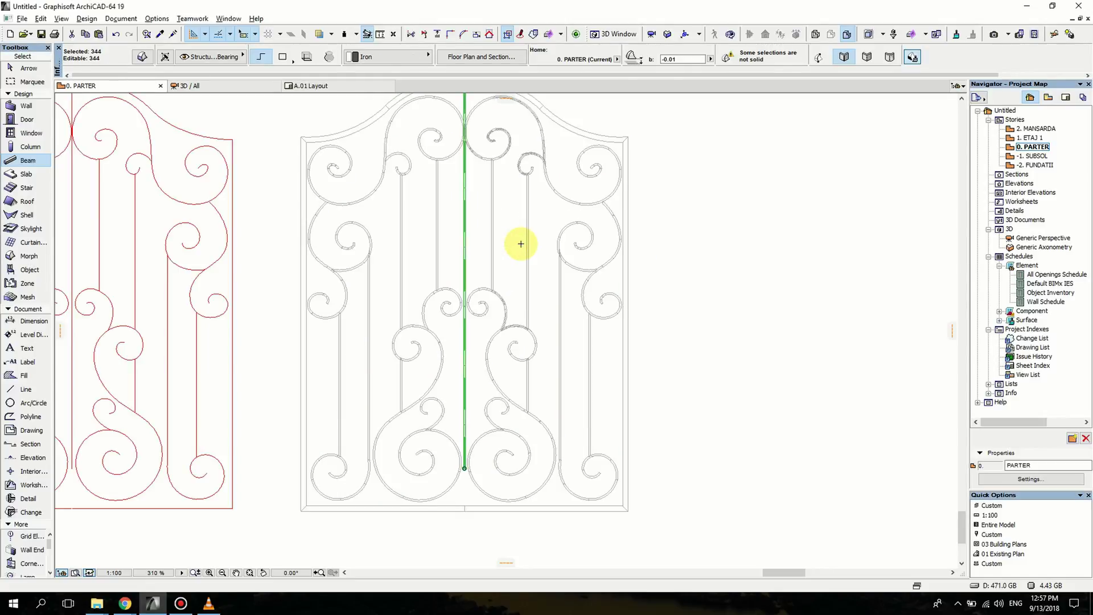
Merge all the gate's morphs into one with a Boolean Union, then clear the selection
{"action": "scroll", "coordinate": [592, 249], "scroll_direction": "down", "scroll_amount": 3}
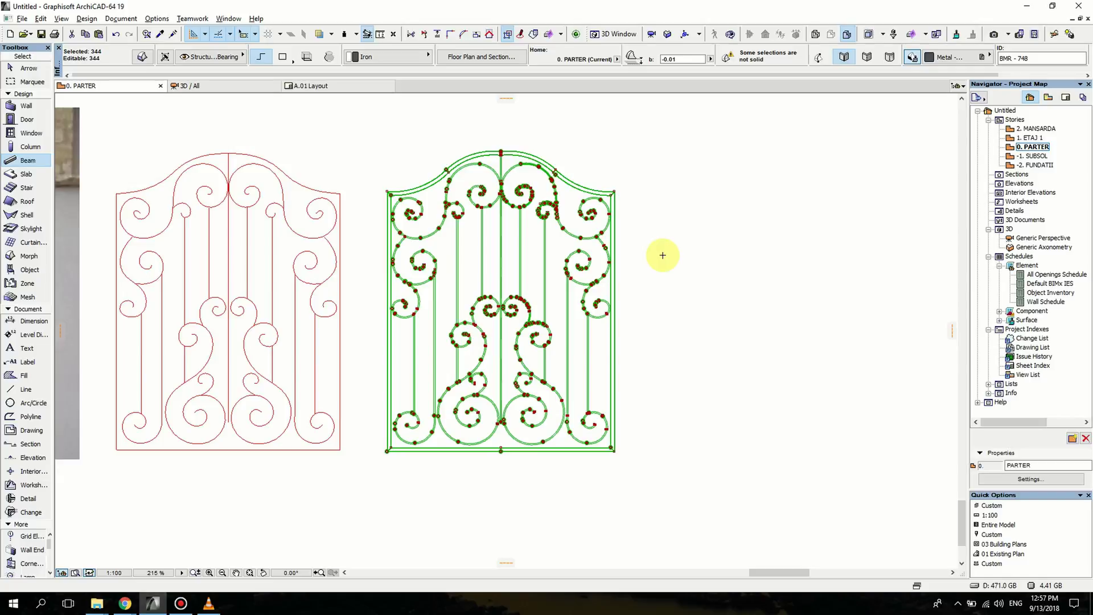
{"action": "right_click", "coordinate": [662, 255]}
{"action": "mouse_move", "coordinate": [701, 449]}
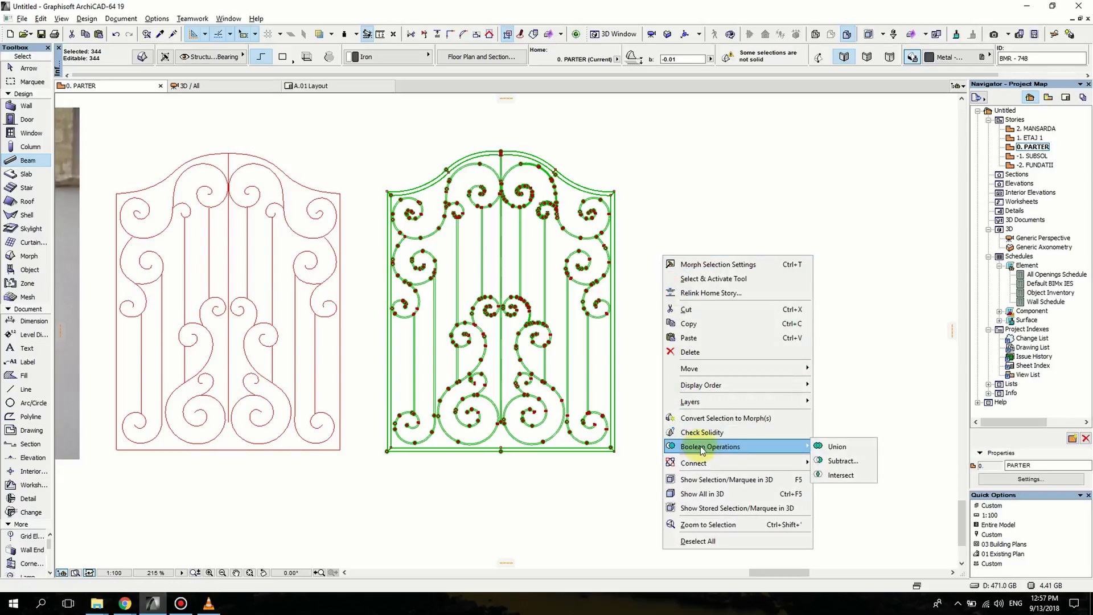
{"action": "left_click", "coordinate": [837, 450]}
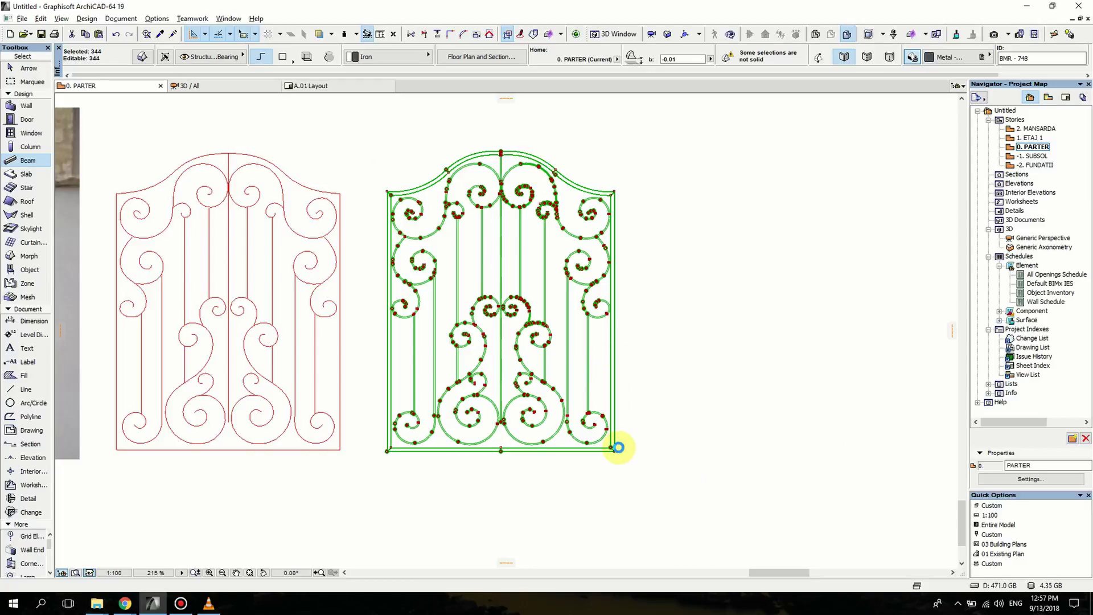
{"action": "left_click", "coordinate": [618, 447]}
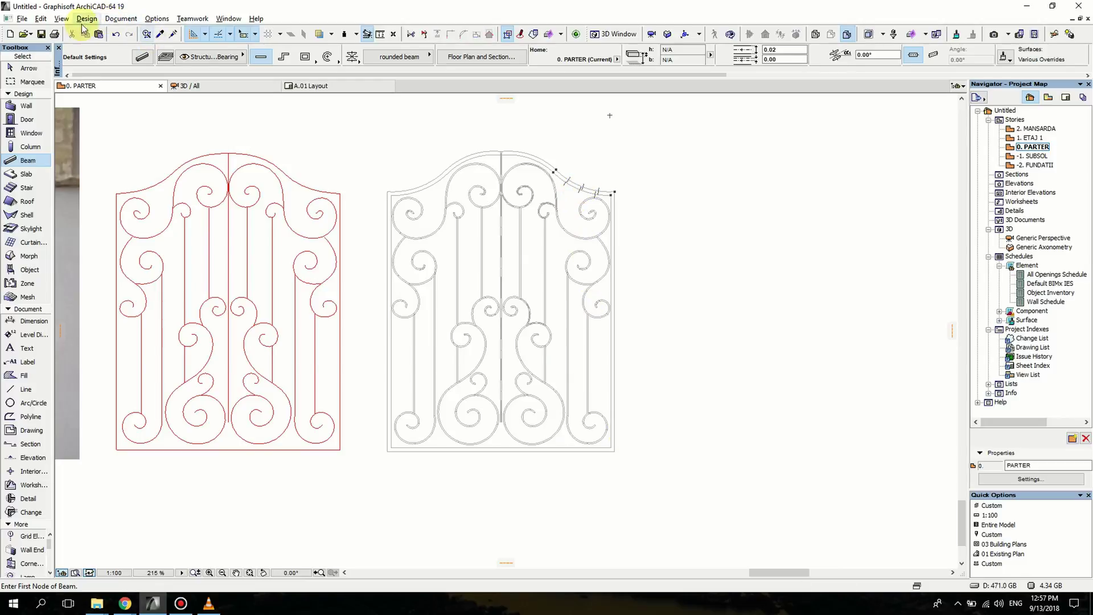
Select the merged gate in plan to check it is a single morph, then view it in Generic Perspective
{"action": "left_click", "coordinate": [27, 68]}
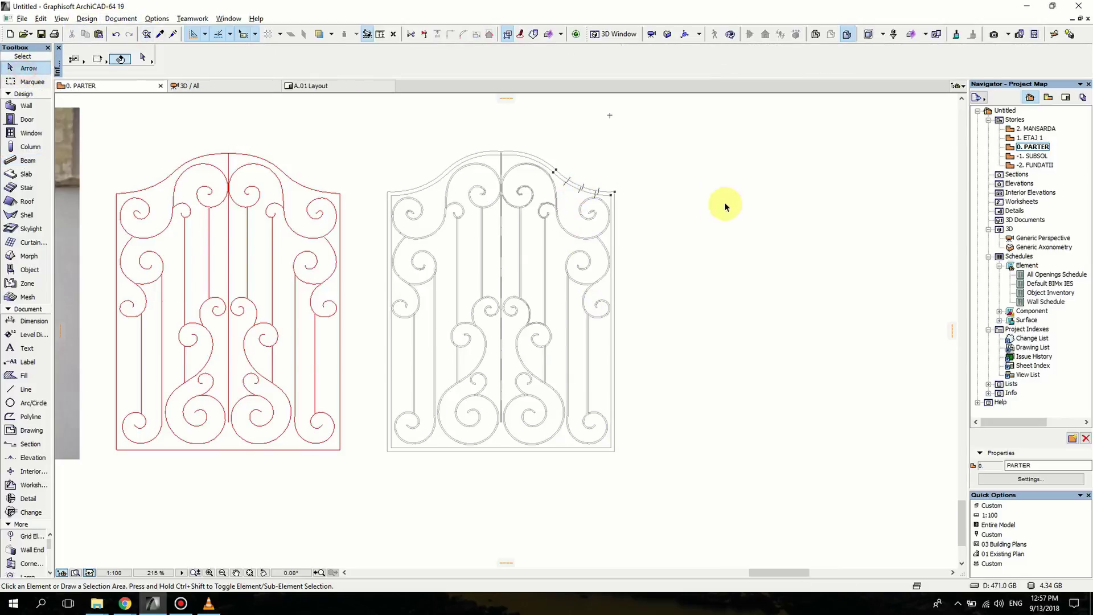
{"action": "left_click", "coordinate": [615, 194]}
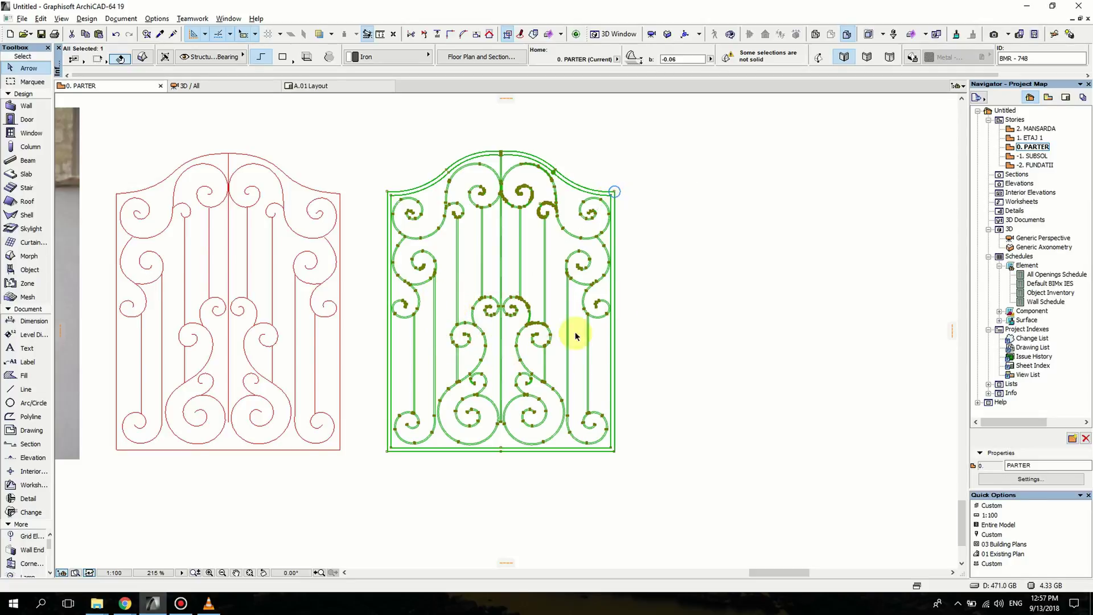
{"action": "middle_click_drag", "start_coordinate": [544, 340], "coordinate": [544, 310]}
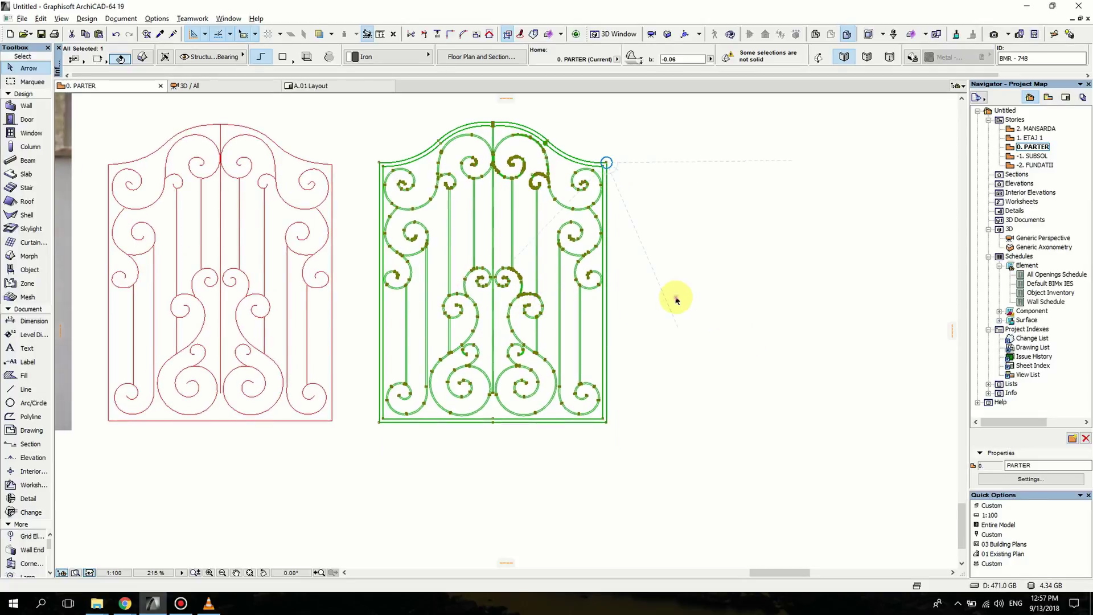
{"action": "left_click", "coordinate": [676, 300]}
{"action": "double_click", "coordinate": [1055, 238]}
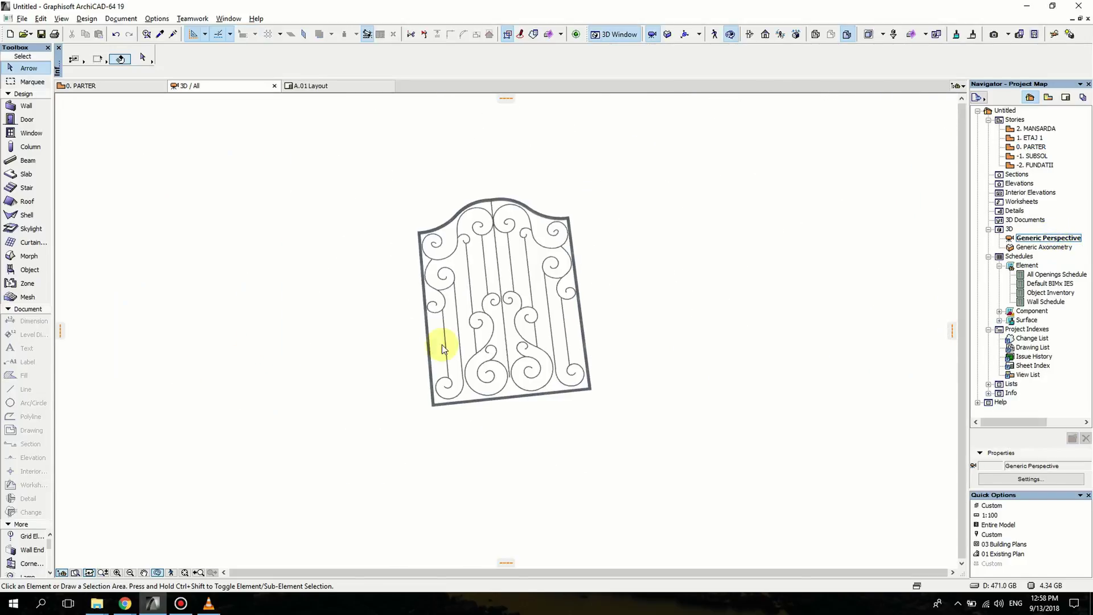
On the 0. PARTER plan, draw a vertical section line between the traced linework and the gate, facing the gate, and open that section
{"action": "double_click", "coordinate": [1032, 147]}
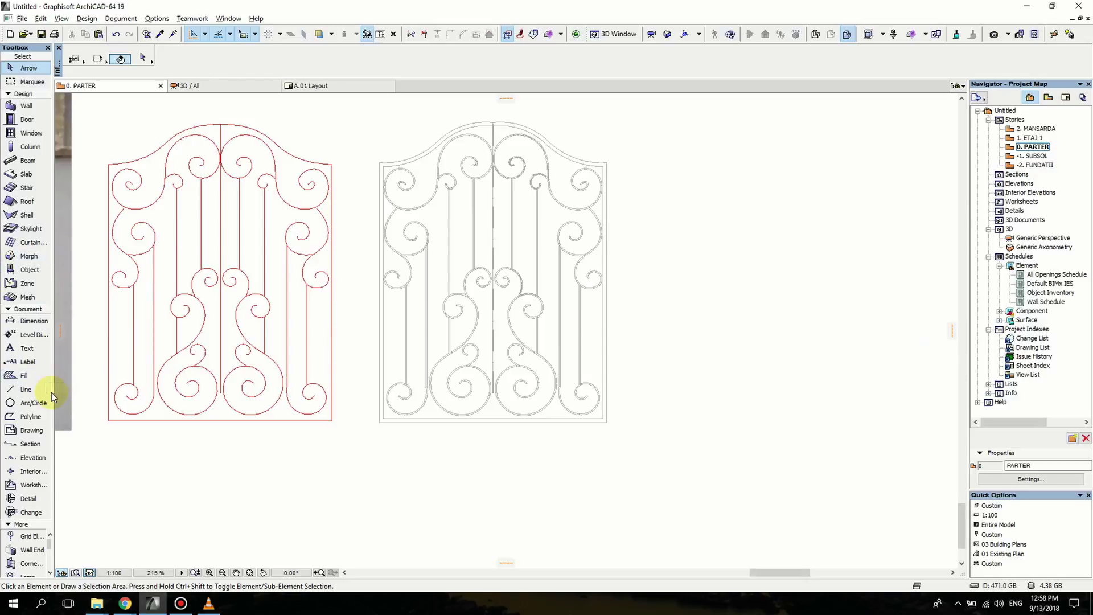
{"action": "left_click", "coordinate": [27, 443]}
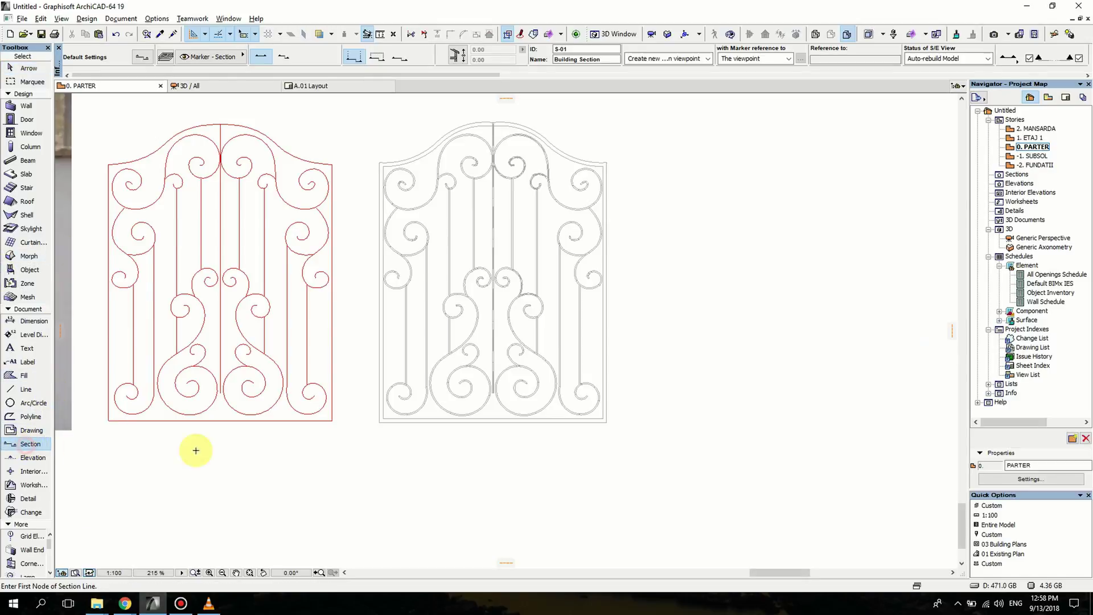
{"action": "left_click", "coordinate": [354, 509]}
{"action": "scroll", "coordinate": [360, 100], "scroll_direction": "down", "scroll_amount": 3}
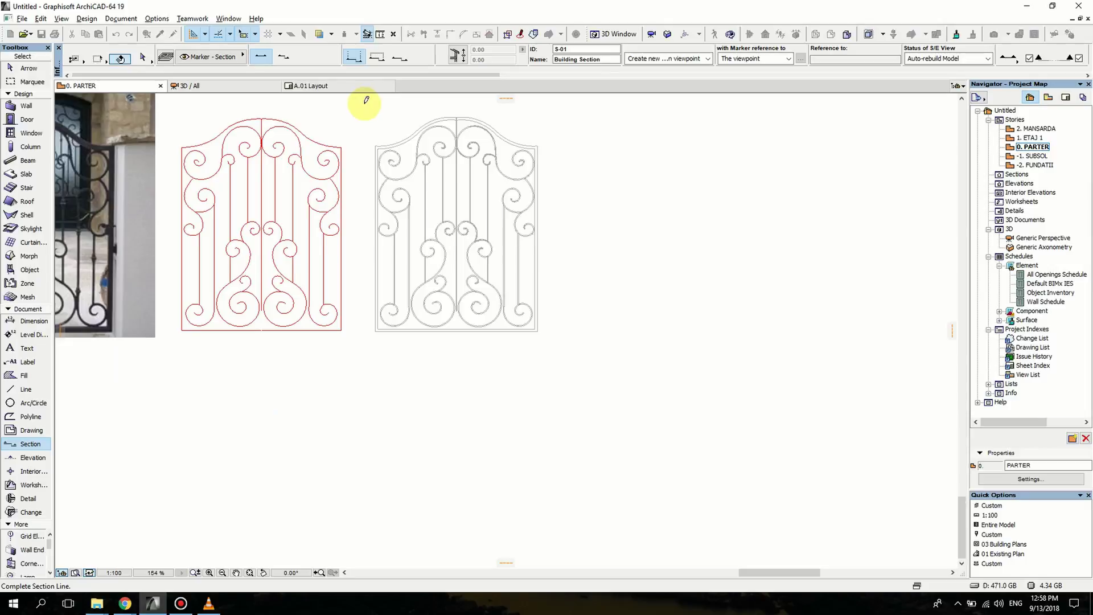
{"action": "left_click", "coordinate": [354, 145]}
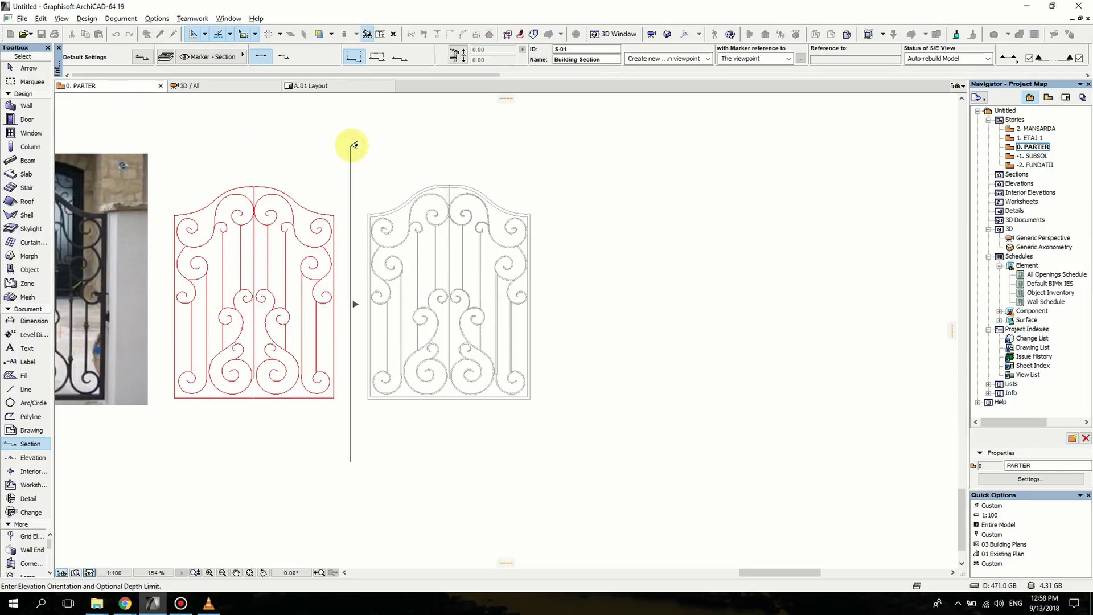
{"action": "left_click", "coordinate": [382, 145]}
{"action": "right_click", "coordinate": [367, 150]}
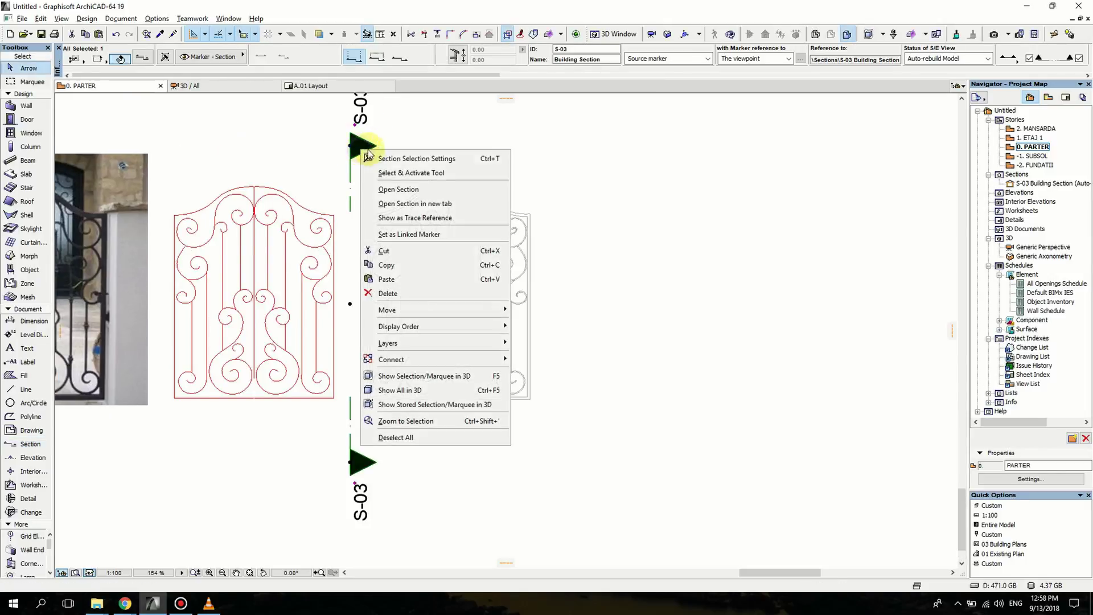
{"action": "left_click", "coordinate": [405, 187]}
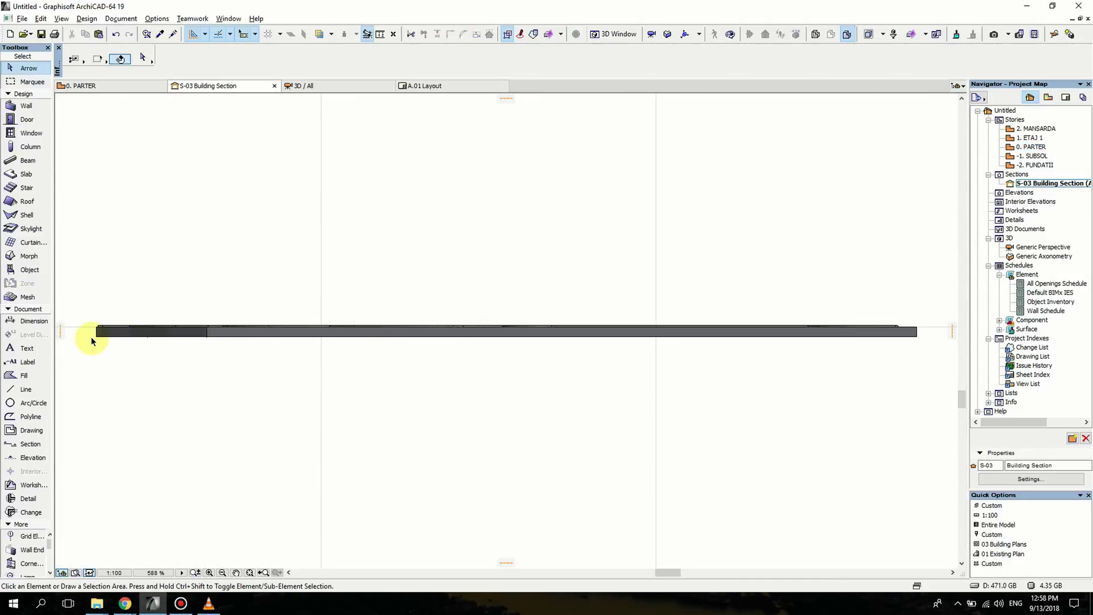
Select the flat-lying gate morph in the section and rotate it upright to vertical about the lower corner of its right end
{"action": "left_click", "coordinate": [96, 337]}
{"action": "left_click", "coordinate": [596, 368]}
{"action": "left_click", "coordinate": [917, 333]}
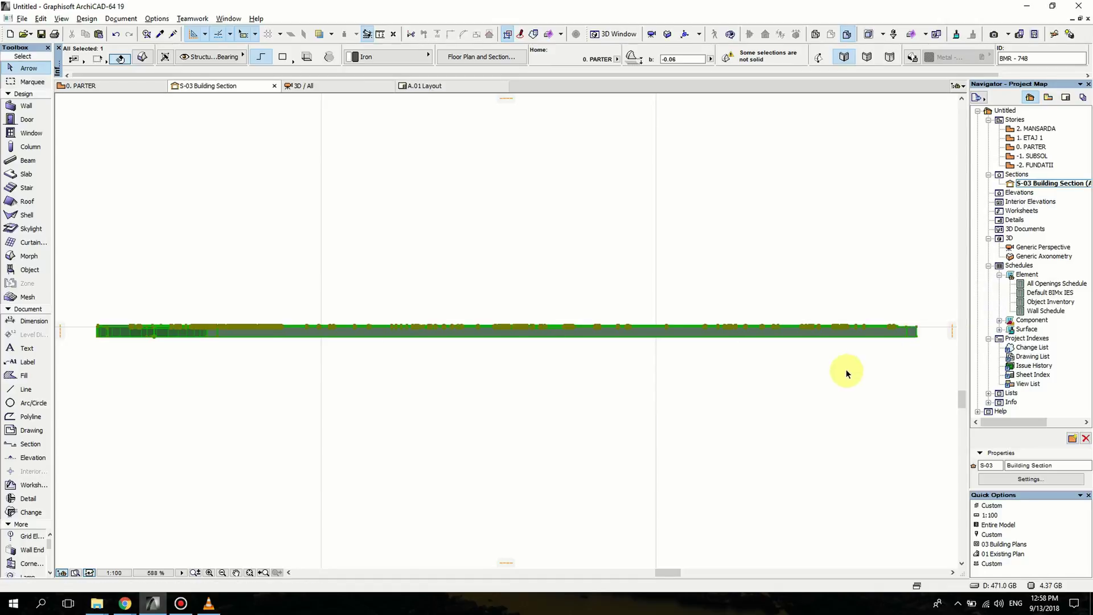
{"action": "scroll", "coordinate": [670, 359], "scroll_direction": "down", "scroll_amount": 2}
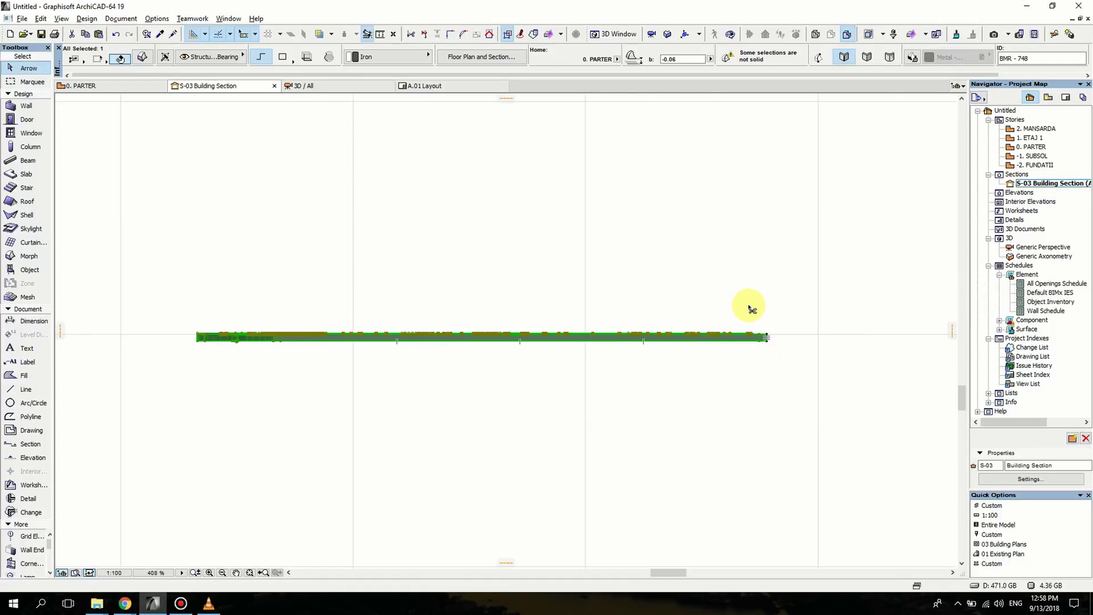
{"action": "key", "text": "ctrl+e"}
{"action": "left_click", "coordinate": [766, 339]}
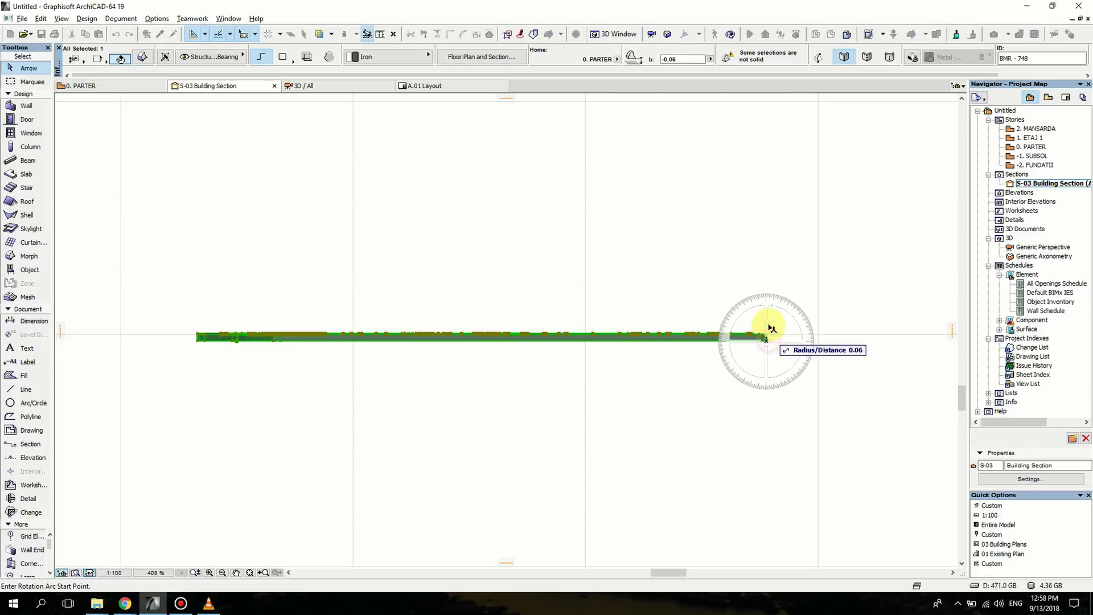
{"action": "left_click", "coordinate": [769, 252]}
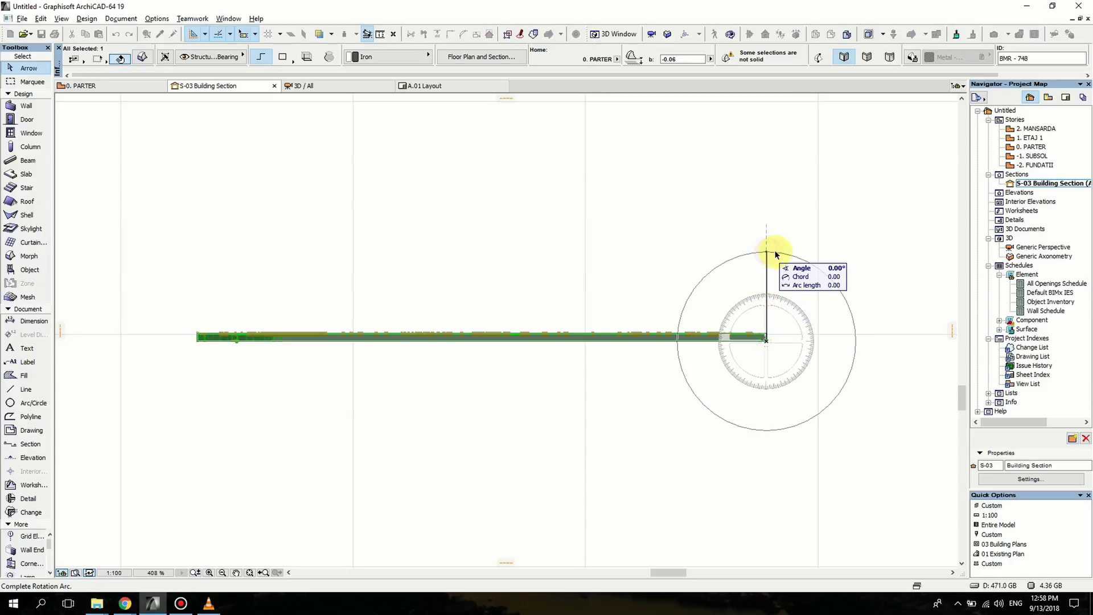
{"action": "left_click", "coordinate": [865, 341]}
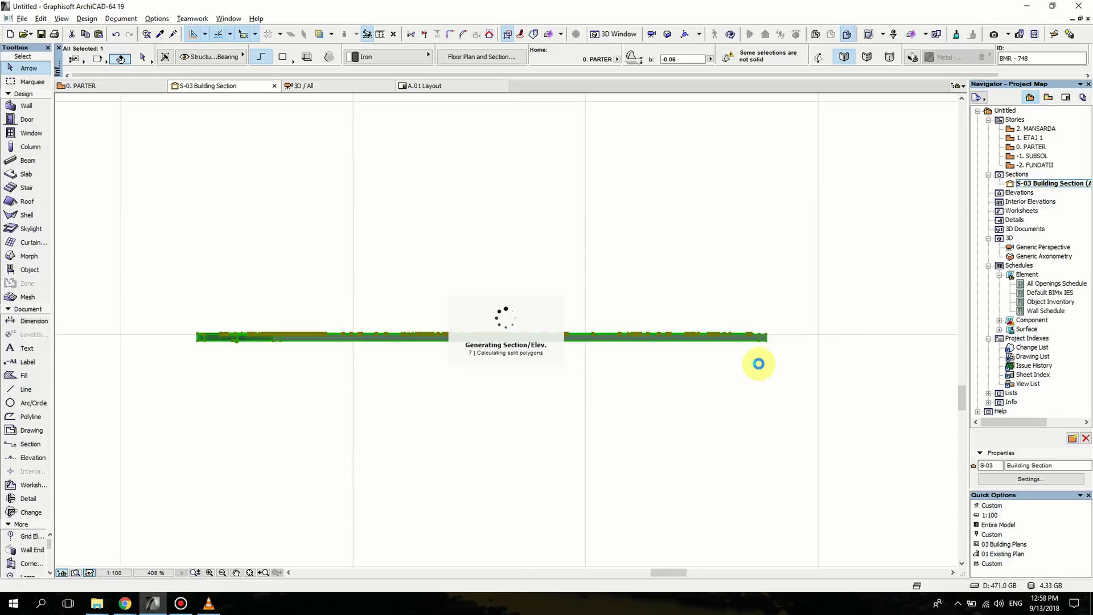
Delete the leftover horizontal rounded beam beside the upright gate in the section
{"action": "scroll", "coordinate": [667, 348], "scroll_direction": "down", "scroll_amount": 2}
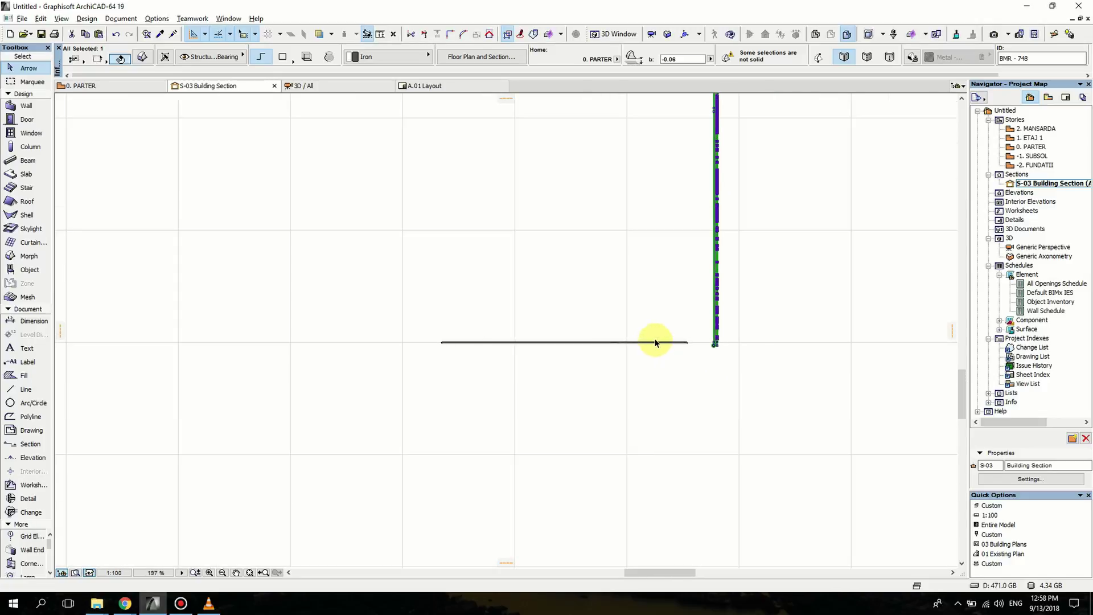
{"action": "middle_click_drag", "start_coordinate": [529, 331], "coordinate": [469, 357]}
{"action": "left_click", "coordinate": [383, 369]}
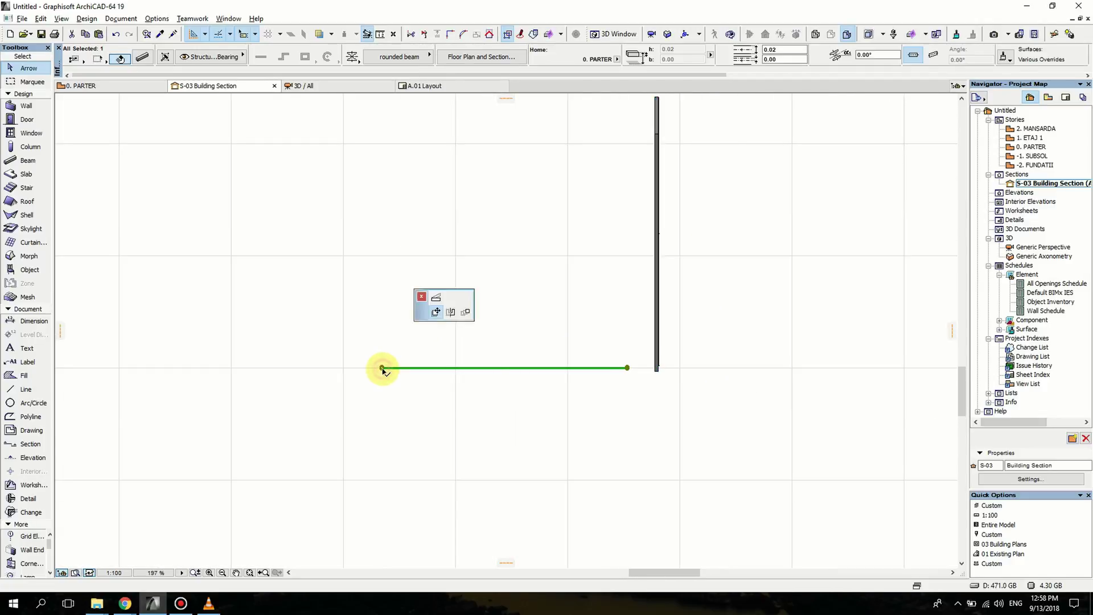
{"action": "key", "text": "Escape"}
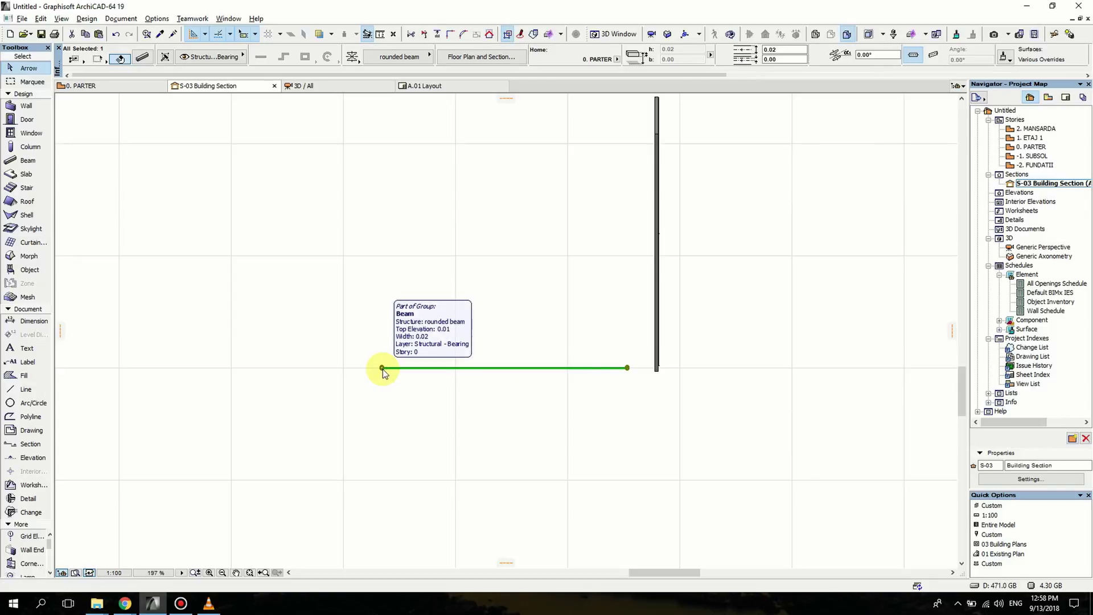
{"action": "key", "text": "Delete"}
{"action": "scroll", "coordinate": [585, 352], "scroll_direction": "down", "scroll_amount": 1}
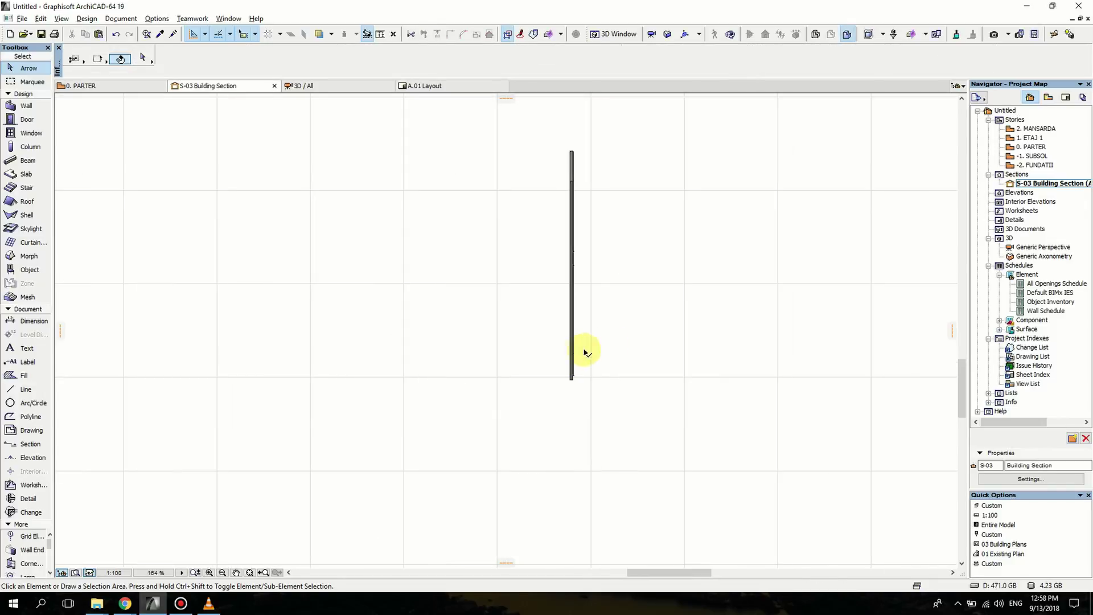
Show the upright gate in Generic Perspective, fit it in the window and orbit to see its front
{"action": "double_click", "coordinate": [1026, 248]}
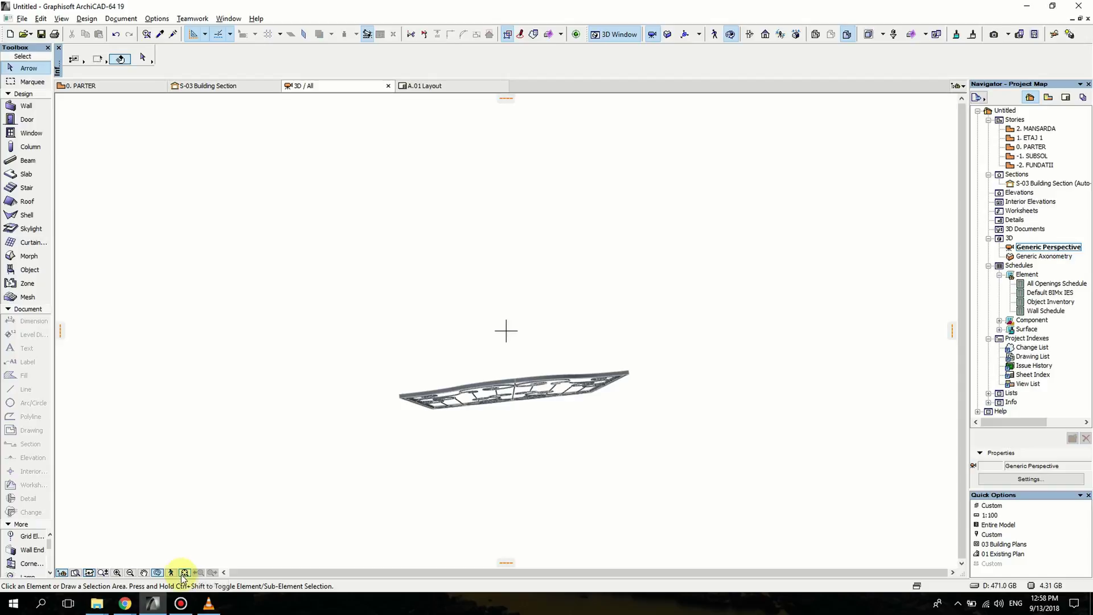
{"action": "left_click", "coordinate": [185, 573]}
{"action": "left_click_drag", "start_coordinate": [489, 443], "coordinate": [432, 244]}
{"action": "left_click_drag", "start_coordinate": [403, 373], "coordinate": [661, 334]}
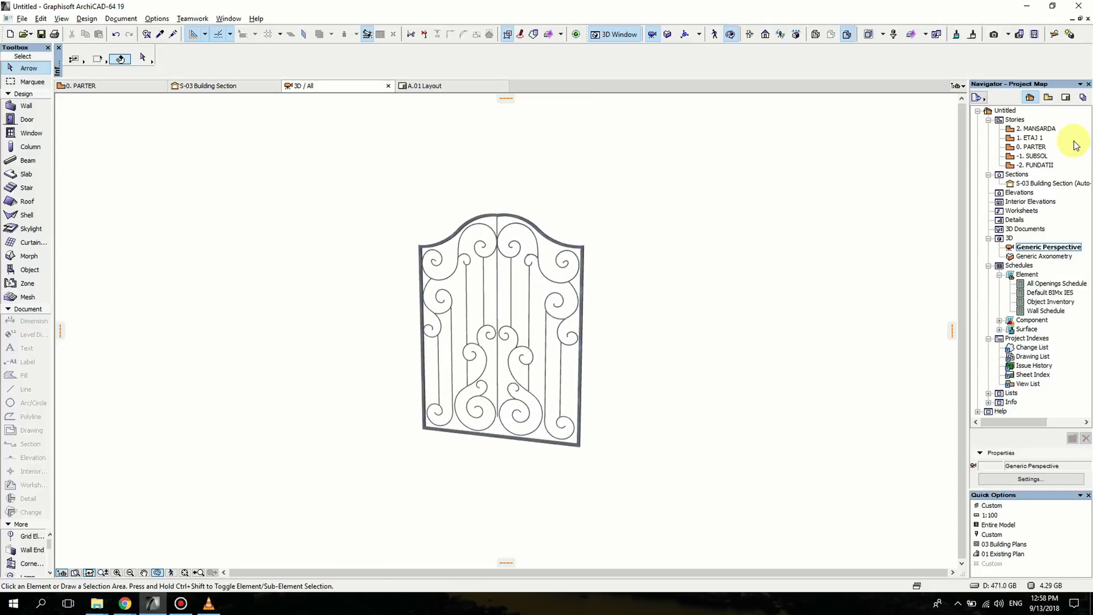
Select the gate morph on the 0. PARTER plan and save it to the Embedded Library as an object named Gate 001, keeping its basic settings
{"action": "double_click", "coordinate": [1035, 147]}
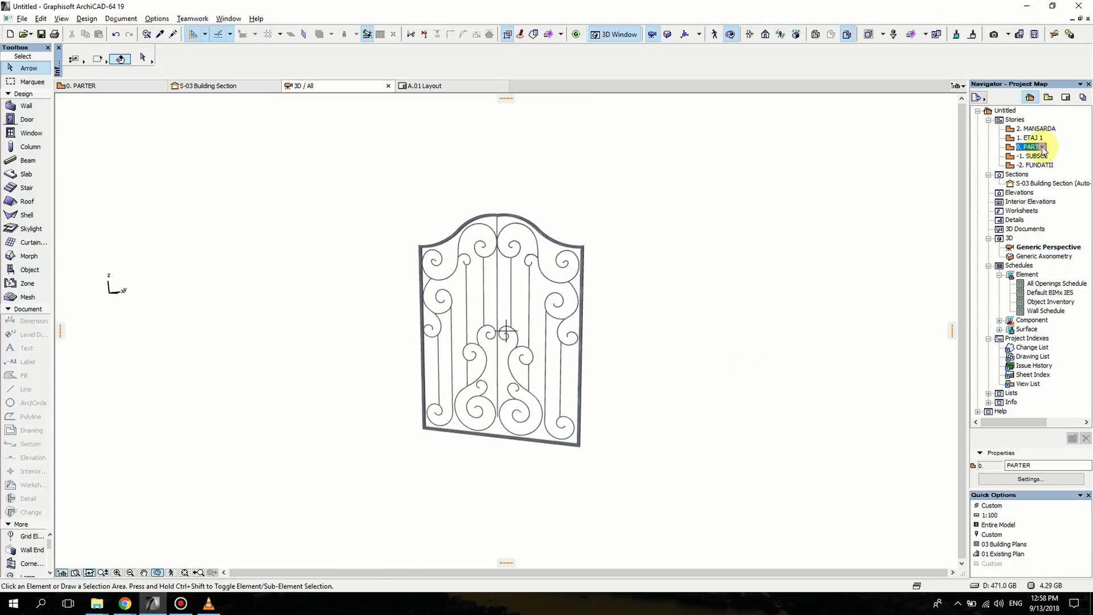
{"action": "left_click", "coordinate": [482, 406]}
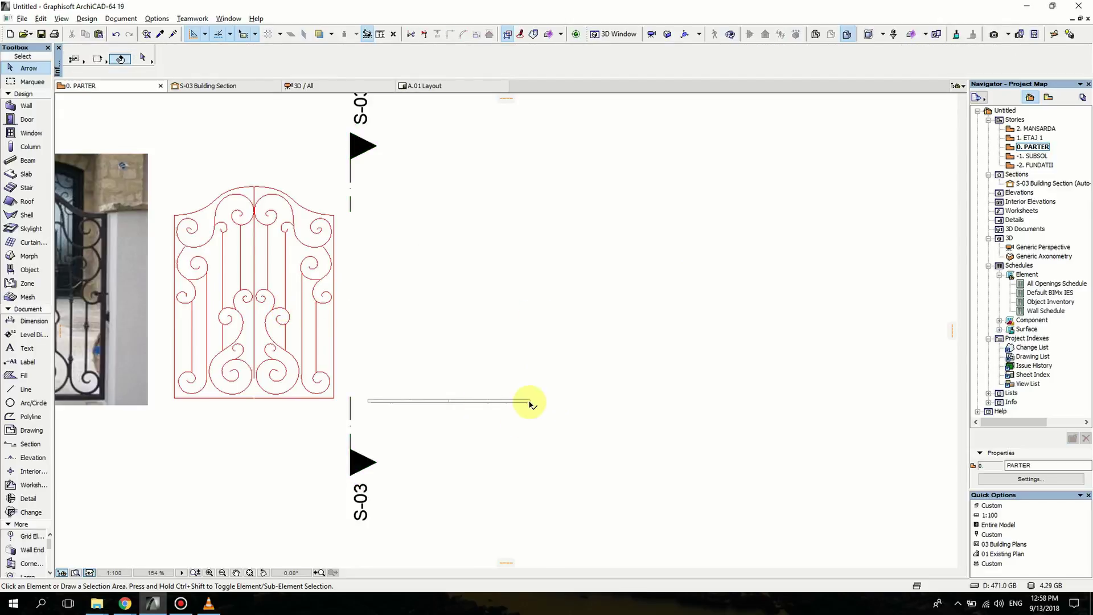
{"action": "scroll", "coordinate": [418, 424], "scroll_direction": "up", "scroll_amount": 4}
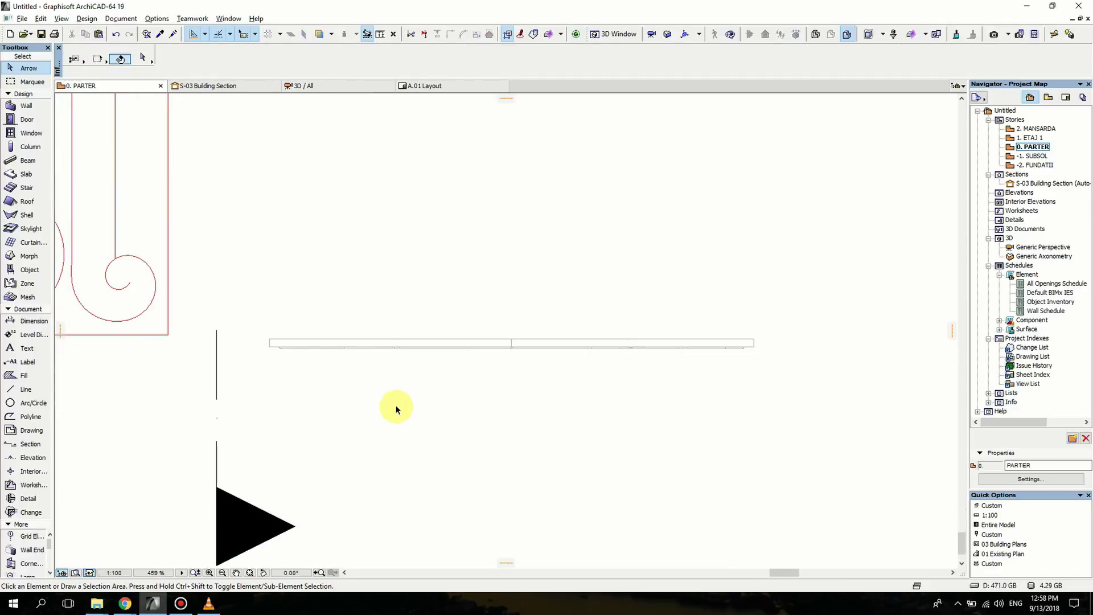
{"action": "left_click", "coordinate": [270, 343]}
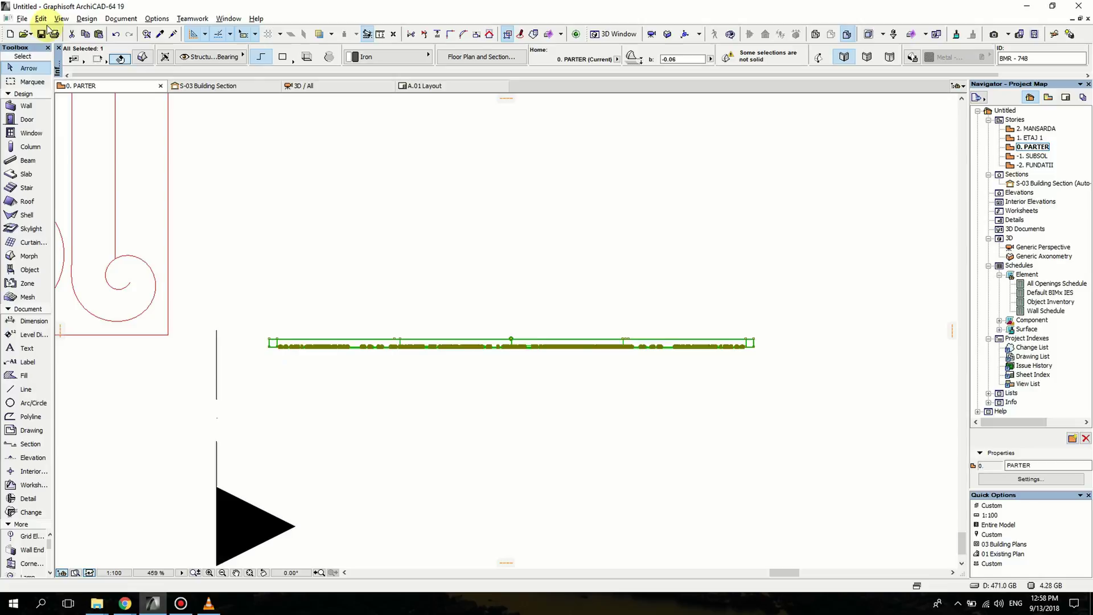
{"action": "left_click", "coordinate": [20, 19]}
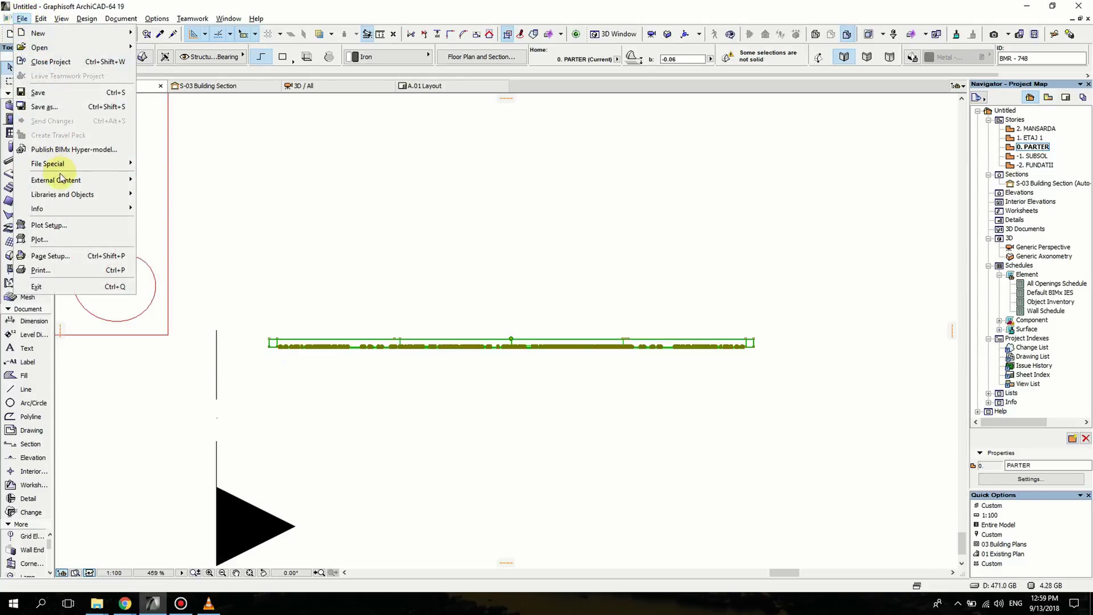
{"action": "mouse_move", "coordinate": [66, 196]}
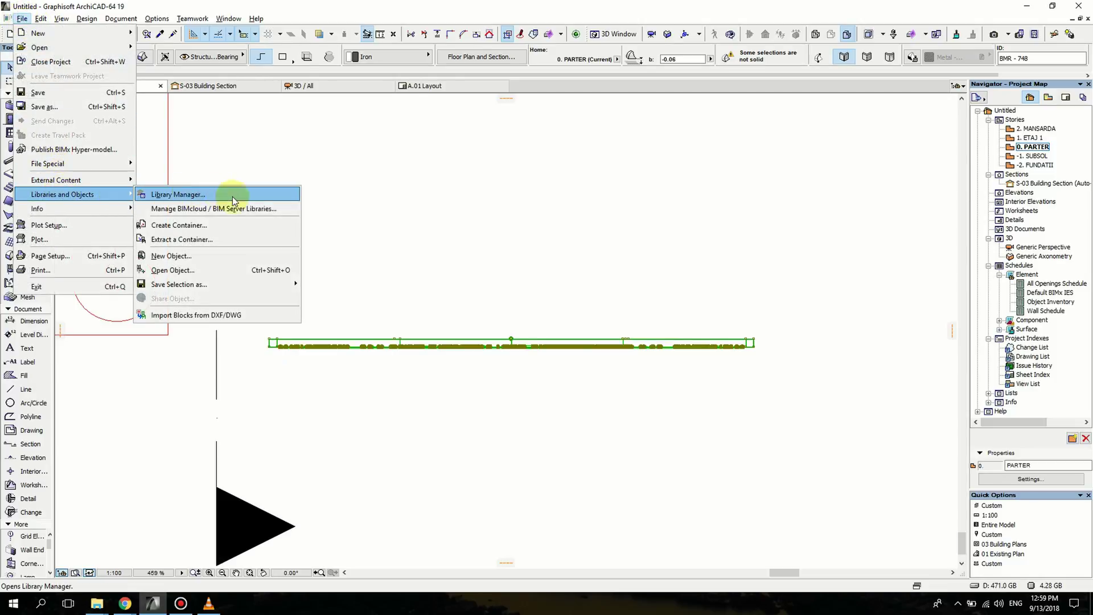
{"action": "mouse_move", "coordinate": [197, 284]}
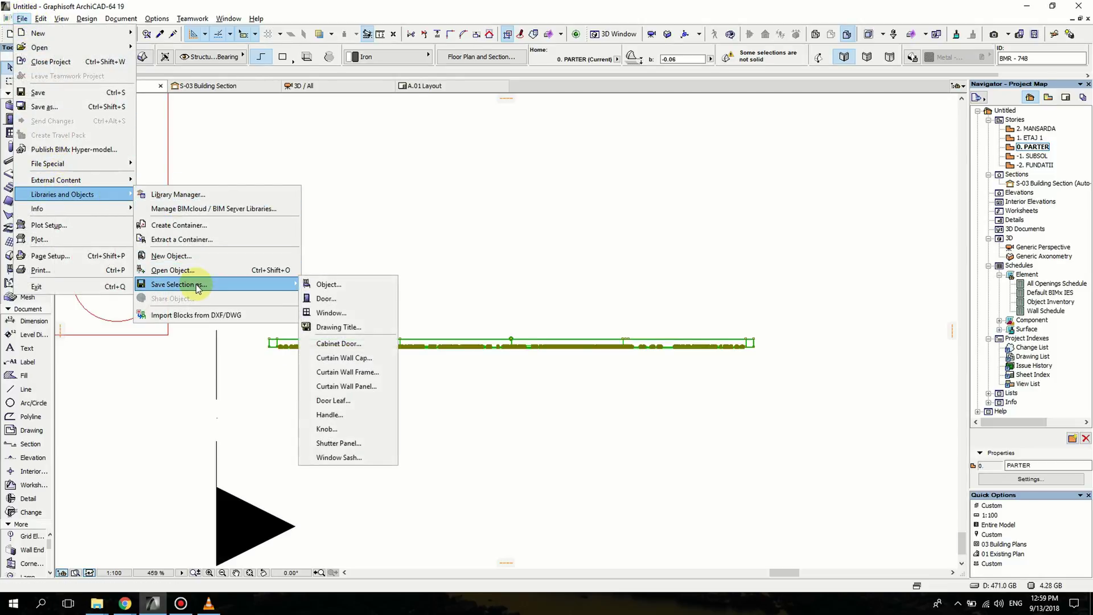
{"action": "left_click", "coordinate": [333, 284]}
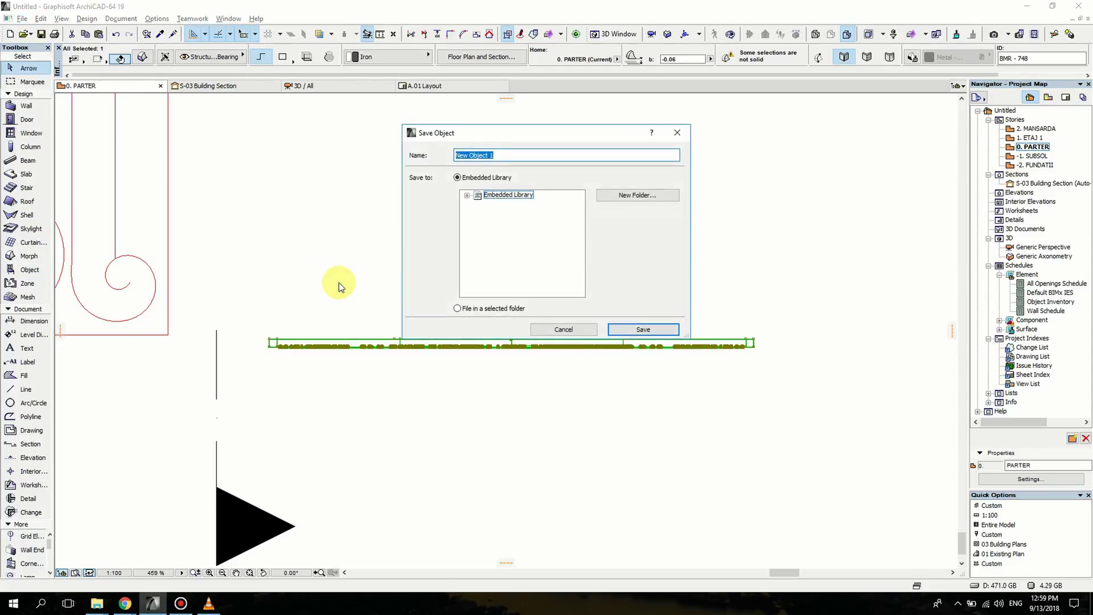
{"action": "type", "text": "g"}
{"action": "left_click", "coordinate": [643, 329]}
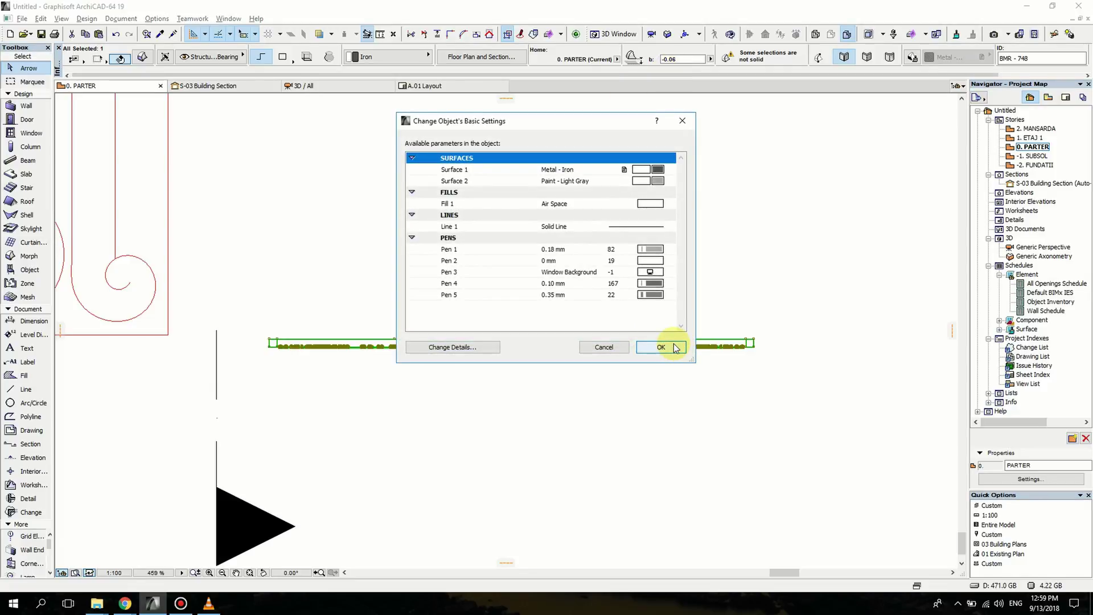
{"action": "left_click", "coordinate": [676, 347]}
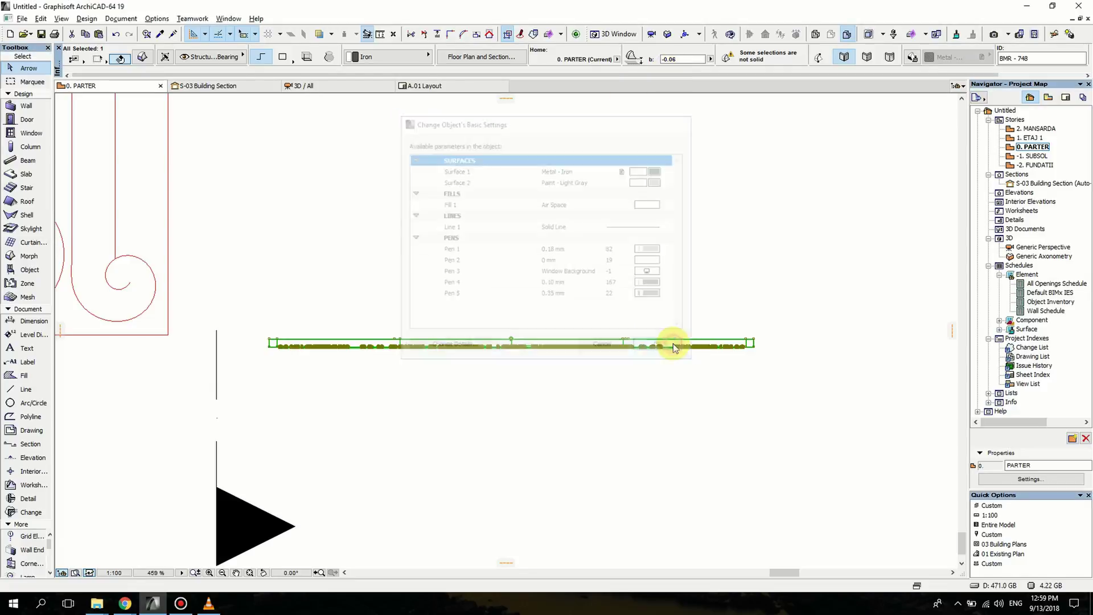
{"action": "left_click", "coordinate": [653, 387]}
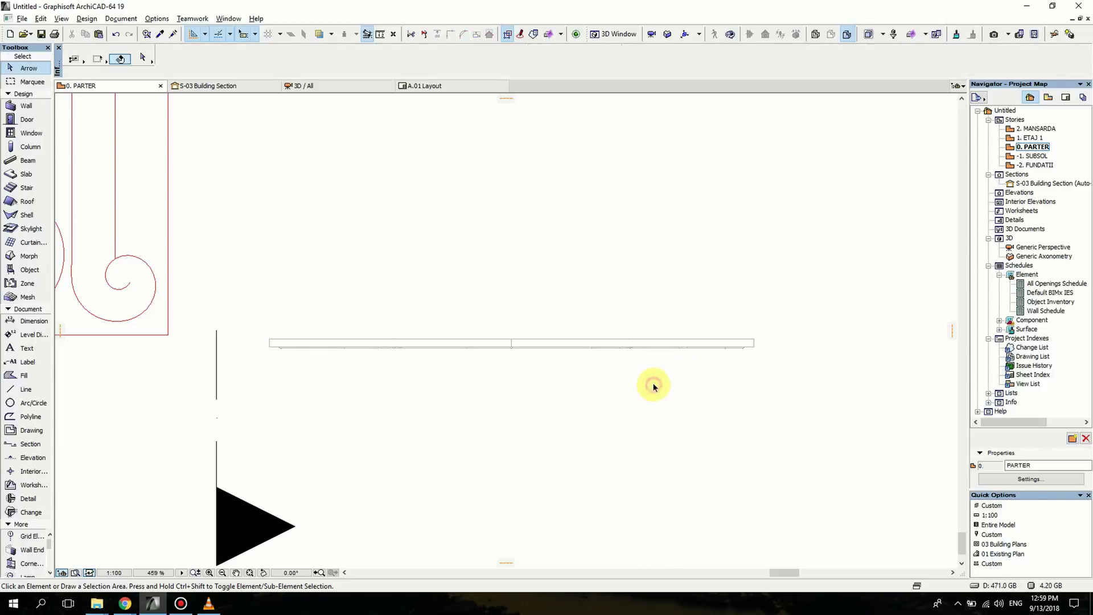
Place a Gate 001 object in plan just above the original gate morph
{"action": "left_click", "coordinate": [22, 272]}
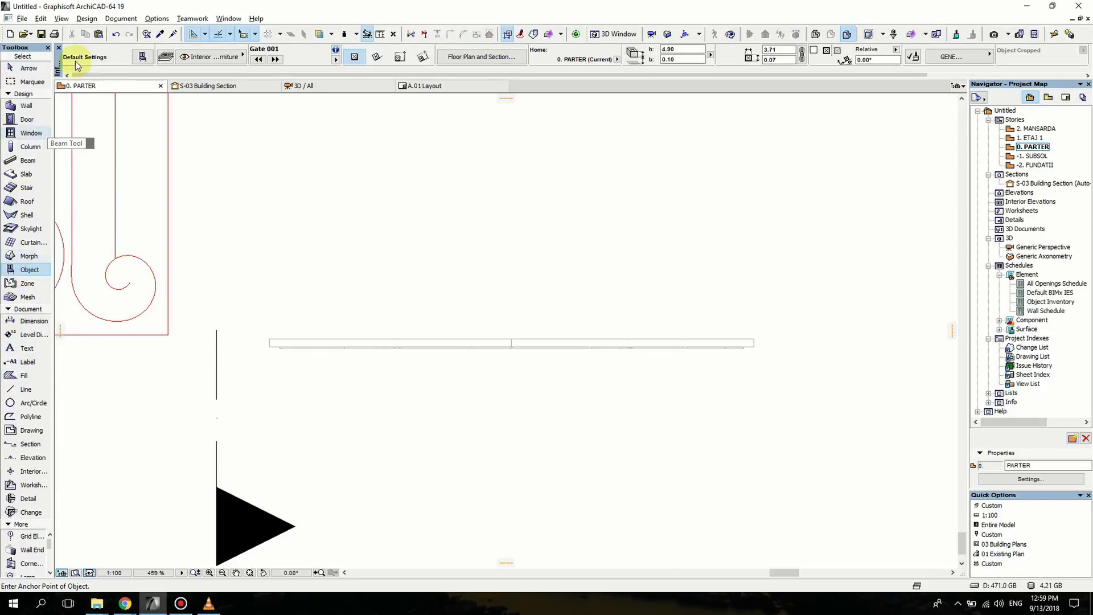
{"action": "left_click", "coordinate": [273, 301]}
{"action": "key", "text": "Escape"}
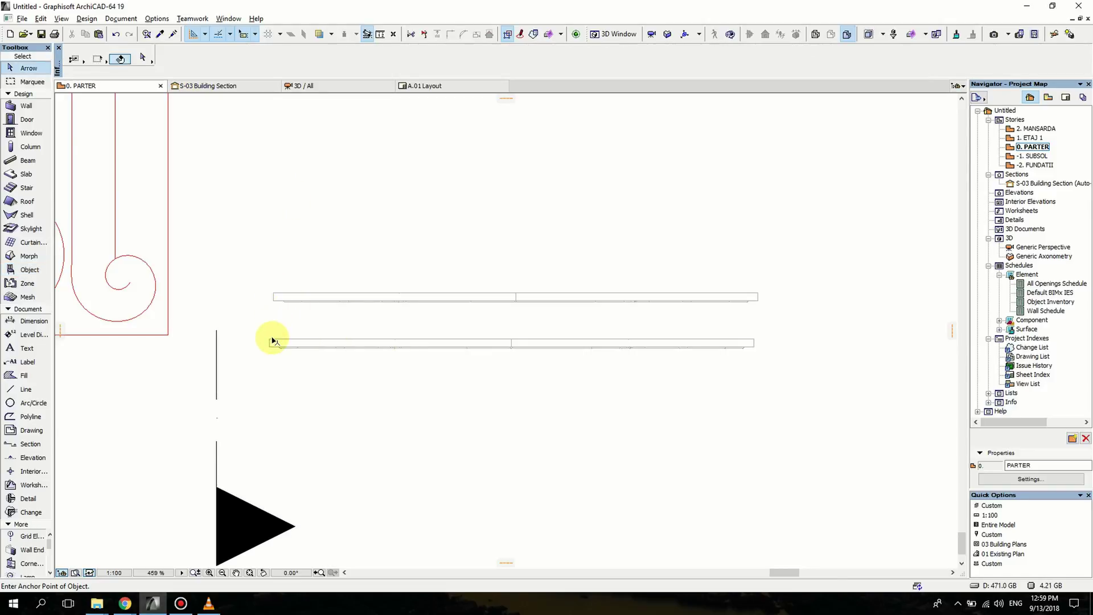
Move the placed Gate 001 object to just right of the original gate, roughly in line with it, and view both in Generic Perspective
{"action": "left_click", "coordinate": [273, 342]}
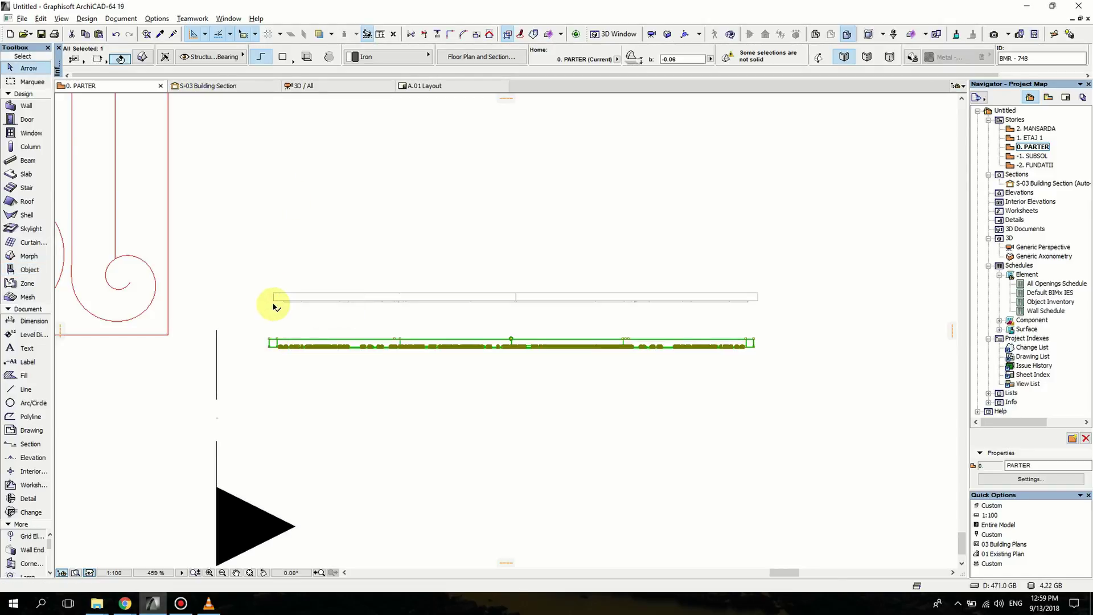
{"action": "left_click", "coordinate": [274, 300]}
{"action": "key", "text": "ctrl+d"}
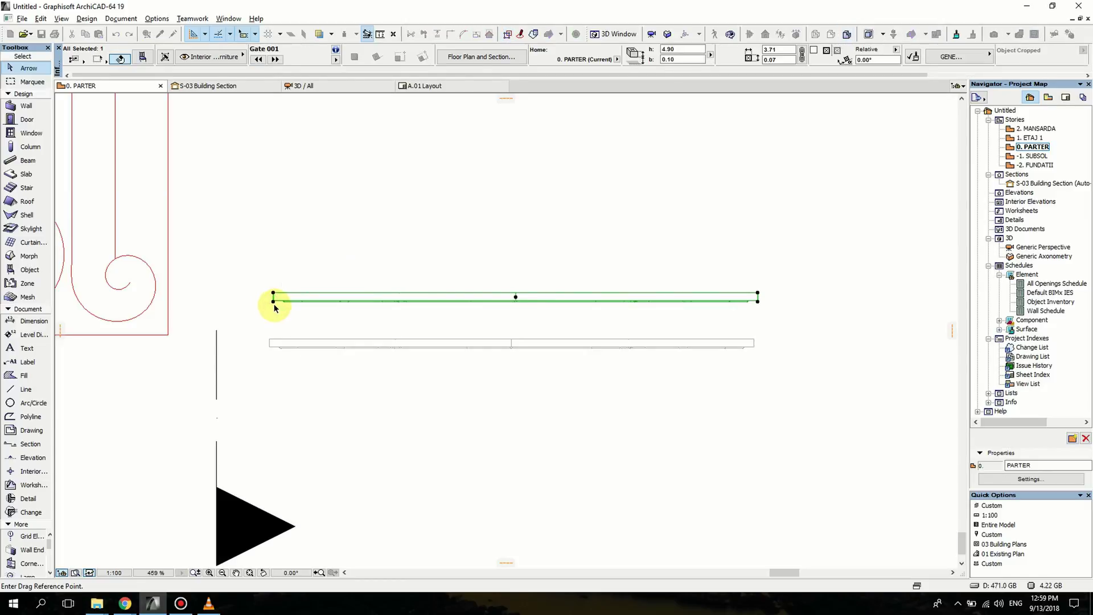
{"action": "left_click", "coordinate": [274, 301]}
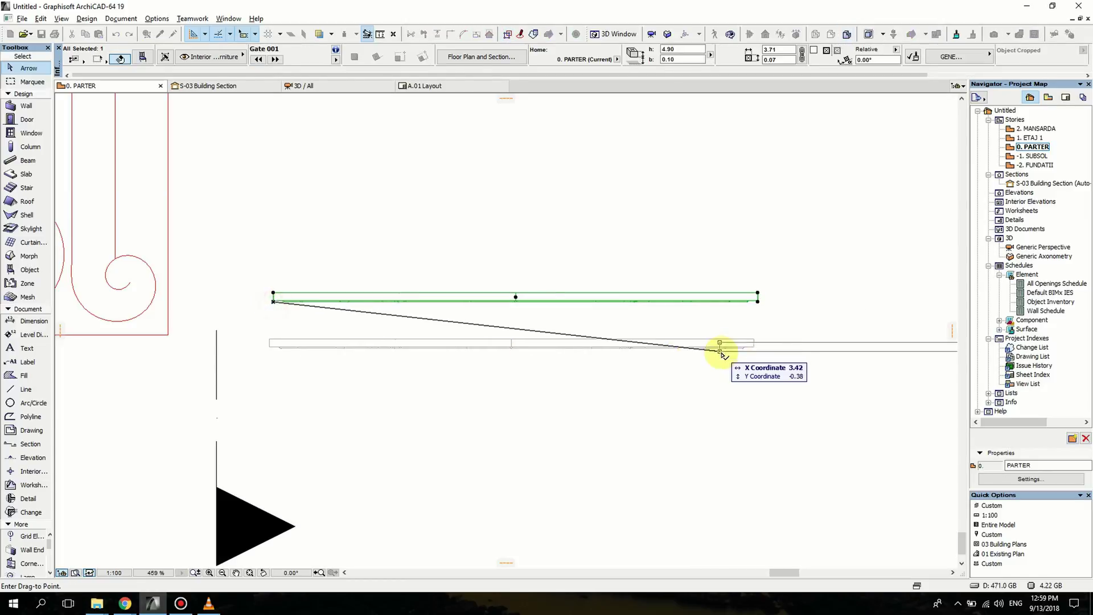
{"action": "left_click", "coordinate": [776, 346]}
{"action": "scroll", "coordinate": [776, 415], "scroll_direction": "down", "scroll_amount": 5}
{"action": "middle_click_drag", "start_coordinate": [776, 415], "coordinate": [483, 407]}
{"action": "left_click", "coordinate": [644, 298]}
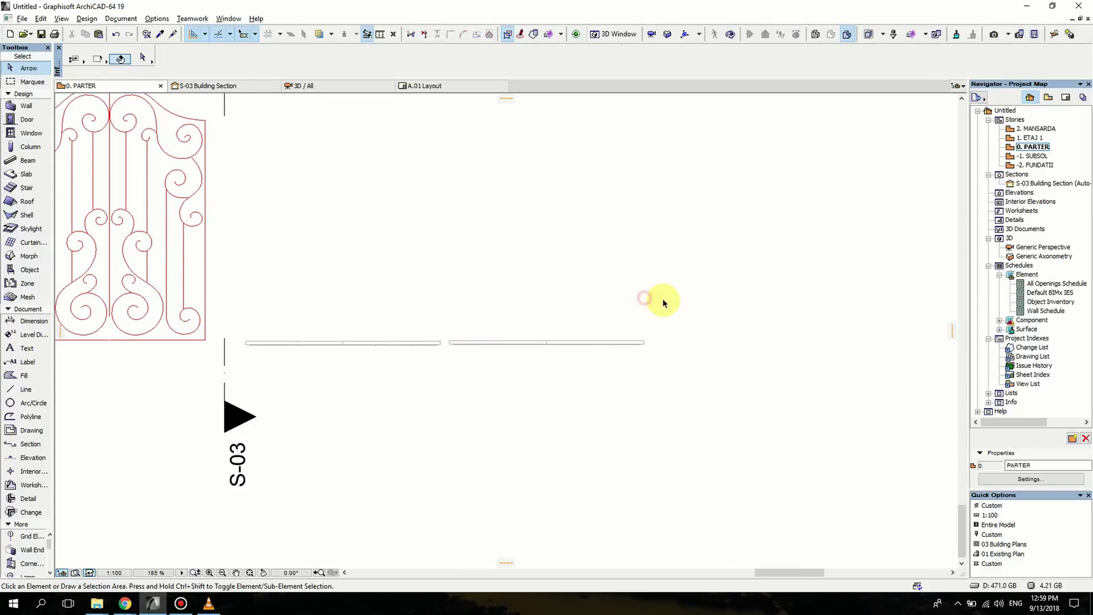
{"action": "double_click", "coordinate": [1049, 249]}
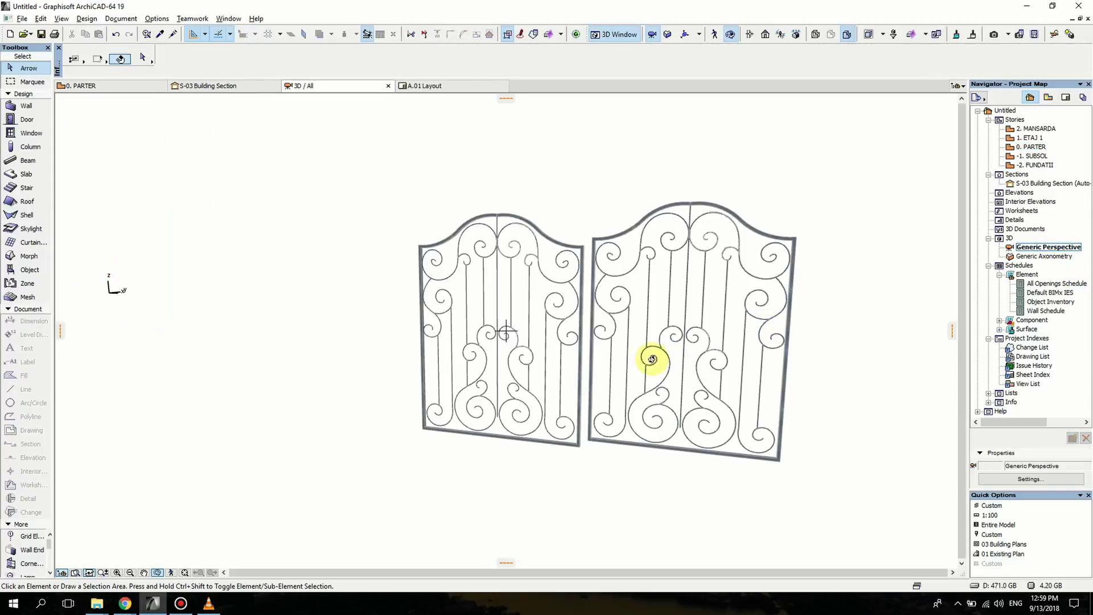
Move the Gate 001 object slightly down by its lower corner nearest the original gate, to line up the two gates' bases
{"action": "middle_click_drag", "start_coordinate": [651, 361], "coordinate": [481, 420], "text": "shift"}
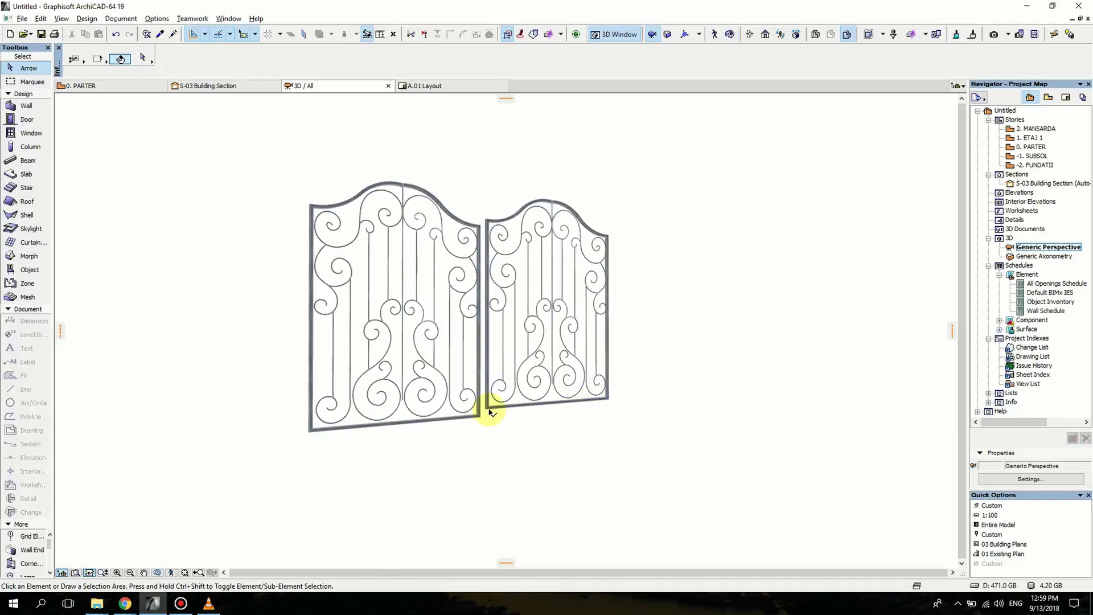
{"action": "left_click", "coordinate": [489, 408]}
{"action": "key", "text": "ctrl+d"}
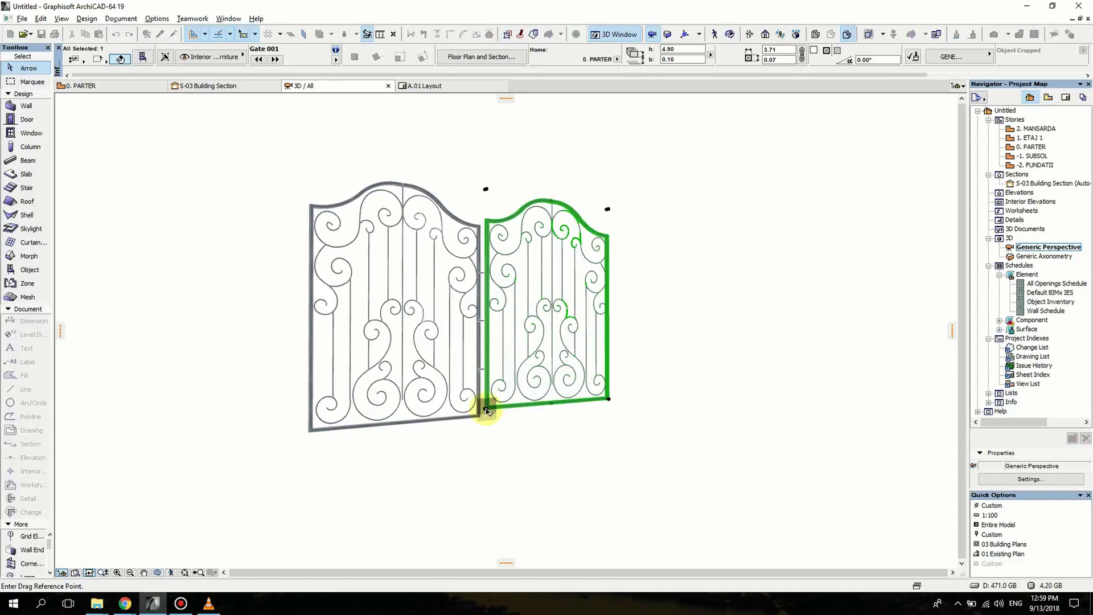
{"action": "left_click", "coordinate": [487, 408]}
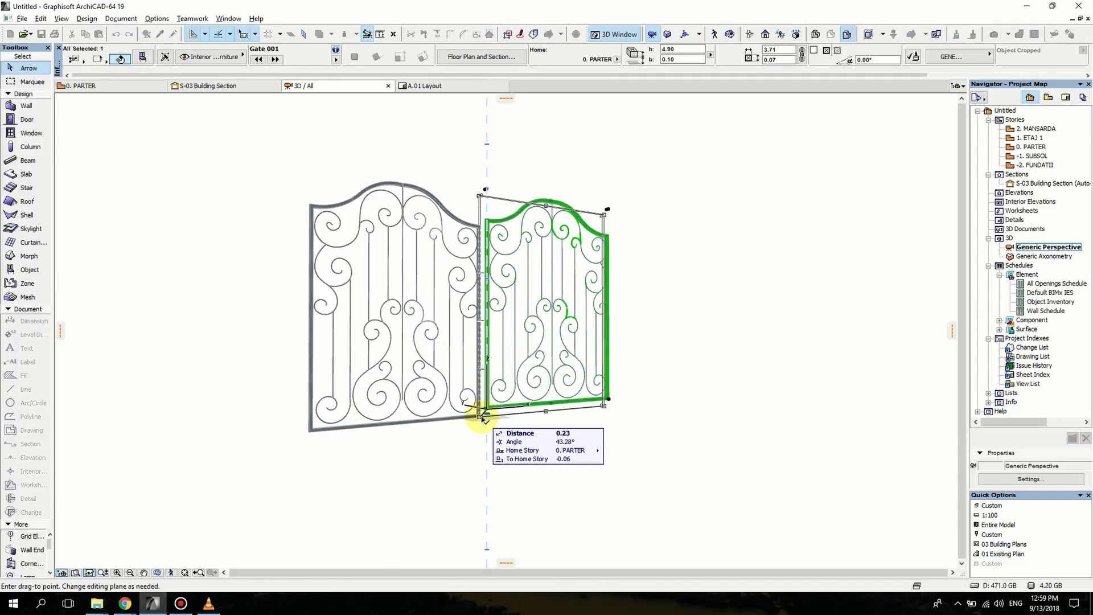
{"action": "left_click", "coordinate": [484, 417]}
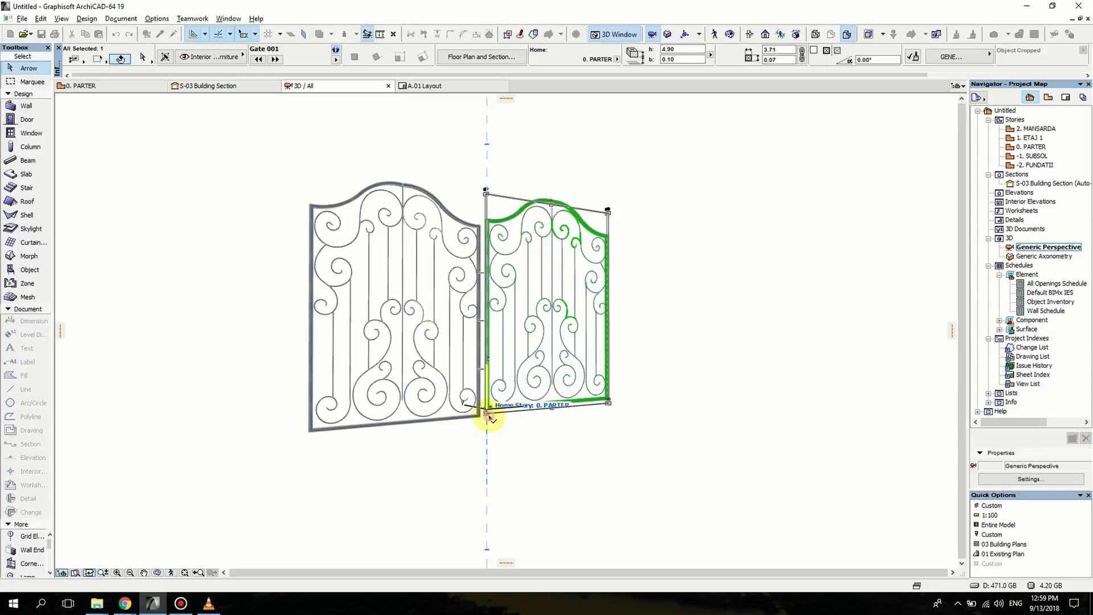
{"action": "left_click", "coordinate": [624, 439]}
{"action": "middle_click_drag", "start_coordinate": [586, 431], "coordinate": [472, 360], "text": "shift"}
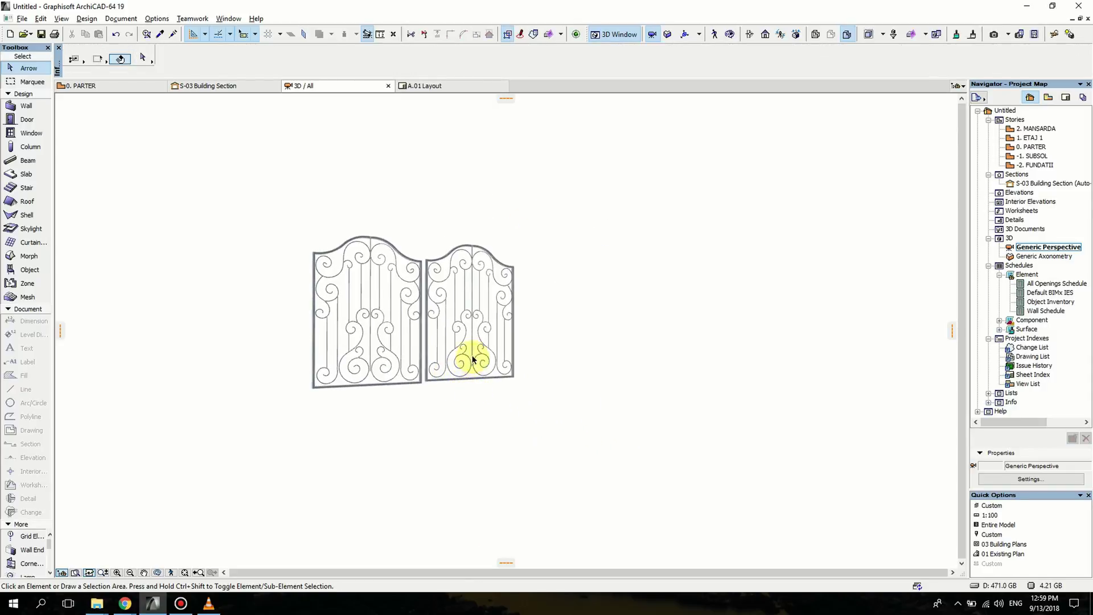
{"action": "scroll", "coordinate": [481, 365], "scroll_direction": "up", "scroll_amount": 3}
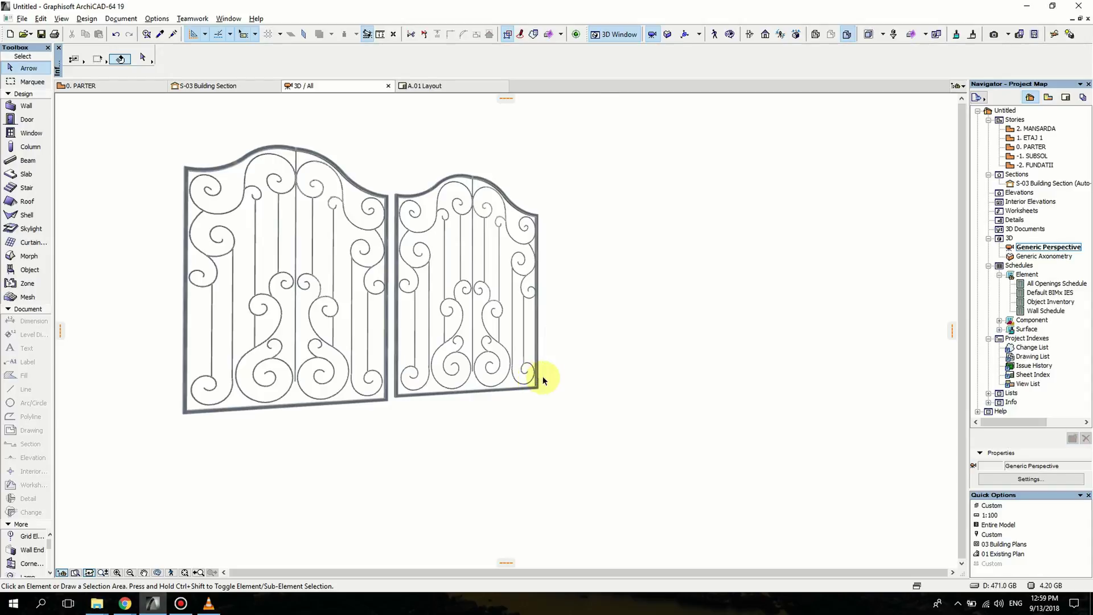
{"action": "left_click", "coordinate": [180, 603]}
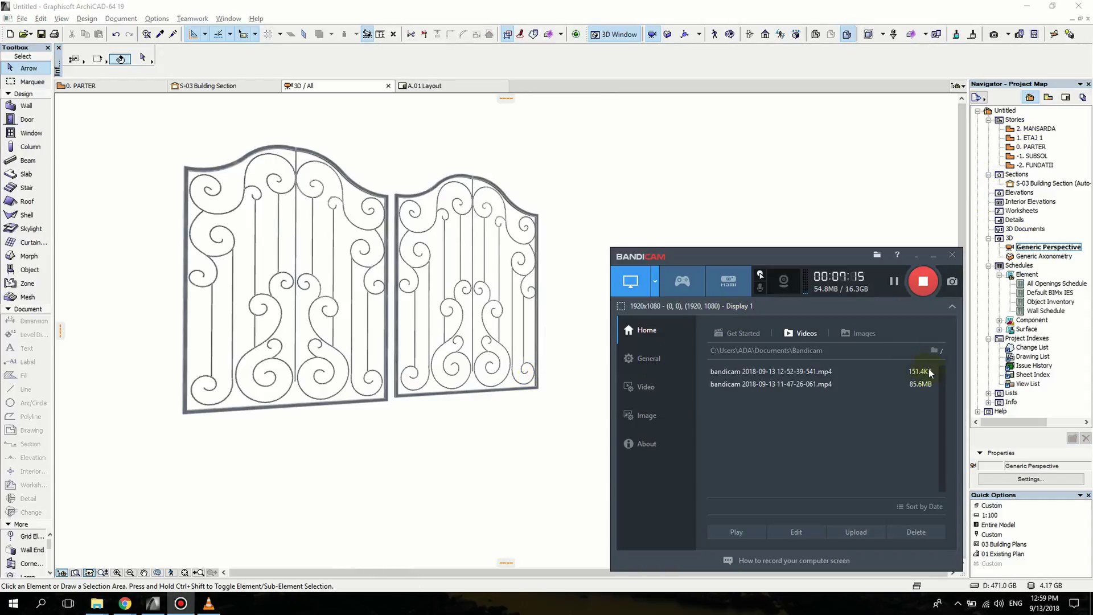